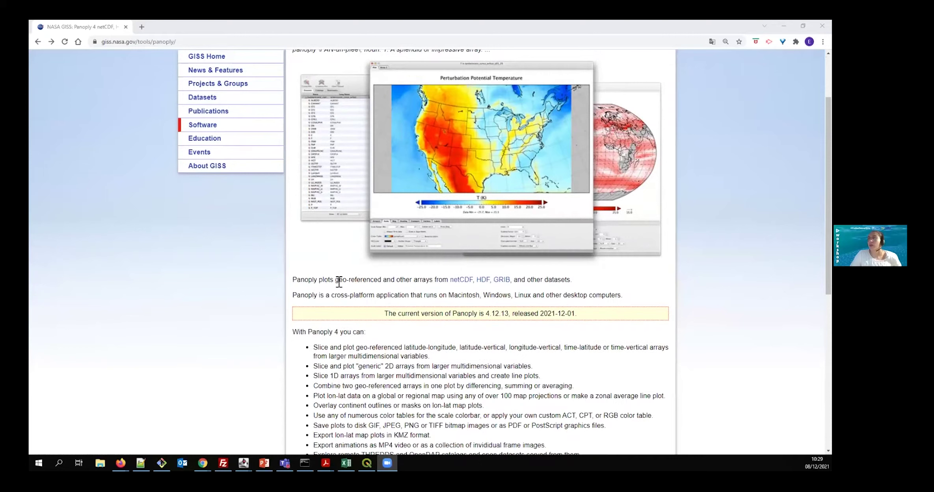
# Review the supported data formats and the list of Panoply 4 features, including plotting, slicing 1D arrays and saving plots.
pyautogui.moveTo(338, 281); pyautogui.dragTo(432, 273)
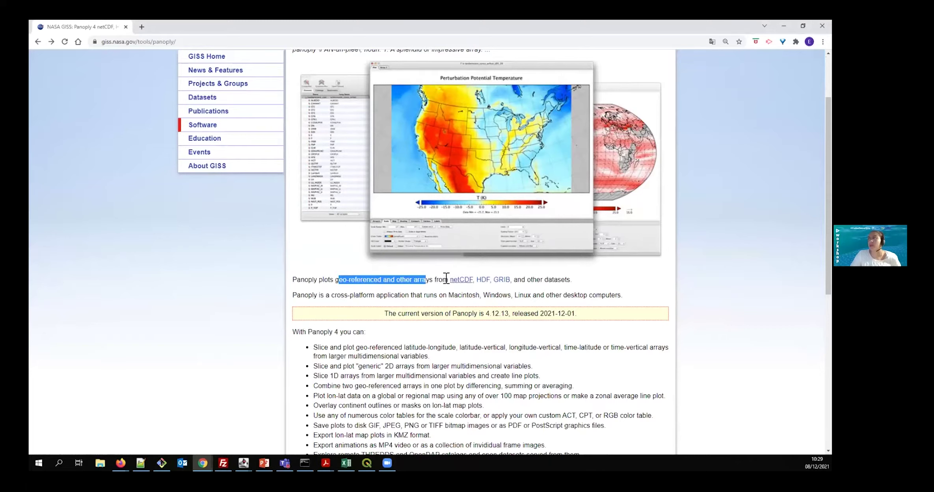
pyautogui.moveTo(448, 280); pyautogui.dragTo(480, 282)
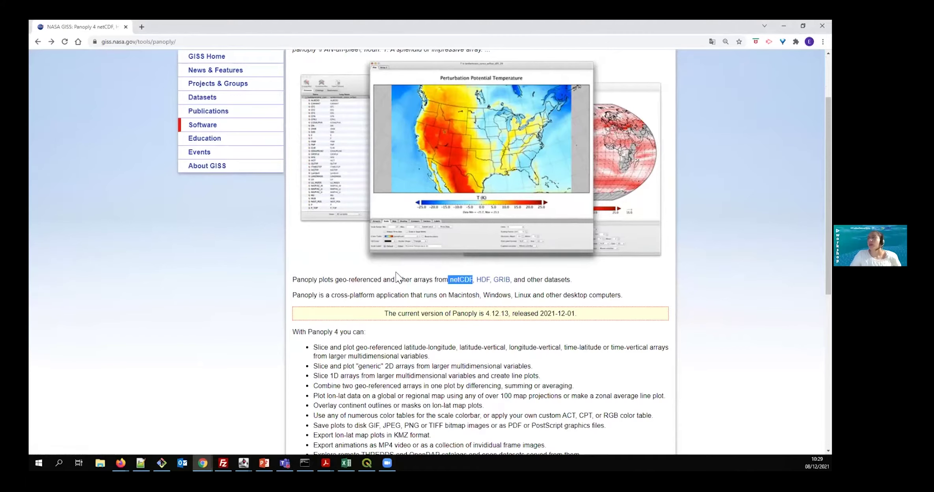
pyautogui.scroll(-2, 427, 239)
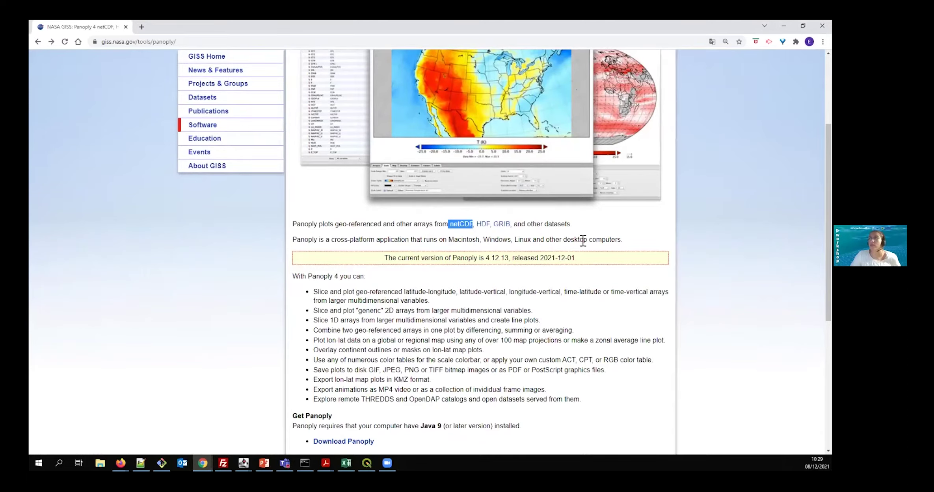
pyautogui.scroll(-2, 559, 241)
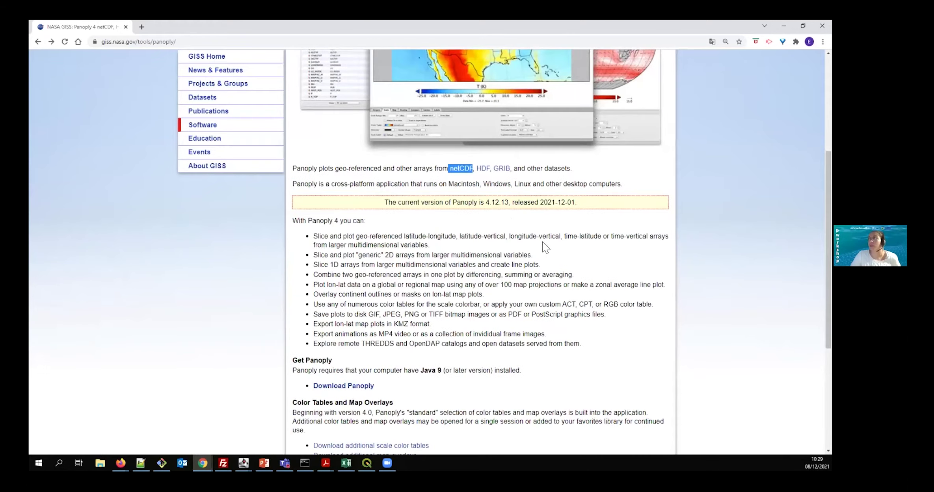
pyautogui.scroll(-1, 461, 245)
pyautogui.scroll(-1, 461, 245)
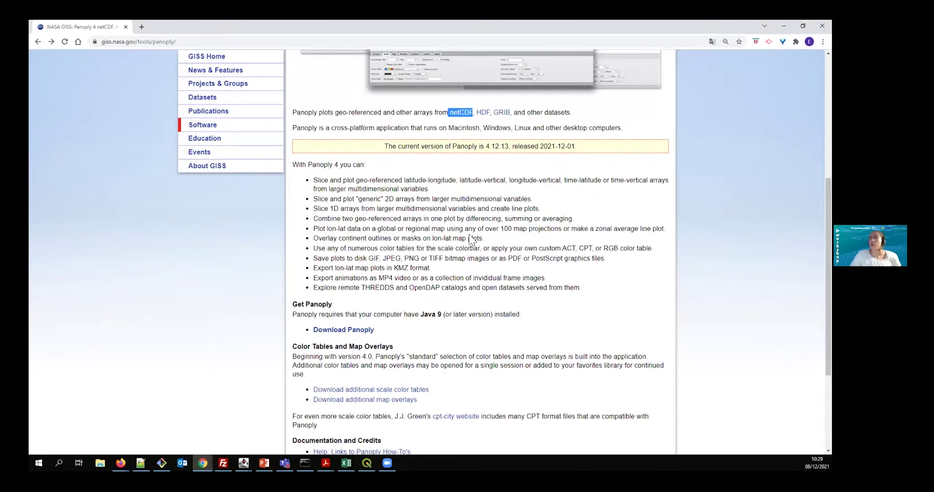
pyautogui.scroll(-1, 471, 239)
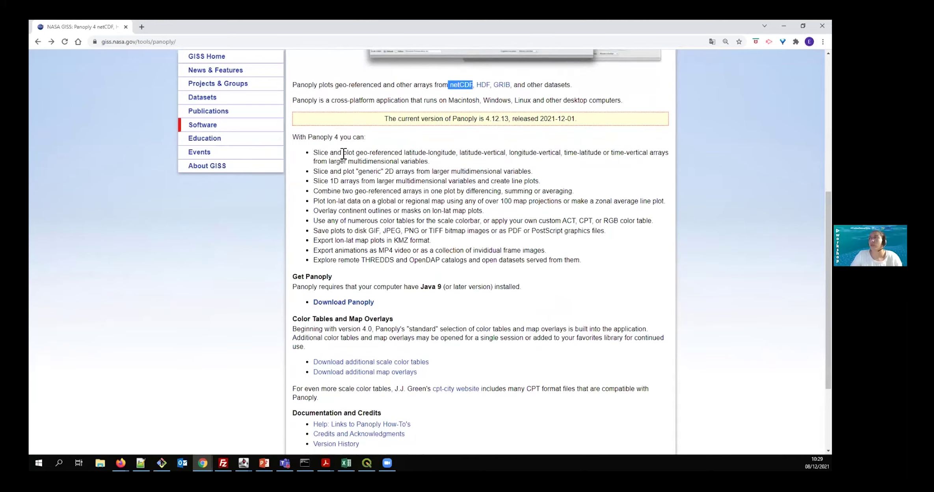
pyautogui.moveTo(343, 153); pyautogui.dragTo(454, 153)
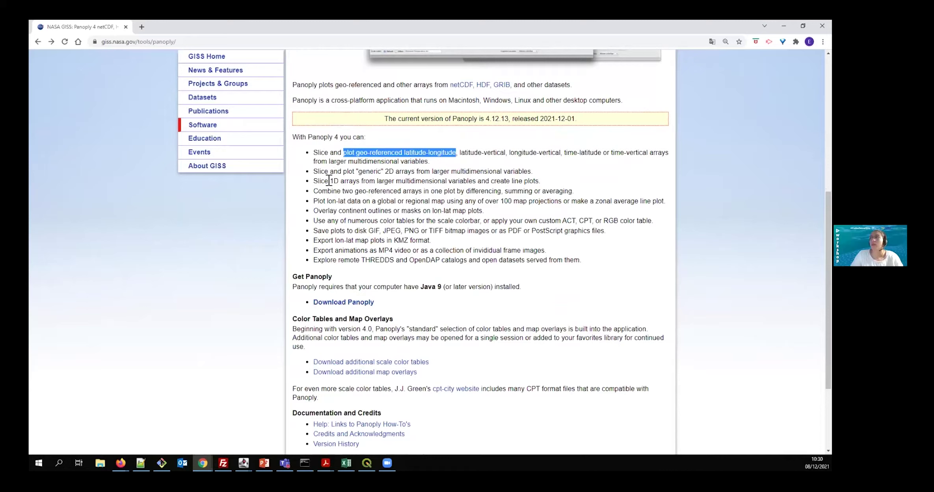
pyautogui.moveTo(331, 182); pyautogui.dragTo(357, 182)
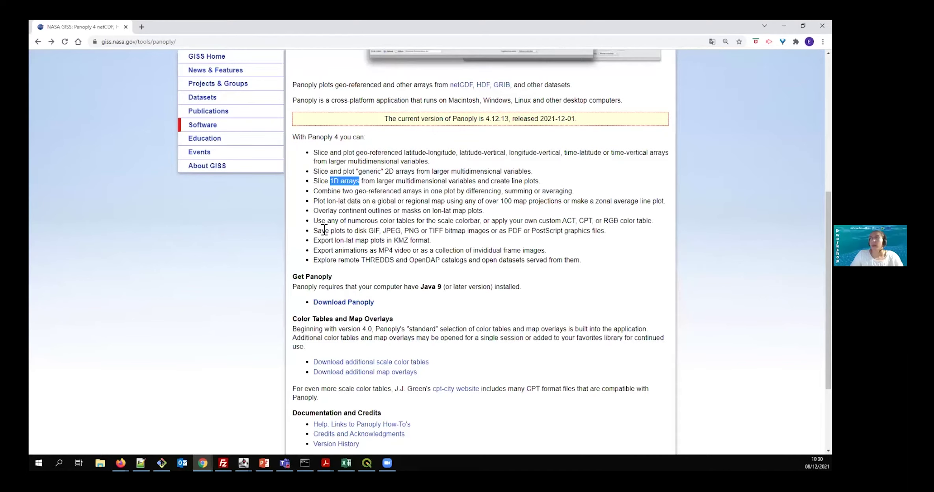
pyautogui.moveTo(322, 231); pyautogui.dragTo(354, 233)
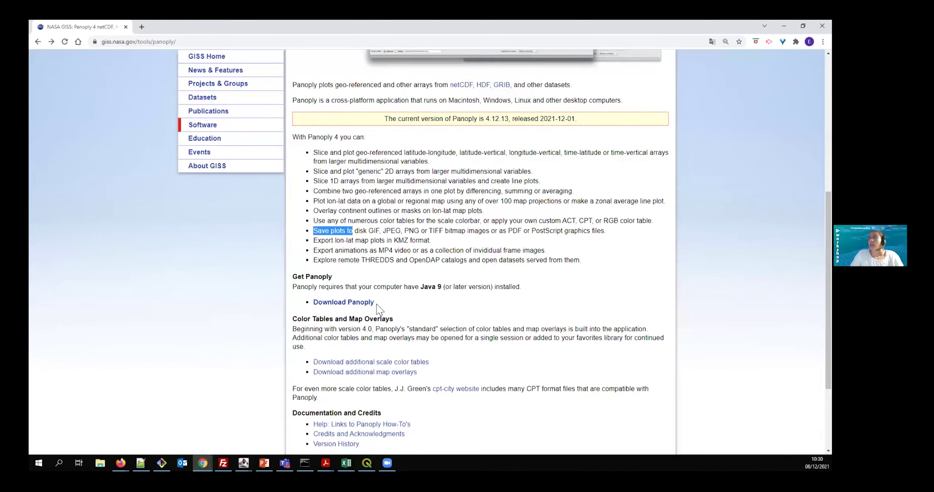
# Open the Panoply download page and look over the available operating system versions and installation notes.
pyautogui.scroll(-2, 355, 264)
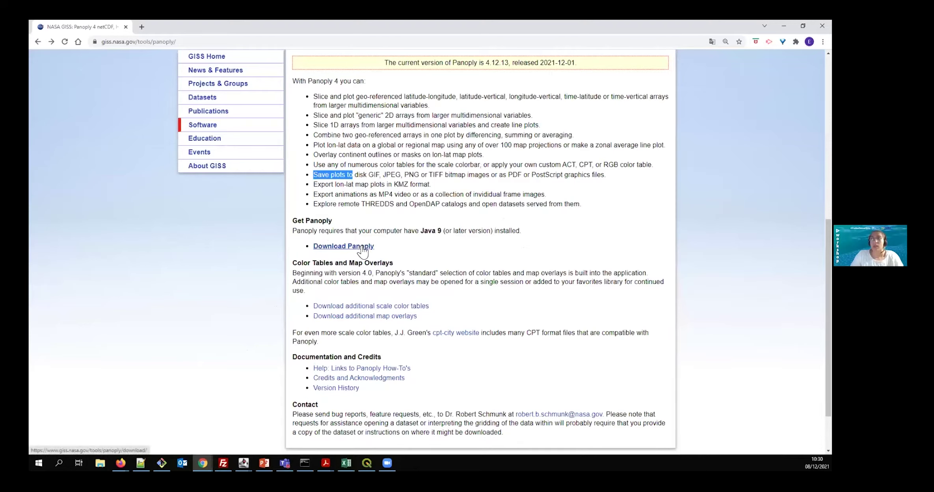
pyautogui.click(344, 248)
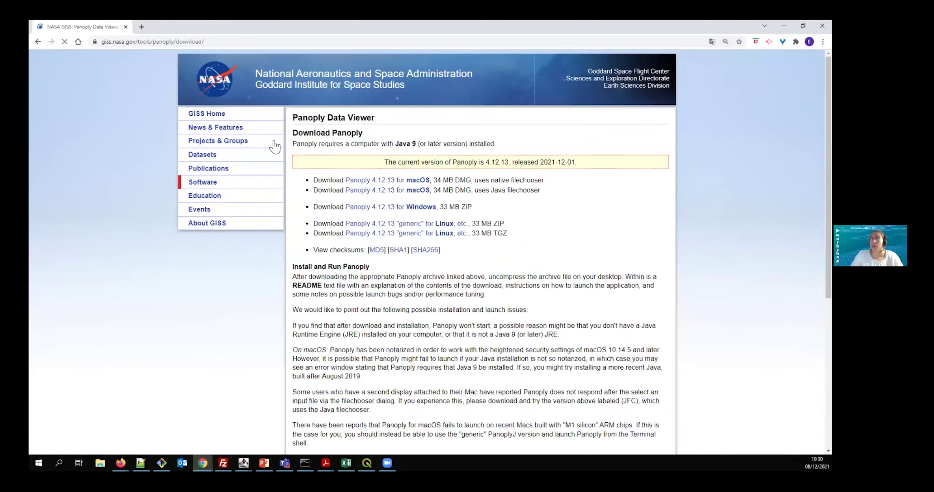
pyautogui.scroll(-1, 260, 290)
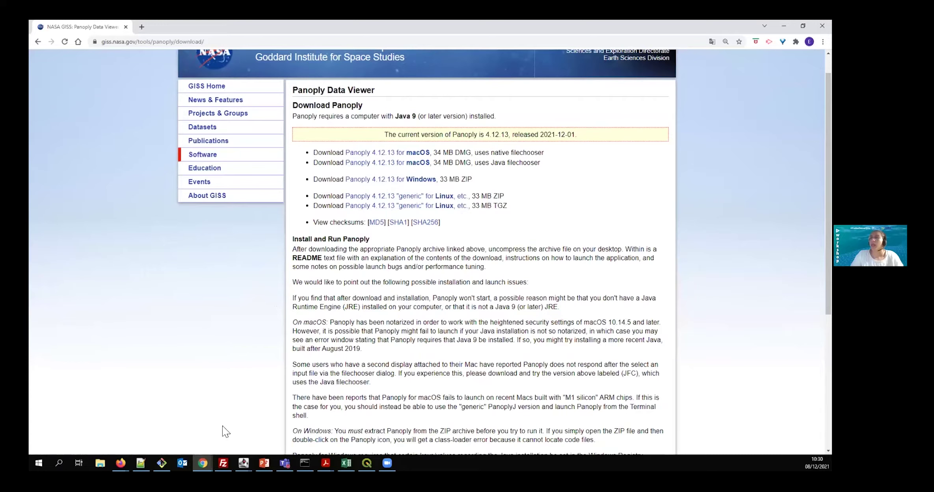
# Switch to Panoply, open global-analysis-forecast-phy-001-024-monthly_1638872491883.nc from the data_panoply folder, and select the dataset.
pyautogui.click(783, 26)
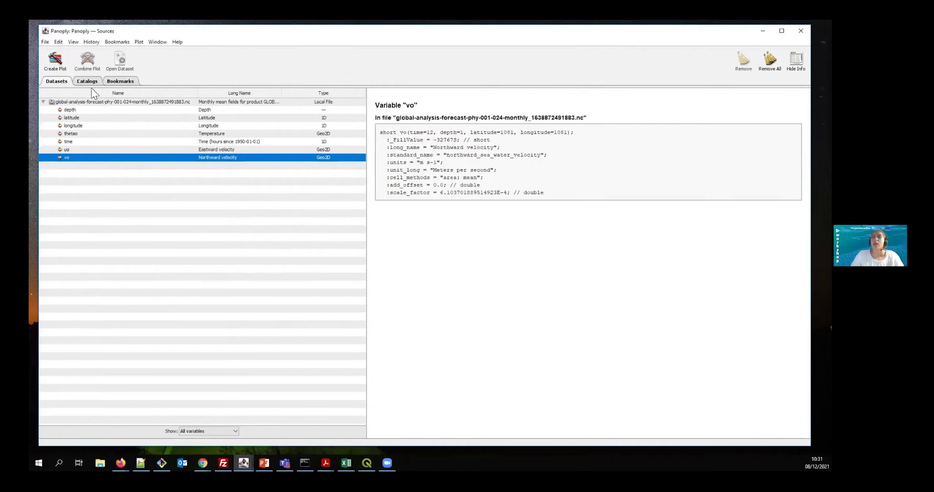
pyautogui.click(46, 42)
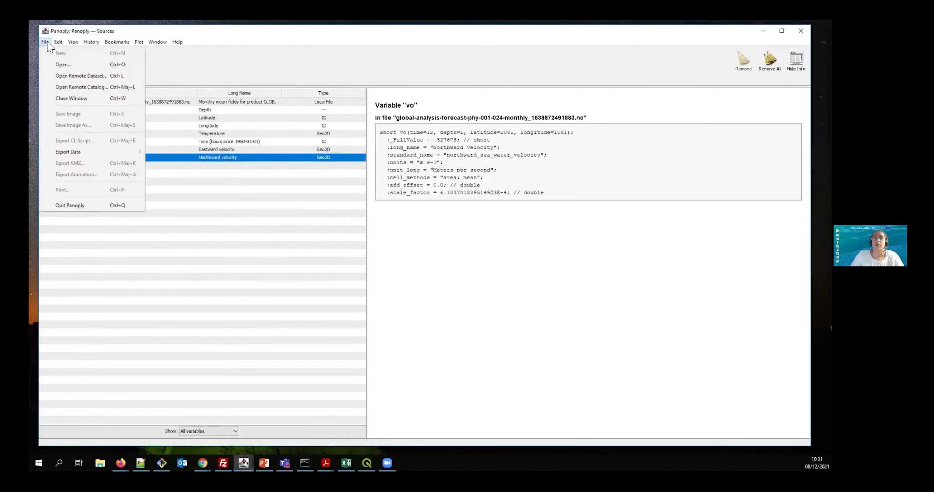
pyautogui.click(66, 65)
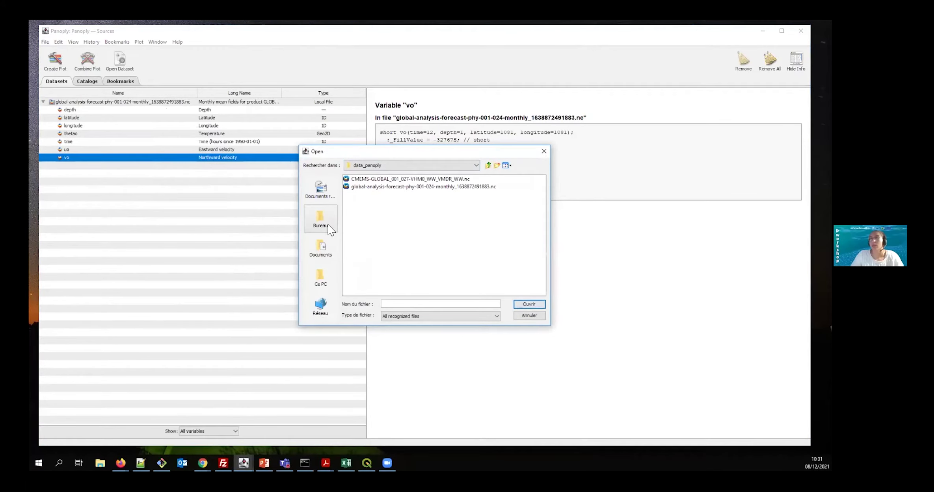
pyautogui.click(395, 167)
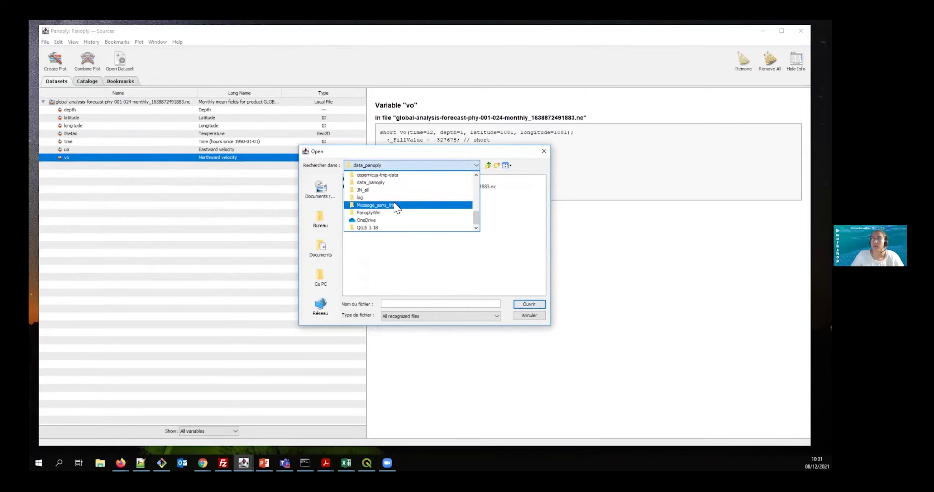
pyautogui.click(380, 183)
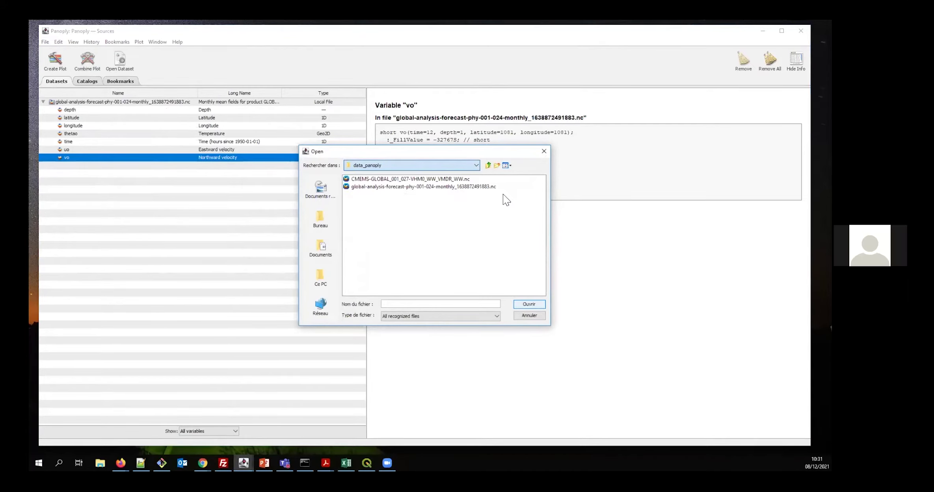
pyautogui.click(379, 186)
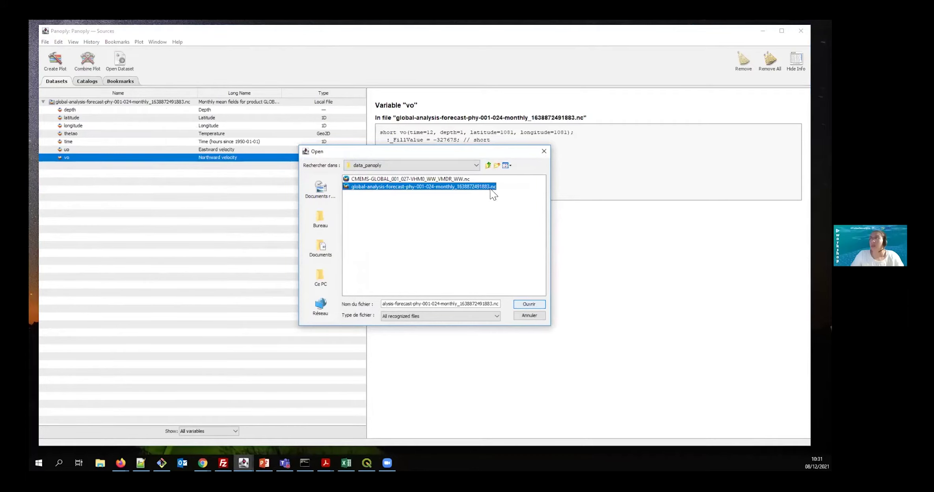
pyautogui.click(528, 304)
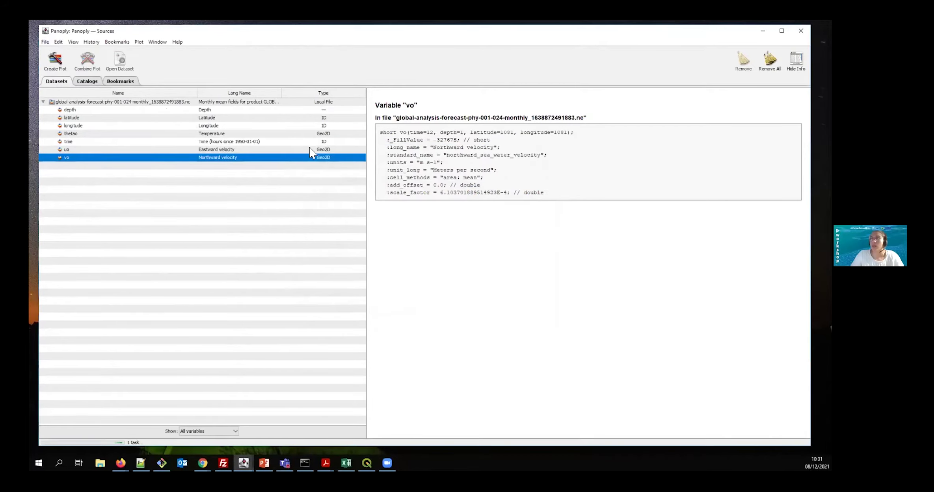
pyautogui.click(201, 101)
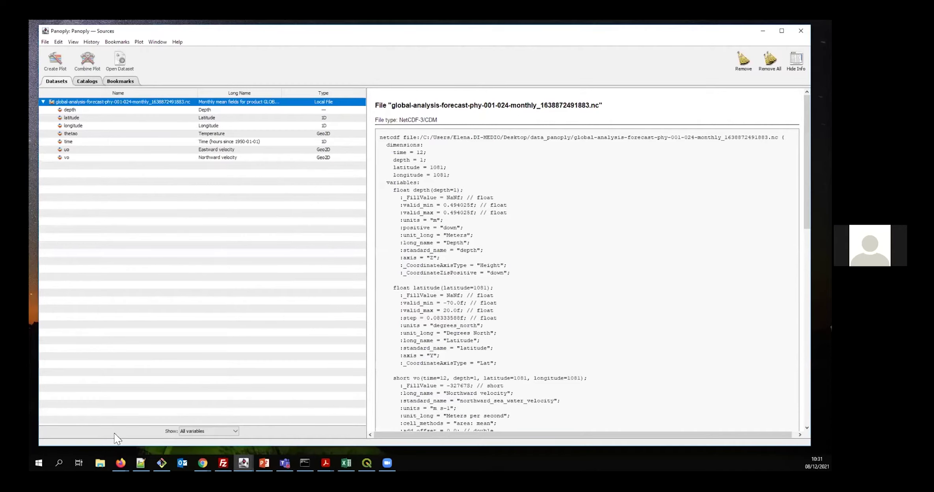
# Try to add the global_omi_health_OceanColour_trend file from the Bureau folder to the Panoply datasets, using File Explorer.
pyautogui.press('super+e')
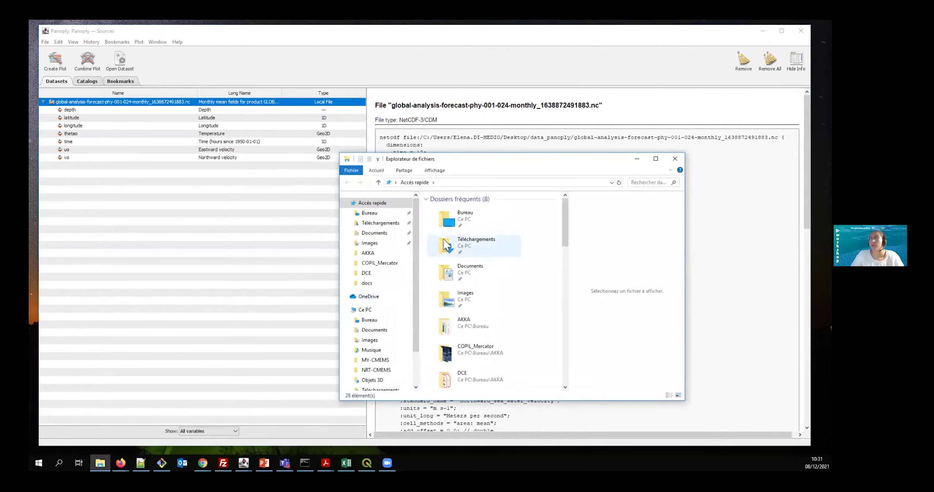
pyautogui.doubleClick(453, 216)
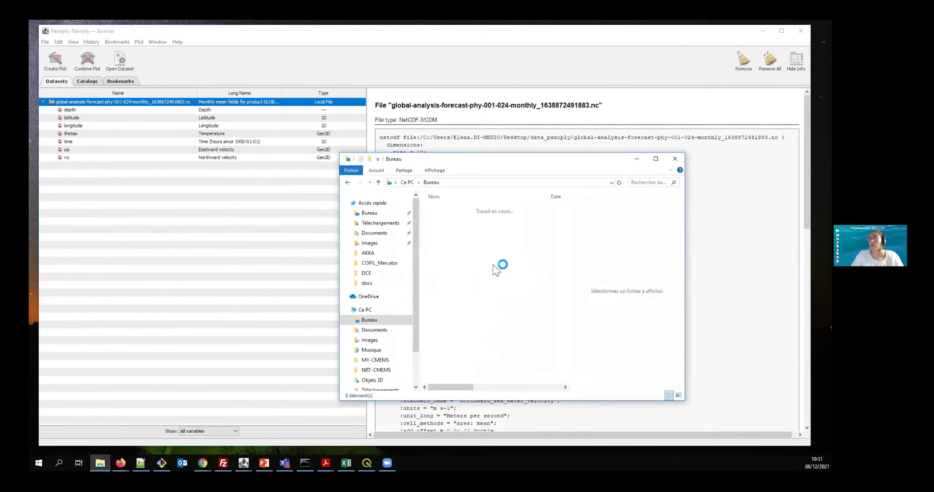
pyautogui.scroll(-5, 467, 276)
pyautogui.moveTo(464, 257); pyautogui.dragTo(218, 252)
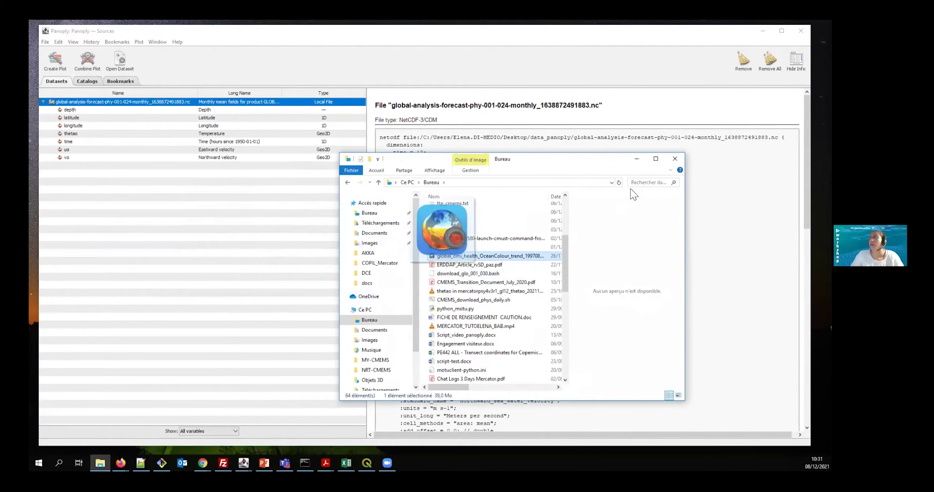
pyautogui.click(675, 159)
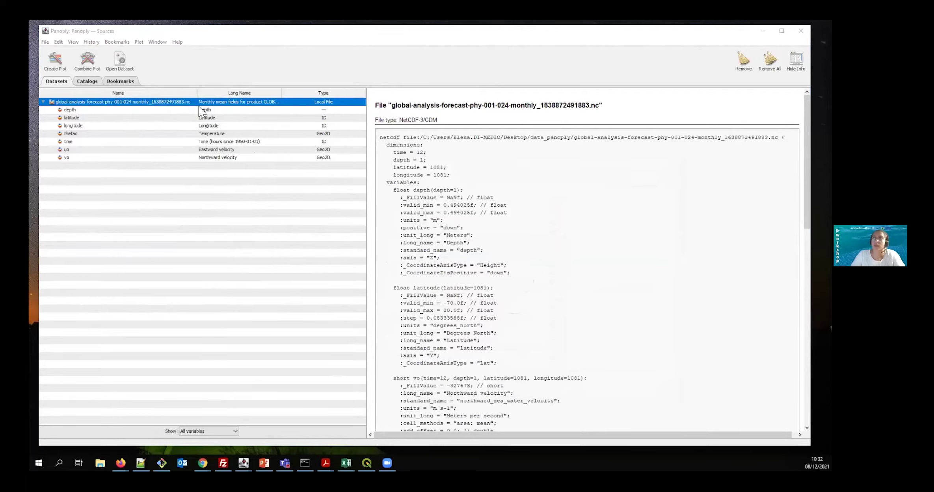
# Examine the dataset's metadata, from its dimensions and variables down to the global attributes and contact entry.
pyautogui.click(423, 124)
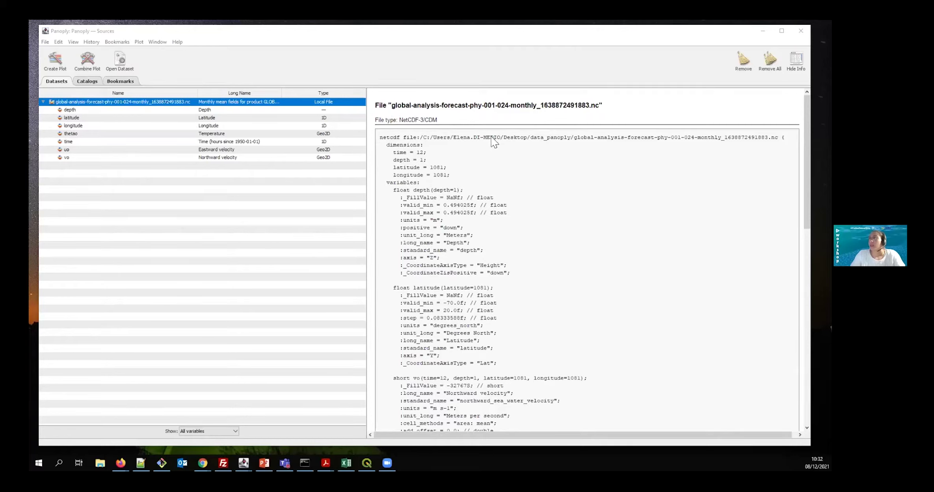
pyautogui.scroll(-3, 411, 185)
pyautogui.scroll(-9, 425, 192)
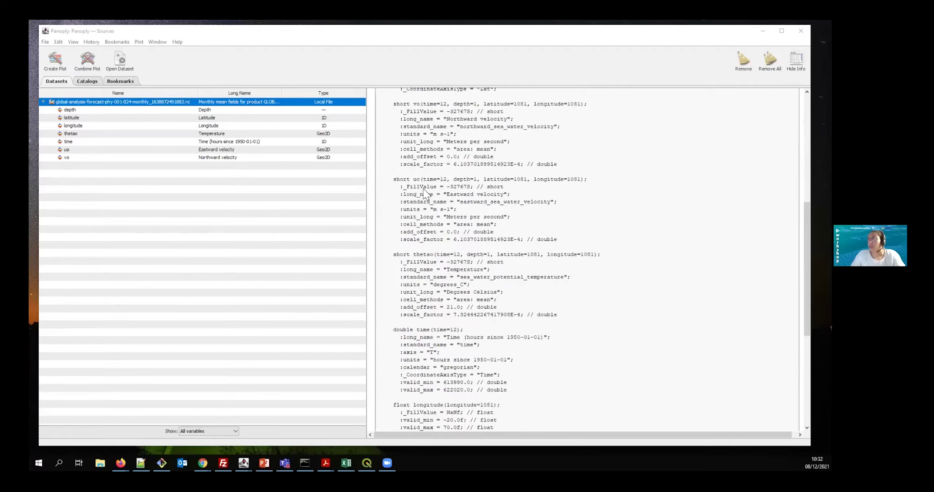
pyautogui.scroll(-10, 424, 193)
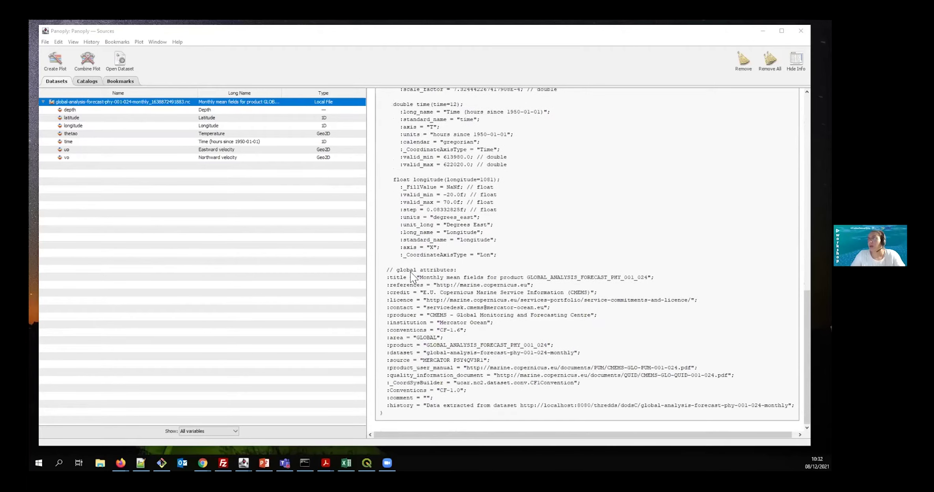
pyautogui.moveTo(409, 272); pyautogui.dragTo(456, 271)
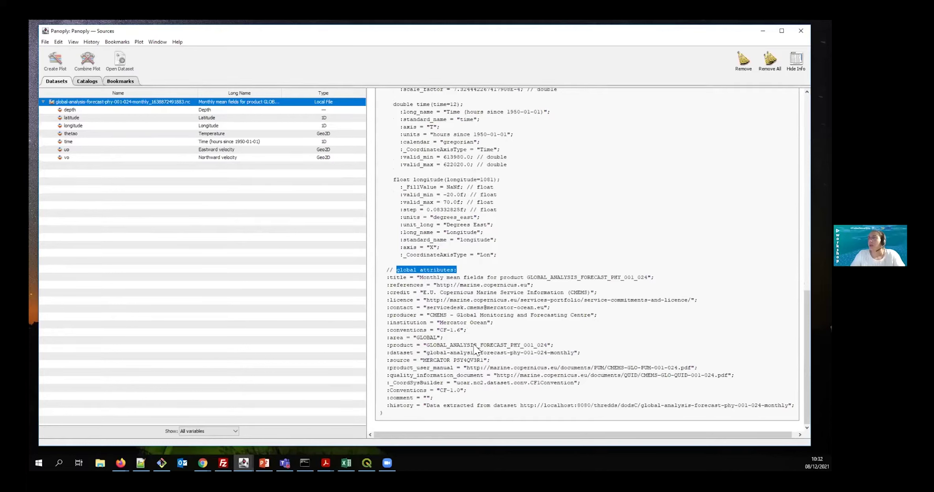
pyautogui.moveTo(428, 309); pyautogui.dragTo(543, 309)
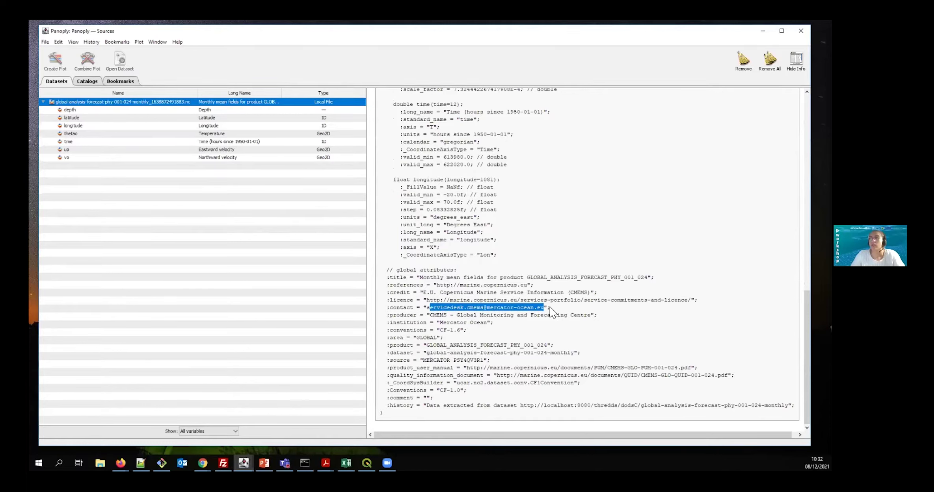
pyautogui.click(545, 312)
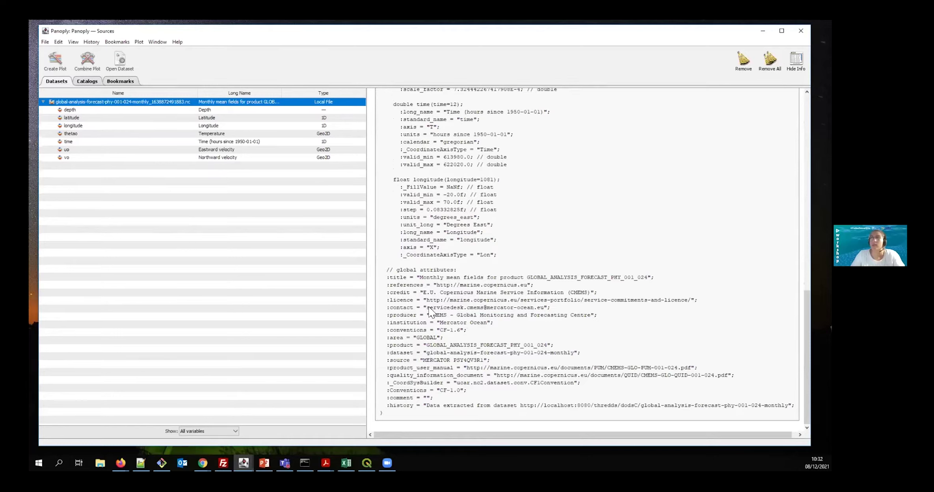
pyautogui.scroll(5, 467, 246)
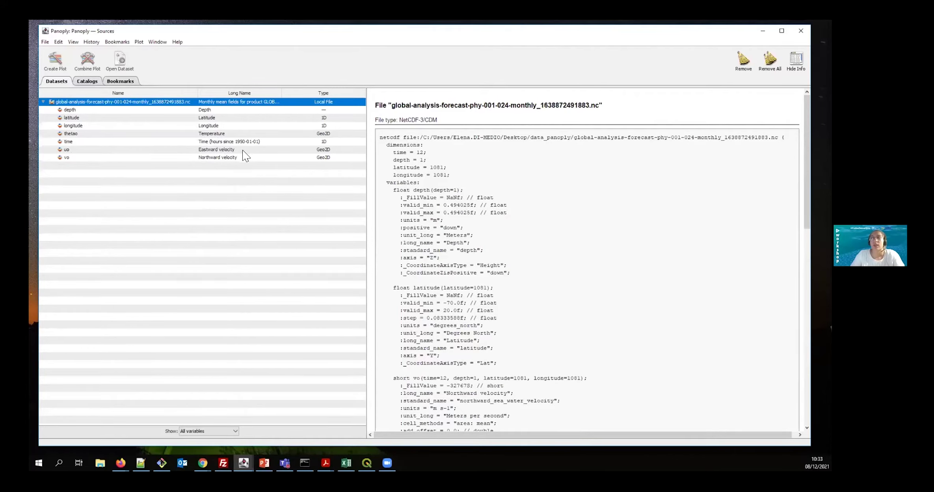
# Create a georeferenced Longitude-Latitude color contour plot of the northward velocity variable vo.
pyautogui.click(224, 161)
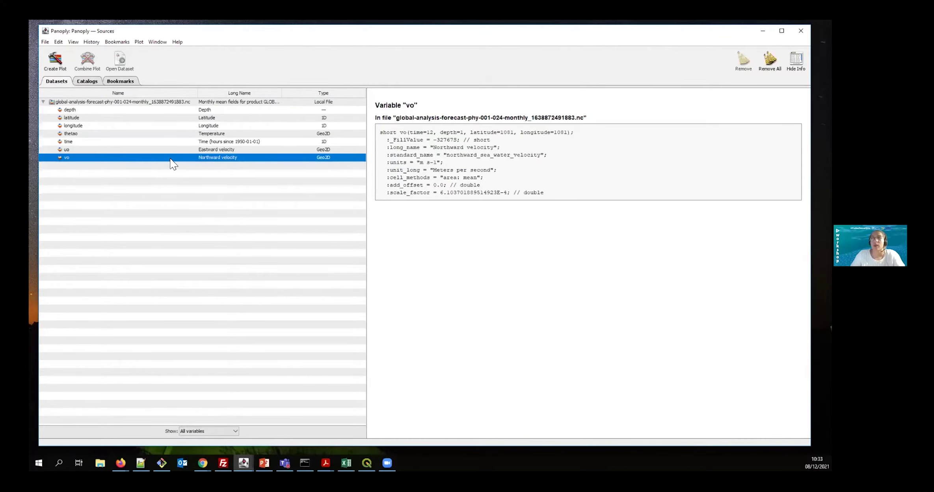
pyautogui.click(55, 60)
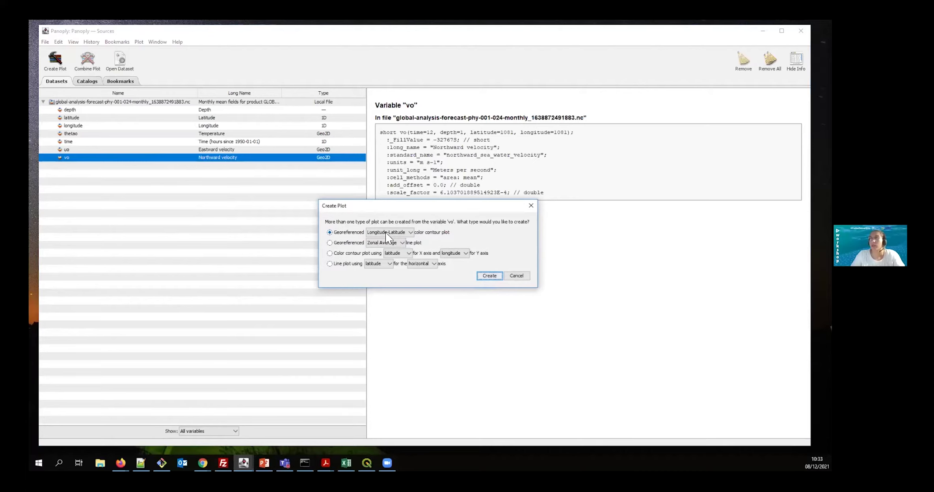
pyautogui.click(488, 277)
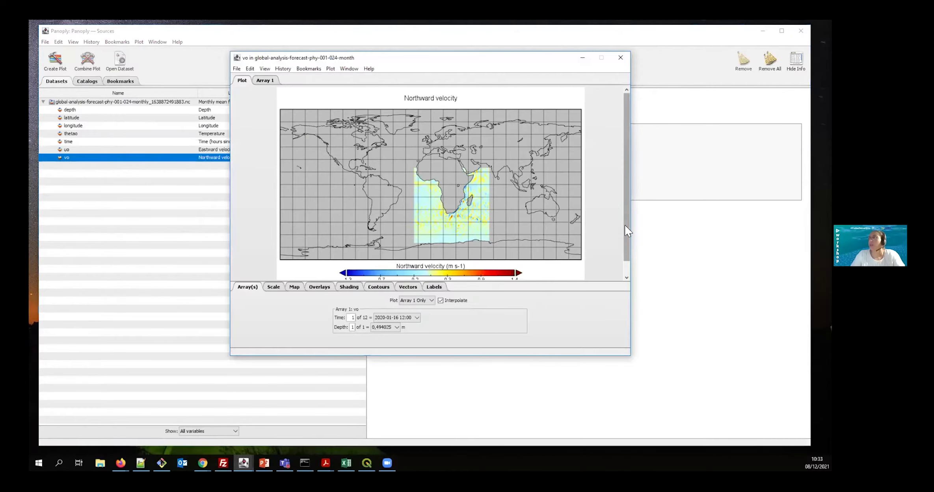
pyautogui.scroll(-1, 627, 228)
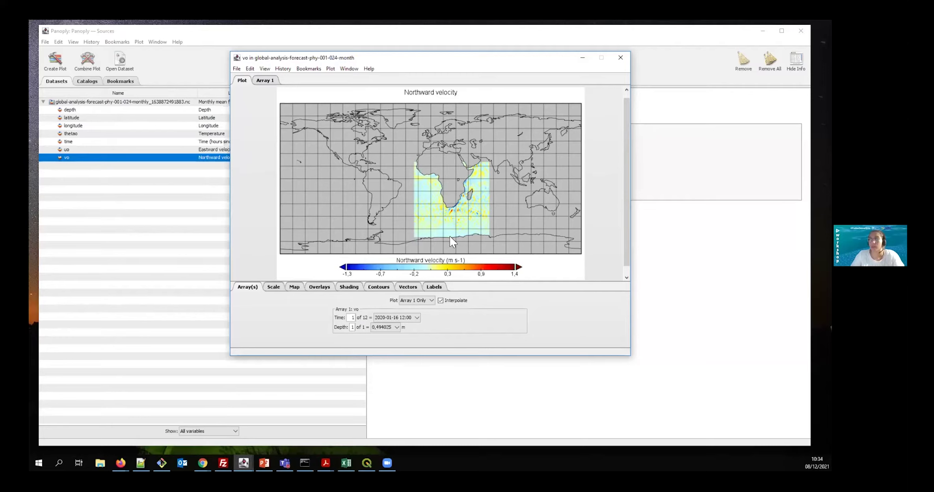
# Inspect the northward velocity values in the array table across longitudes and latitudes, and return to the map plot.
pyautogui.click(265, 82)
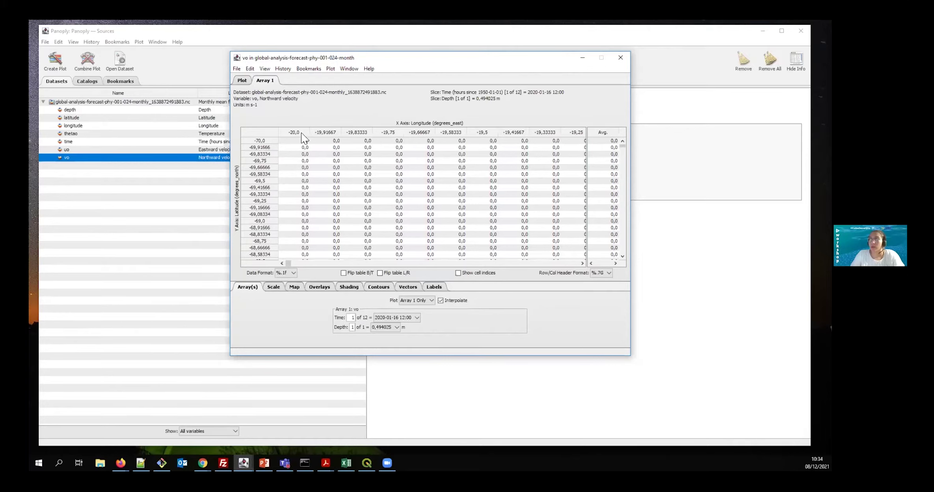
pyautogui.moveTo(288, 263); pyautogui.dragTo(318, 264)
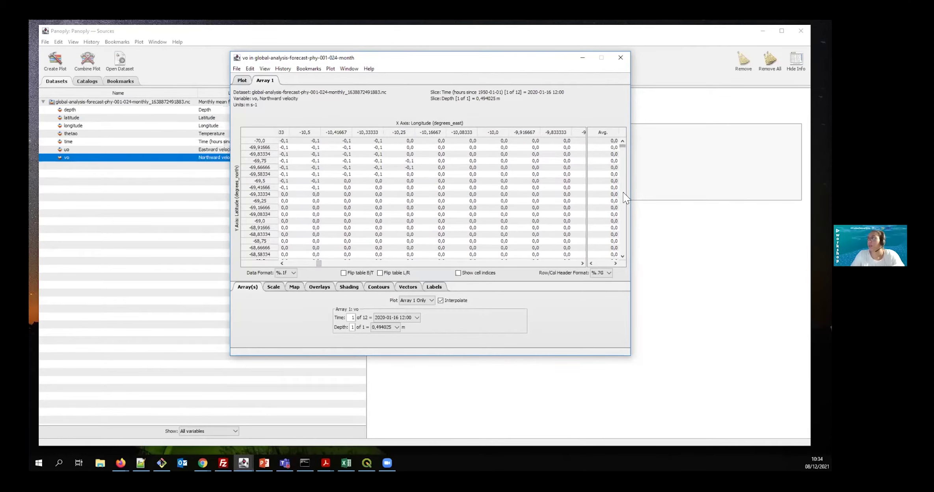
pyautogui.moveTo(623, 148); pyautogui.dragTo(623, 194)
pyautogui.click(250, 81)
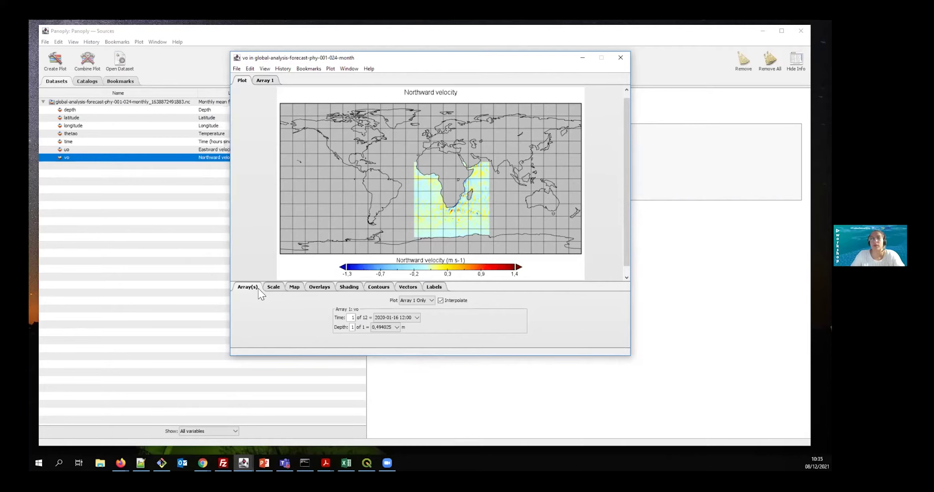
# Review the plot's scale settings, including the available units and tick formats.
pyautogui.click(275, 288)
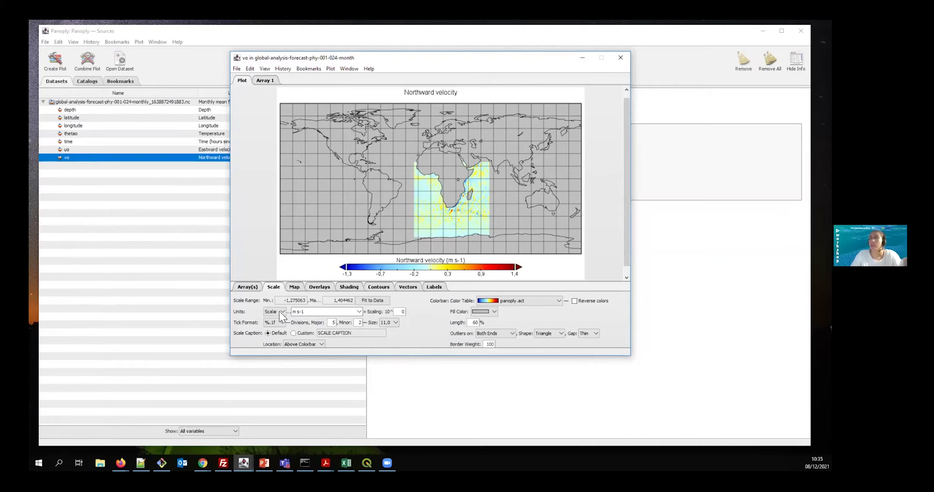
pyautogui.click(358, 313)
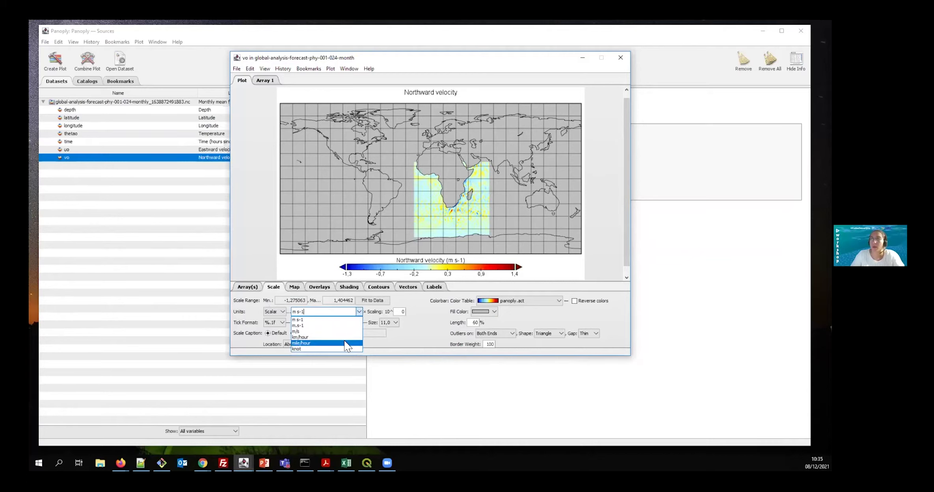
pyautogui.click(397, 339)
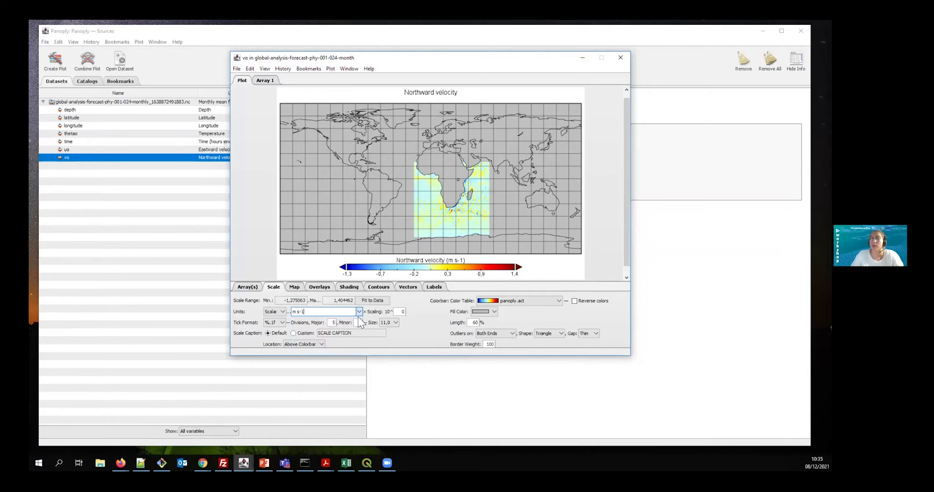
pyautogui.click(283, 323)
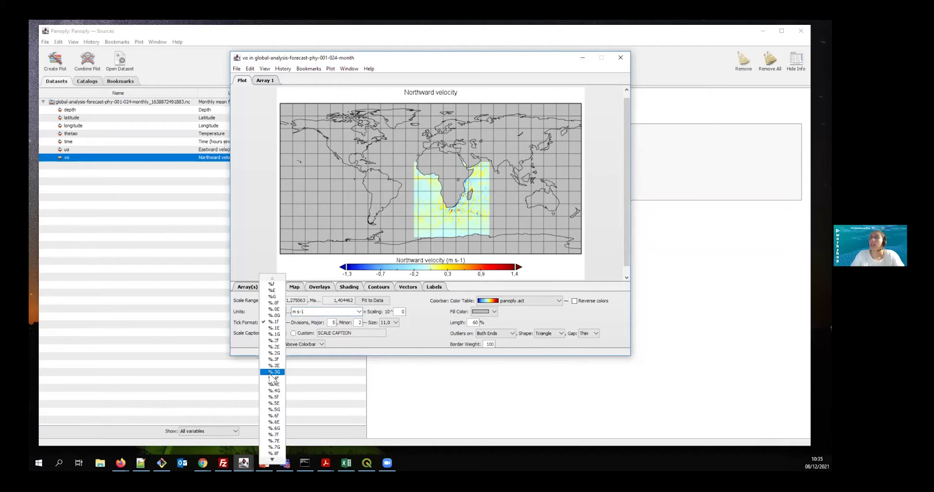
pyautogui.click(339, 345)
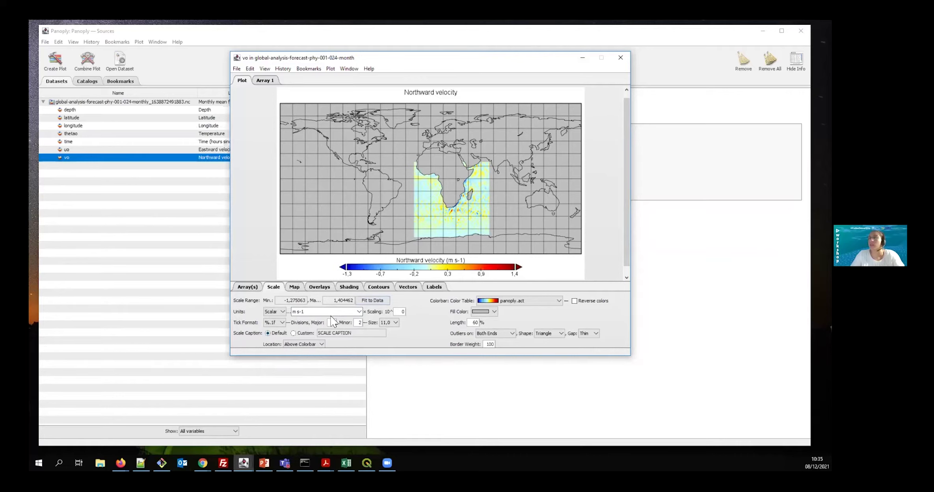
# Replace the default scale caption with the custom caption "v0".
pyautogui.click(293, 333)
pyautogui.moveTo(351, 334); pyautogui.dragTo(318, 334)
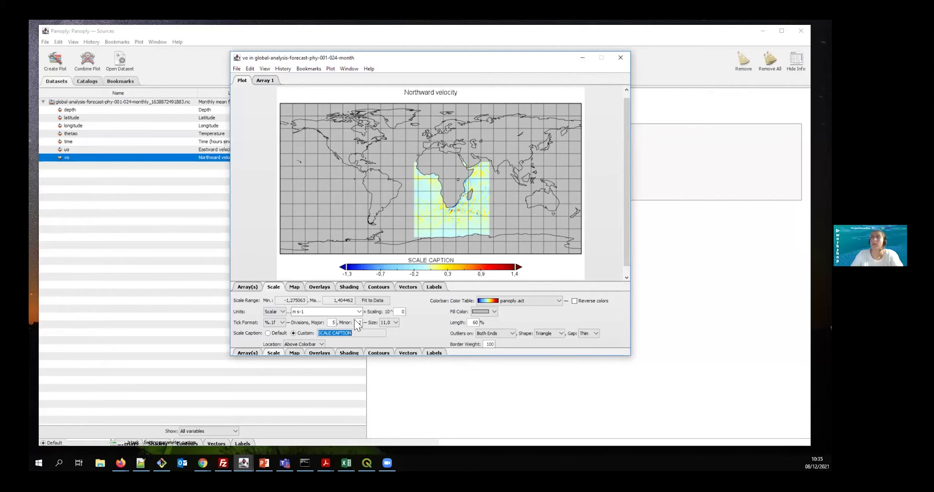
pyautogui.write('v0')
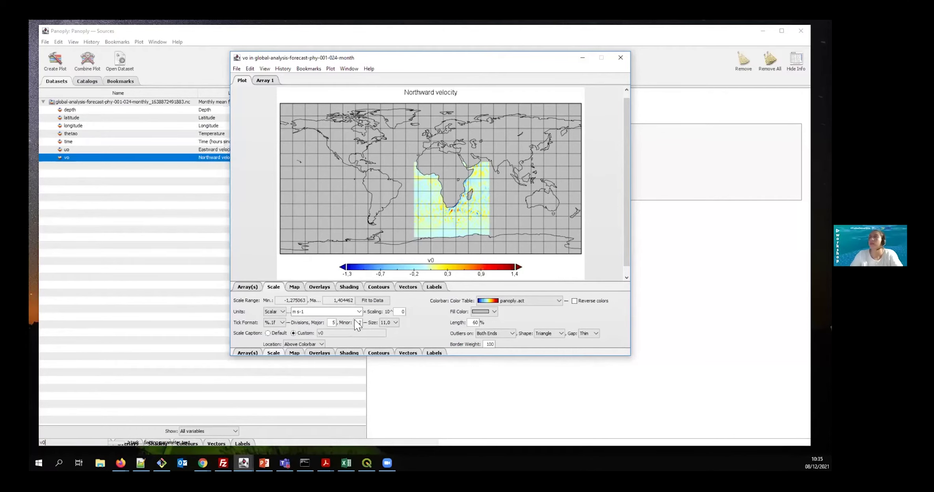
# Look through the colorbar's color tables, and set the plot's fill color to light gray after trying dark gray.
pyautogui.click(530, 303)
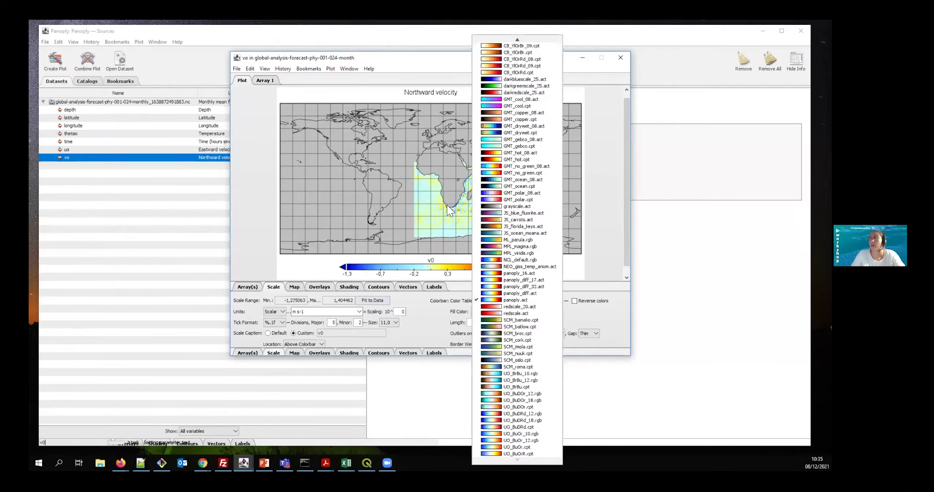
pyautogui.click(440, 322)
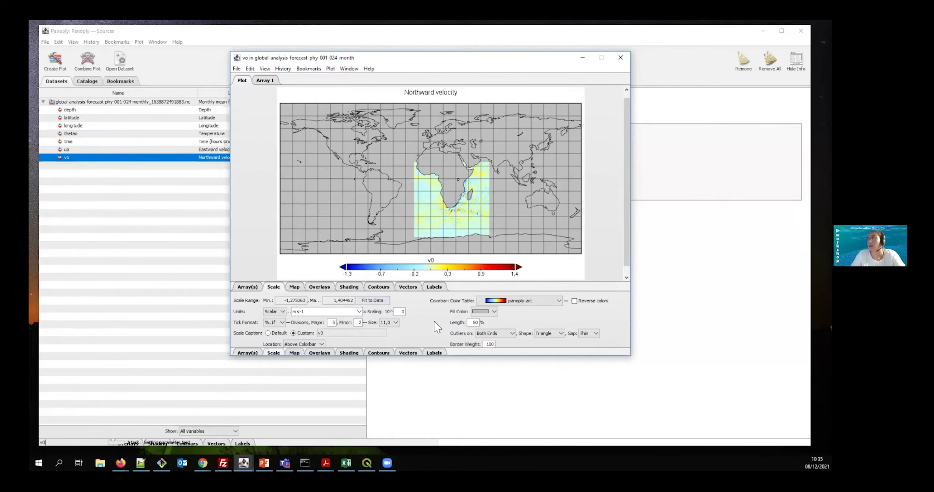
pyautogui.click(476, 311)
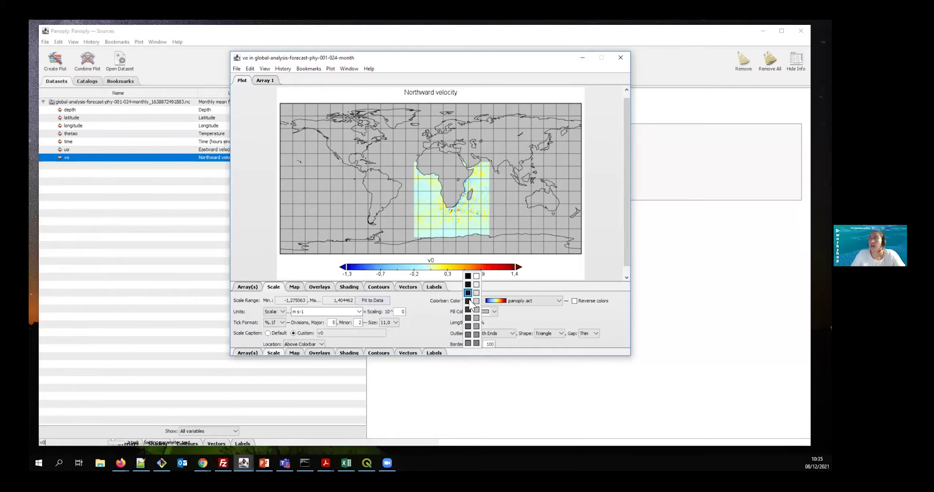
pyautogui.click(468, 327)
pyautogui.click(484, 311)
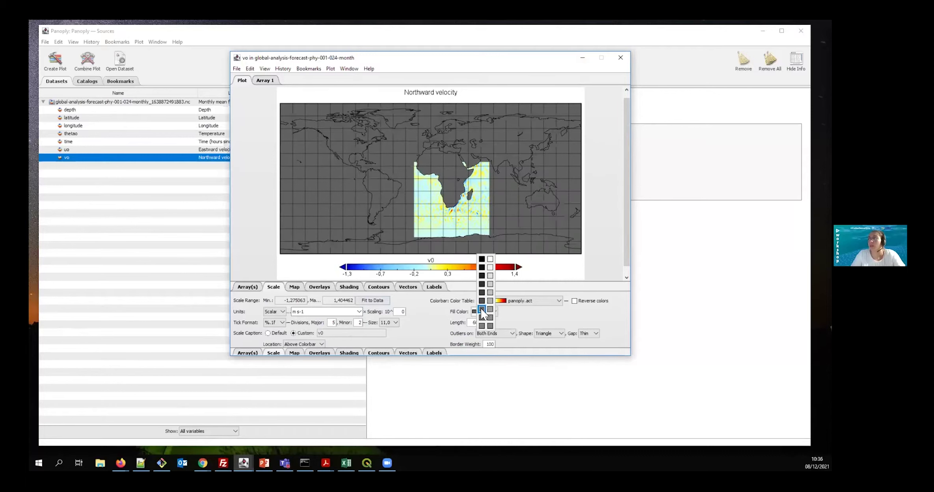
pyautogui.click(493, 268)
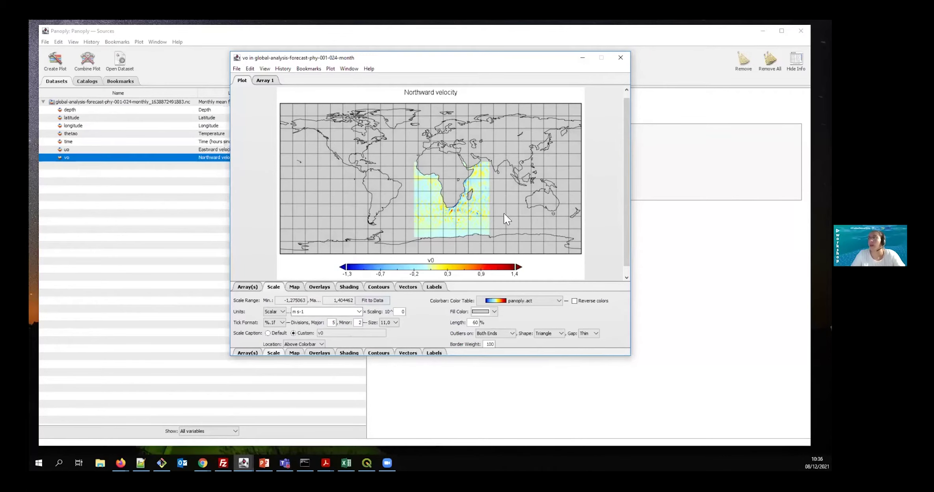
# Look through the map projections, zoom the map to the data area around southern Africa, and fix the map's proportions.
pyautogui.click(298, 289)
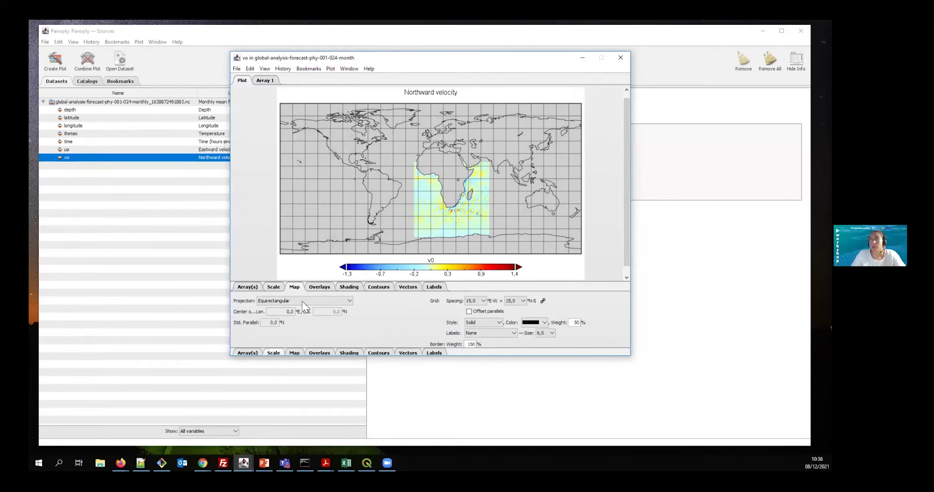
pyautogui.click(302, 301)
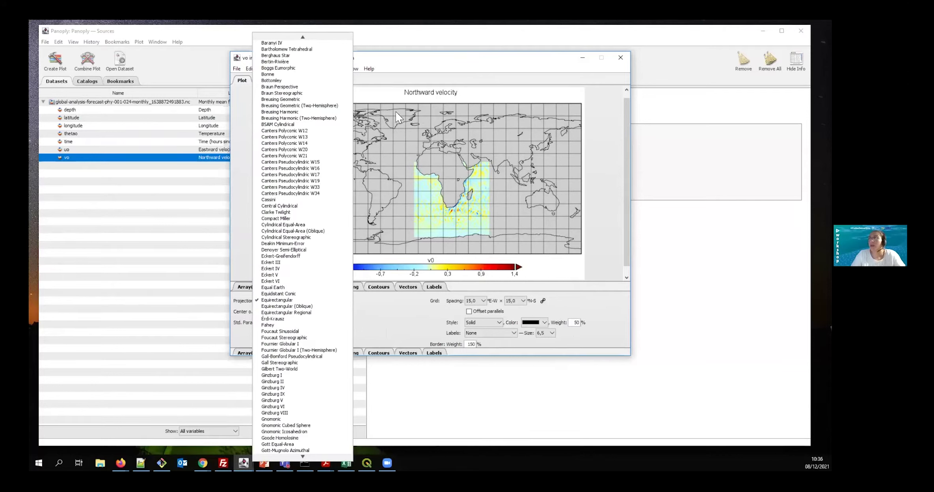
pyautogui.click(379, 308)
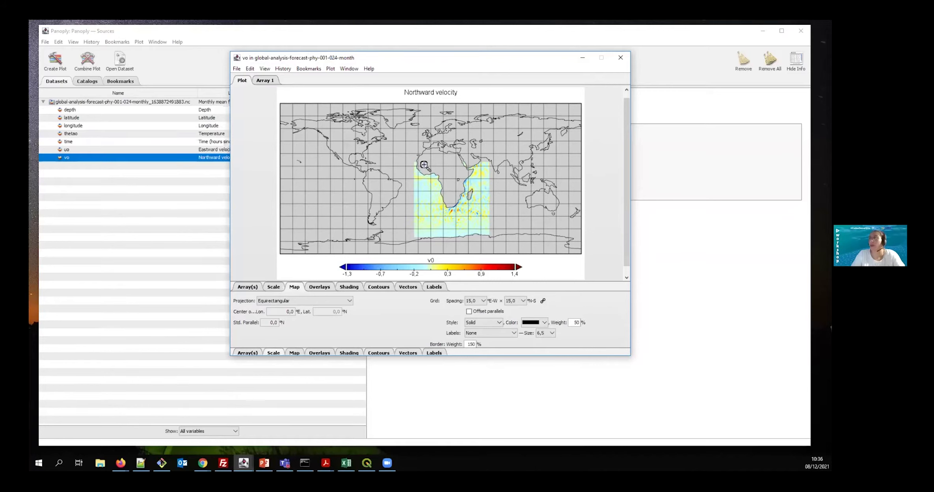
pyautogui.click(486, 219)
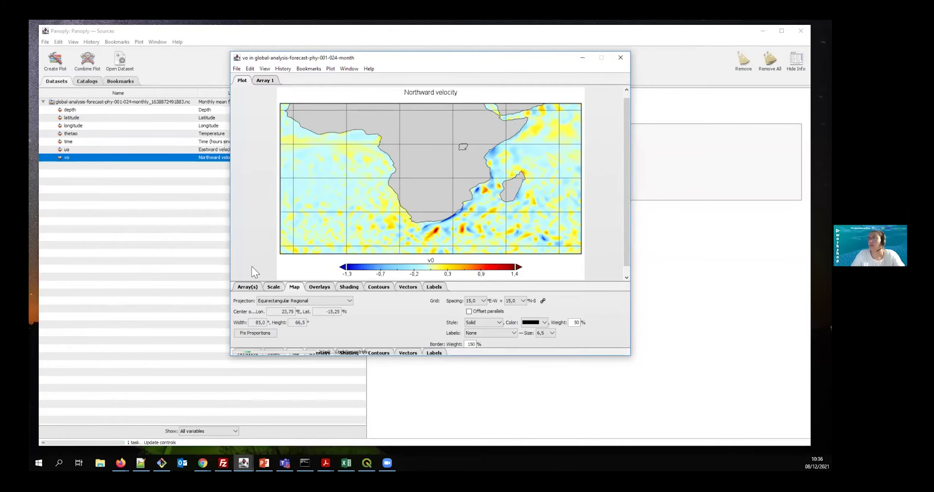
pyautogui.click(249, 334)
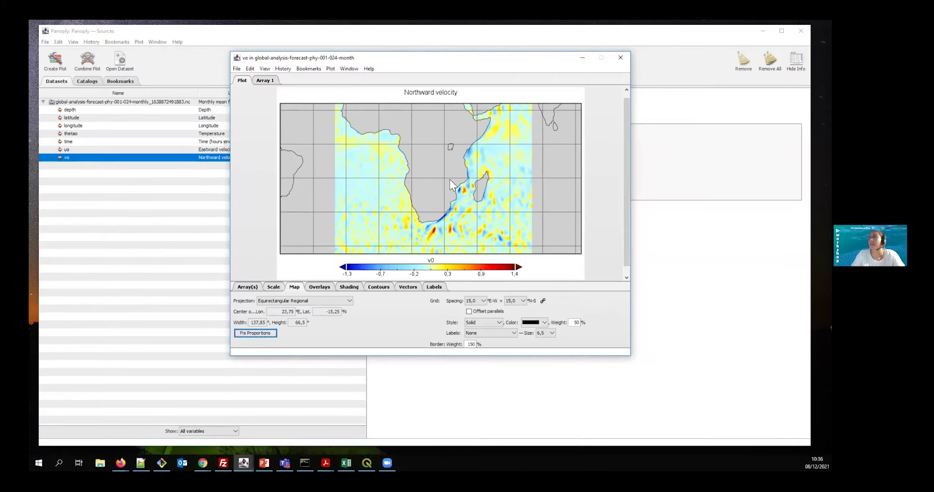
# Add MWDB_Lakes_Rivers_1.cnob as the second map overlay and color it black.
pyautogui.click(327, 288)
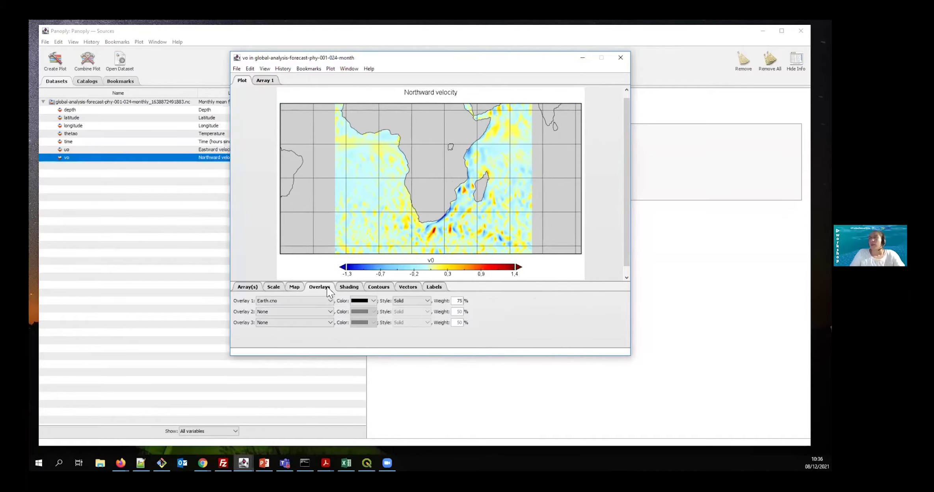
pyautogui.click(295, 313)
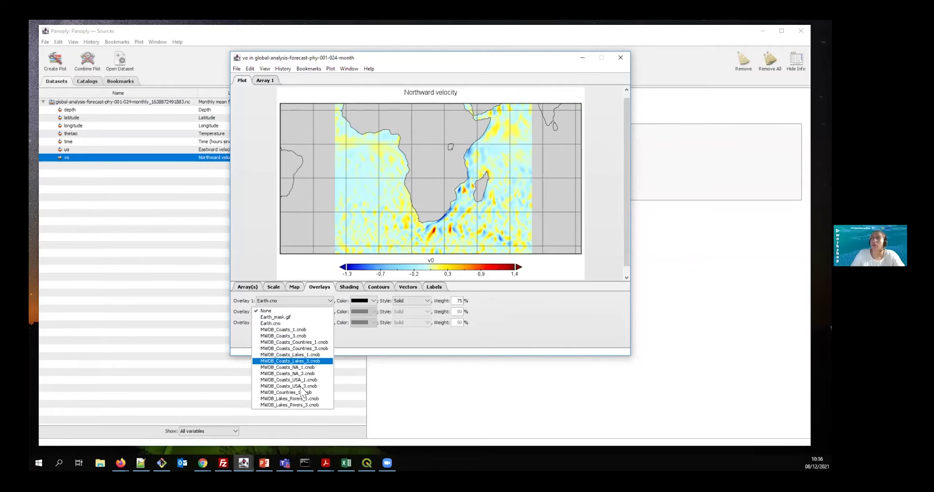
pyautogui.click(298, 398)
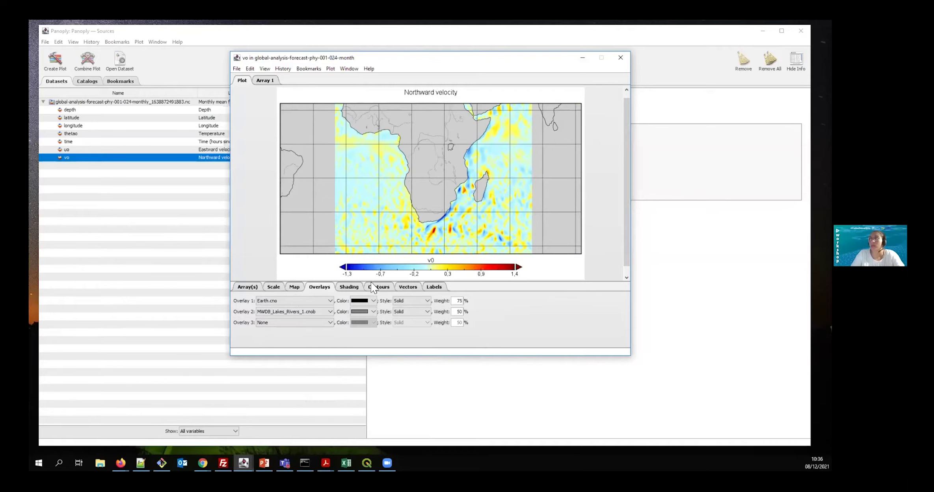
pyautogui.click(373, 311)
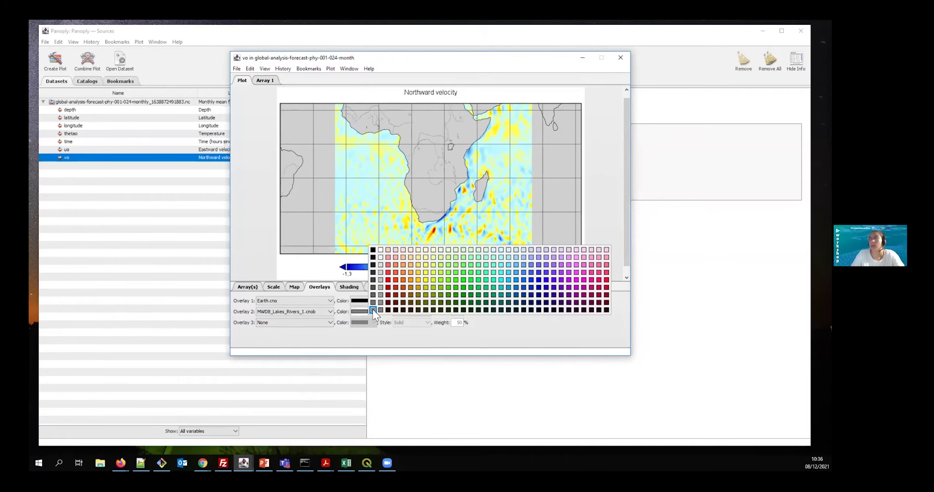
pyautogui.click(372, 251)
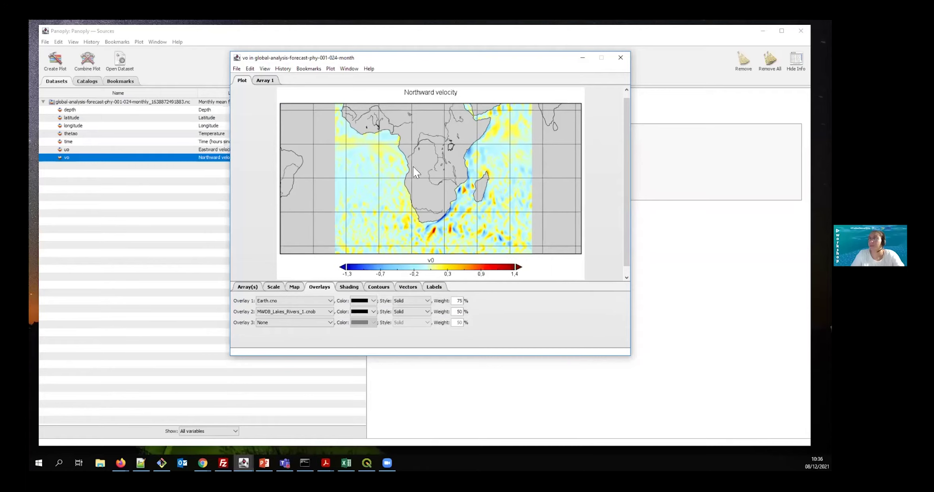
# Try solid contour lines on the velocity plot, and set the contour style back to None.
pyautogui.click(374, 288)
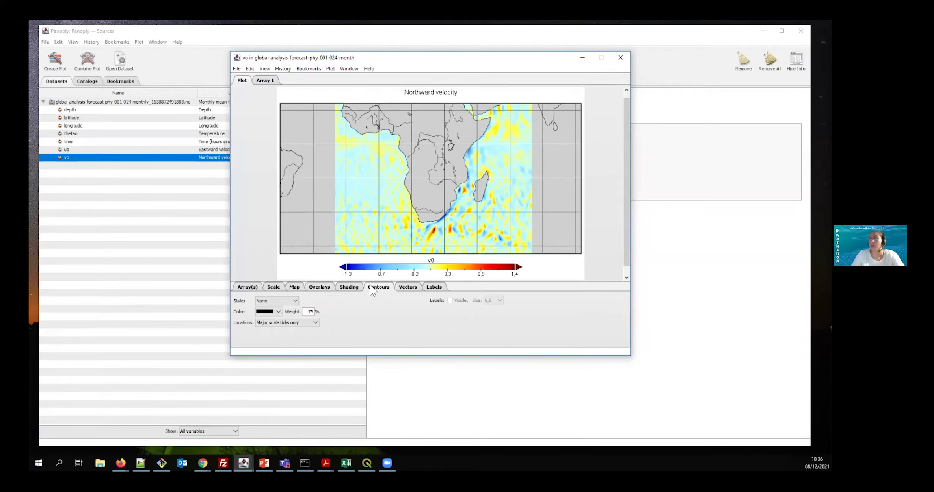
pyautogui.click(296, 301)
pyautogui.click(274, 314)
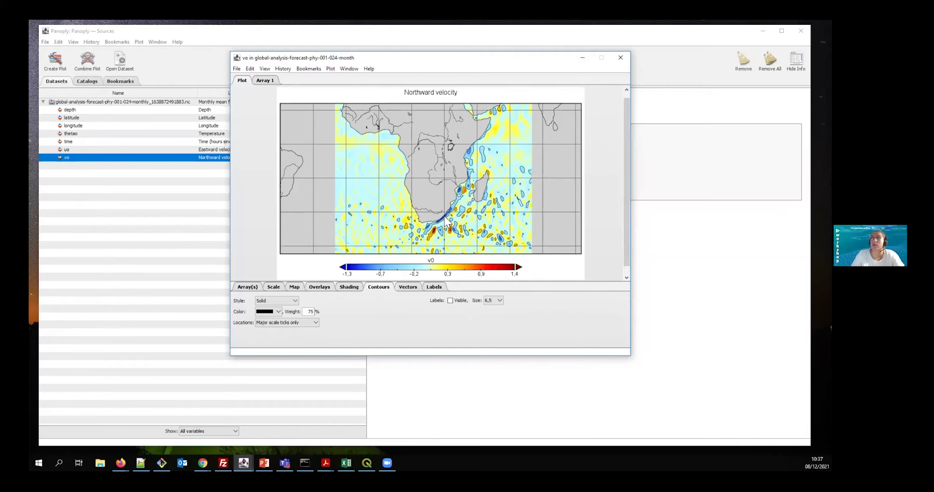
pyautogui.click(294, 301)
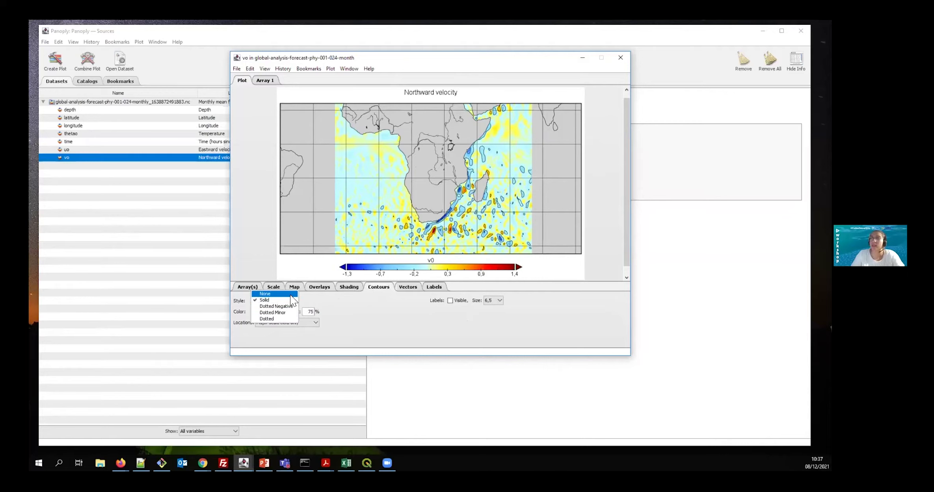
pyautogui.click(276, 294)
# Review the plot's vector and label settings, including the available label typefaces.
pyautogui.click(412, 287)
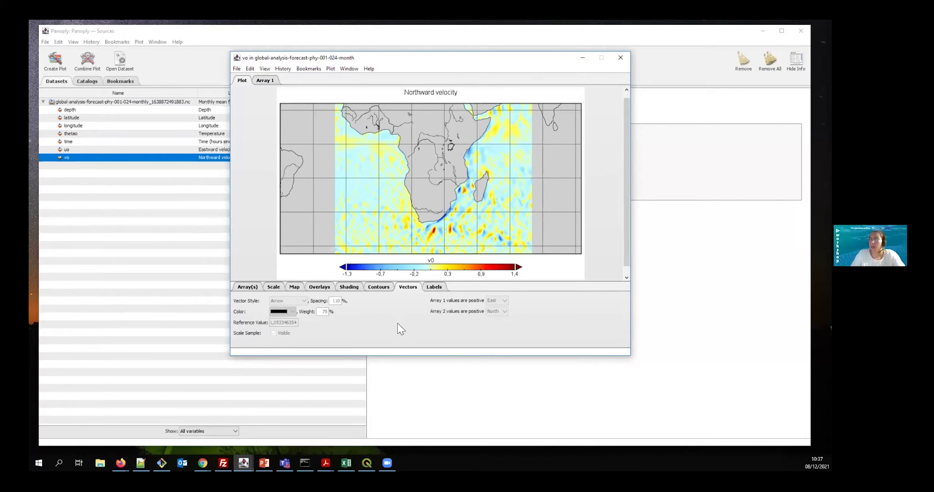
pyautogui.click(434, 288)
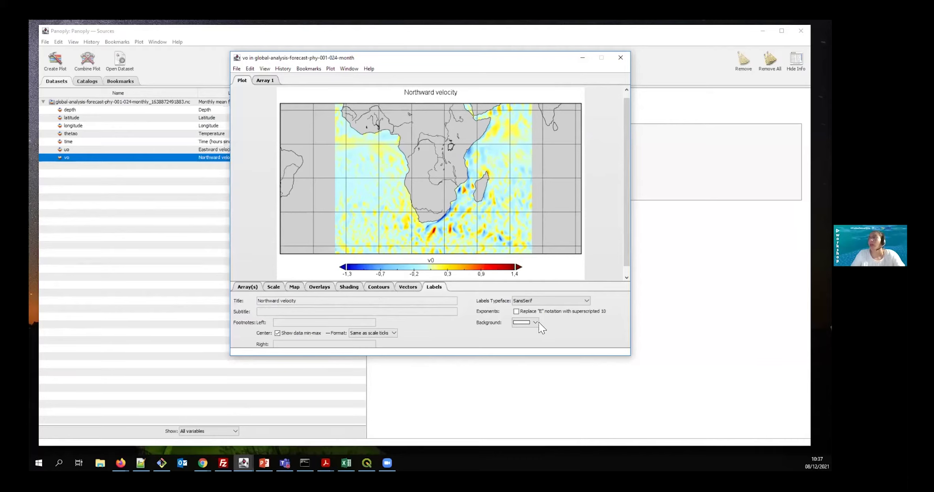
pyautogui.click(522, 303)
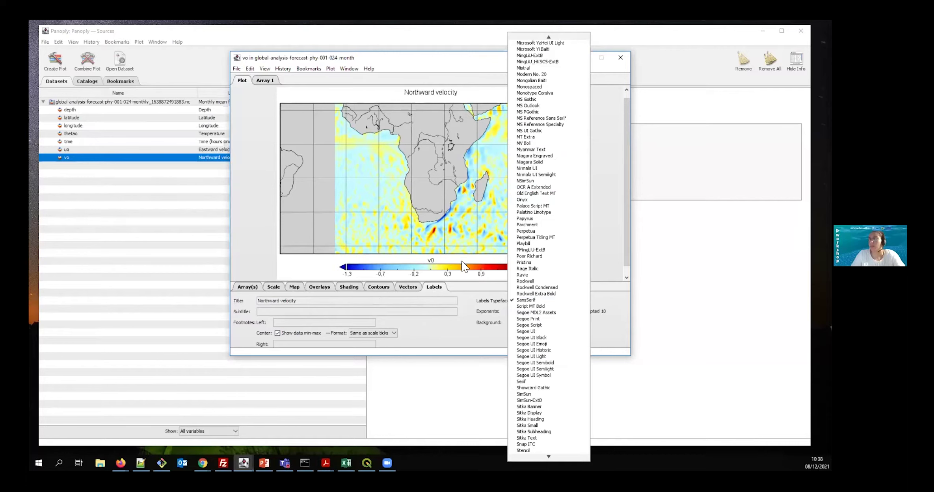
pyautogui.click(462, 331)
# Try a black plot background and restore the white one.
pyautogui.click(524, 322)
pyautogui.click(524, 330)
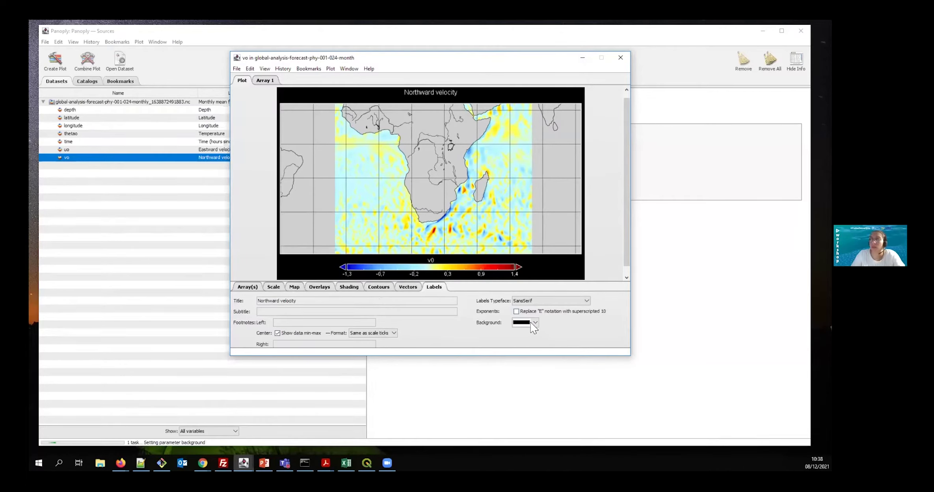
pyautogui.click(535, 322)
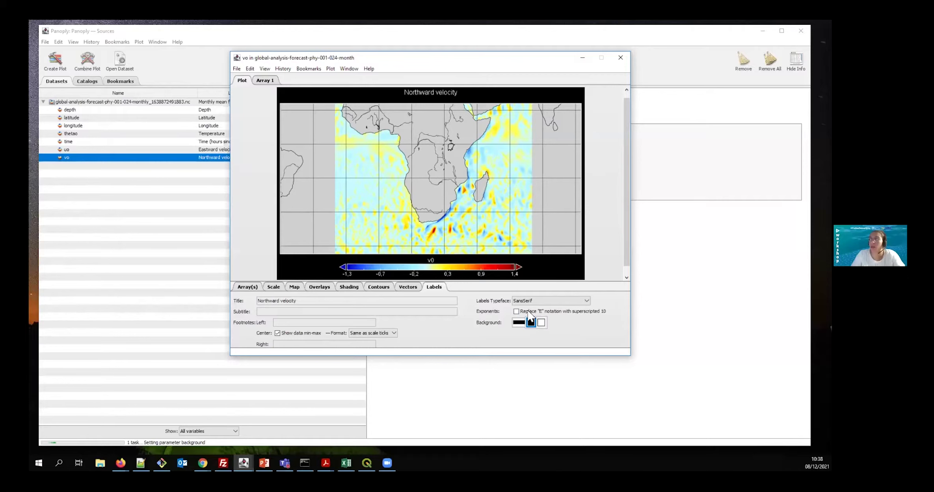
pyautogui.click(546, 326)
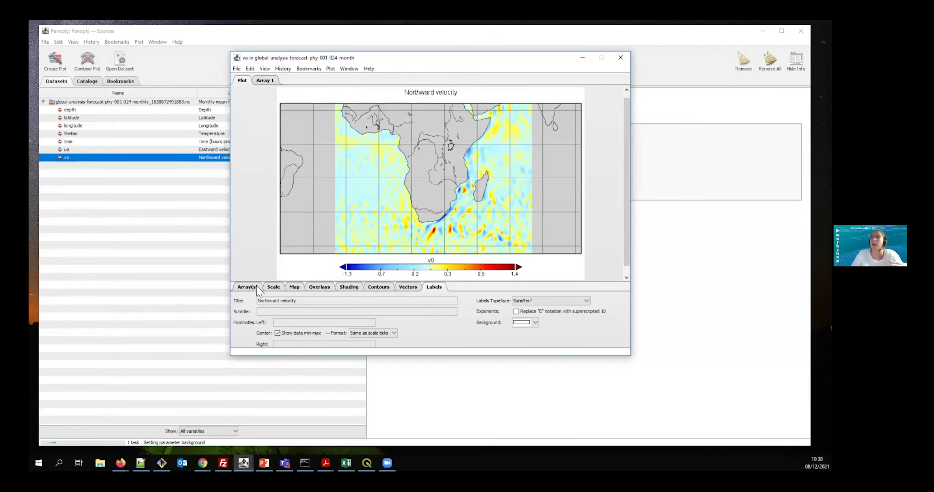
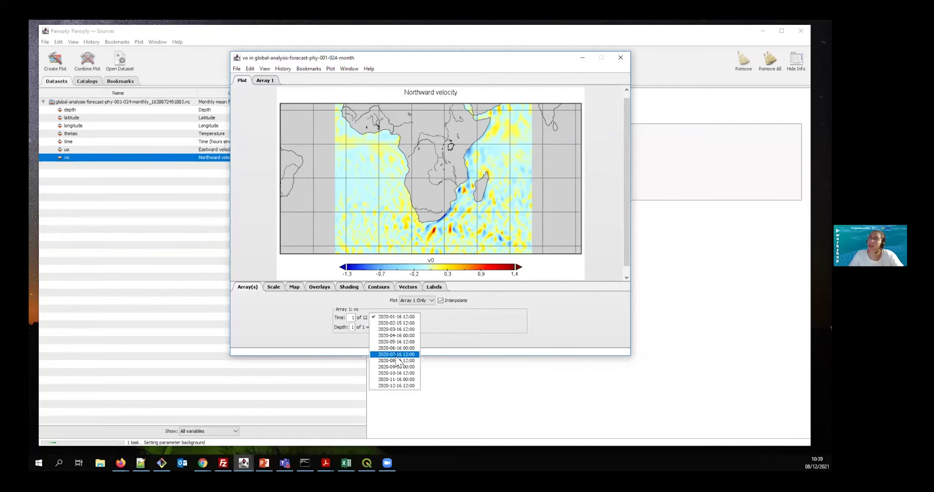
pyautogui.click(396, 356)
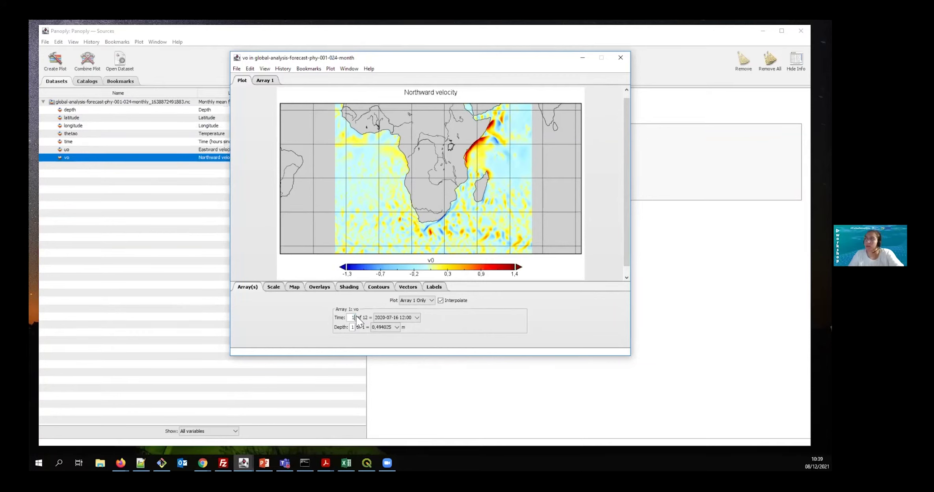
pyautogui.press('Return')
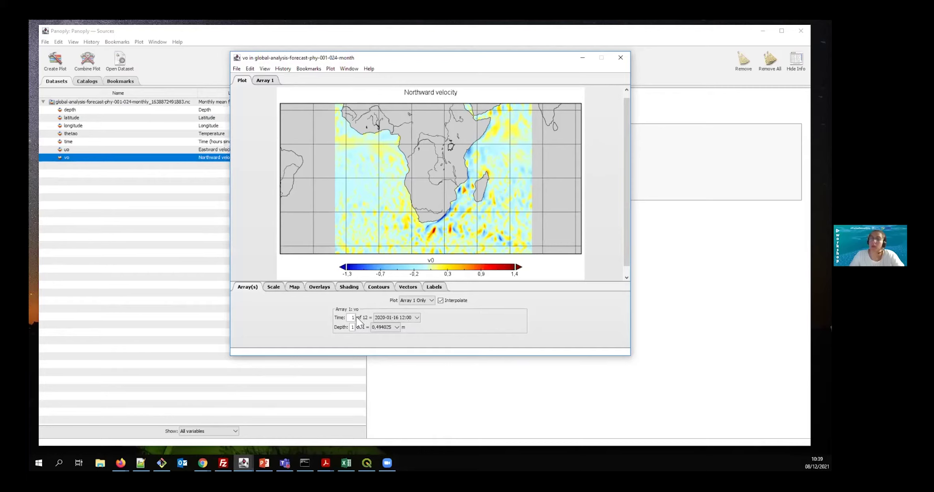
# Step the northward velocity plot forward through the monthly time slices up to 12 and back to the first one.
pyautogui.click(356, 316)
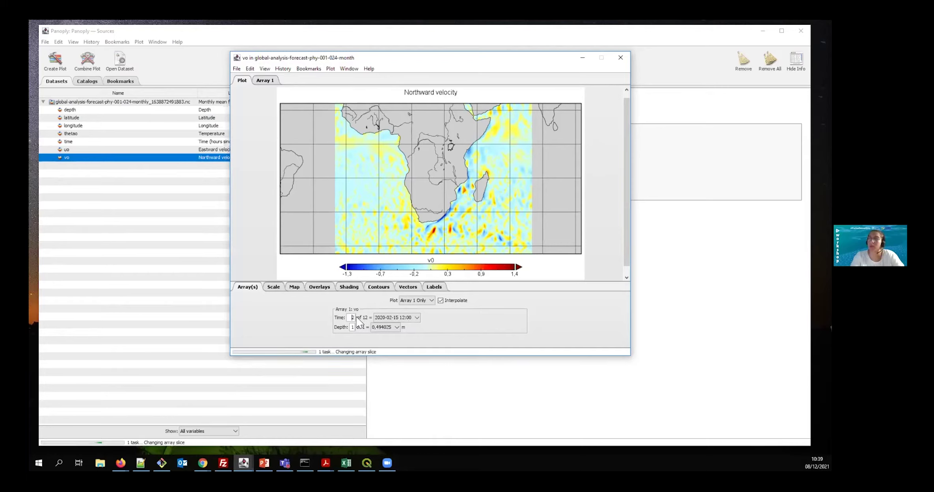
pyautogui.click(356, 316)
pyautogui.click(356, 316)
pyautogui.click(357, 316)
pyautogui.click(356, 317)
pyautogui.click(357, 316)
pyautogui.click(357, 316)
pyautogui.click(357, 317)
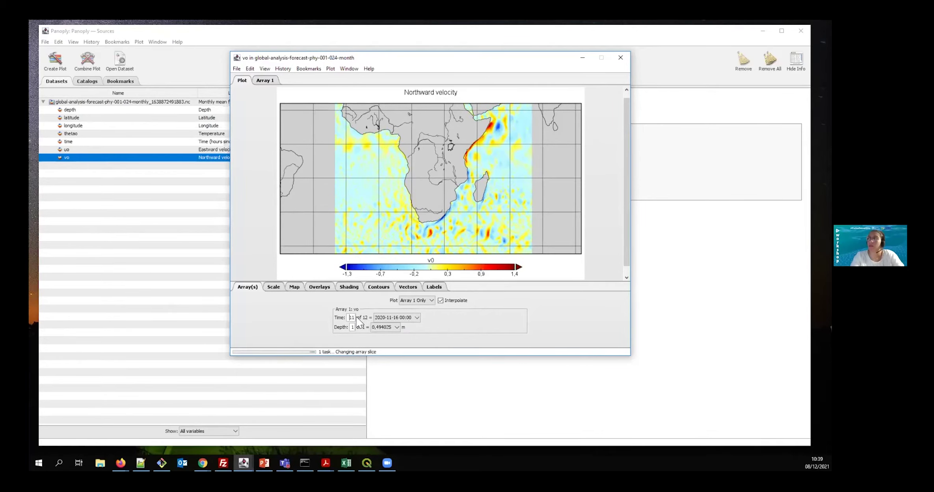
pyautogui.click(356, 316)
pyautogui.click(356, 319)
pyautogui.click(357, 319)
pyautogui.click(357, 320)
pyautogui.click(357, 320)
pyautogui.click(356, 320)
pyautogui.click(357, 320)
pyautogui.click(357, 319)
pyautogui.click(357, 320)
pyautogui.click(357, 320)
pyautogui.click(357, 320)
pyautogui.click(356, 320)
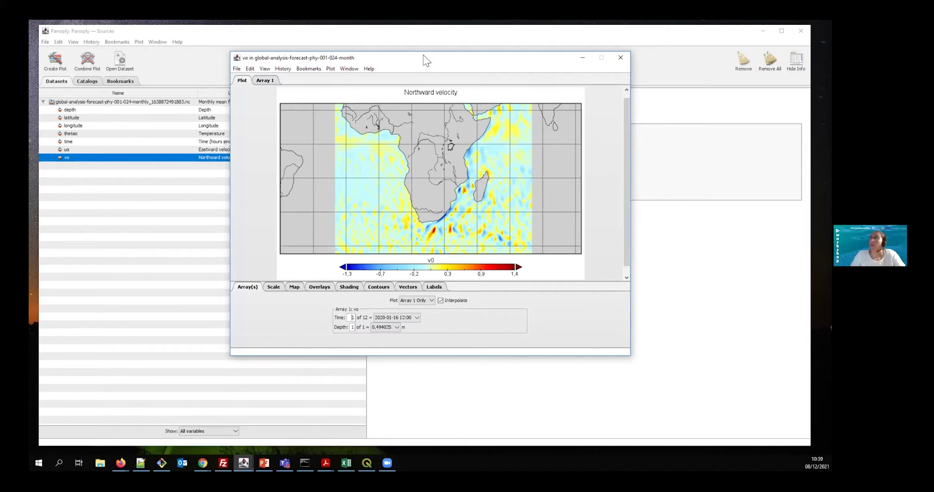
# Combine the eastward velocity variable uo into the existing vo plot.
pyautogui.moveTo(430, 60); pyautogui.dragTo(432, 60)
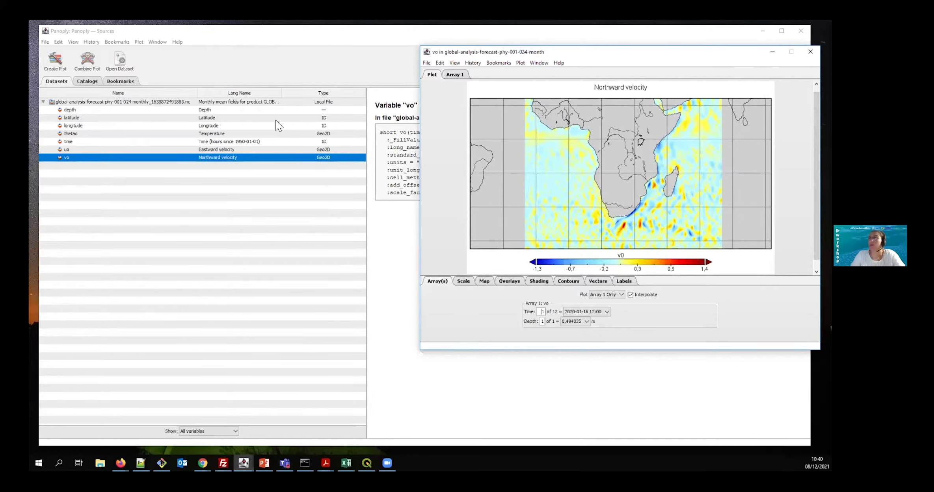
pyautogui.click(213, 151)
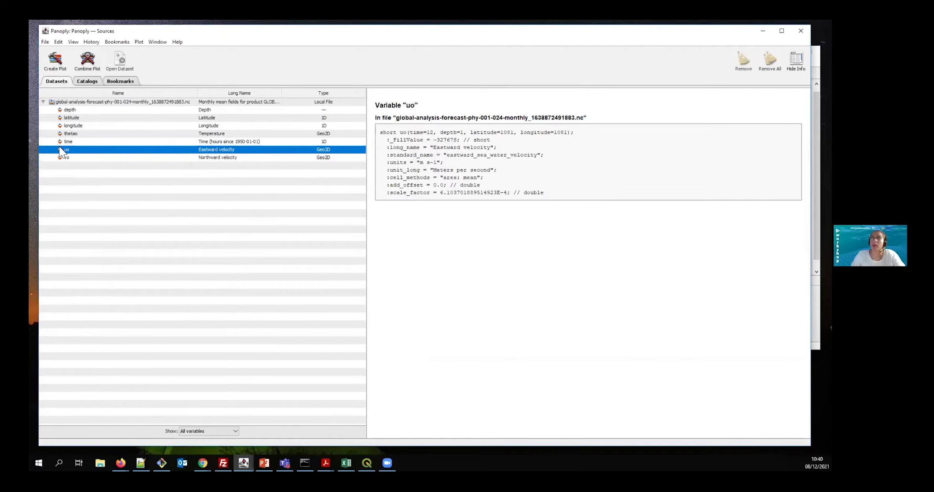
pyautogui.click(87, 60)
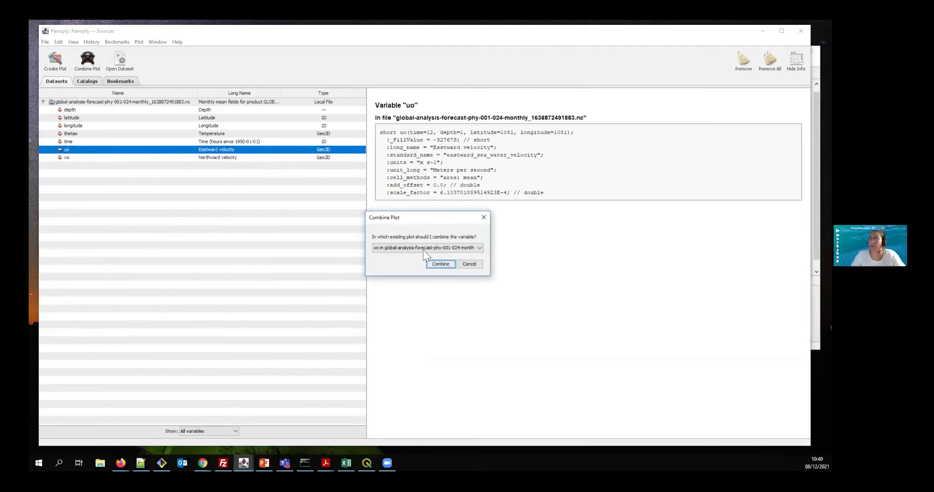
pyautogui.click(440, 264)
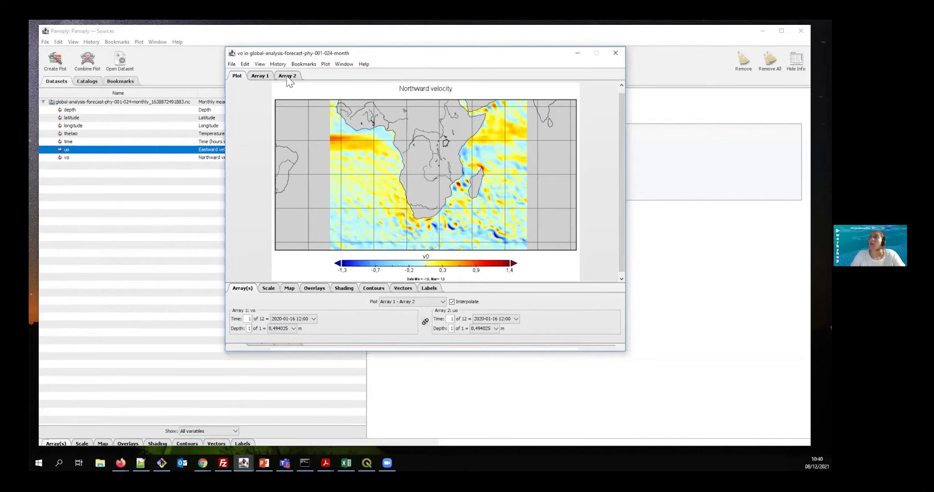
# Examine the data tables of the vo and uo arrays and return to the combined map.
pyautogui.click(259, 77)
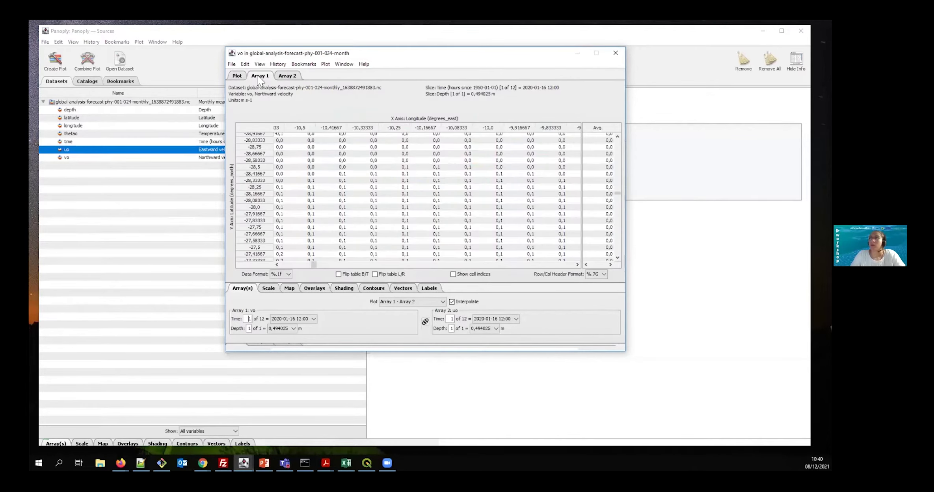
pyautogui.moveTo(314, 266); pyautogui.dragTo(284, 267)
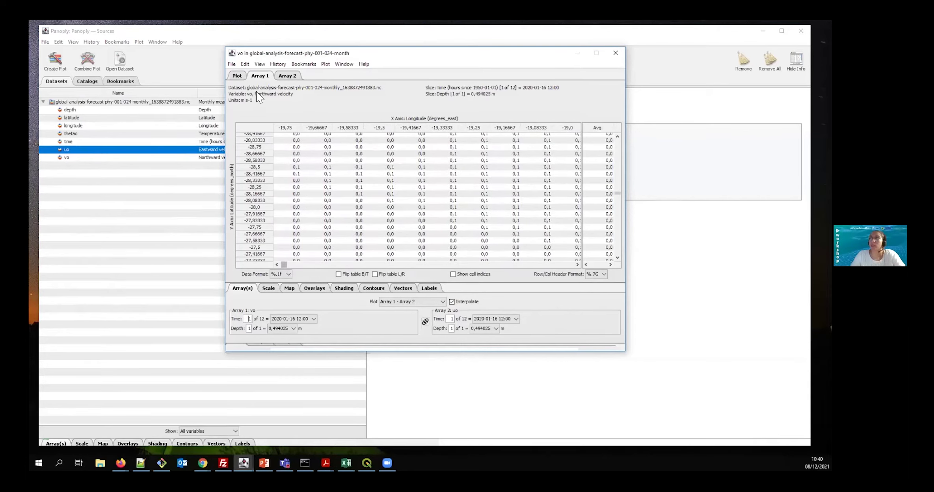
pyautogui.scroll(7, 334, 199)
pyautogui.scroll(2, 334, 199)
pyautogui.click(290, 78)
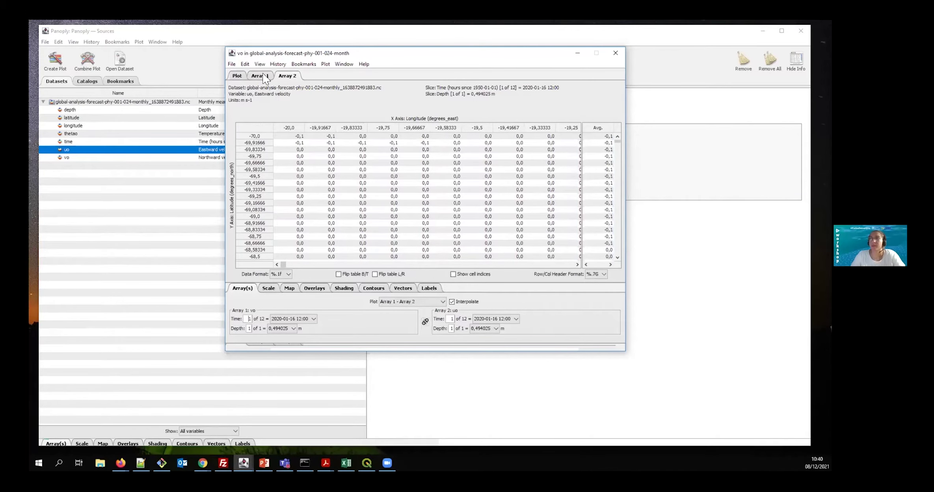
pyautogui.click(236, 76)
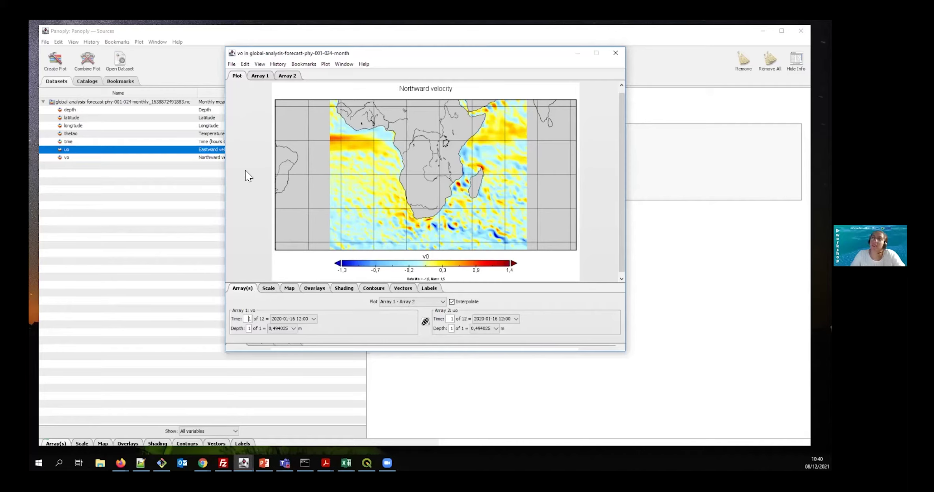
# Plot the two velocity arrays as Vector Magnitude, using the Arrow vector style.
pyautogui.click(417, 302)
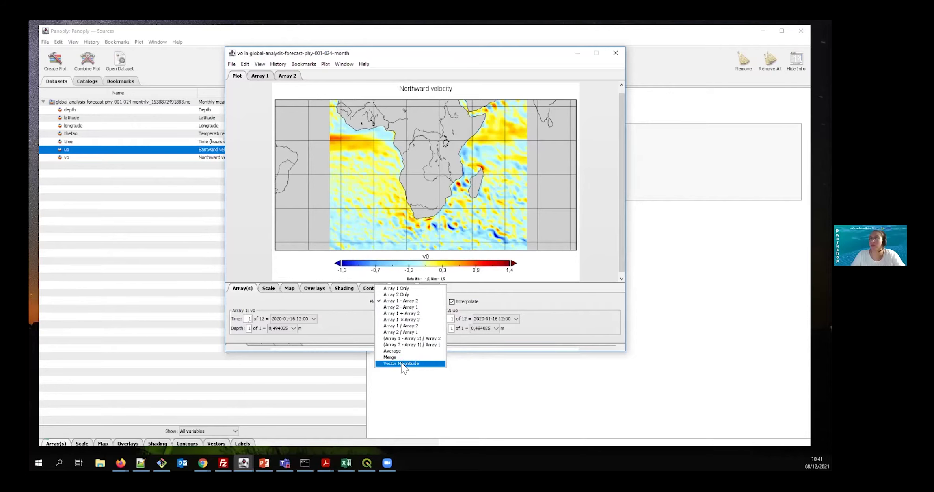
pyautogui.click(424, 364)
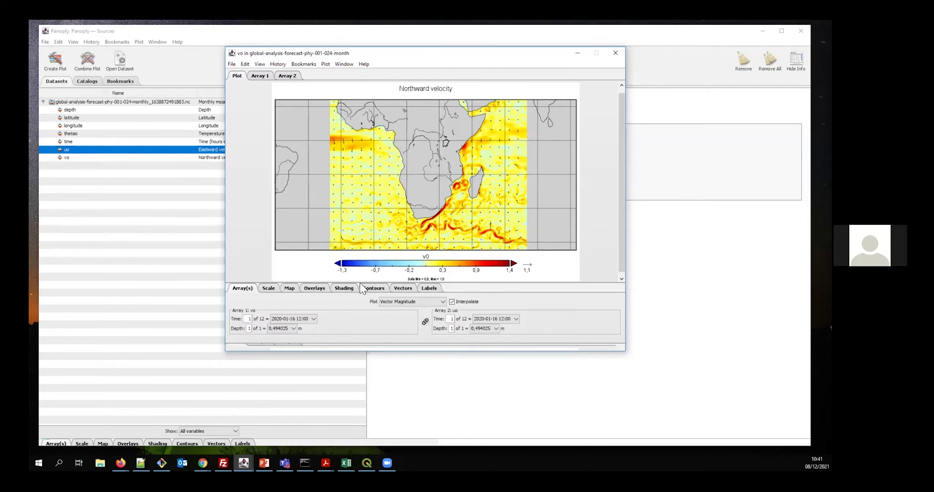
pyautogui.click(403, 288)
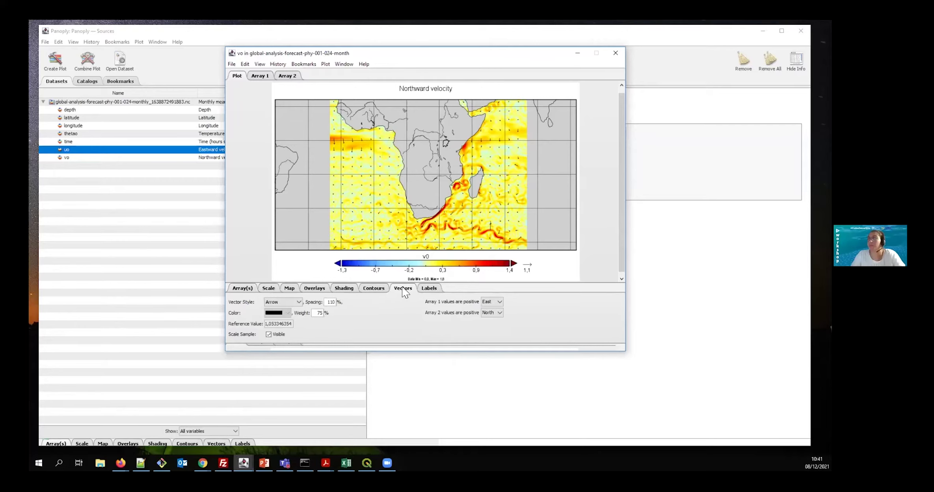
pyautogui.click(282, 306)
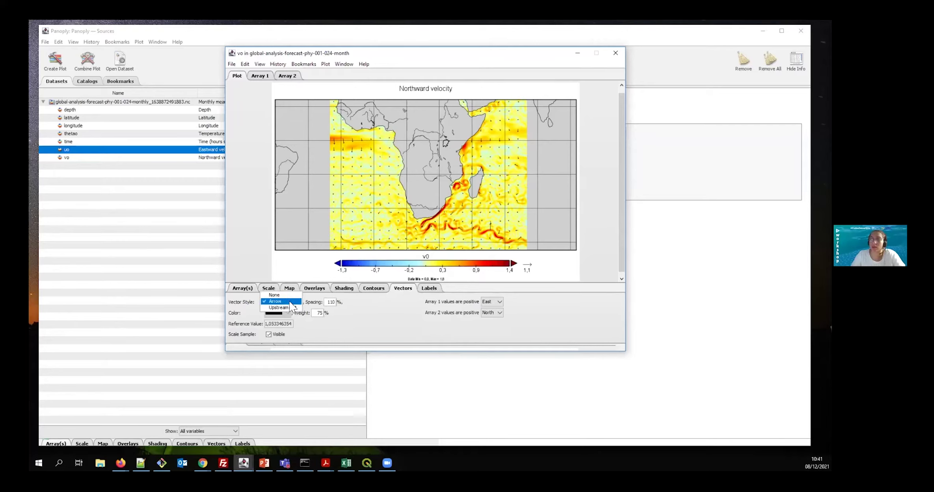
pyautogui.click(290, 302)
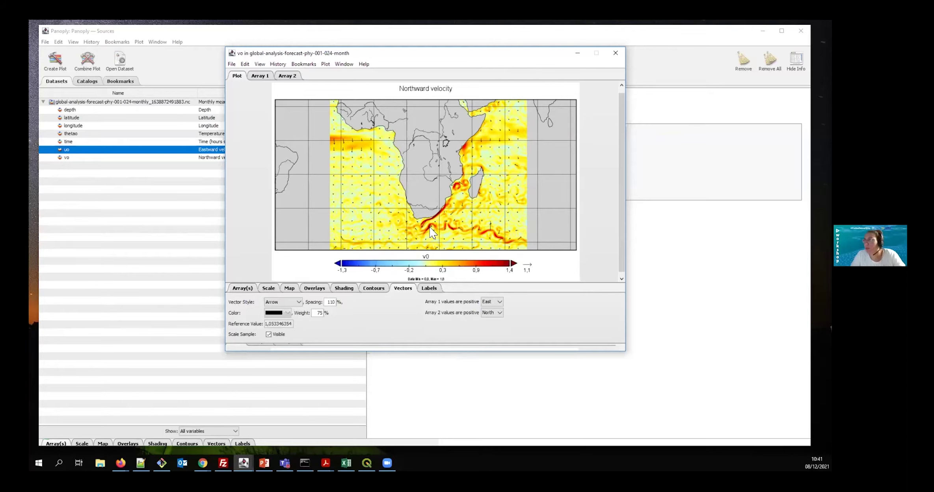
# Set the vector reference value to 0,5 and make array 1 values positive North and array 2 values positive East.
pyautogui.doubleClick(269, 324)
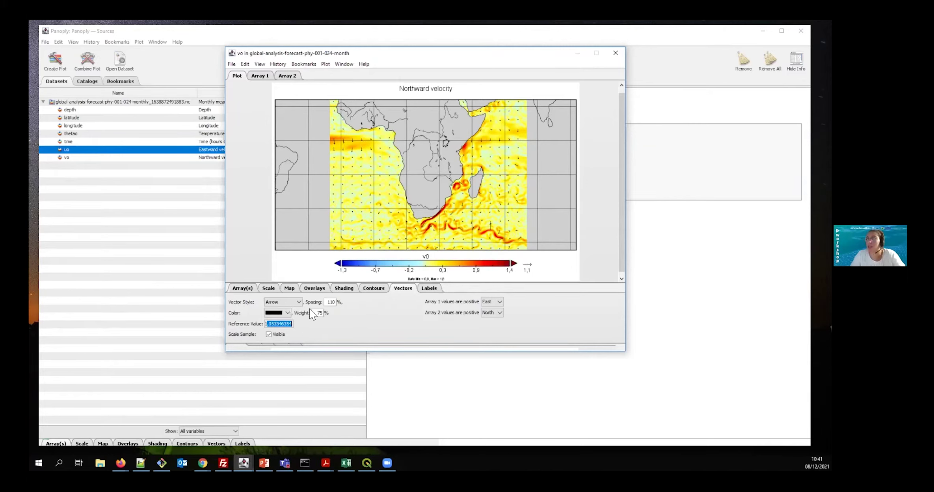
pyautogui.press('BackSpace')
pyautogui.write('0,5')
pyautogui.press('Return')
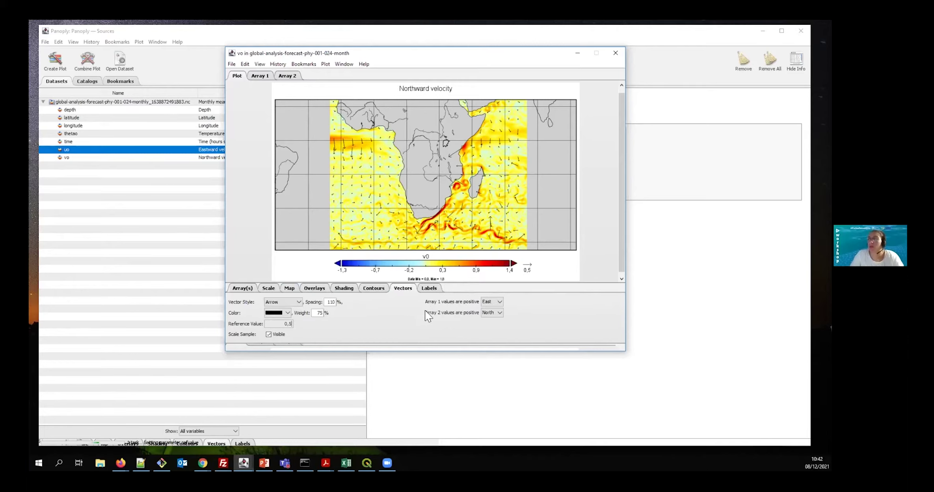
pyautogui.click(498, 302)
pyautogui.click(493, 315)
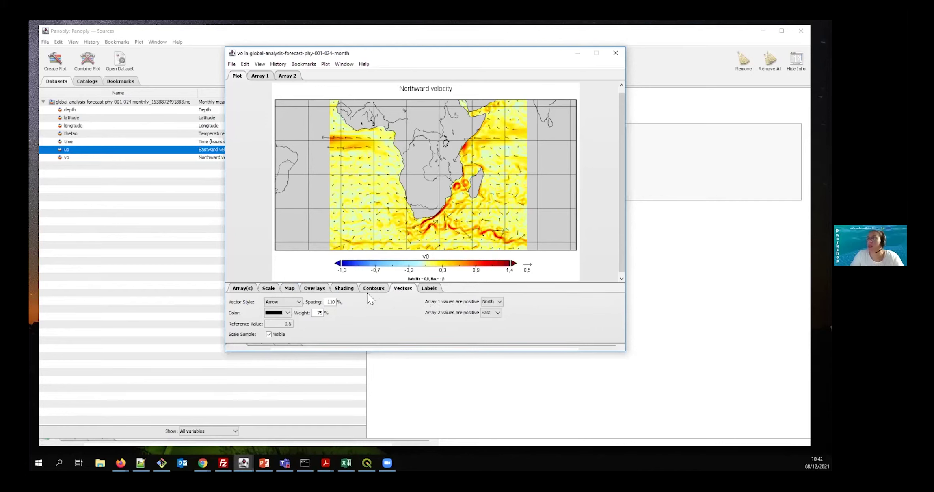
# Change the plot title to "Sea water velocity".
pyautogui.click(269, 289)
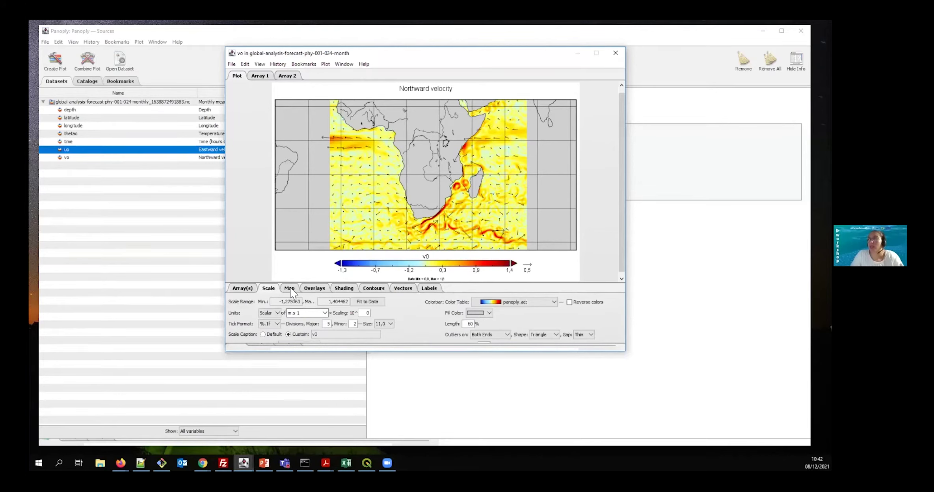
pyautogui.click(290, 292)
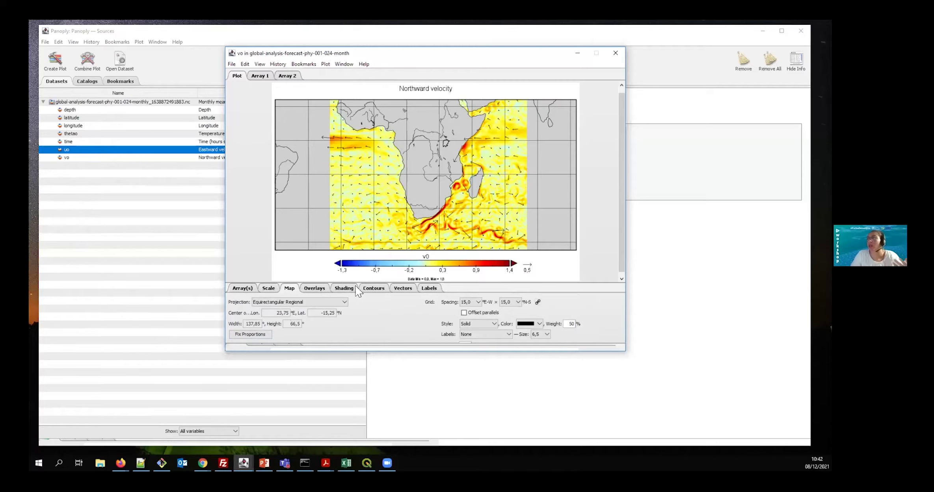
pyautogui.click(317, 290)
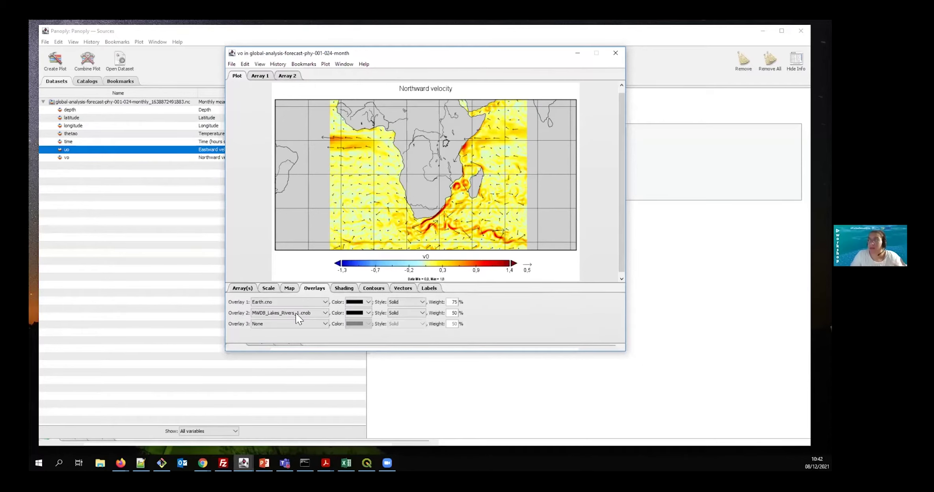
pyautogui.click(429, 291)
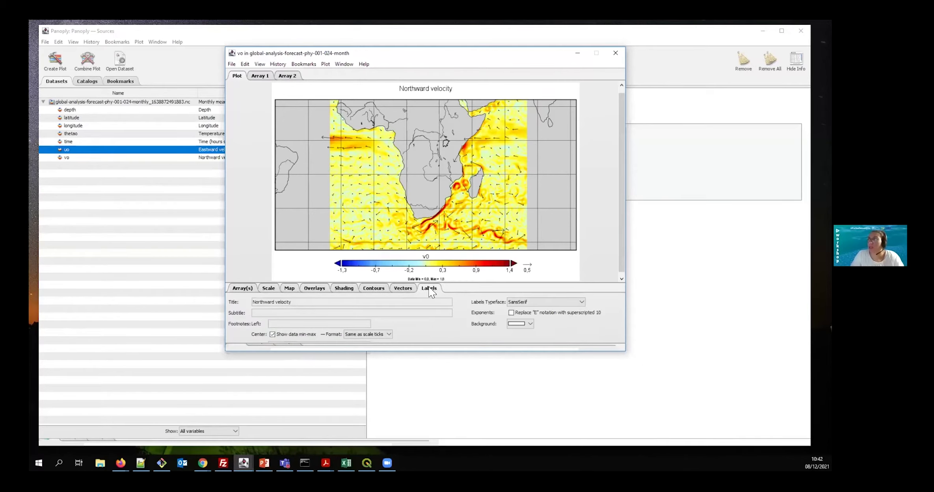
pyautogui.moveTo(291, 304); pyautogui.dragTo(255, 303)
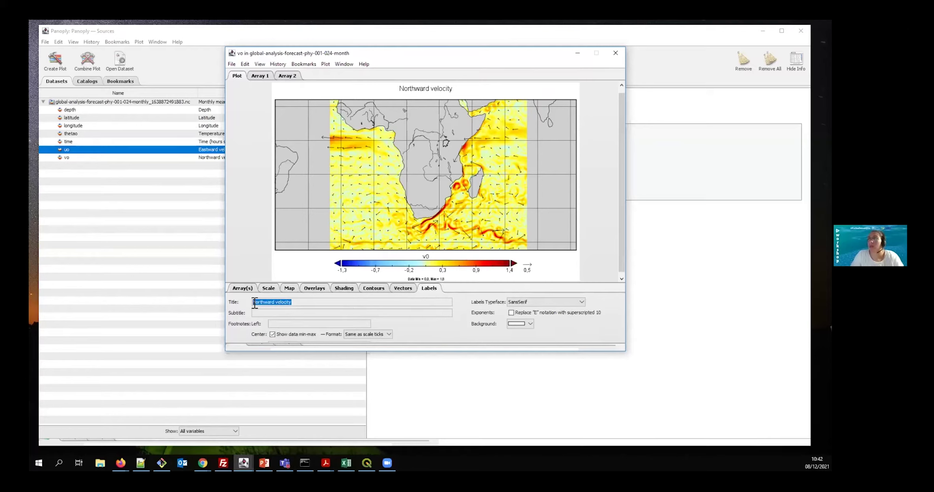
pyautogui.write('Sea velocity')
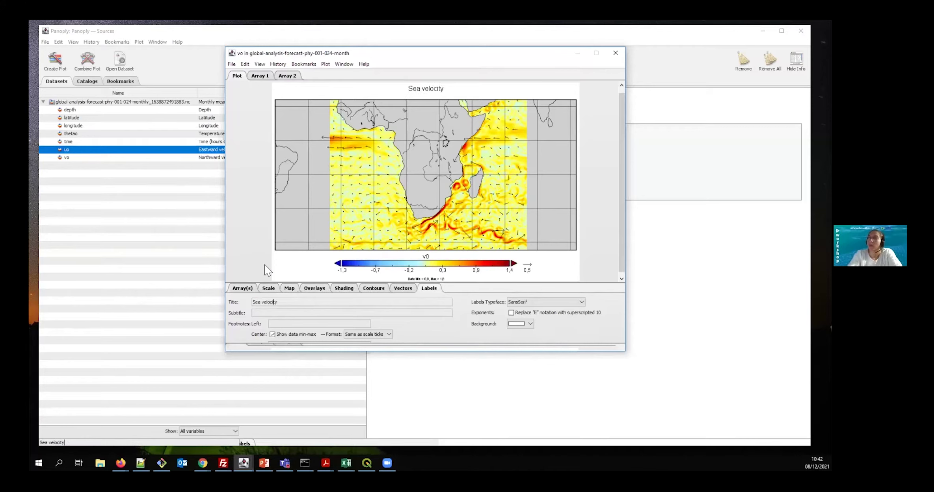
pyautogui.write('water')
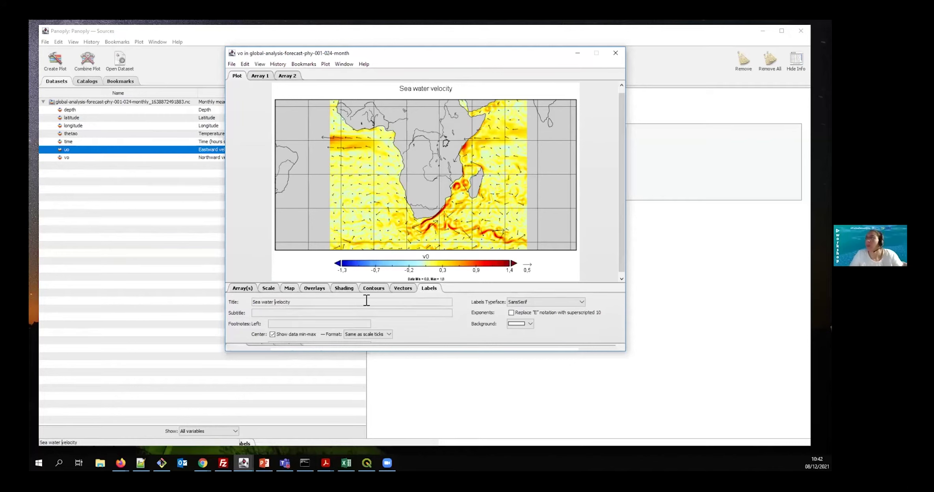
pyautogui.click(269, 291)
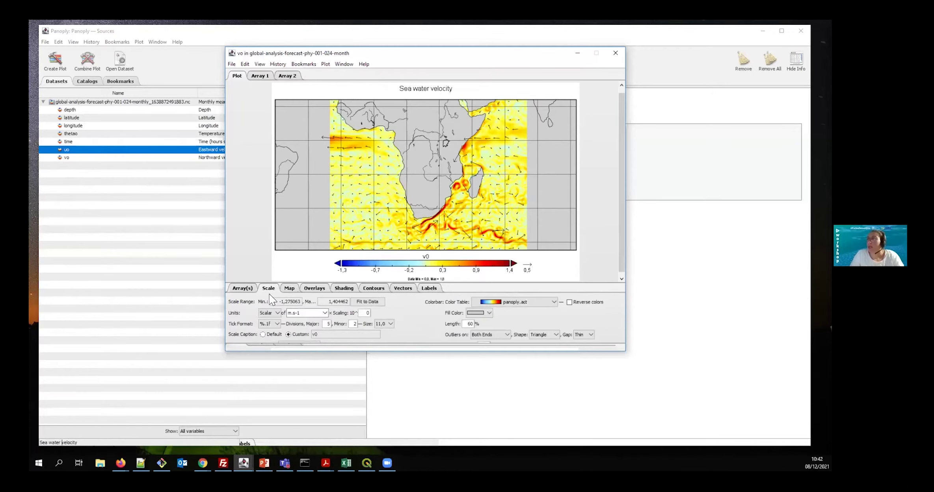
pyautogui.click(427, 291)
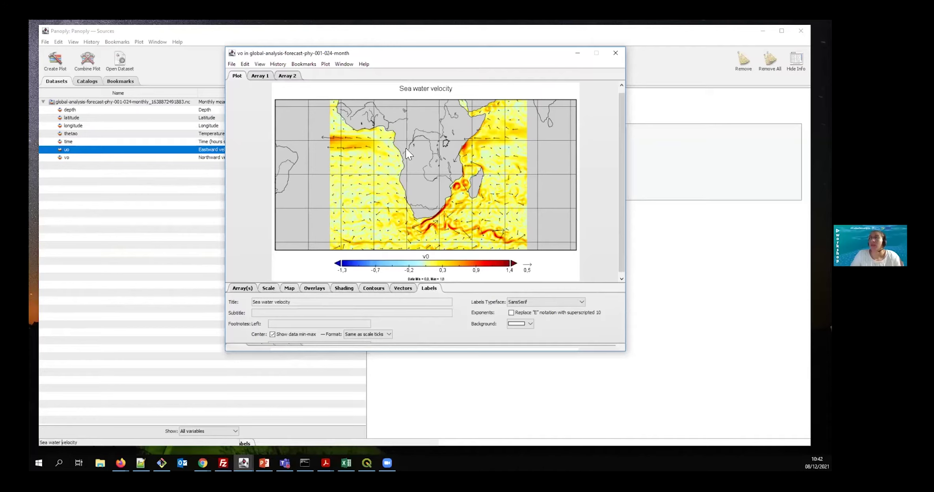
# Export the combined map as an MP4 Video animation over time for both arrays, replacing the existing file of the same name in Bureau.
pyautogui.click(232, 64)
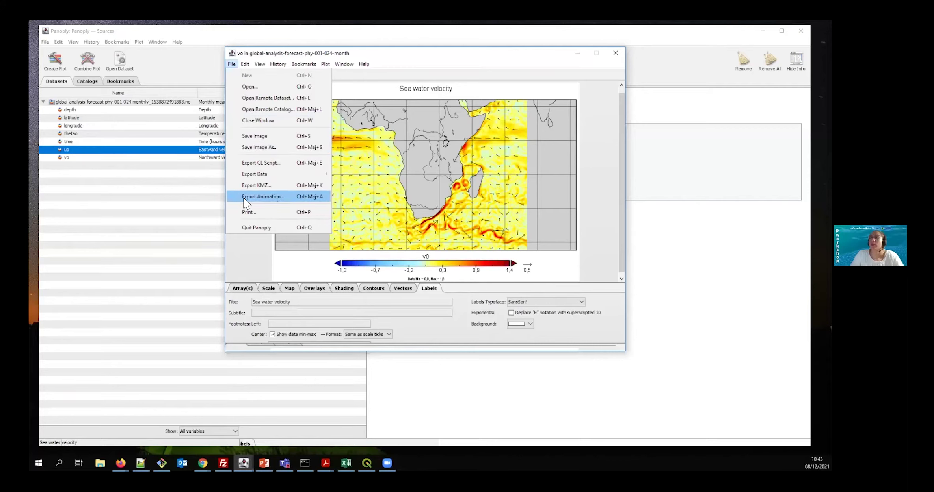
pyautogui.click(289, 197)
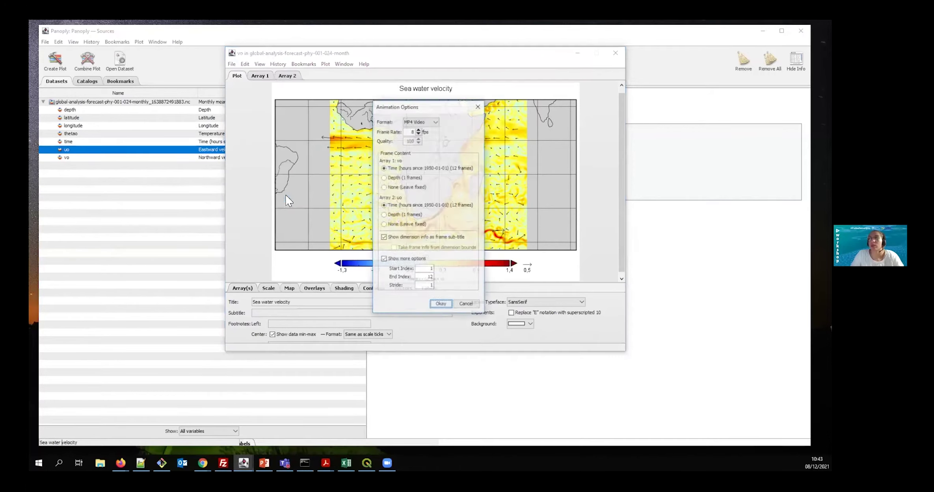
pyautogui.click(434, 123)
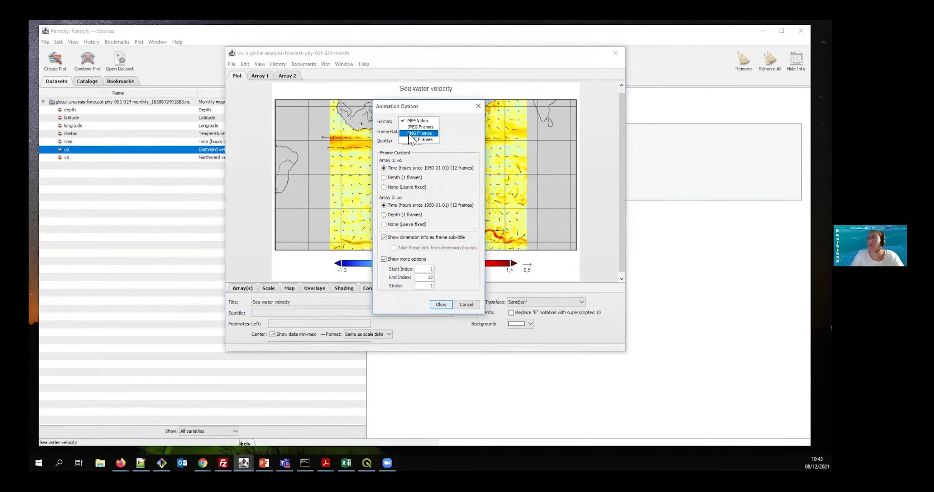
pyautogui.click(446, 143)
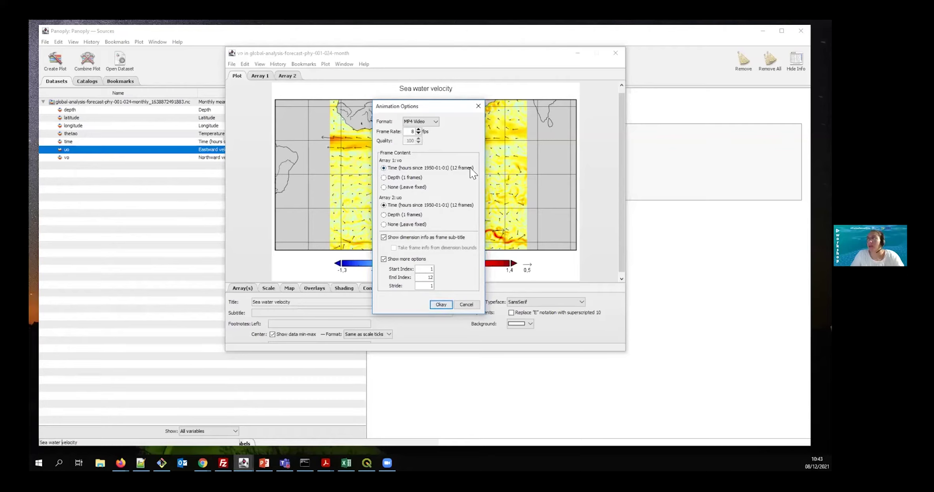
pyautogui.click(440, 304)
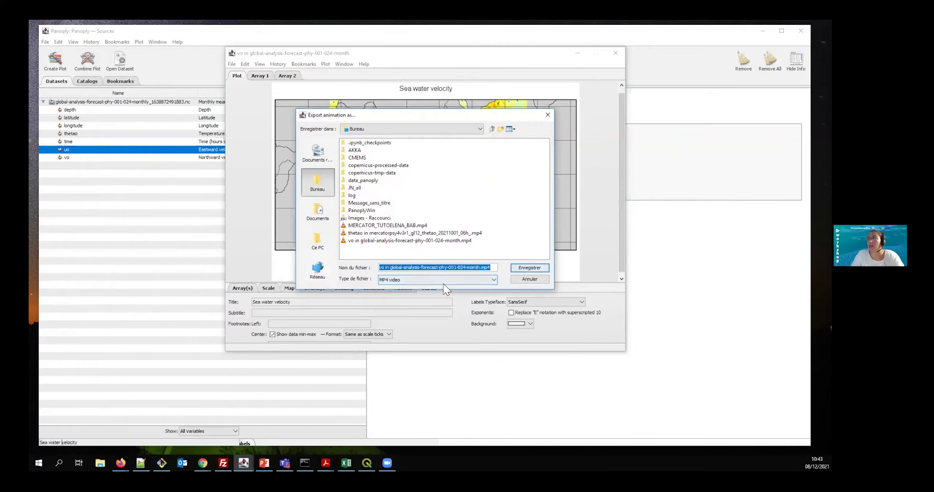
pyautogui.click(522, 272)
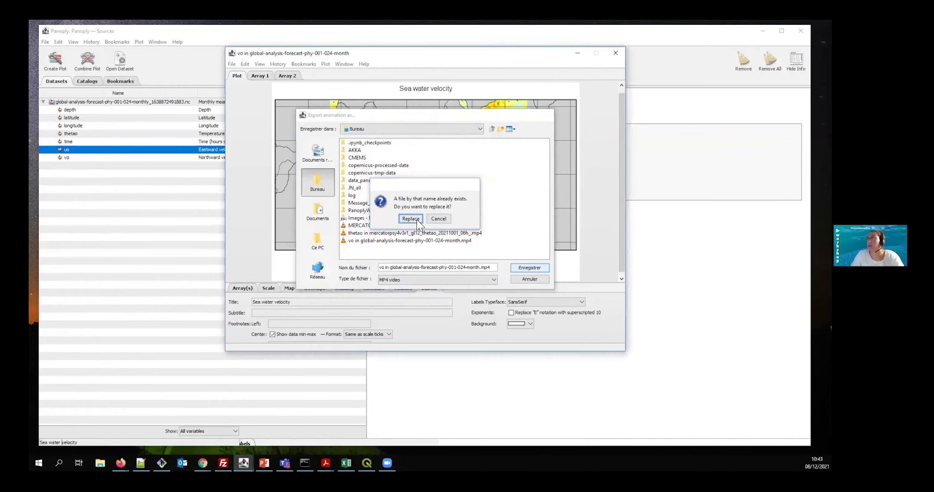
pyautogui.click(412, 224)
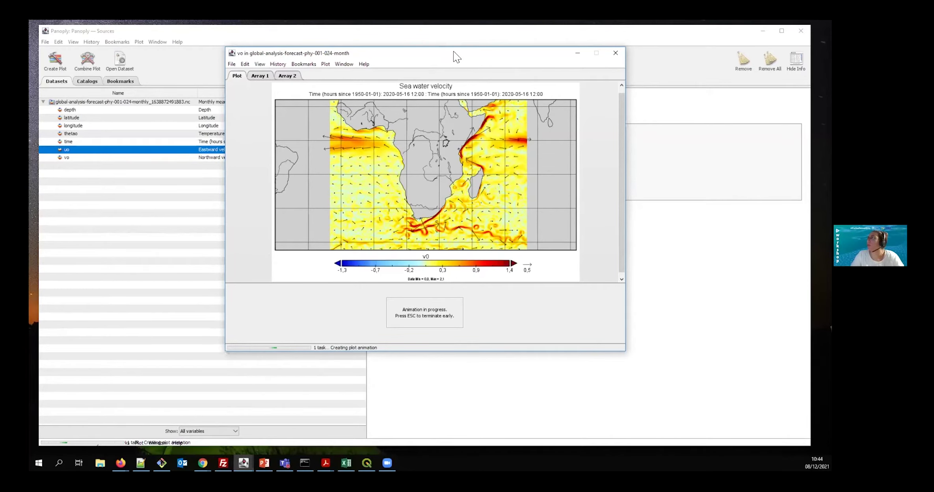
# Move the animating plot window aside and create a line plot of thetao using time for the horizontal axis.
pyautogui.moveTo(453, 53); pyautogui.dragTo(657, 41)
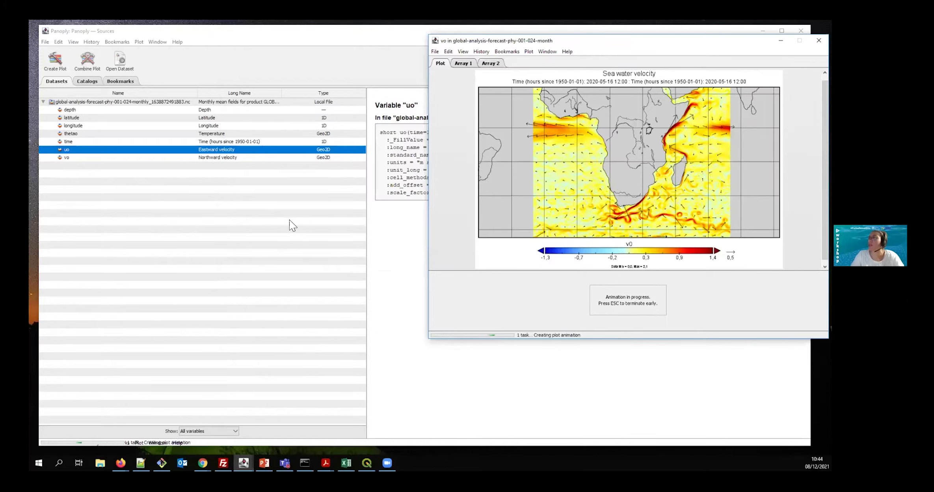
pyautogui.click(112, 134)
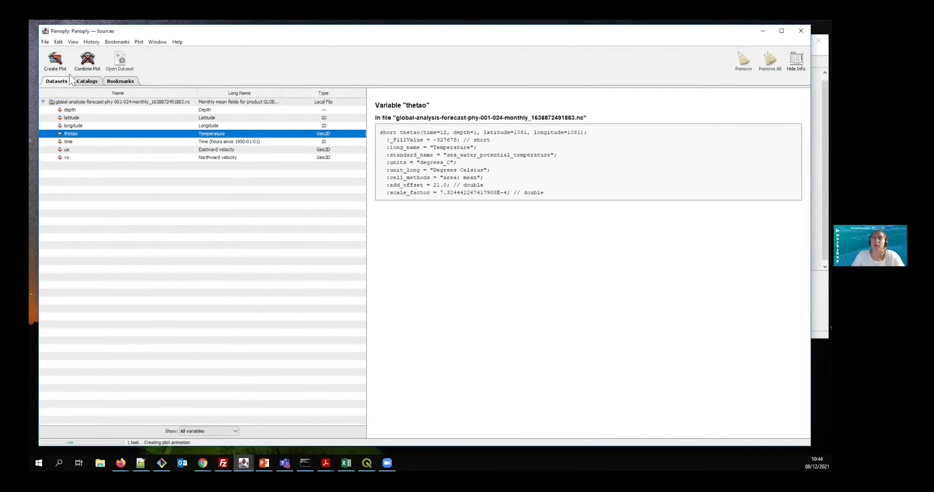
pyautogui.click(55, 60)
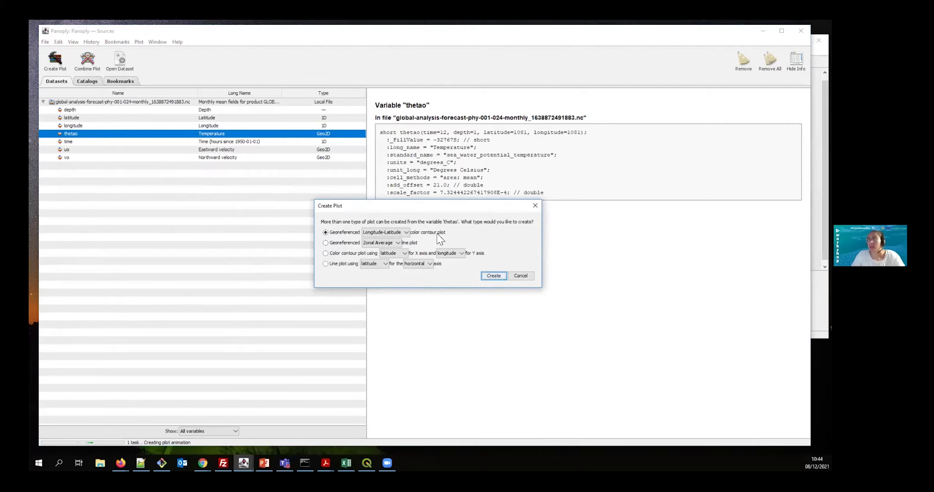
pyautogui.click(326, 264)
pyautogui.click(384, 264)
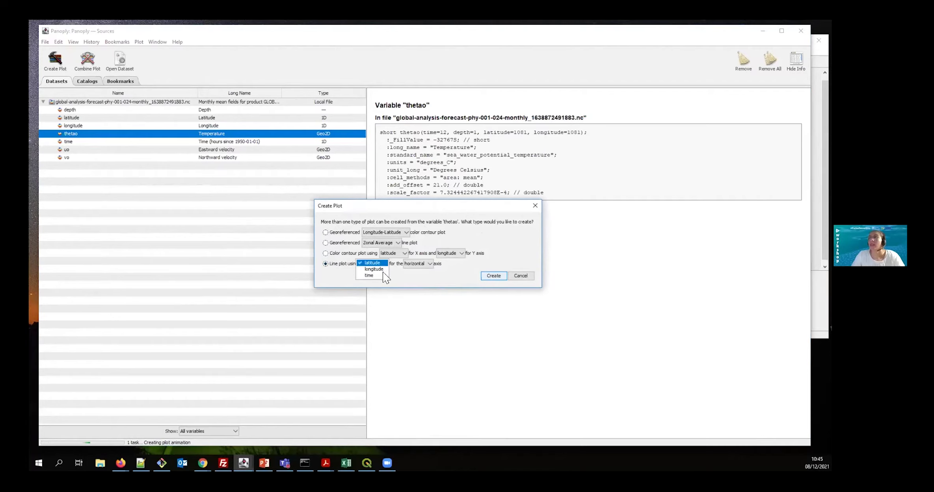
pyautogui.click(372, 276)
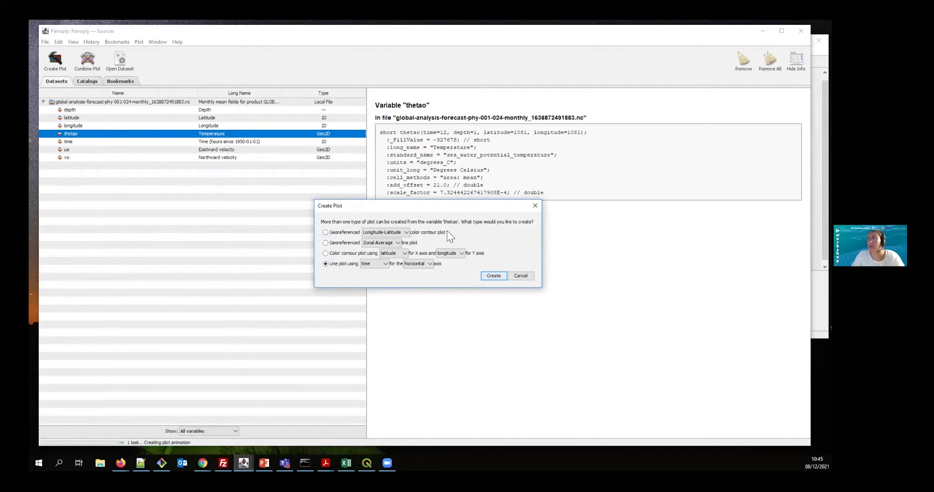
pyautogui.click(493, 276)
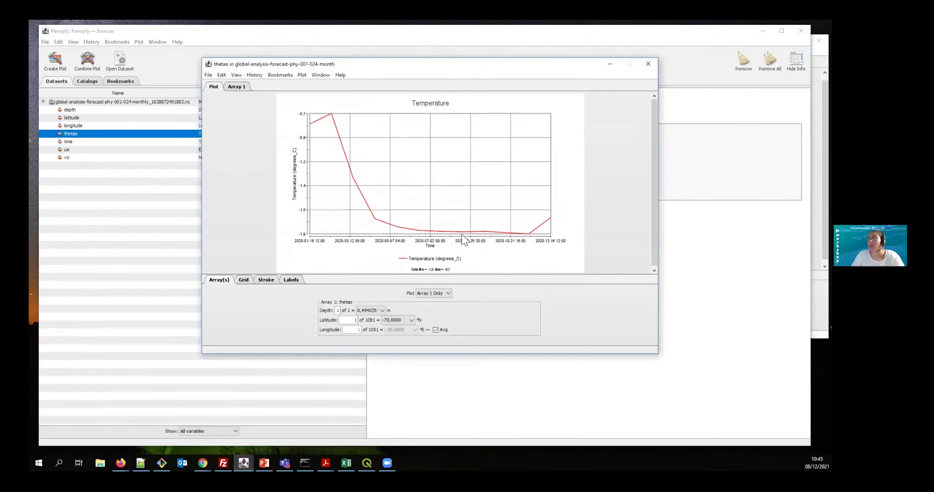
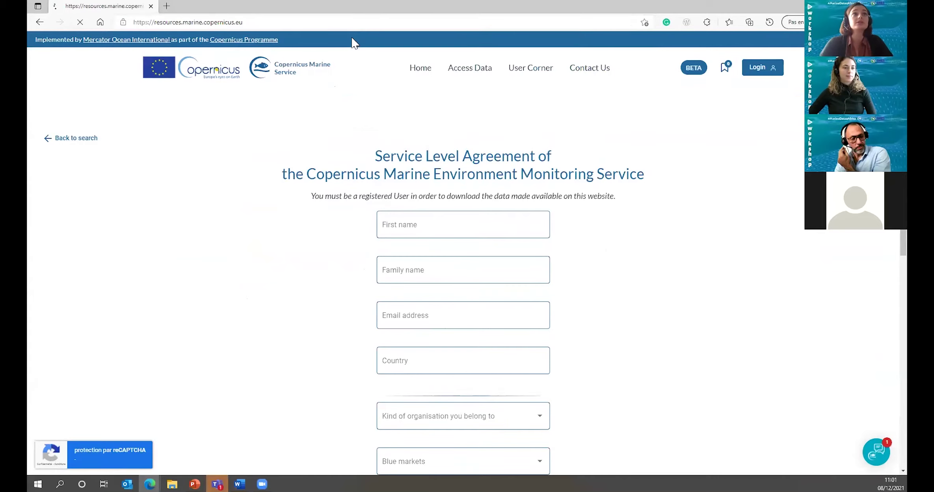
# Go to marine.copernicus.eu in the browser, open the account registration form and look through its fields.
pyautogui.click(168, 24)
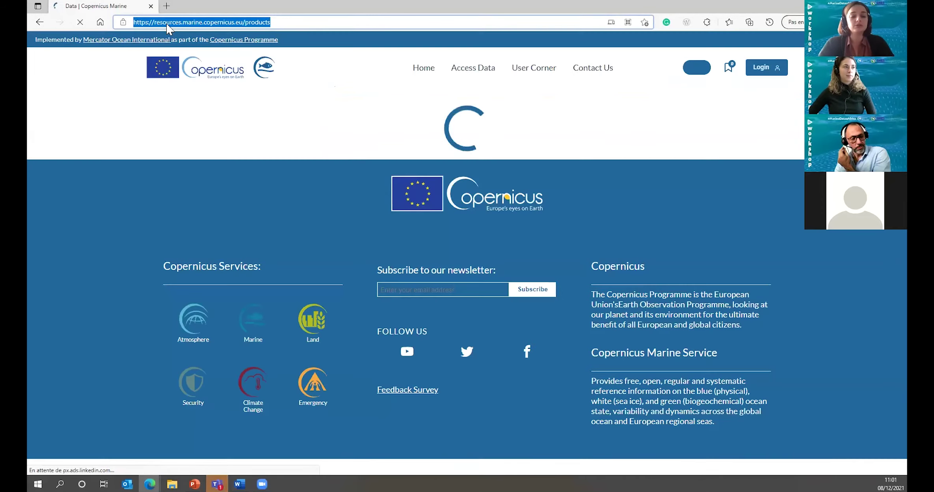
pyautogui.write('marine')
pyautogui.press('Return')
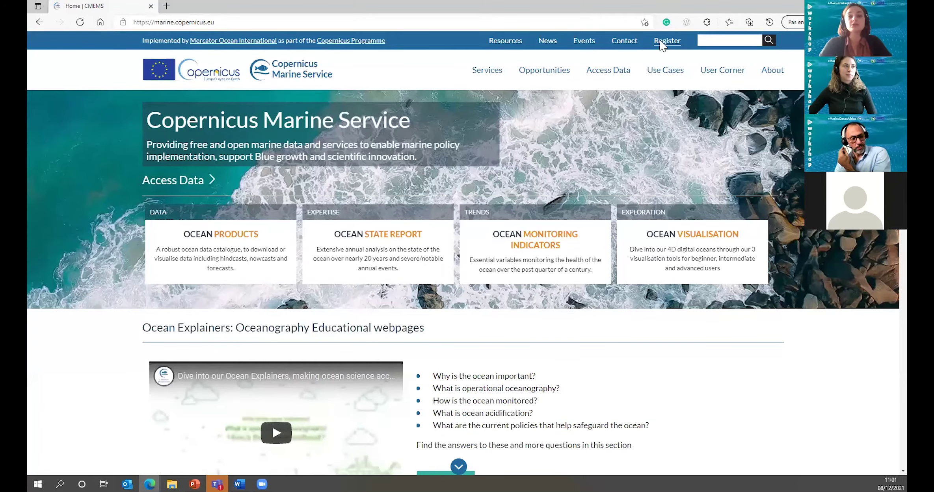
pyautogui.click(660, 42)
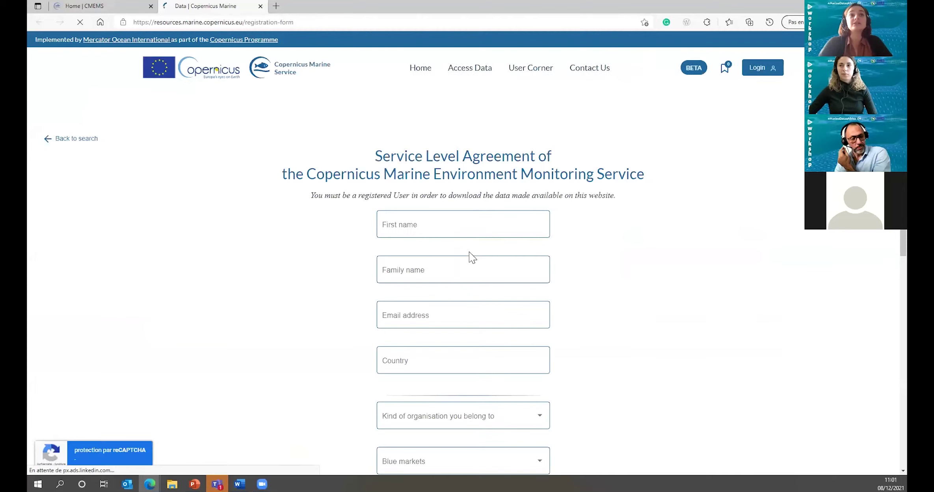
pyautogui.scroll(-2, 469, 257)
pyautogui.scroll(-2, 469, 254)
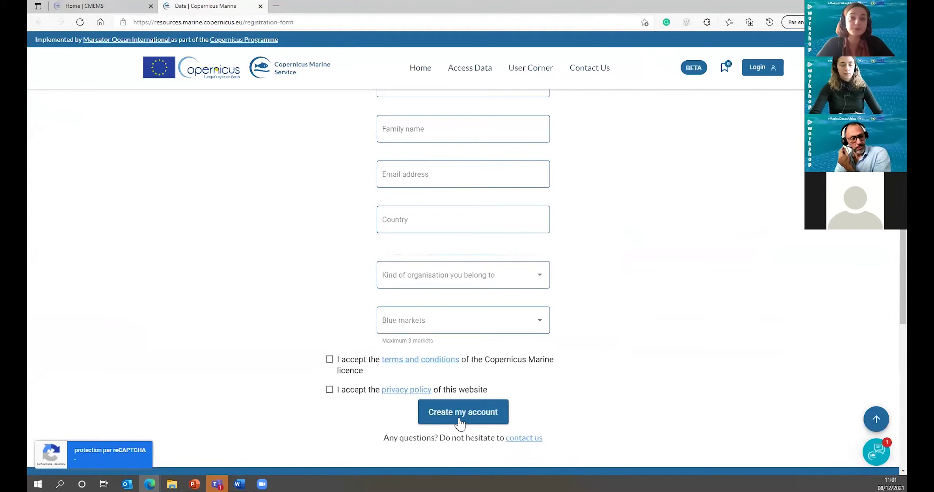
pyautogui.moveTo(194, 484)
pyautogui.click(252, 444)
pyautogui.click(303, 278)
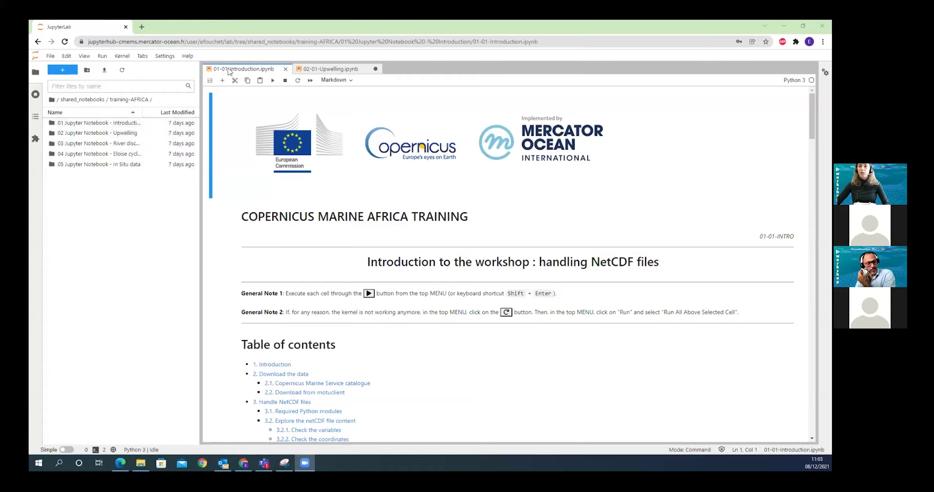
# In JupyterLab, open the "01 Jupyter Notebook - Introduction" folder and view the introduction notebook's general notes.
pyautogui.doubleClick(96, 124)
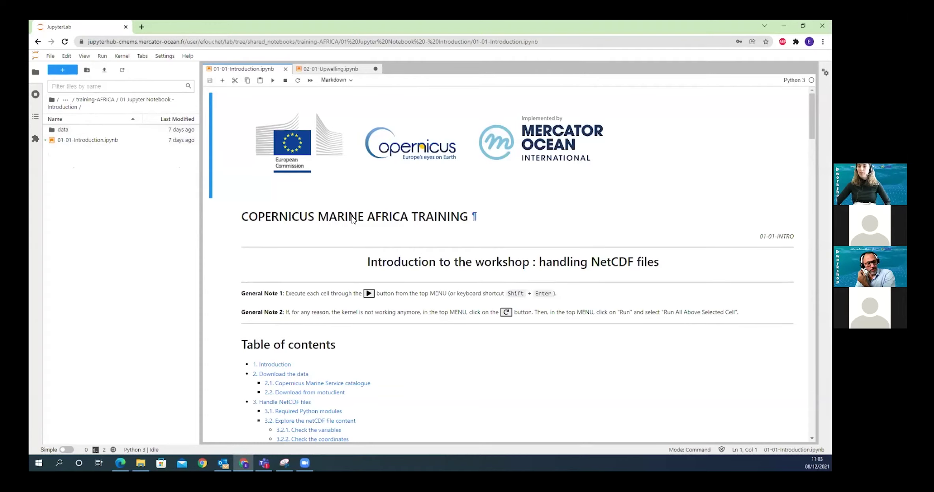
pyautogui.scroll(-1, 376, 283)
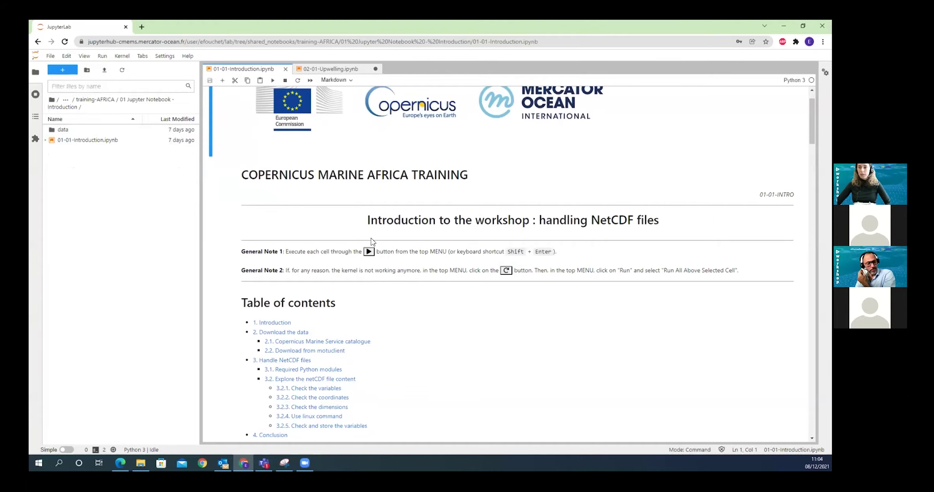
pyautogui.scroll(-1, 354, 228)
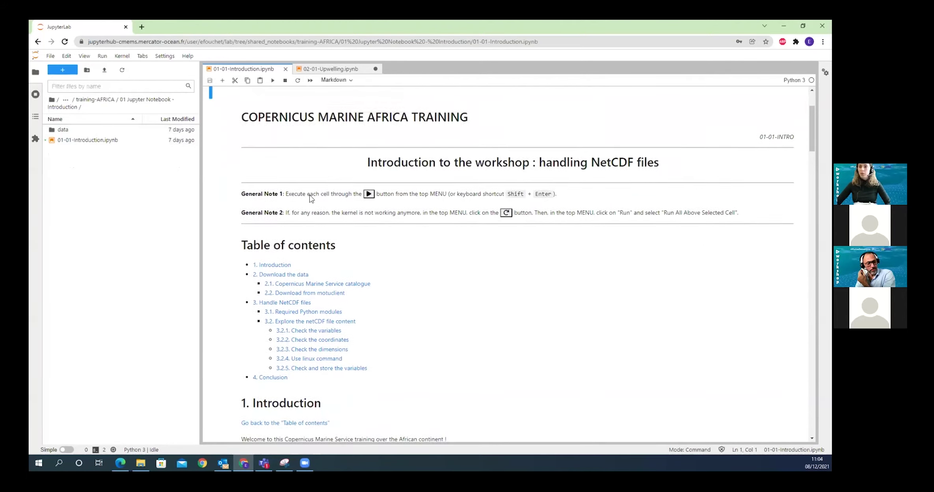
pyautogui.scroll(2, 309, 195)
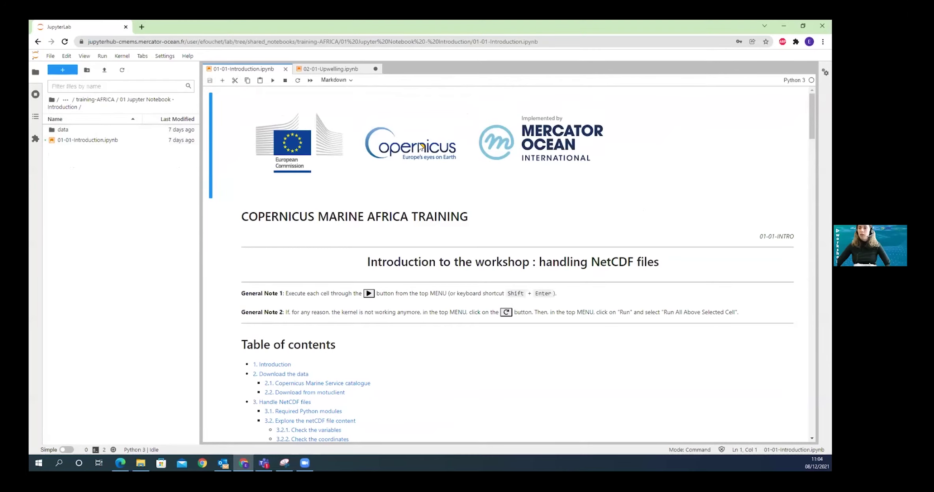
# Skim the introduction notebook, then read its contents list, introduction, and the catalogue and motuclient download sections.
pyautogui.scroll(-9, 331, 239)
pyautogui.scroll(-10, 360, 283)
pyautogui.click(314, 239)
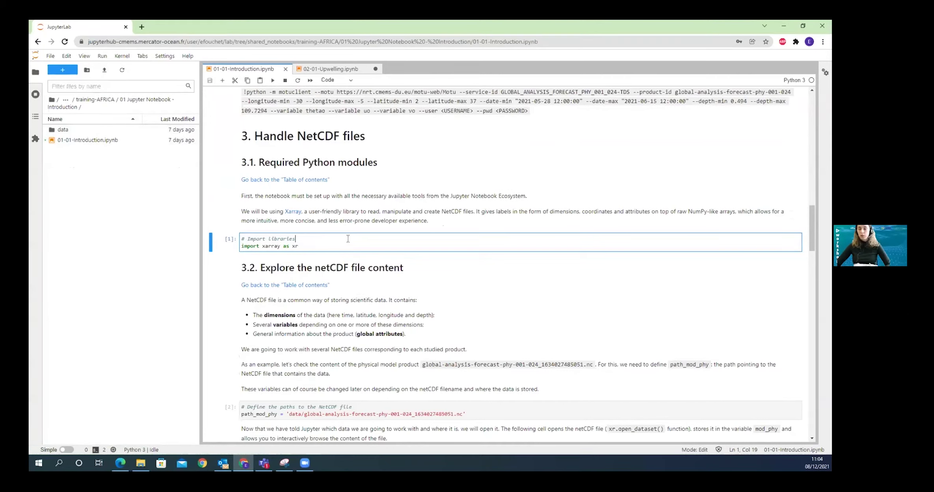
pyautogui.scroll(17, 329, 213)
pyautogui.scroll(3, 329, 202)
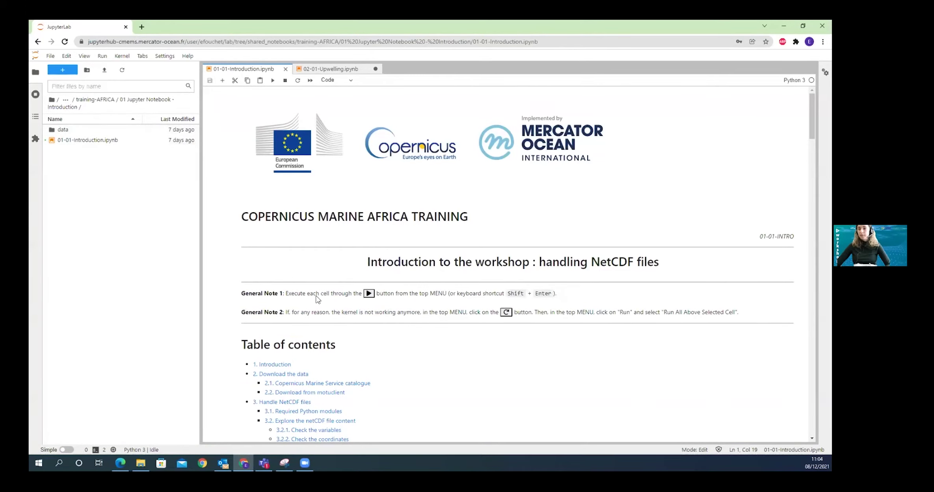
pyautogui.scroll(-1, 329, 306)
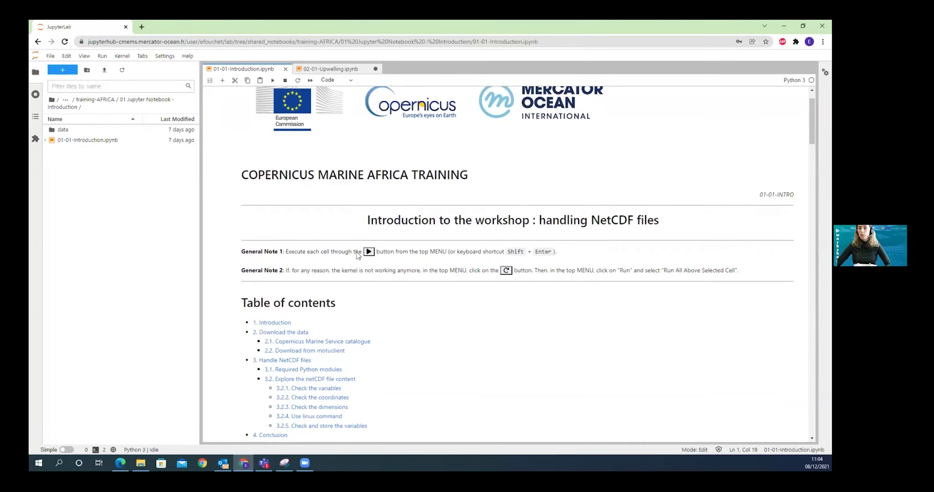
pyautogui.scroll(-5, 359, 256)
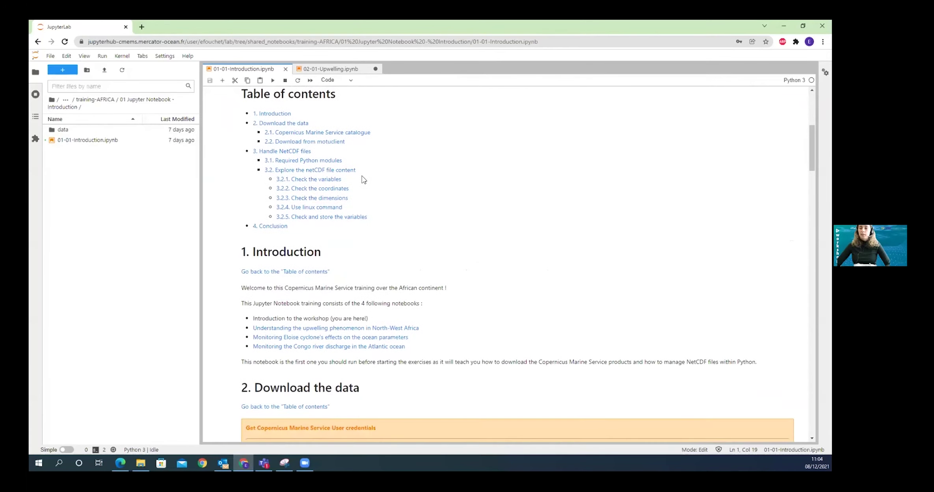
pyautogui.scroll(-3, 314, 287)
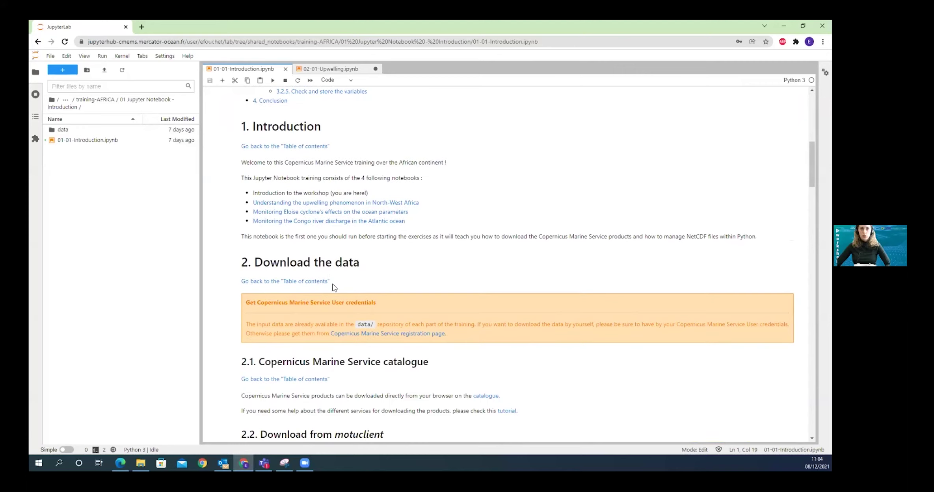
pyautogui.scroll(-2, 281, 273)
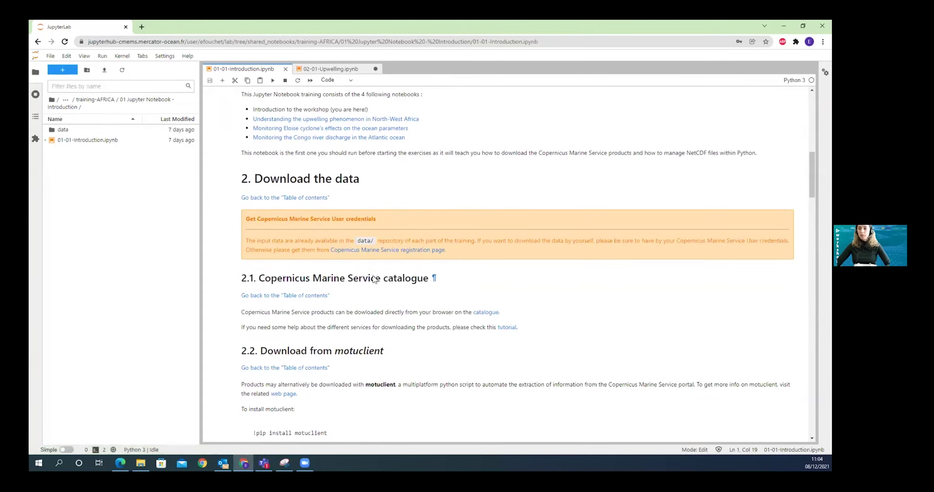
pyautogui.scroll(-1, 373, 279)
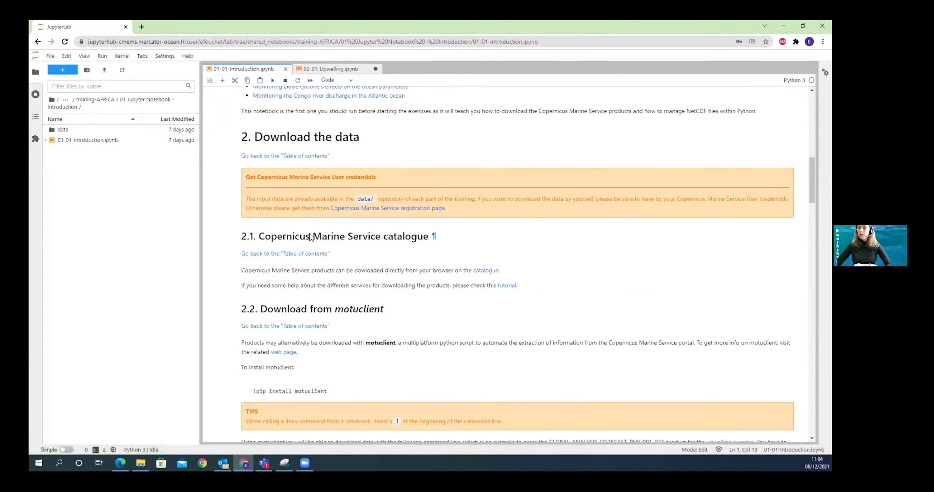
pyautogui.scroll(-2, 340, 291)
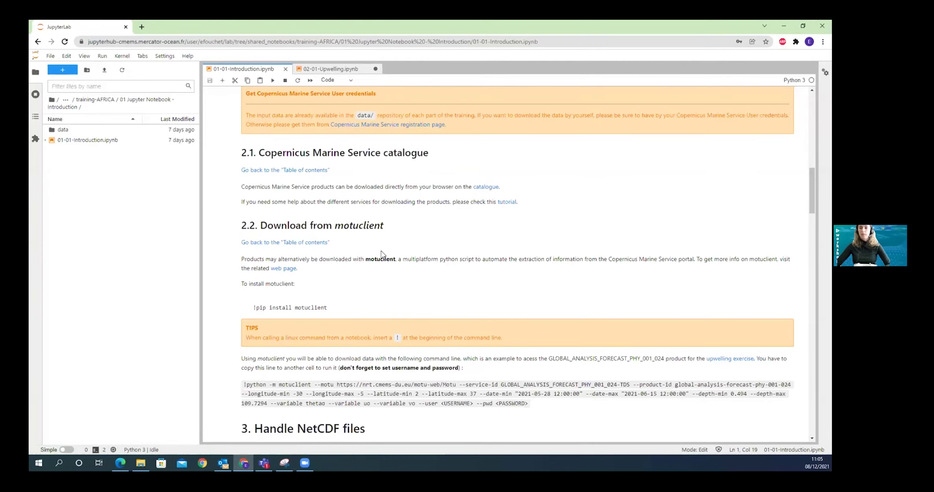
pyautogui.scroll(-3, 356, 283)
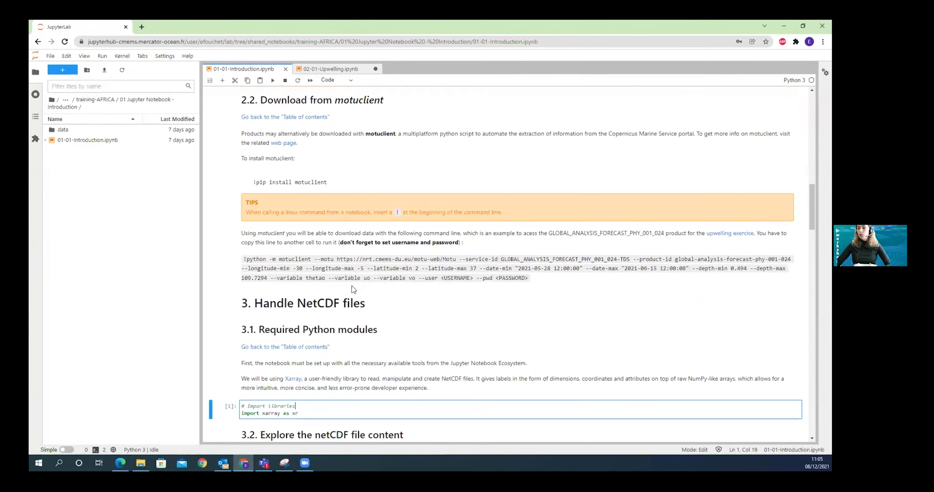
# Run the "Import libraries" cell that imports xarray as xr in section 3.1, Required Python modules.
pyautogui.scroll(-2, 351, 286)
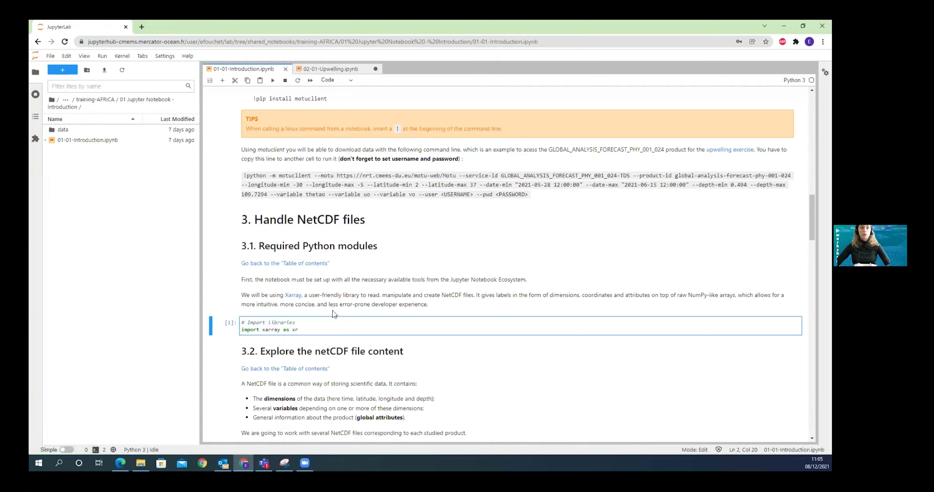
pyautogui.scroll(-1, 307, 318)
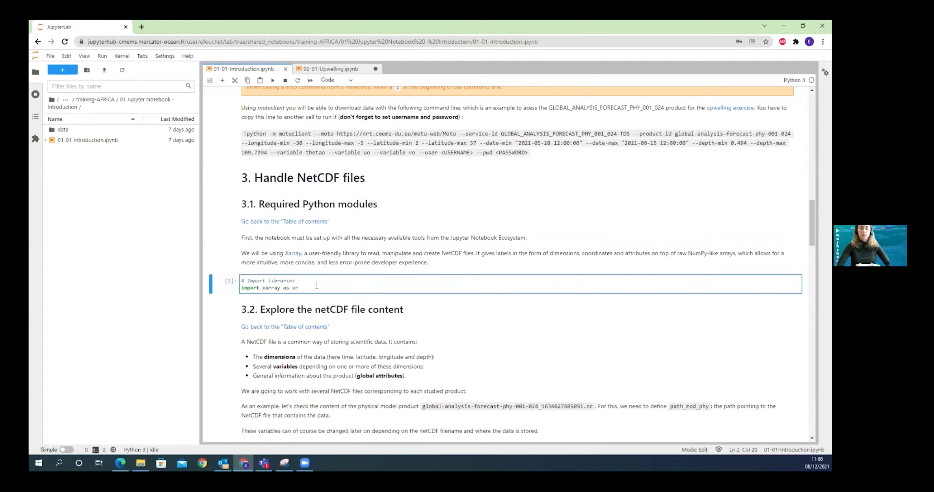
pyautogui.hotkey('ctrl', 'Return')
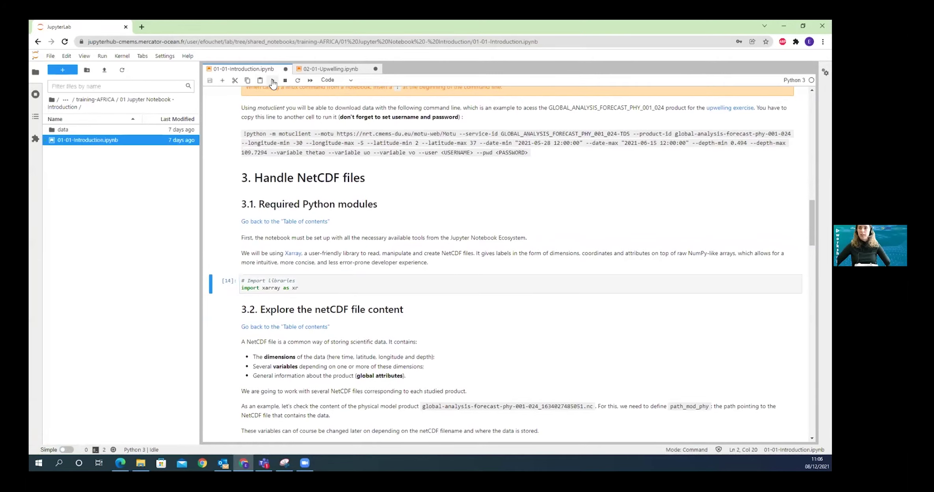
# View the NetCDF file's full name in the data folder and return to the "01 Jupyter Notebook - Introduction" folder.
pyautogui.click(299, 289)
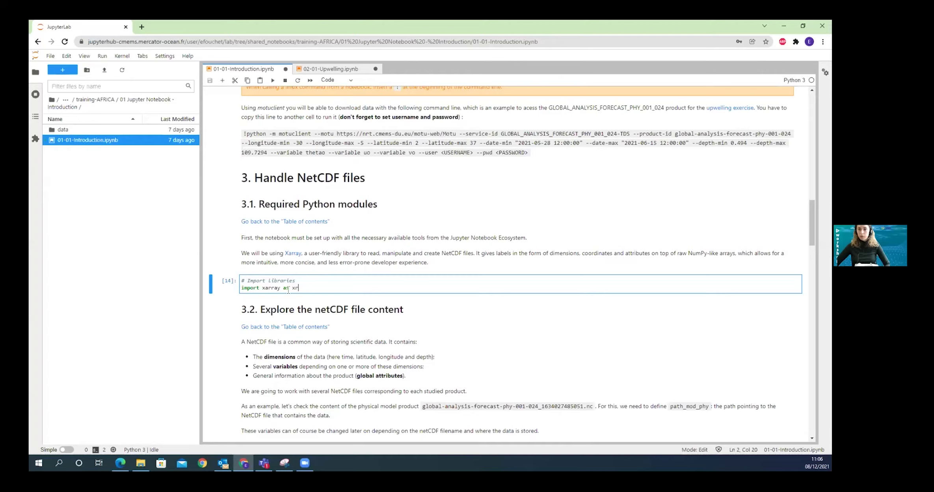
pyautogui.scroll(-2, 278, 202)
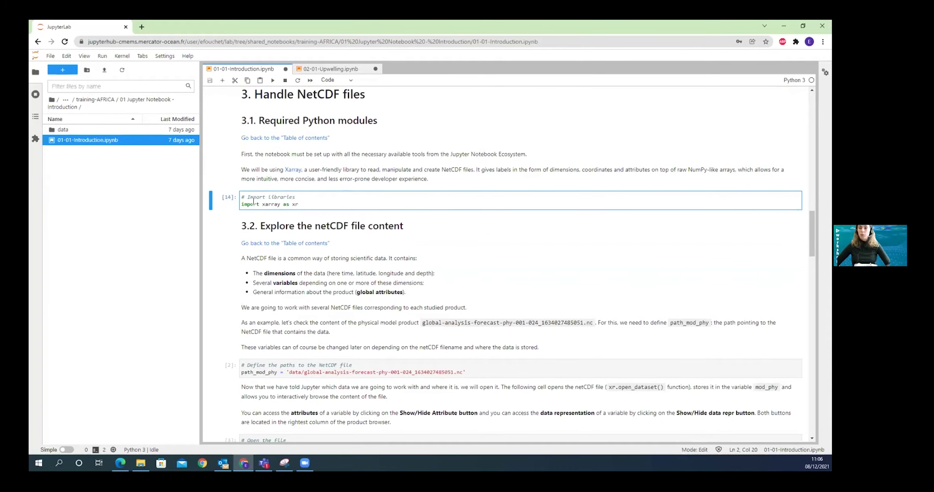
pyautogui.scroll(-1, 253, 201)
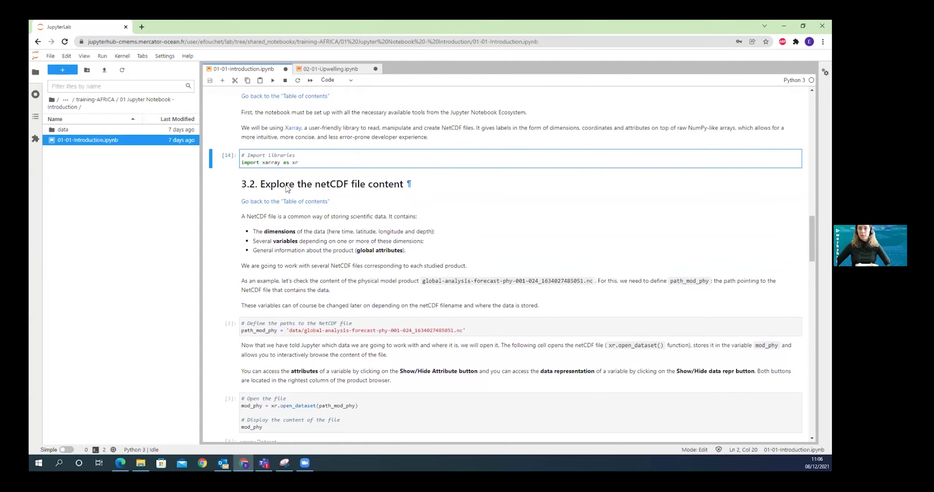
pyautogui.scroll(-1, 382, 200)
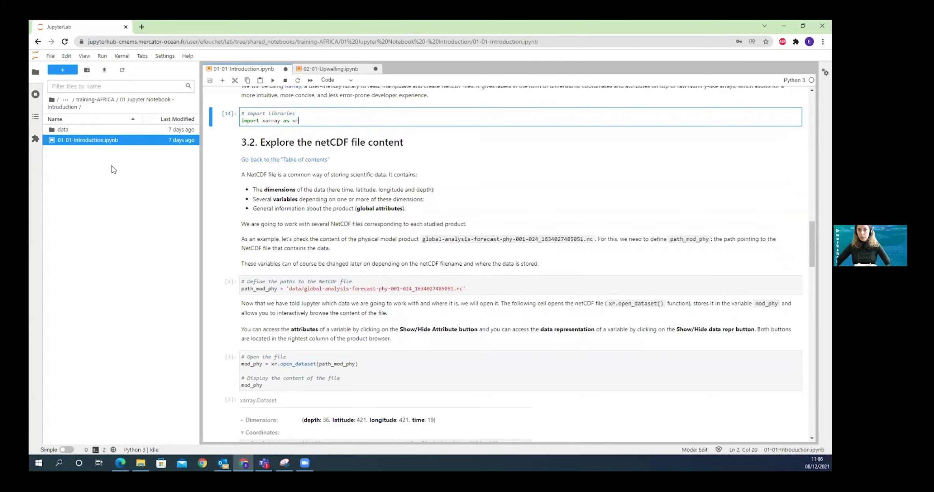
pyautogui.doubleClick(69, 131)
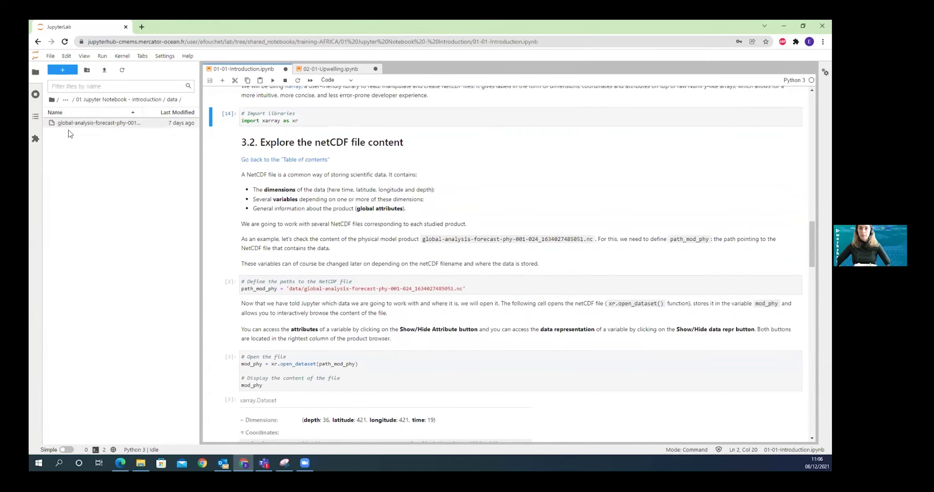
pyautogui.moveTo(201, 137); pyautogui.dragTo(282, 137)
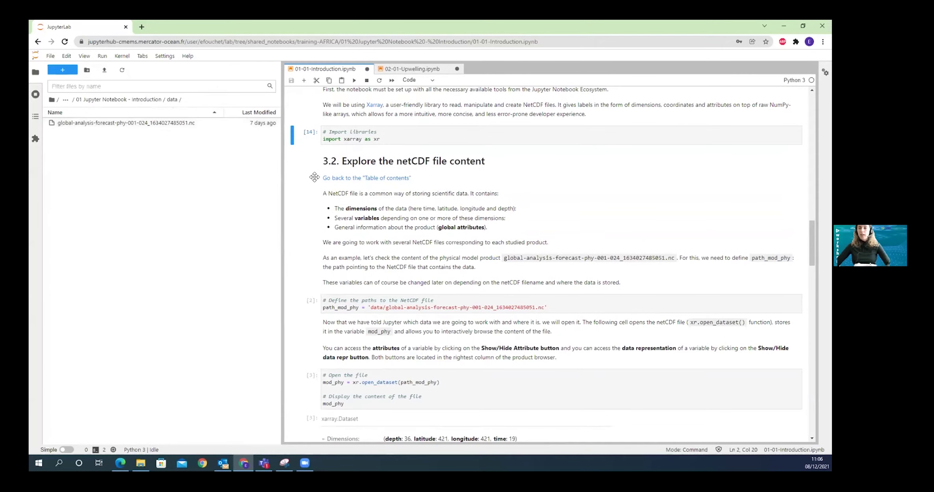
pyautogui.moveTo(281, 175); pyautogui.dragTo(208, 195)
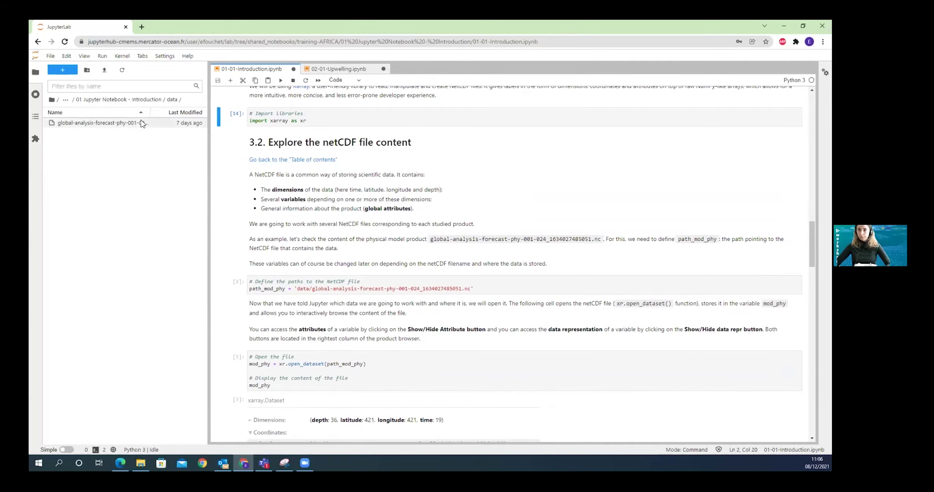
pyautogui.click(130, 101)
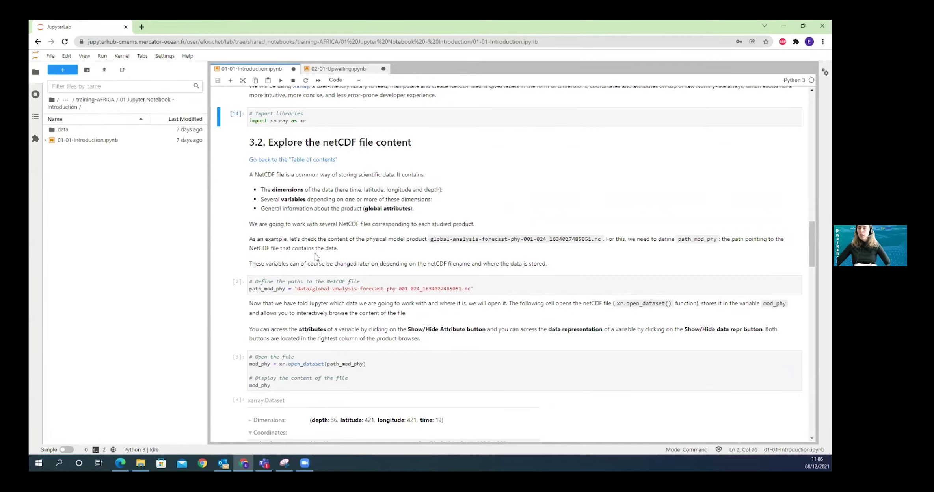
# Run the section 3.2 cell that defines path_mod_phy as 'data/global-analysis-forecast-phy-001-024_1634027485051.nc'.
pyautogui.click(280, 289)
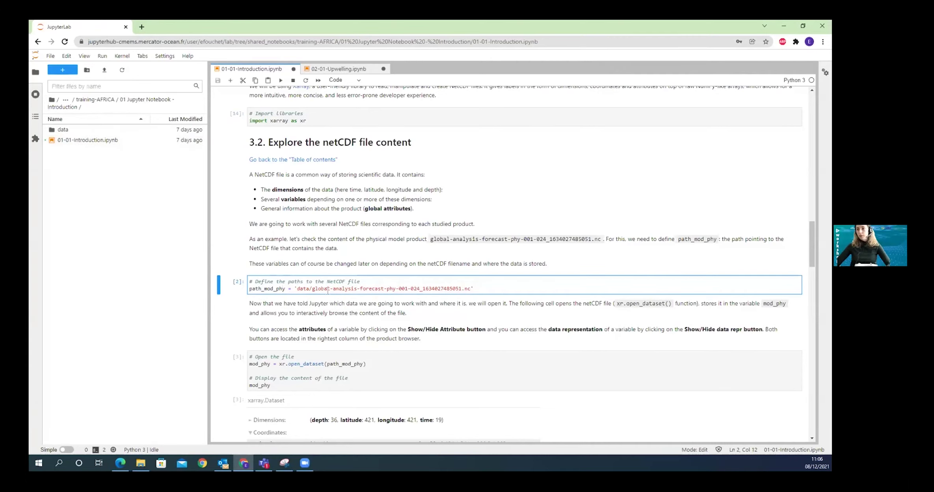
pyautogui.doubleClick(261, 289)
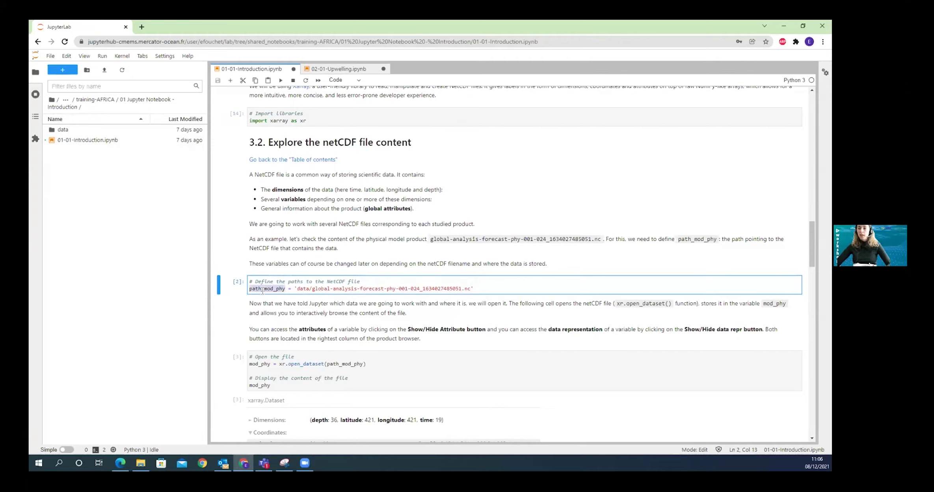
pyautogui.moveTo(296, 289); pyautogui.dragTo(440, 288)
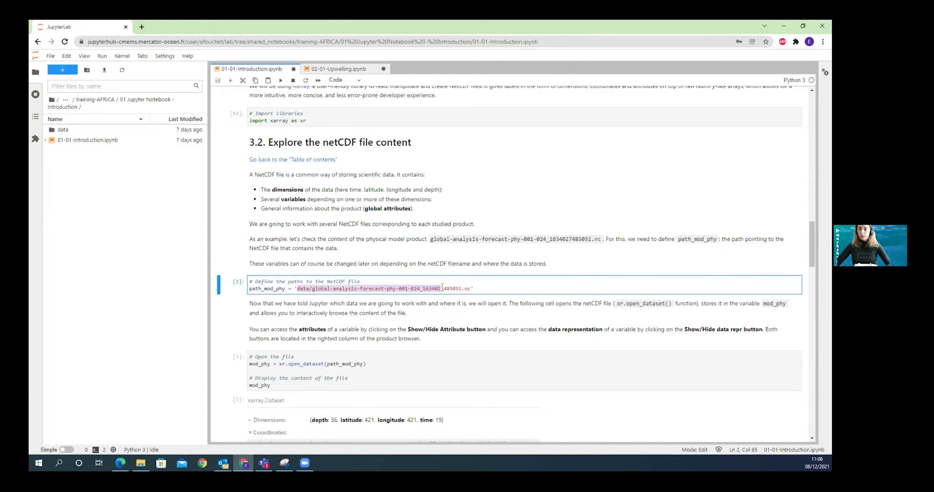
pyautogui.scroll(-1, 335, 275)
pyautogui.click(290, 246)
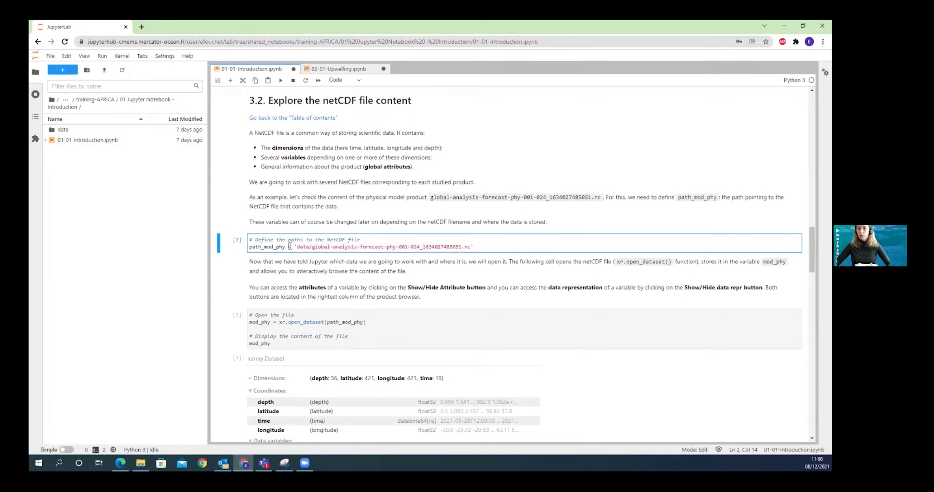
pyautogui.hotkey('ctrl', 'Return')
# Run the cell that opens path_mod_phy with xr.open_dataset and displays mod_phy, and expand the thetao variable's attributes.
pyautogui.scroll(-1, 283, 235)
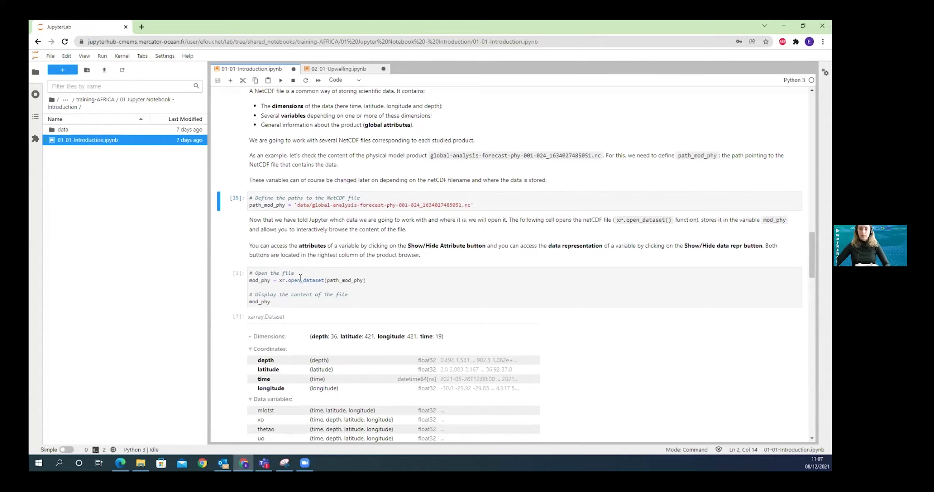
pyautogui.click(258, 280)
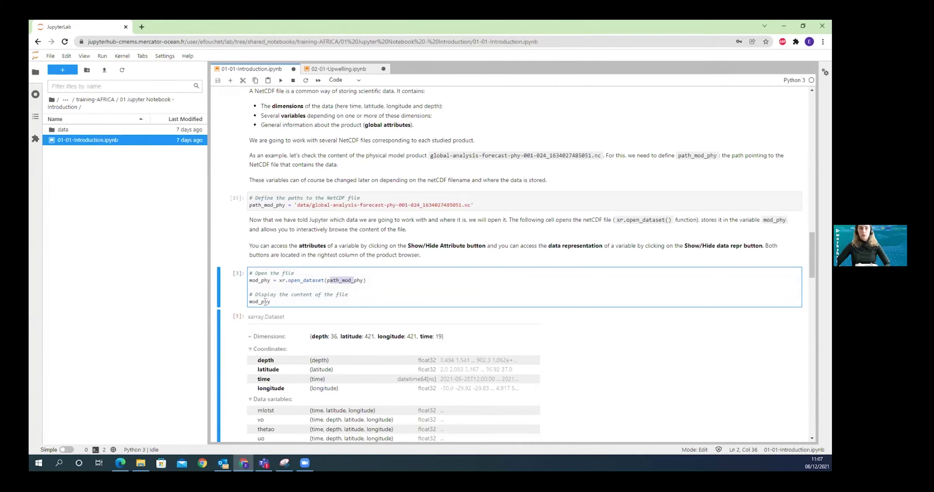
pyautogui.moveTo(273, 302); pyautogui.dragTo(244, 303)
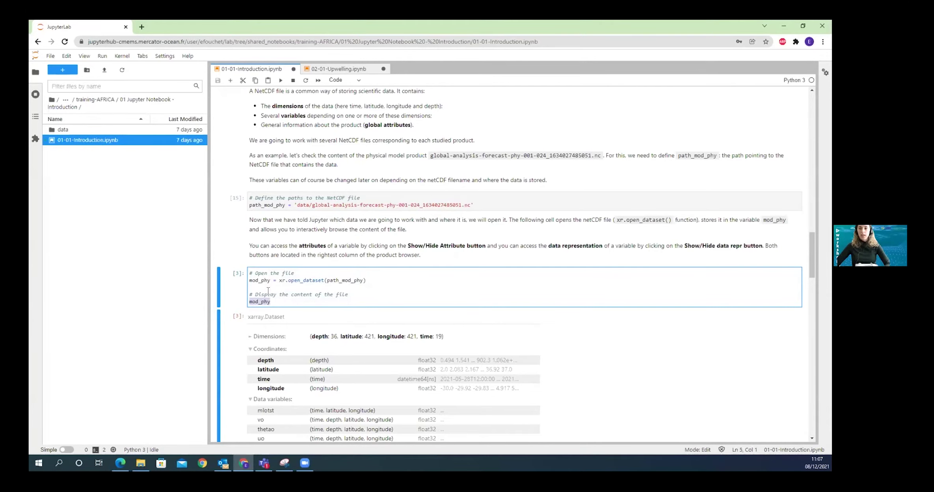
pyautogui.scroll(-1, 269, 290)
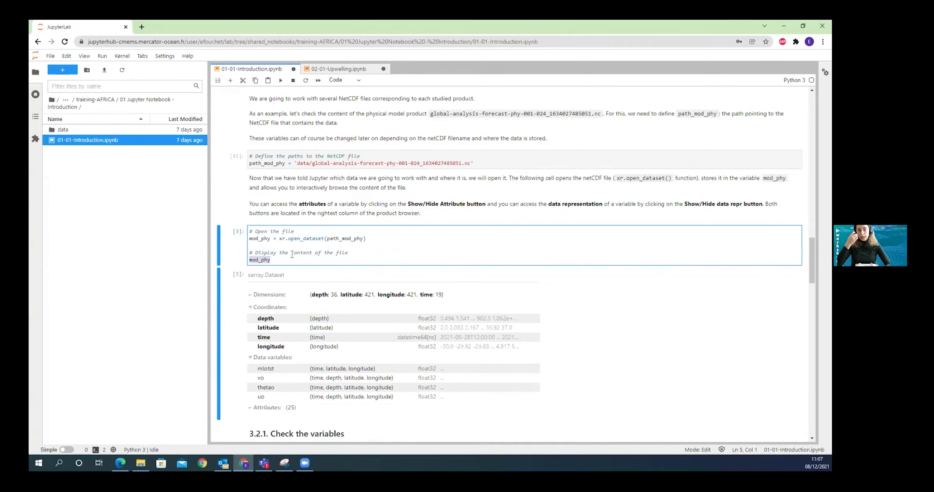
pyautogui.scroll(-1, 314, 211)
pyautogui.hotkey('ctrl', 'Return')
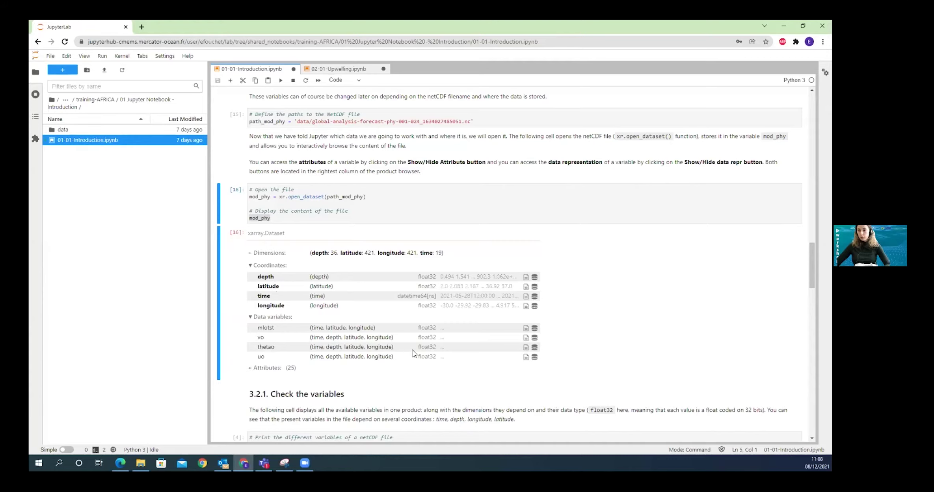
pyautogui.click(526, 348)
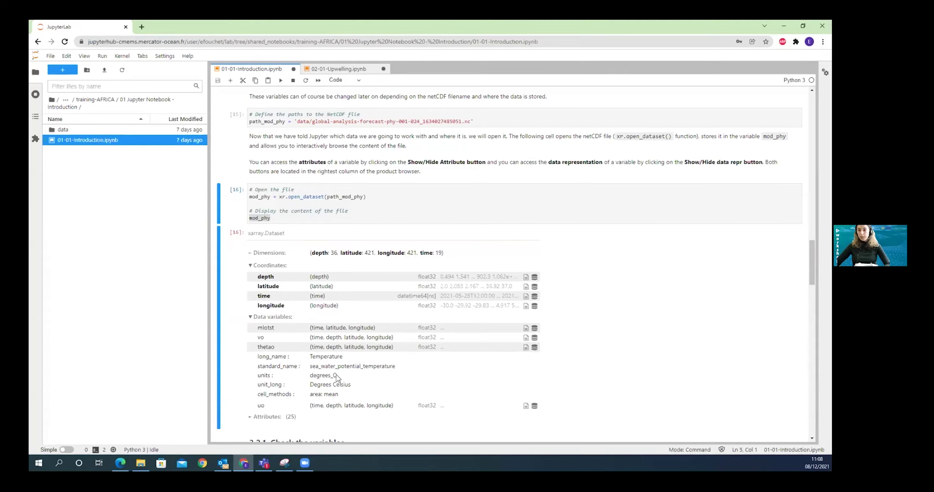
# Compare the dataset display from the mod_phy line with the sections on checking variables, coordinates and dimensions.
pyautogui.scroll(-1, 322, 340)
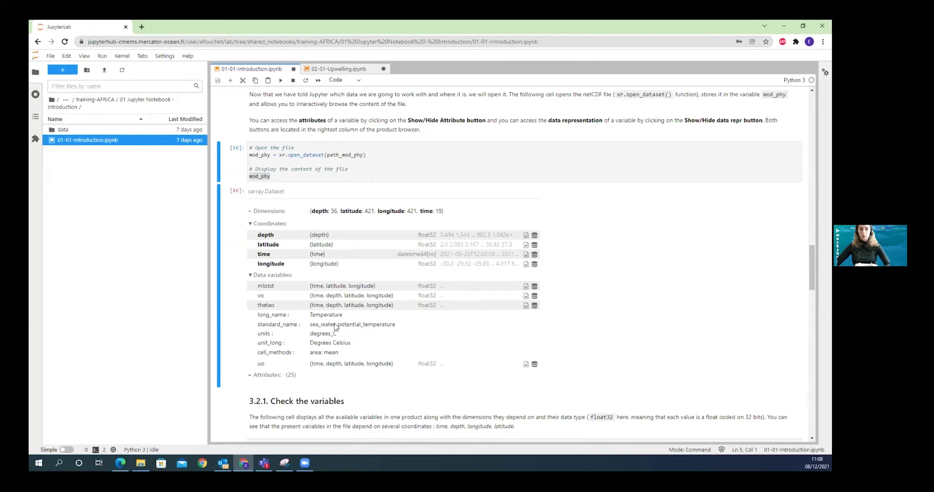
pyautogui.scroll(-3, 334, 319)
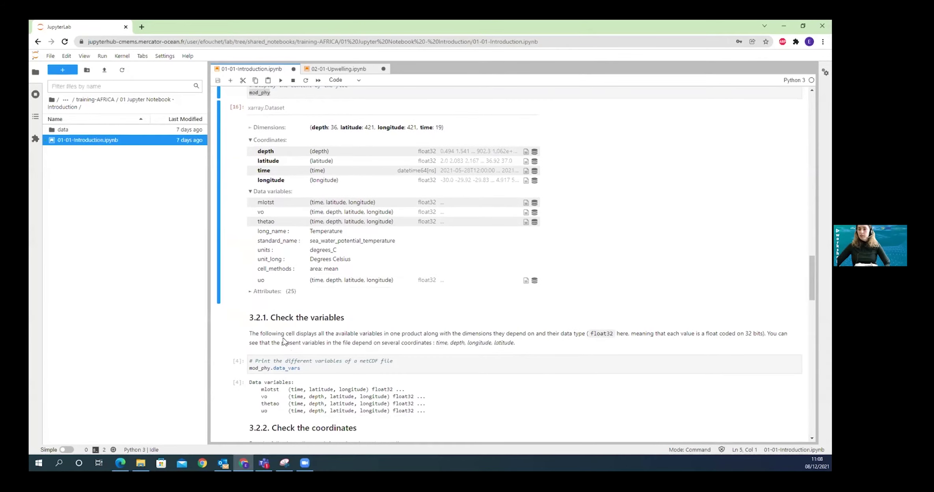
pyautogui.scroll(-1, 297, 355)
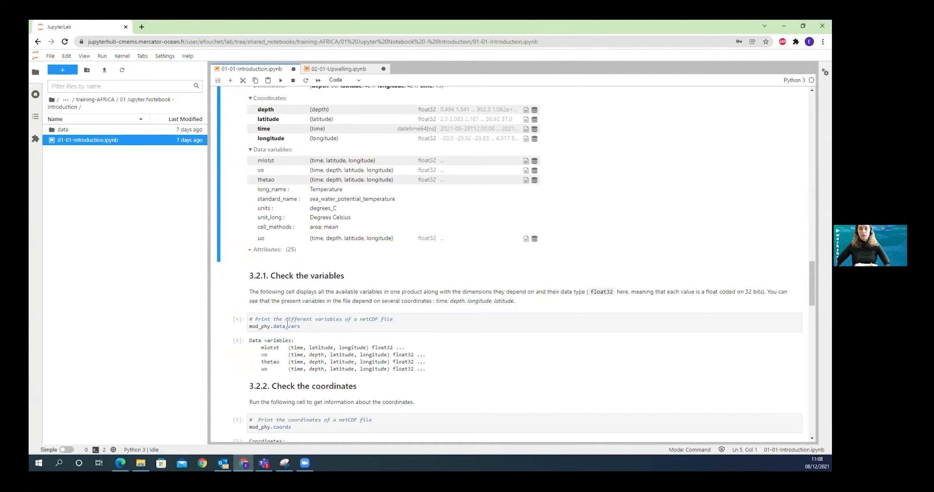
pyautogui.scroll(-5, 311, 372)
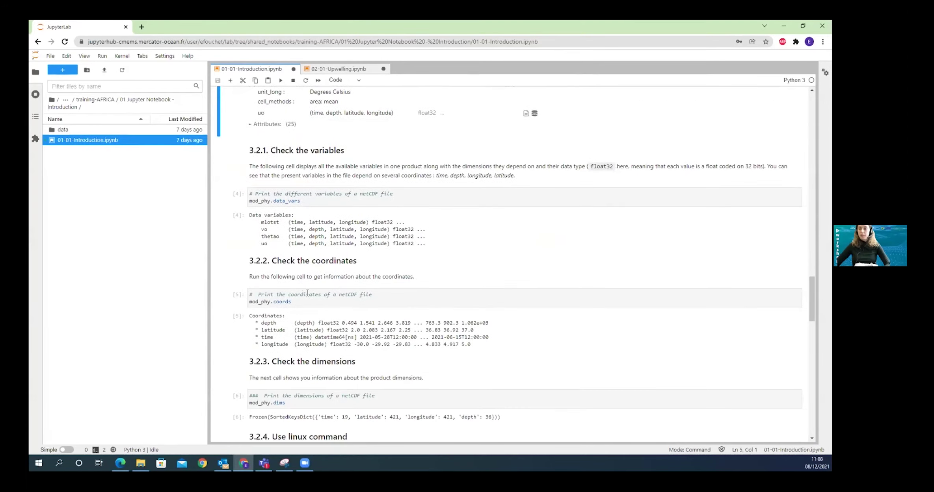
pyautogui.scroll(7, 310, 343)
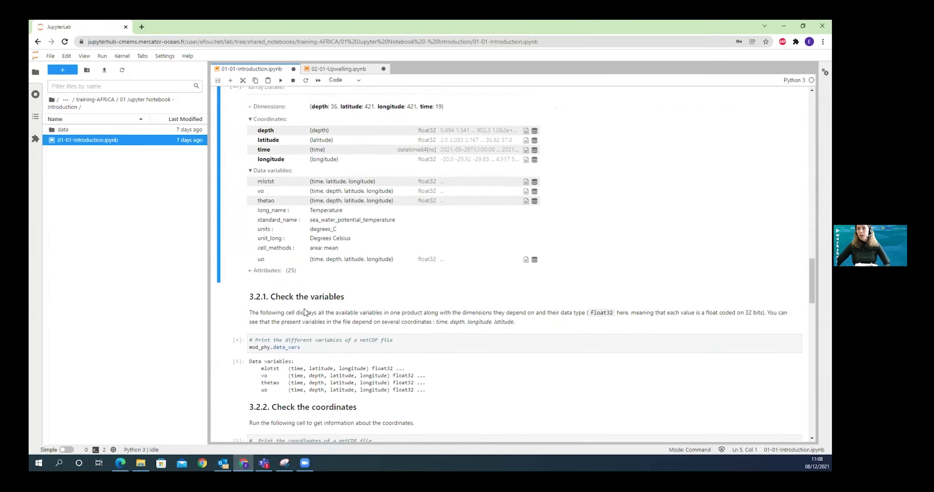
pyautogui.scroll(1, 303, 309)
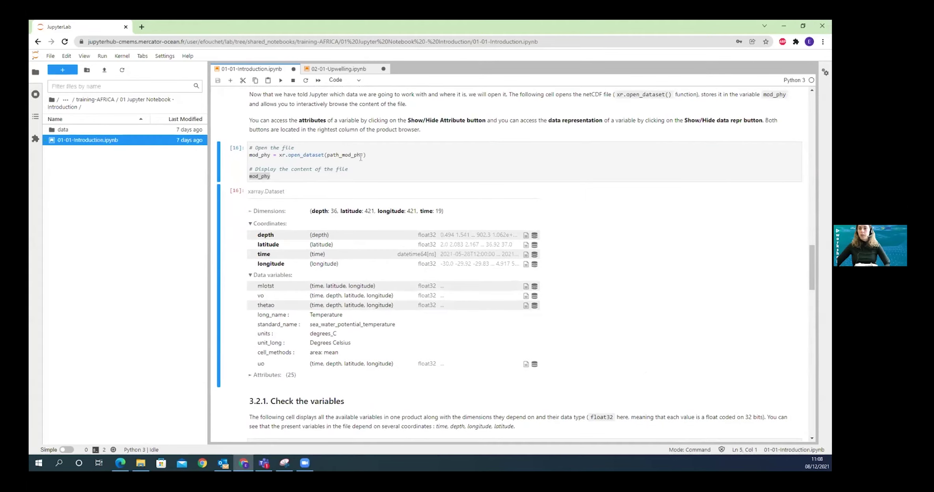
pyautogui.click(271, 176)
pyautogui.moveTo(270, 176); pyautogui.dragTo(243, 178)
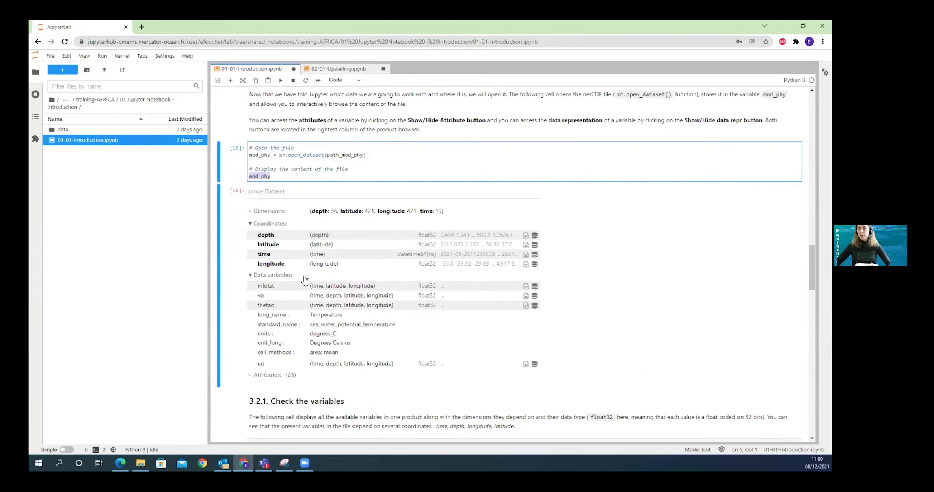
# Run the mod_phy['thetao'] cell in section 3.2.5, Check and store the variables, and look over the outputs down to the conclusion.
pyautogui.scroll(-10, 314, 317)
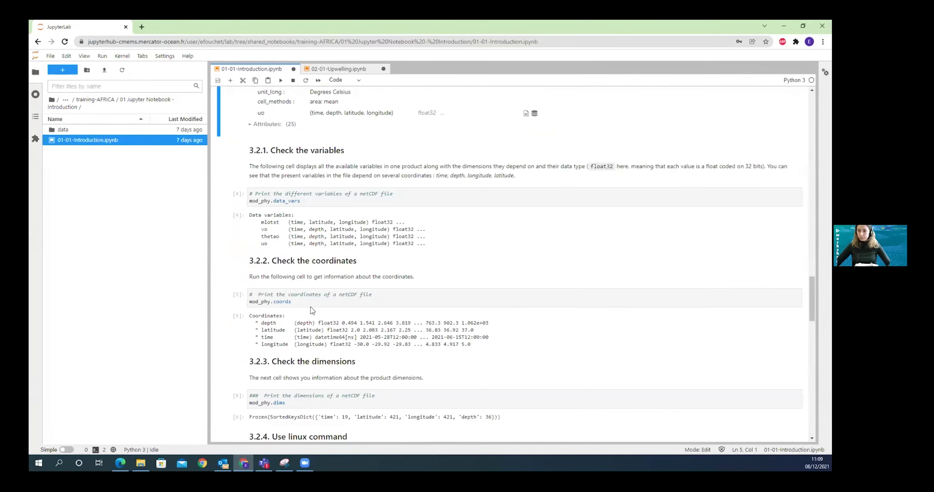
pyautogui.scroll(-8, 311, 309)
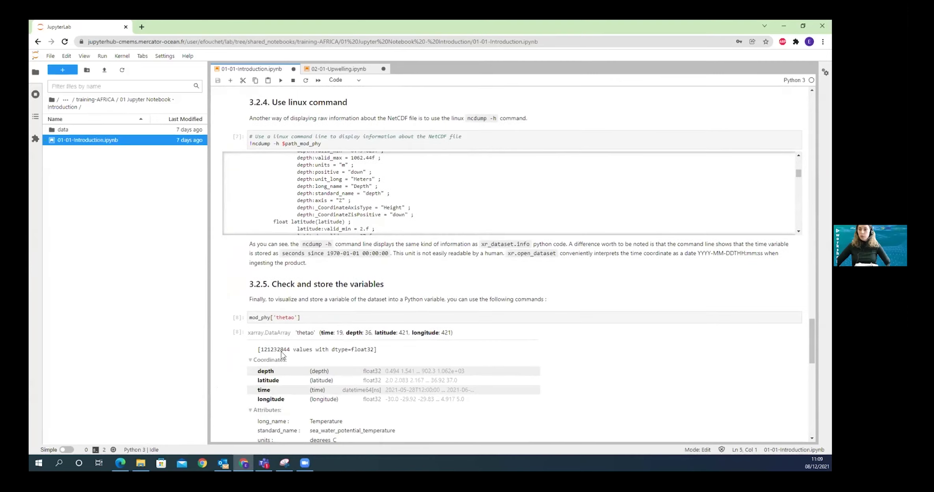
pyautogui.scroll(-3, 248, 298)
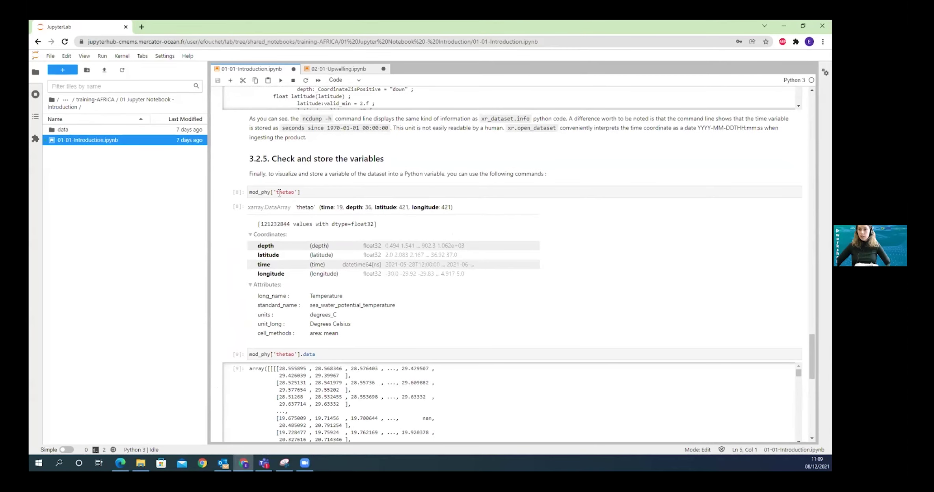
pyautogui.click(311, 192)
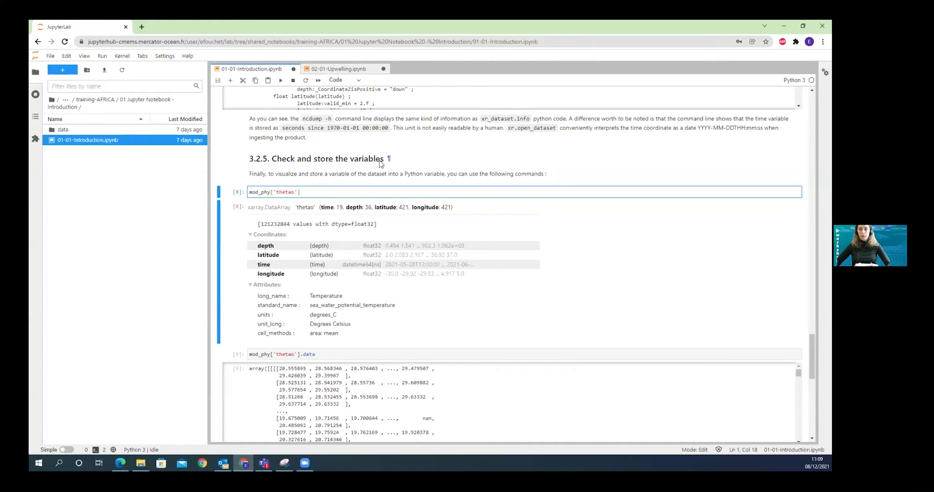
pyautogui.doubleClick(277, 192)
pyautogui.click(269, 193)
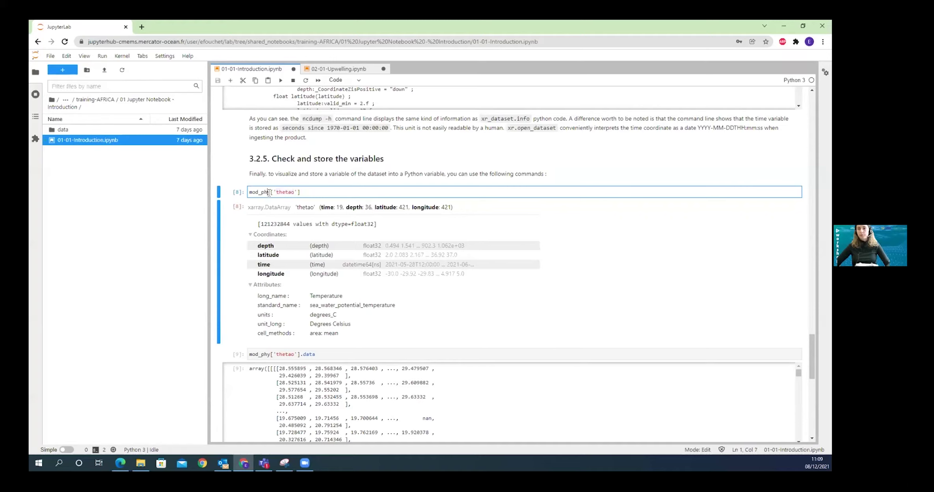
pyautogui.hotkey('ctrl', 'Return')
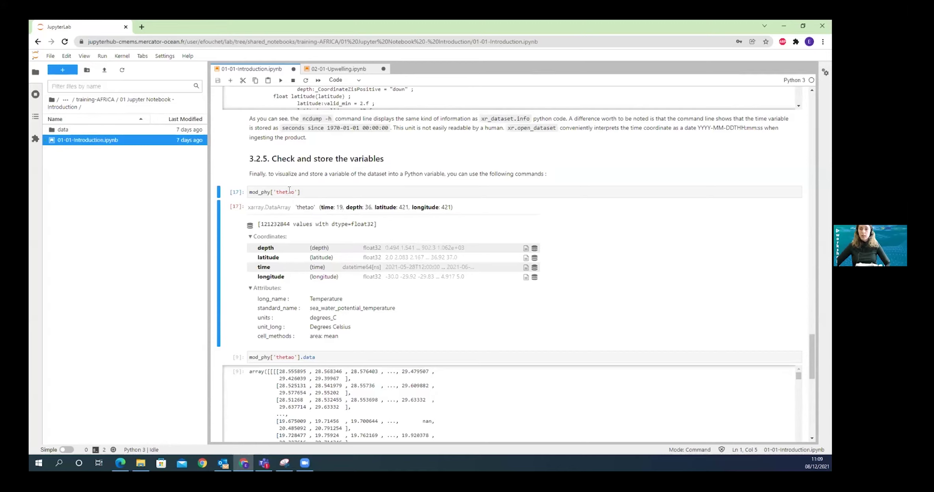
pyautogui.click(307, 192)
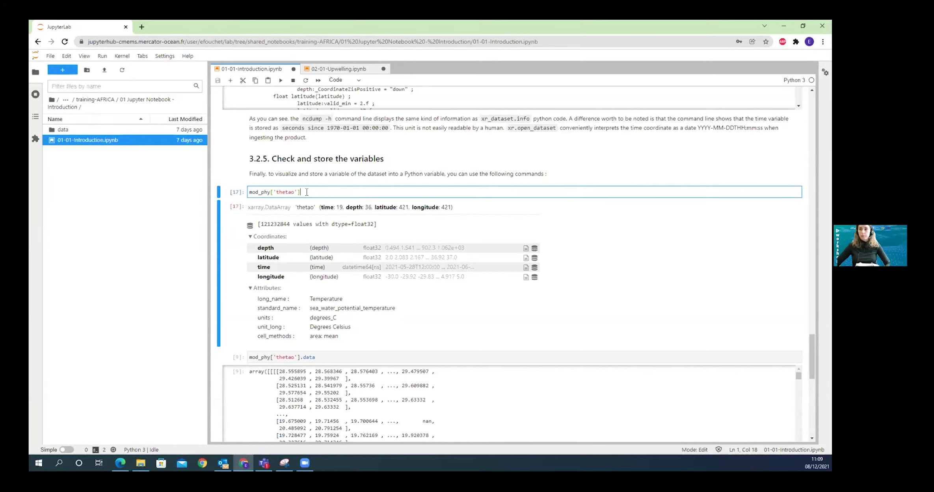
pyautogui.scroll(-5, 289, 257)
pyautogui.scroll(4, 289, 257)
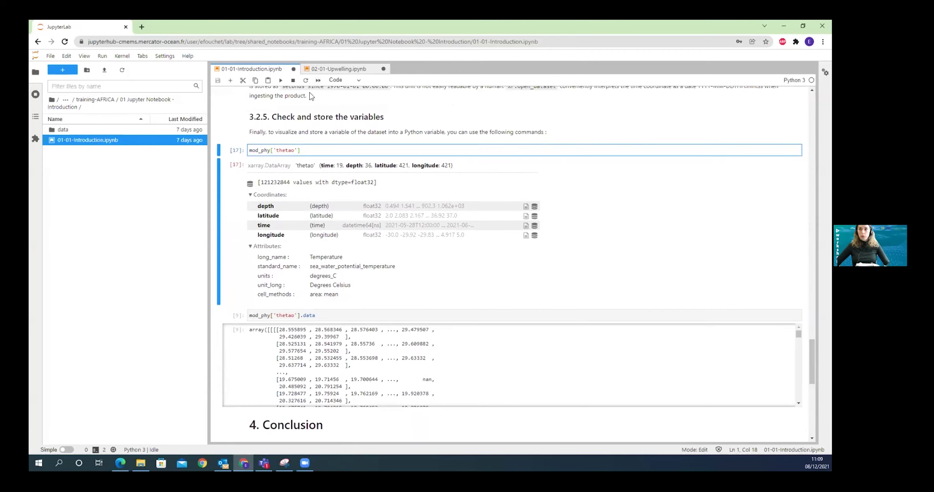
# Switch to the 02-01-Upwelling.ipynb notebook and view its general notes and table of contents.
pyautogui.click(333, 69)
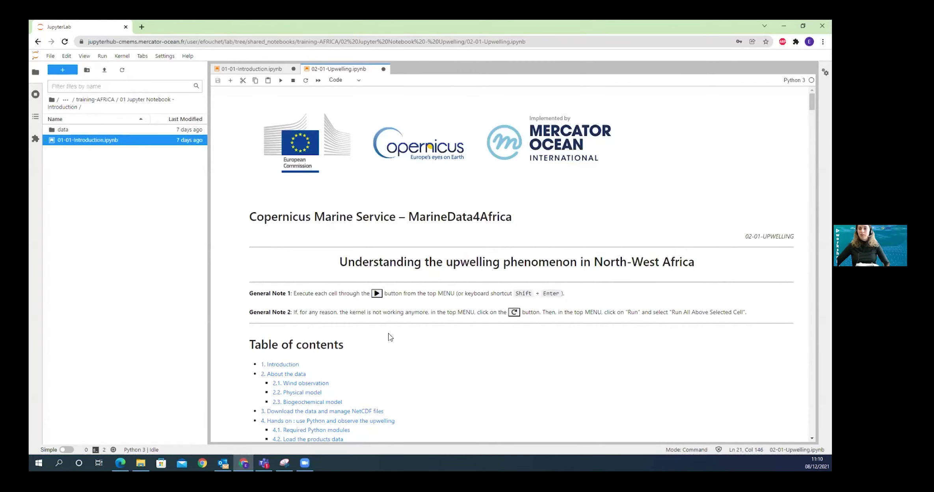
pyautogui.scroll(-1, 388, 333)
pyautogui.click(399, 302)
pyautogui.click(287, 255)
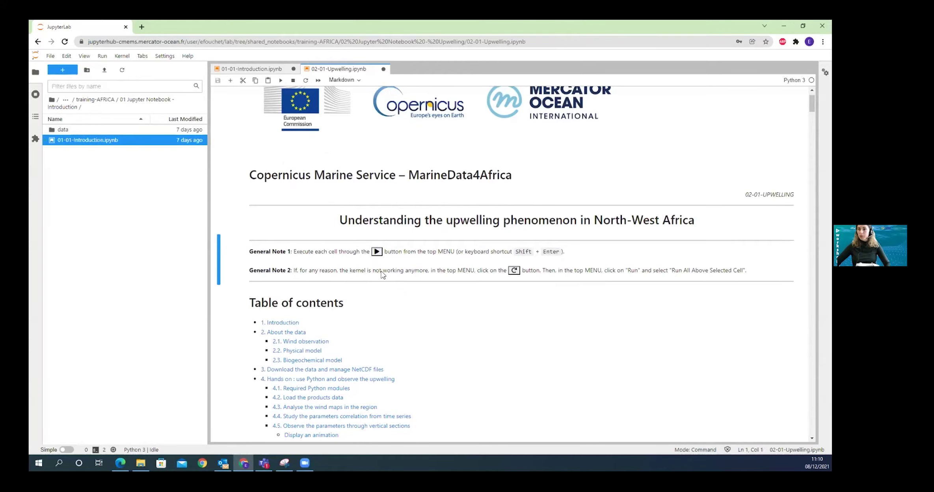
# Read the upwelling notebook from the introduction through the physical and biogeochemical model descriptions to section 4.1, Required Python modules.
pyautogui.scroll(-5, 537, 227)
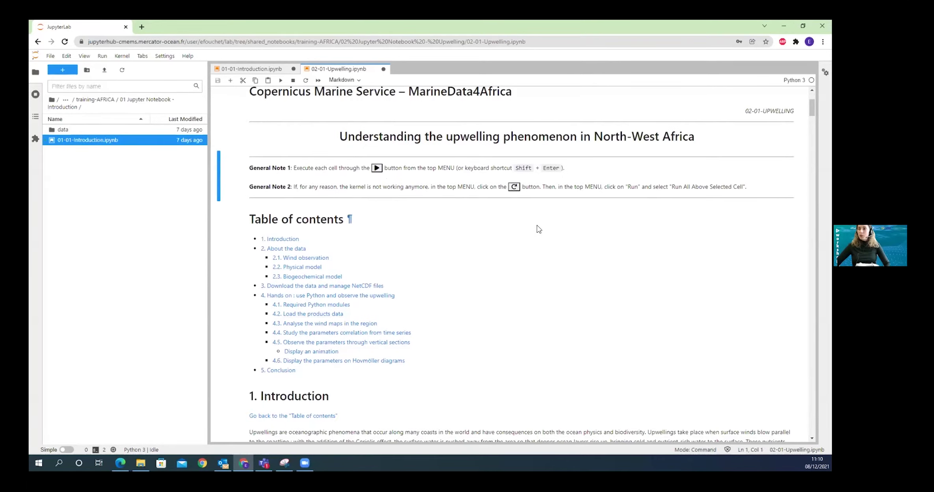
pyautogui.scroll(-3, 517, 278)
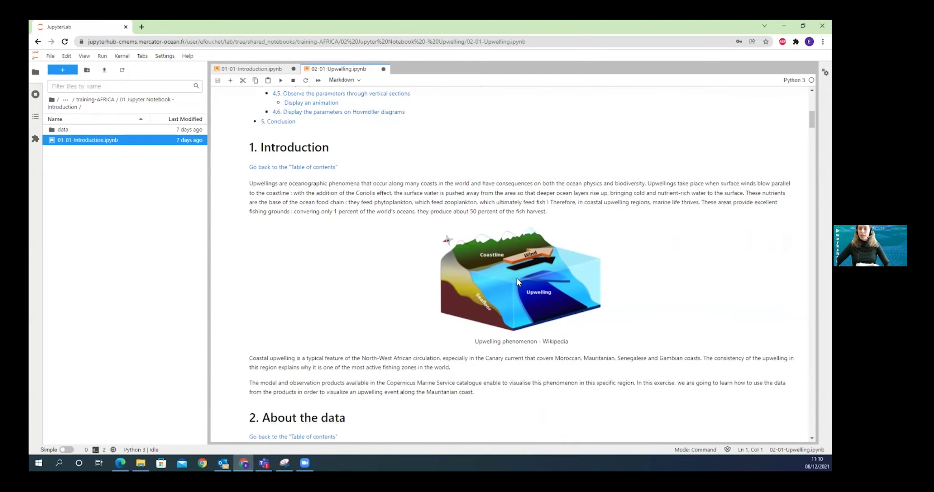
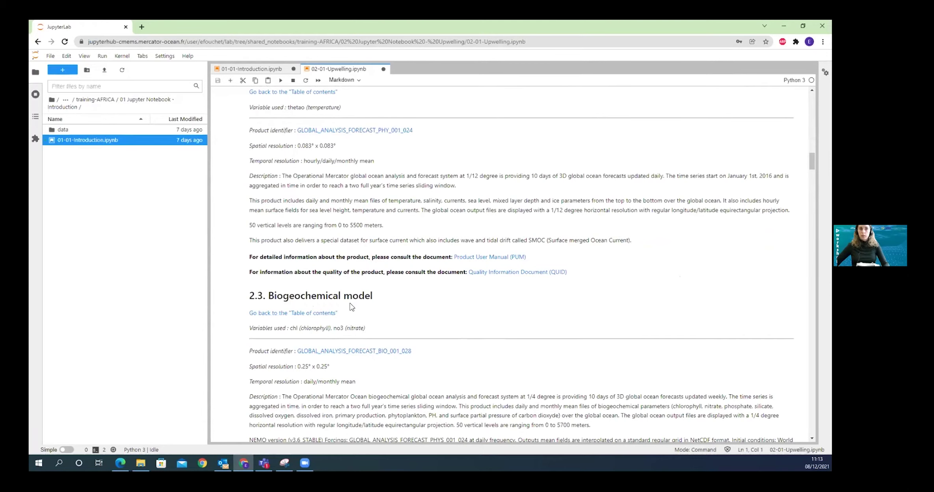
pyautogui.scroll(-1, 363, 302)
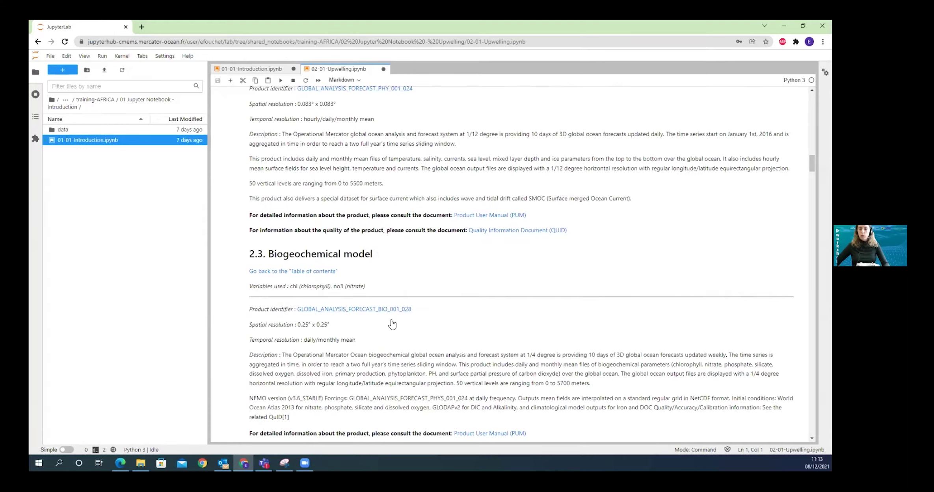
pyautogui.scroll(-2, 284, 260)
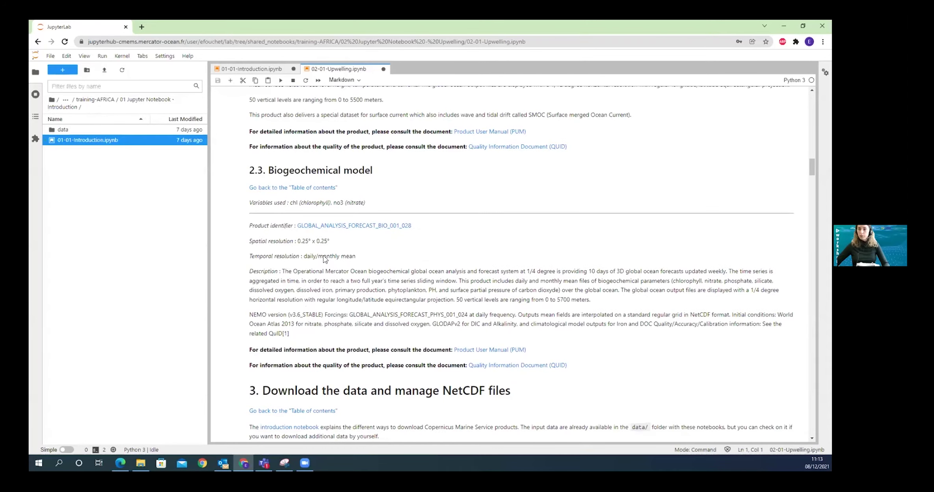
pyautogui.scroll(-3, 320, 238)
pyautogui.scroll(-5, 317, 255)
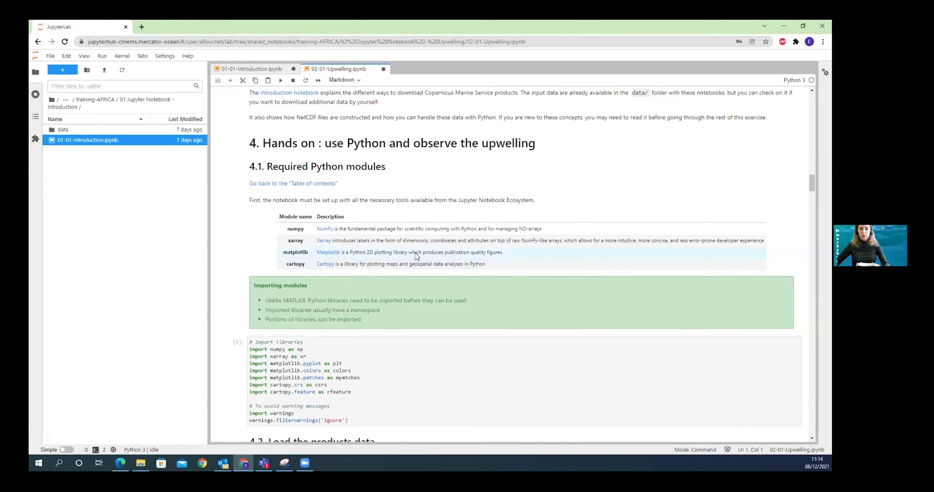
# Run the Import libraries cell in section 4.1 that loads numpy, xarray, matplotlib and cartopy.
pyautogui.scroll(-2, 374, 276)
pyautogui.click(327, 294)
pyautogui.hotkey('ctrl', 'Return')
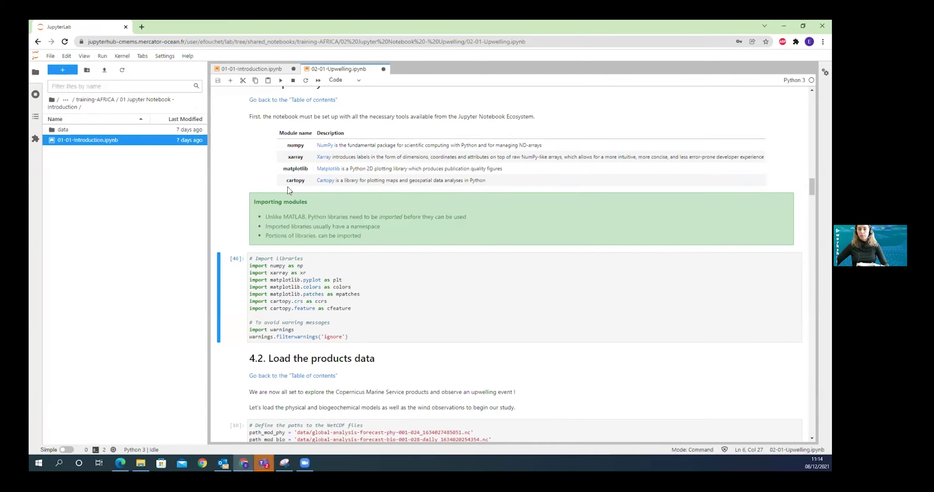
# Open the data folder of 02 Jupyter Notebook - Upwelling in the file browser to check the NetCDF files named in section 4.2.
pyautogui.scroll(-1, 310, 181)
pyautogui.scroll(-1, 293, 225)
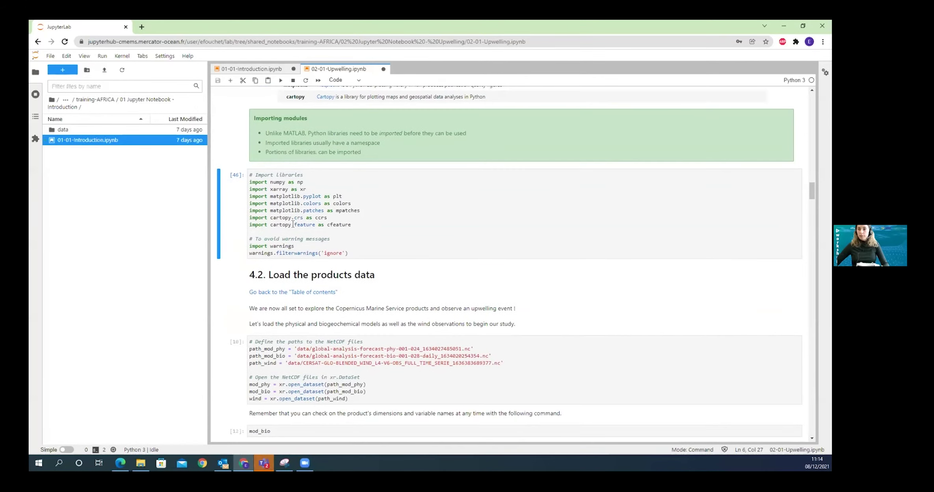
pyautogui.scroll(-3, 294, 225)
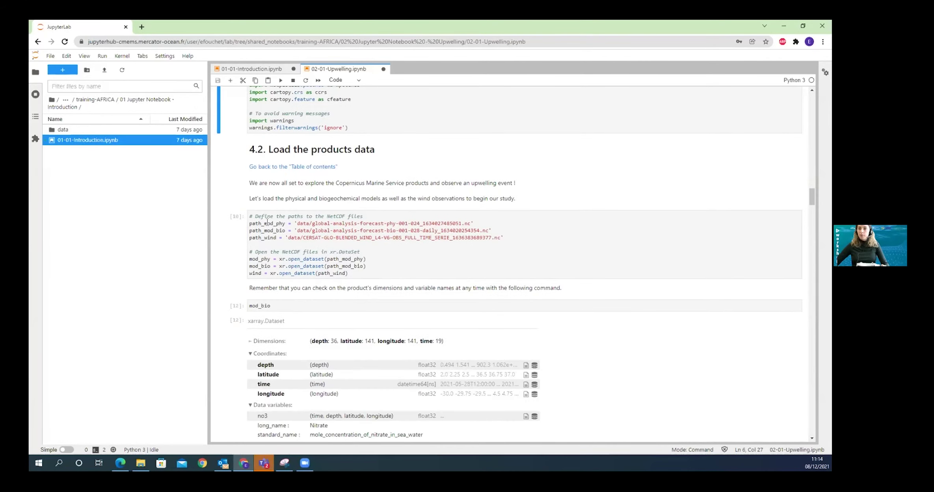
pyautogui.click(265, 223)
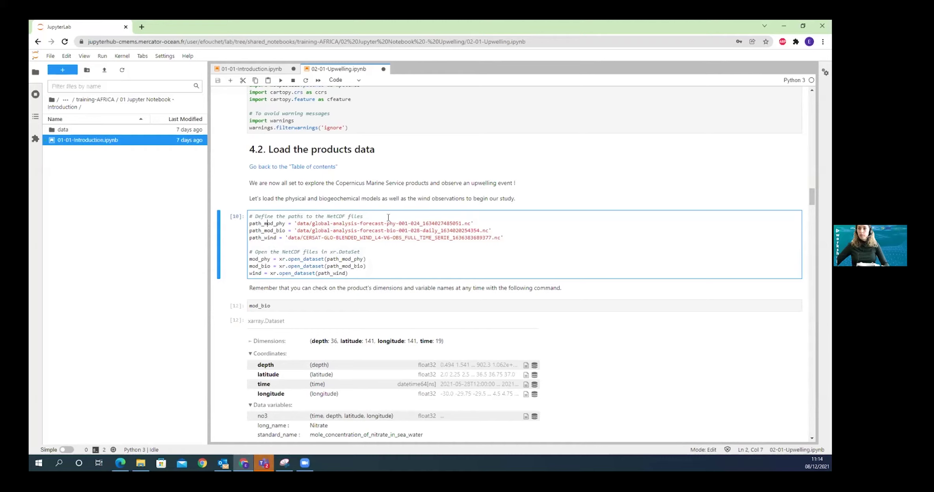
pyautogui.click(93, 102)
pyautogui.doubleClick(113, 134)
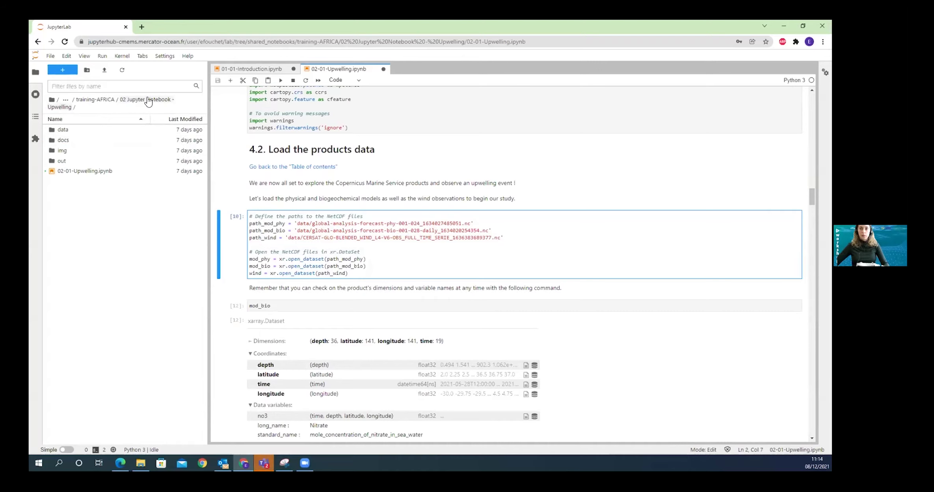
pyautogui.doubleClick(61, 130)
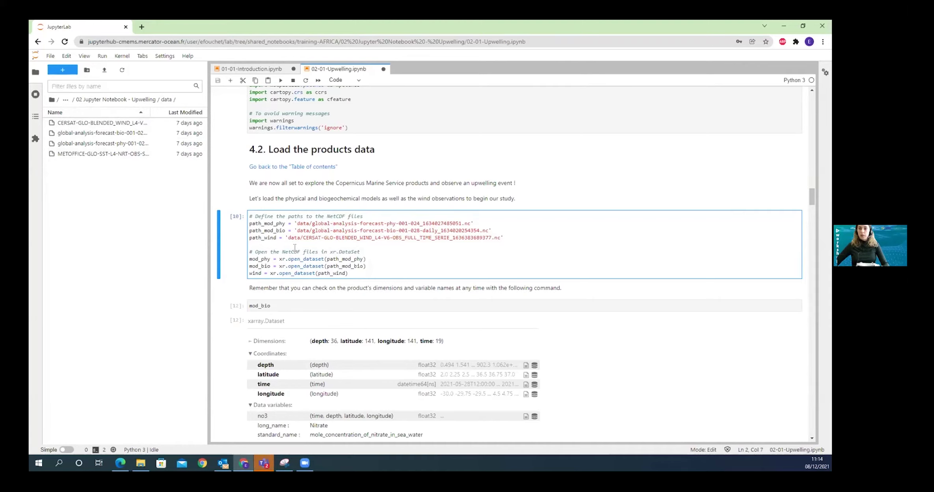
# Run the section 4.2 cell that defines the file paths and opens mod_phy, mod_bio and wind with xr.open_dataset.
pyautogui.click(262, 260)
pyautogui.hotkey('ctrl', 'Return')
pyautogui.scroll(-1, 277, 287)
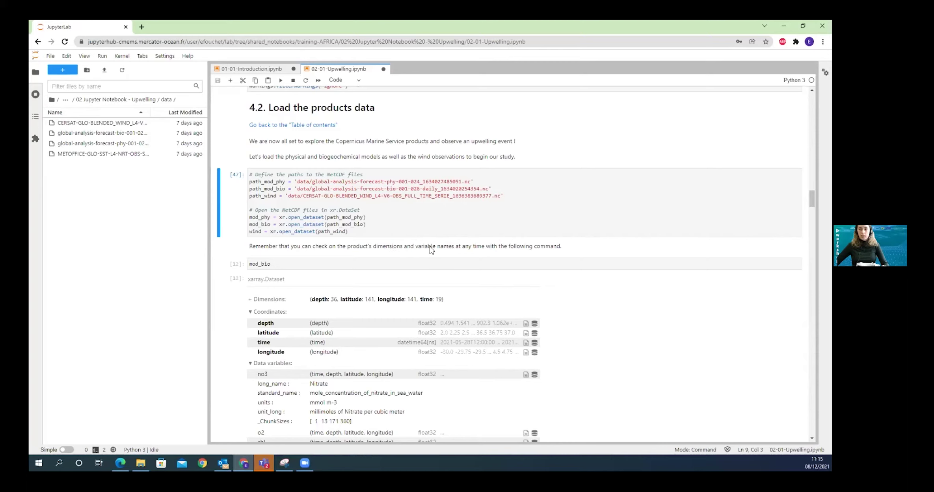
# Run the mod_bio cell to display the biogeochemical dataset, and expand the no3 variable's attributes.
pyautogui.click(274, 265)
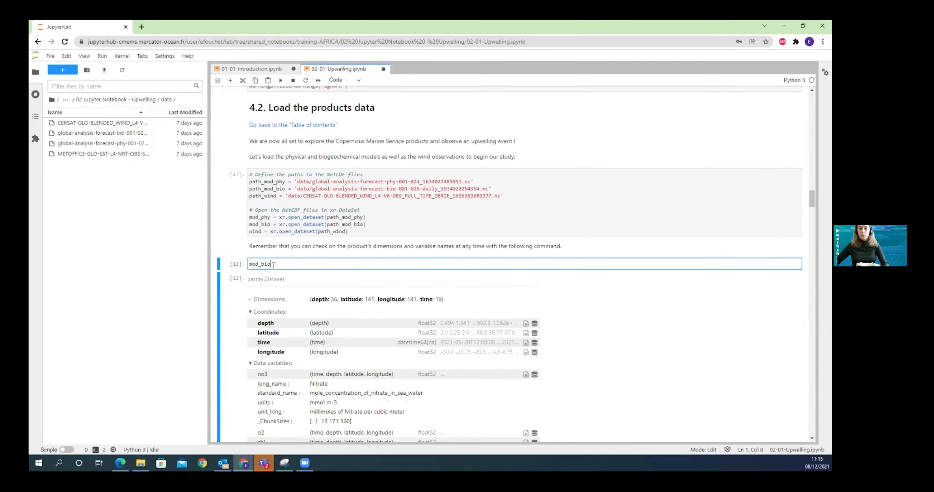
pyautogui.doubleClick(259, 264)
pyautogui.click(295, 267)
pyautogui.hotkey('ctrl', 'Return')
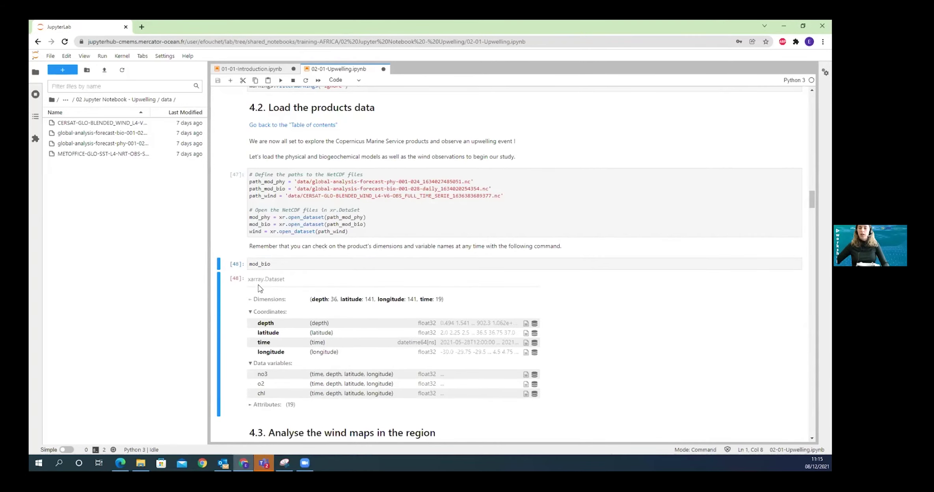
pyautogui.scroll(-1, 264, 315)
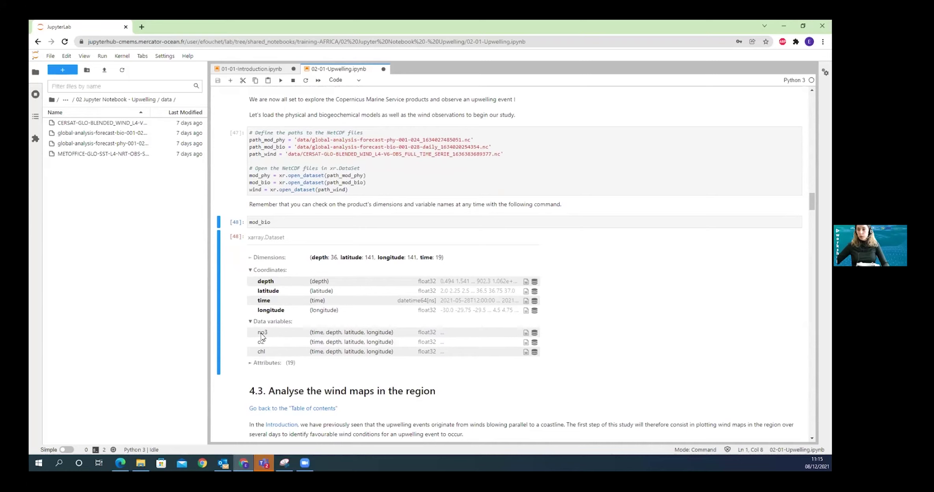
pyautogui.click(525, 333)
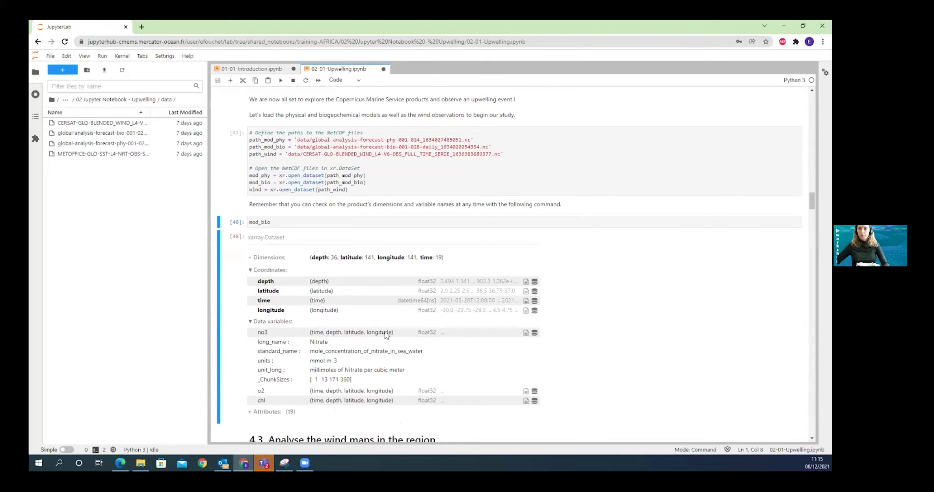
# Replace mod_bio with wind in the dataset display cell, run it, and look over the wind dataset's coordinates and variables.
pyautogui.moveTo(272, 223); pyautogui.dragTo(235, 221)
pyautogui.write('wind')
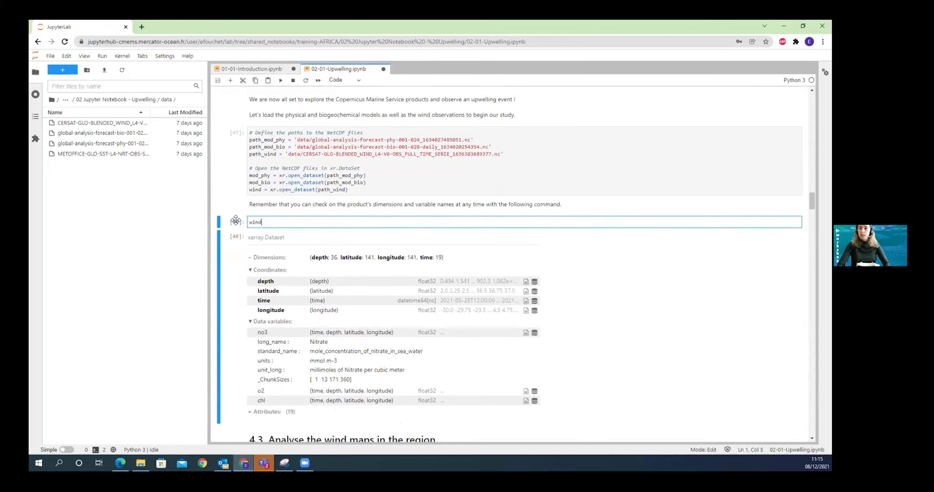
pyautogui.hotkey('ctrl', 'Return')
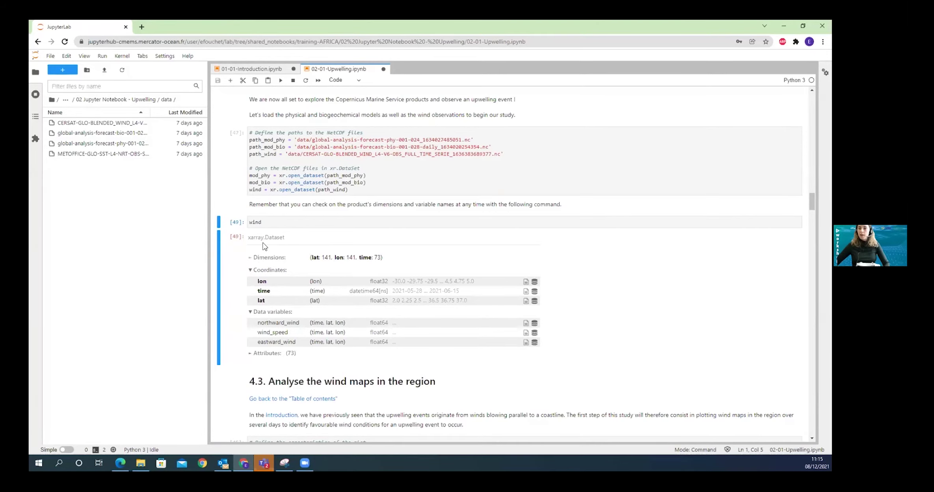
pyautogui.scroll(-1, 270, 198)
pyautogui.scroll(2, 288, 174)
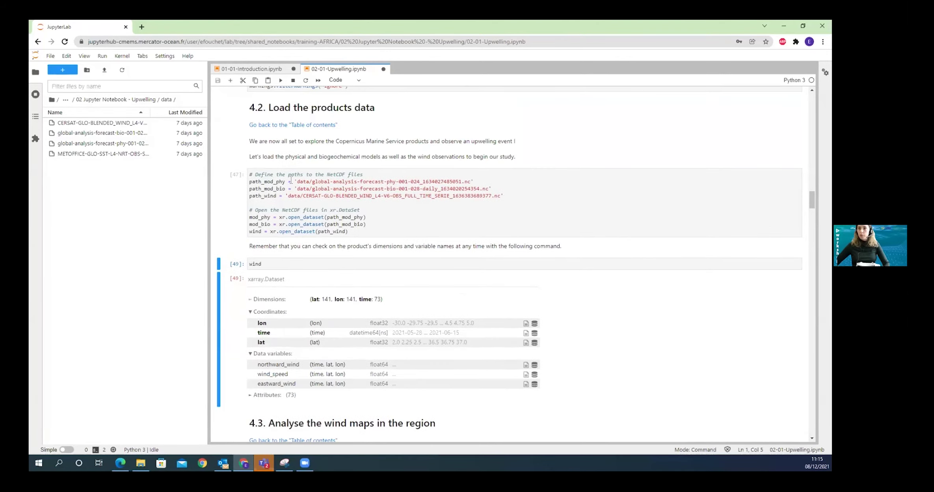
pyautogui.scroll(-1, 320, 245)
pyautogui.scroll(-2, 367, 256)
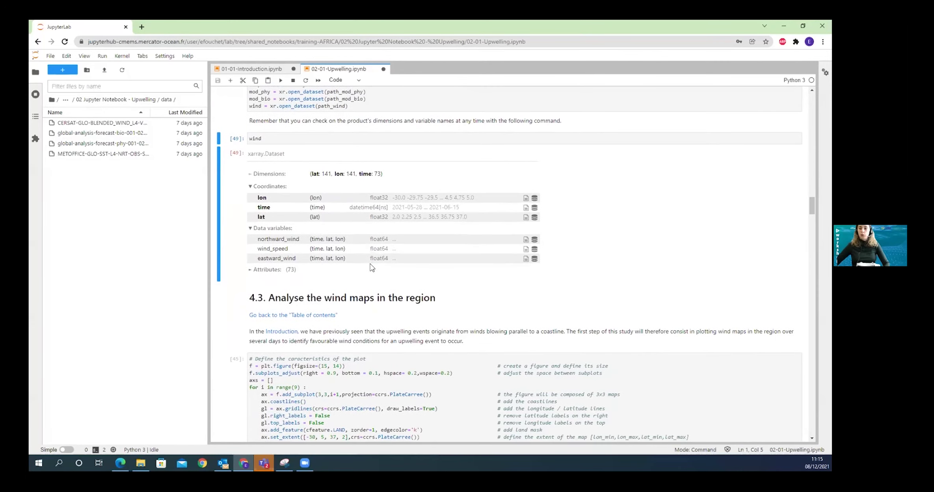
# Look through section 4.3, Analyse the wind maps in the region, comparing the daily wind speed and direction maps with the plotting code.
pyautogui.scroll(-3, 368, 268)
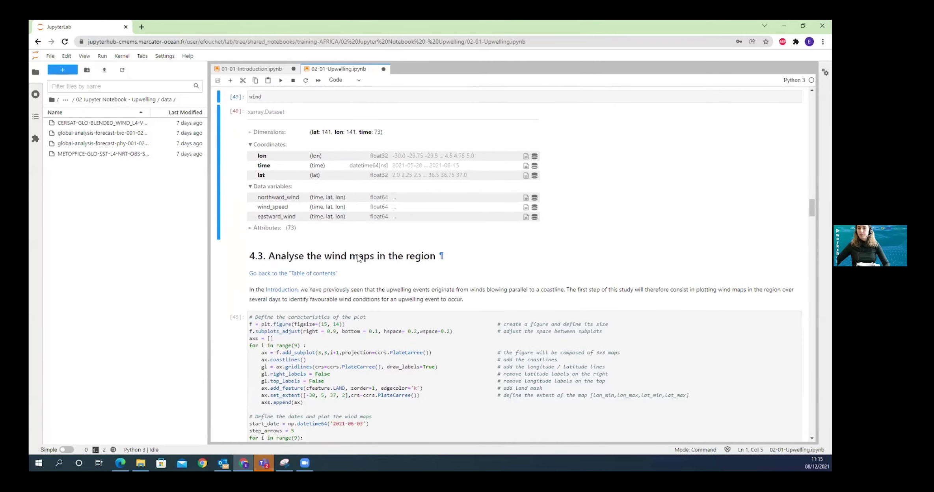
pyautogui.scroll(-10, 358, 236)
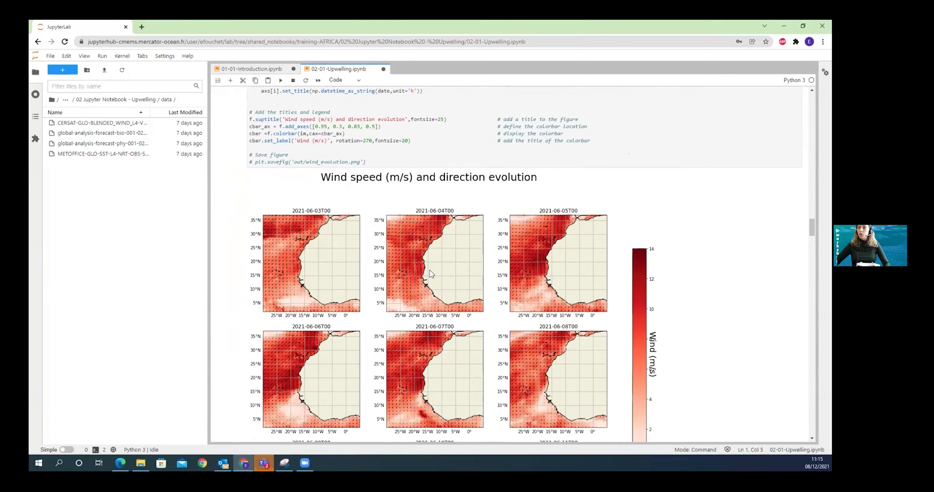
pyautogui.scroll(-2, 431, 269)
pyautogui.scroll(1, 434, 271)
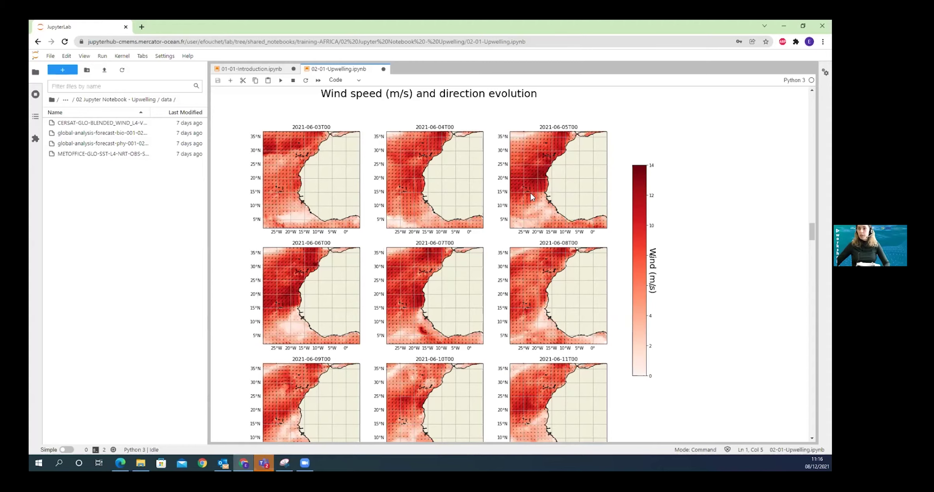
pyautogui.scroll(5, 388, 238)
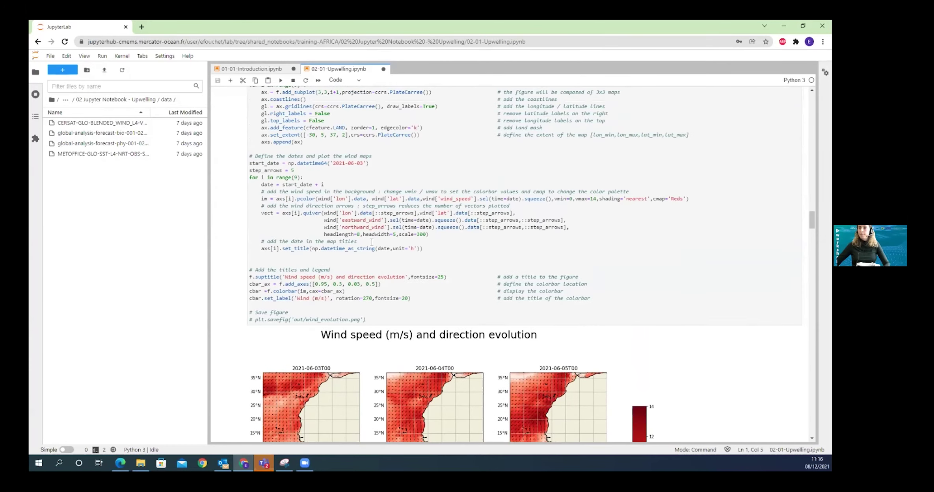
pyautogui.scroll(-3, 355, 249)
pyautogui.scroll(4, 355, 249)
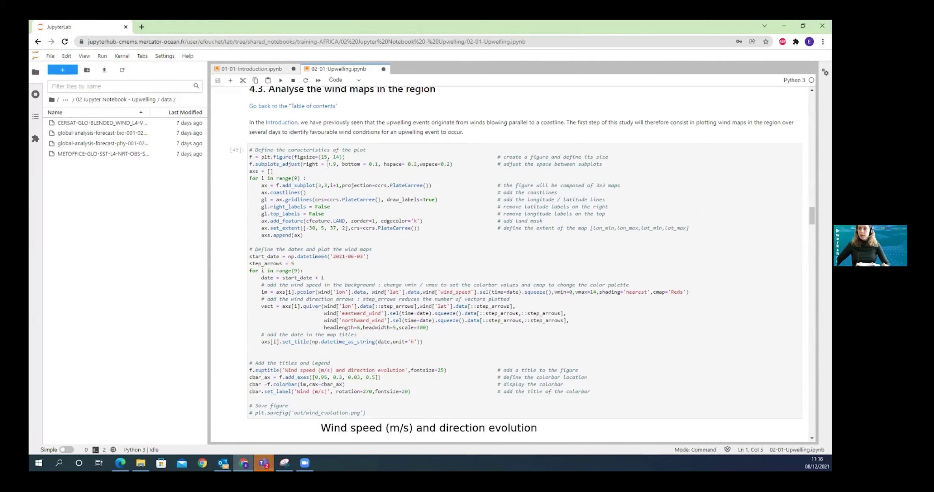
# Examine the figure set-up in the wind plot cell and compare its pcolor and quiver calls with the maps.
pyautogui.click(552, 164)
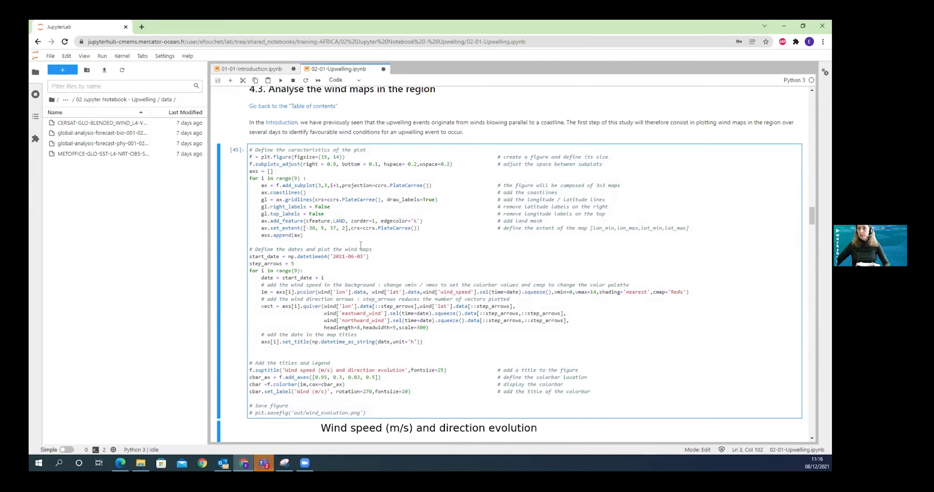
pyautogui.scroll(-1, 370, 244)
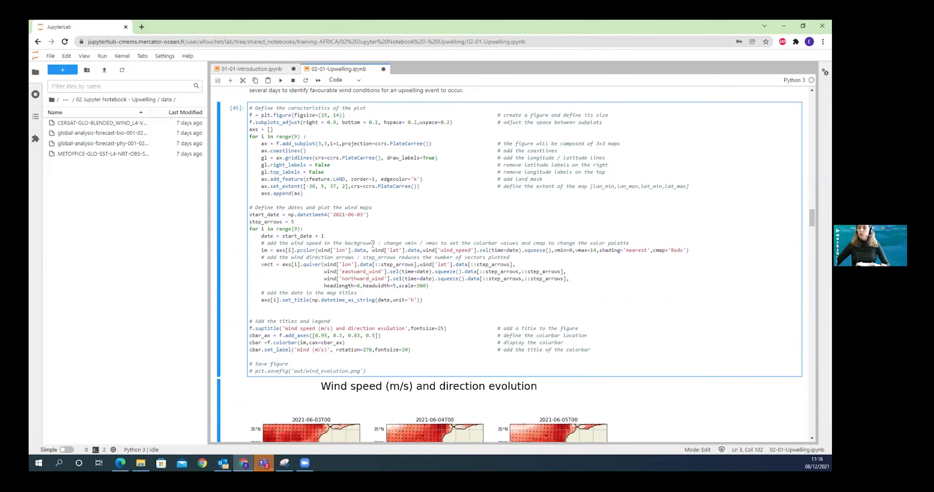
pyautogui.click(299, 250)
pyautogui.moveTo(298, 250); pyautogui.dragTo(315, 252)
pyautogui.click(300, 250)
pyautogui.scroll(-3, 324, 415)
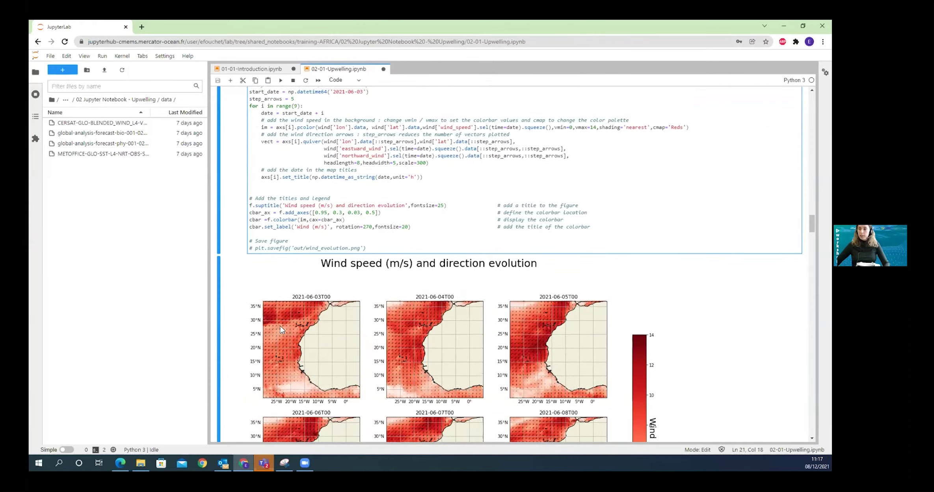
pyautogui.scroll(2, 278, 338)
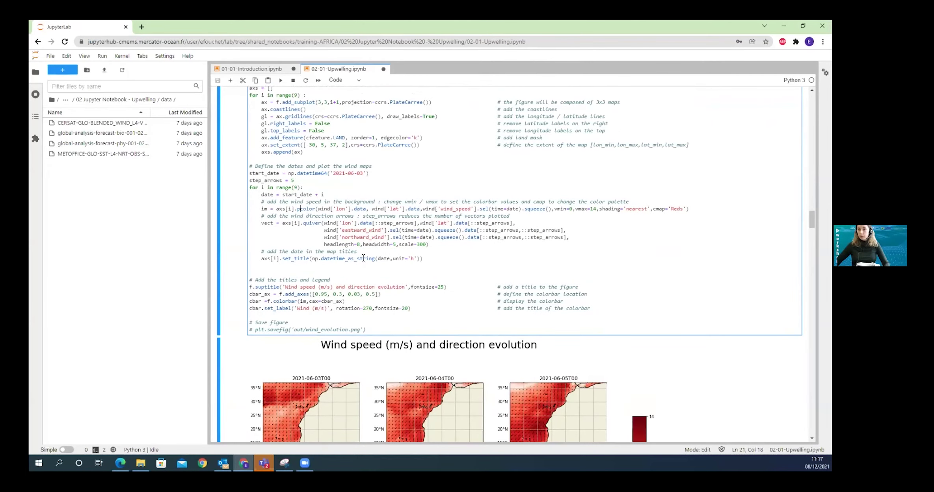
pyautogui.doubleClick(311, 223)
pyautogui.scroll(-2, 343, 254)
pyautogui.scroll(3, 344, 254)
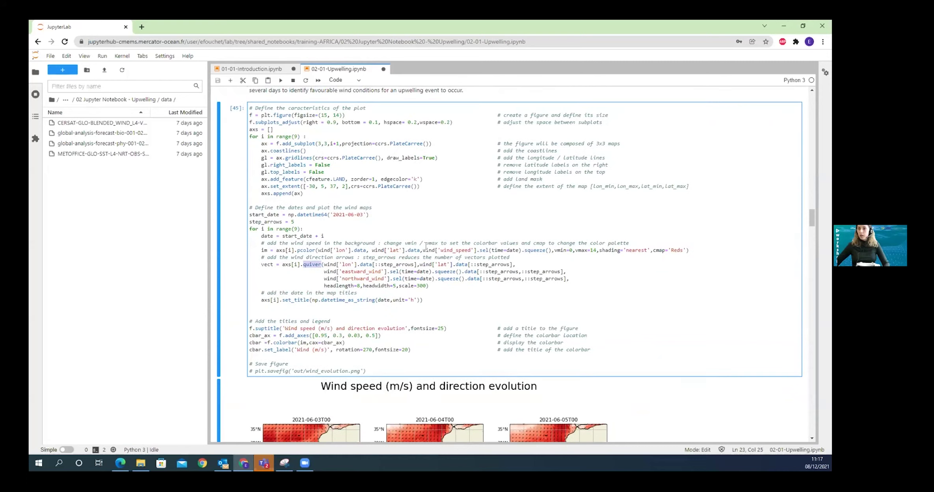
# Examine how the wind plot code picks wind_speed and eastward_wind and selects each date with .sel, and compare it with the maps.
pyautogui.click(442, 250)
pyautogui.moveTo(440, 250); pyautogui.dragTo(471, 250)
pyautogui.click(427, 250)
pyautogui.click(350, 272)
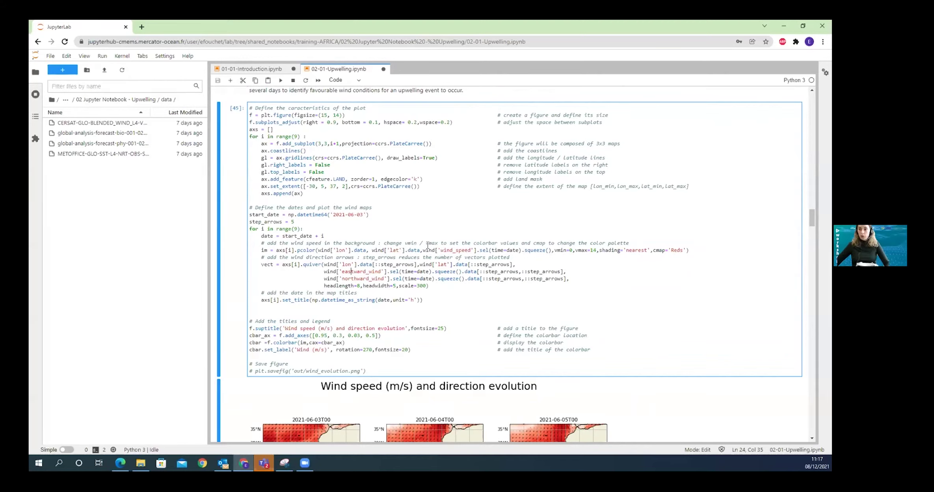
pyautogui.moveTo(476, 250); pyautogui.dragTo(489, 247)
pyautogui.moveTo(263, 236); pyautogui.dragTo(322, 237)
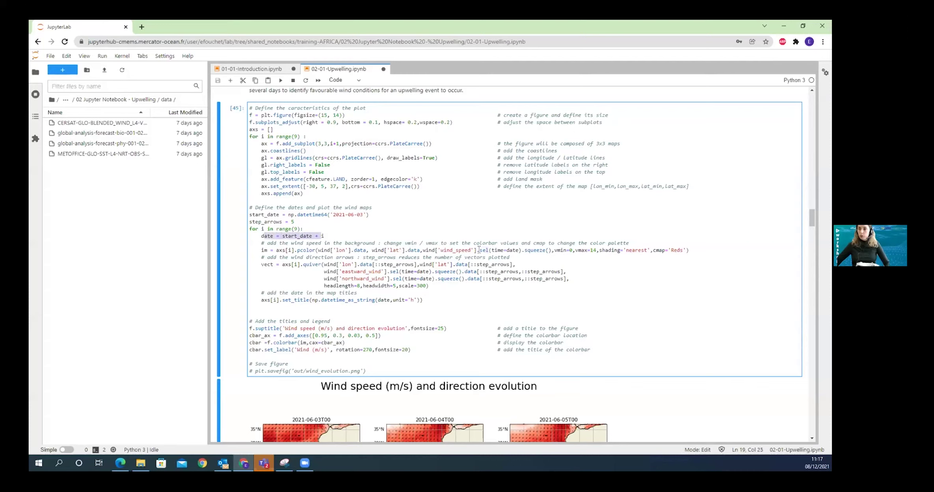
pyautogui.moveTo(476, 250); pyautogui.dragTo(495, 251)
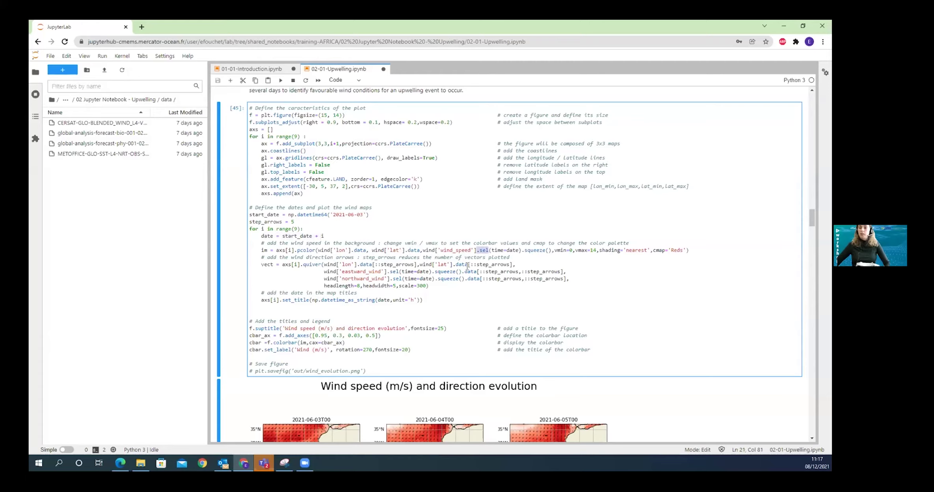
pyautogui.scroll(-3, 394, 315)
pyautogui.scroll(-2, 312, 370)
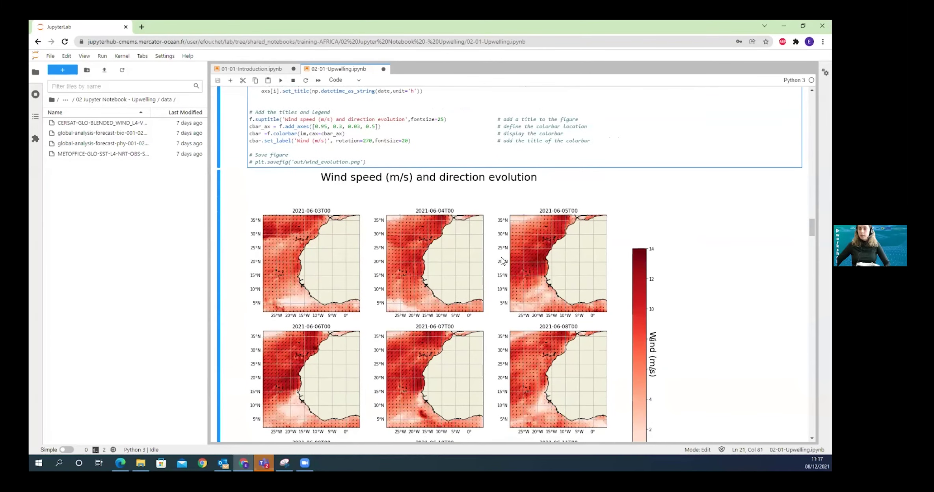
# Examine the vmin, vmax and cmap settings in the wind plot's pcolor call and compare them with the maps and colour bar.
pyautogui.scroll(1, 317, 296)
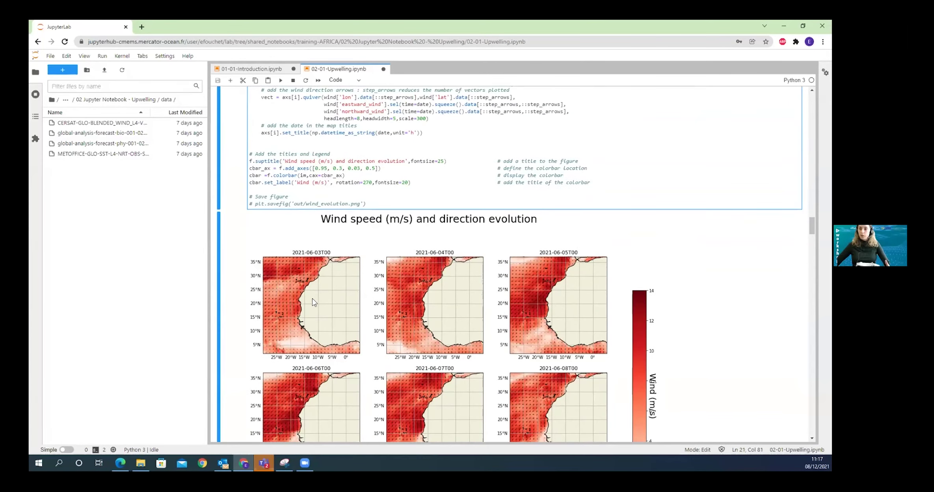
pyautogui.scroll(2, 312, 298)
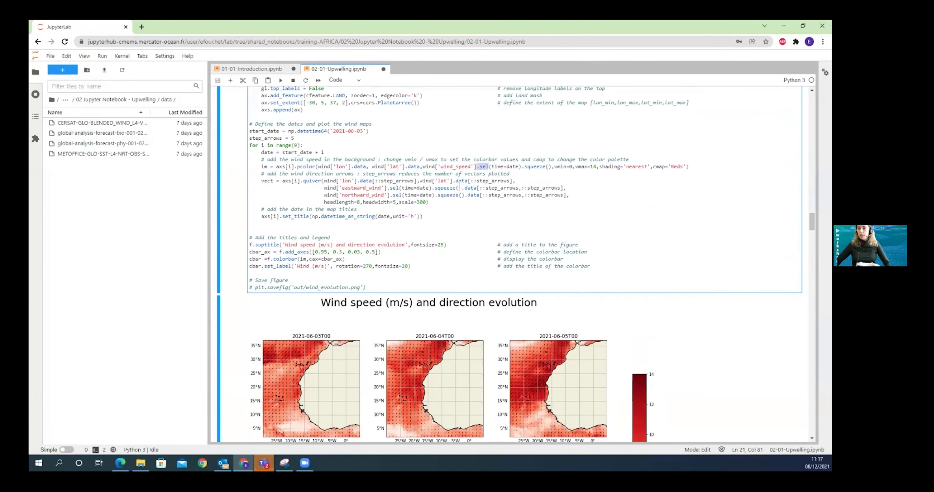
pyautogui.scroll(1, 460, 186)
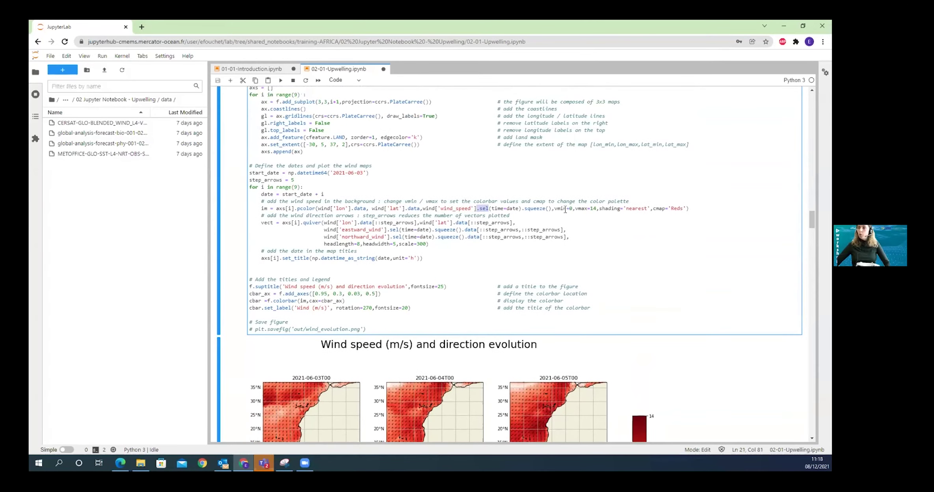
pyautogui.scroll(-1, 579, 209)
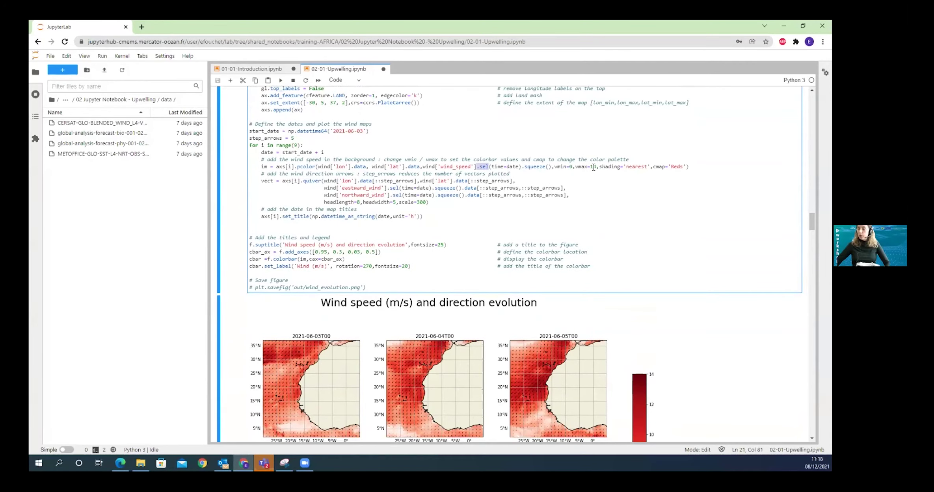
pyautogui.scroll(-5, 606, 208)
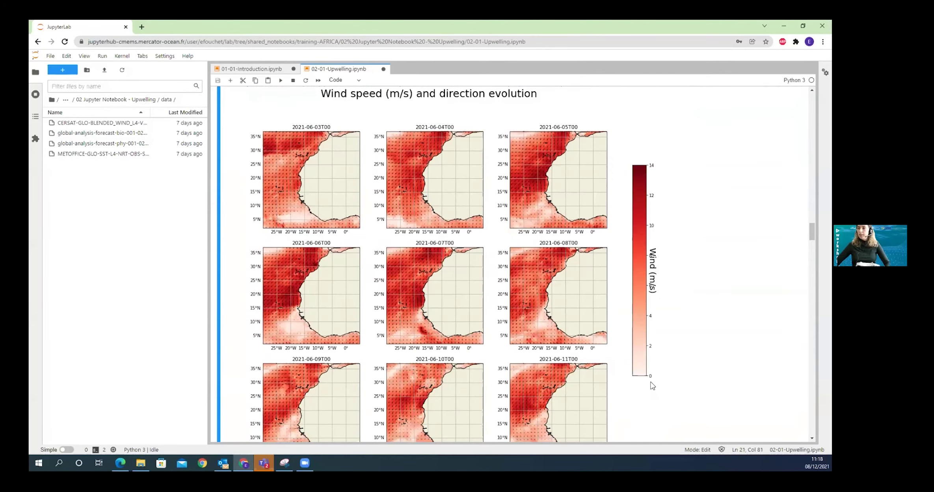
pyautogui.scroll(5, 638, 178)
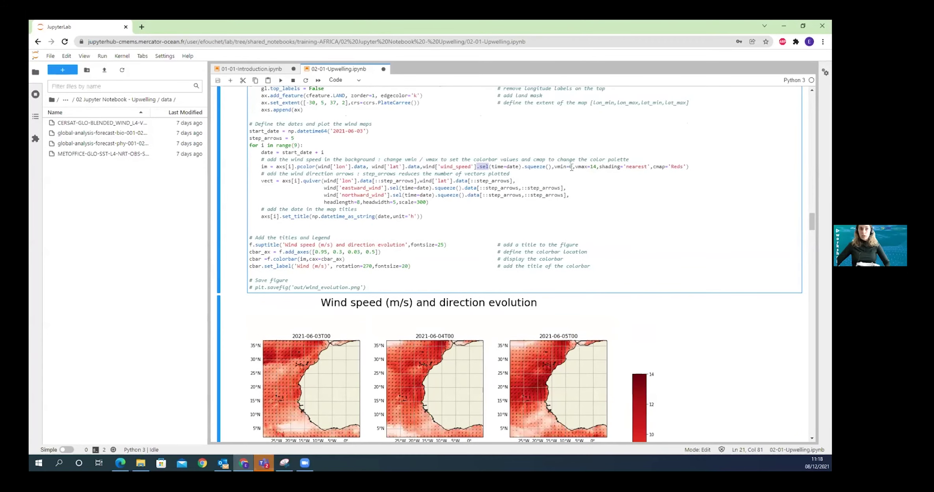
pyautogui.click(659, 166)
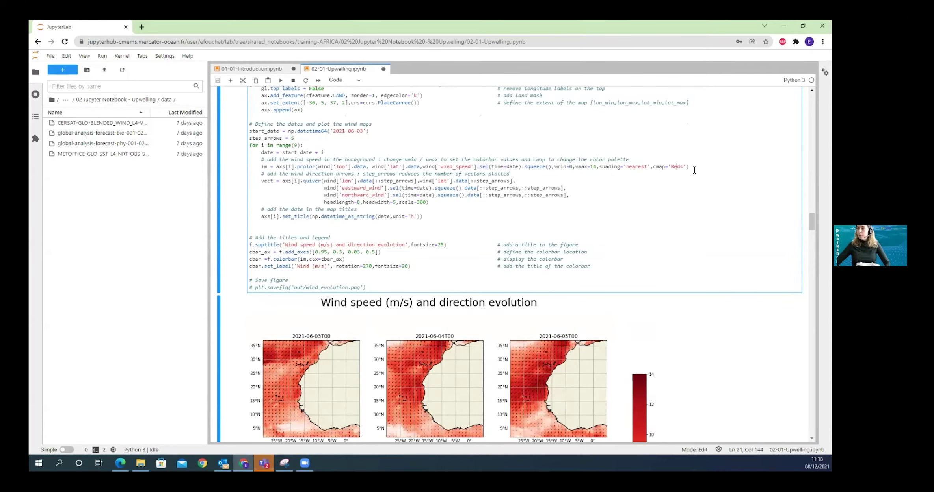
pyautogui.scroll(-2, 701, 177)
pyautogui.scroll(2, 708, 187)
pyautogui.scroll(-1, 685, 165)
pyautogui.scroll(-4, 652, 245)
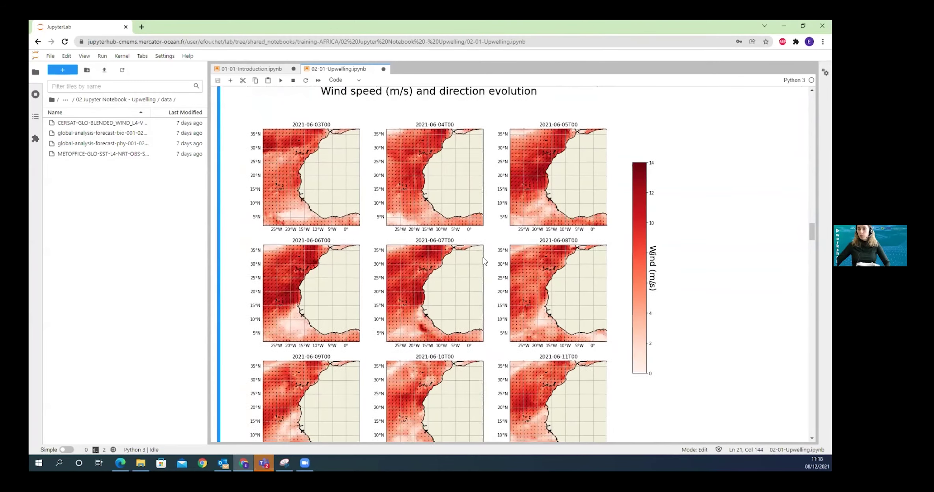
# Look over the daily wind maps from 2021-06-03 to 2021-06-11, the interpretation text and the exercise below them.
pyautogui.scroll(-1, 484, 255)
pyautogui.scroll(-1, 472, 247)
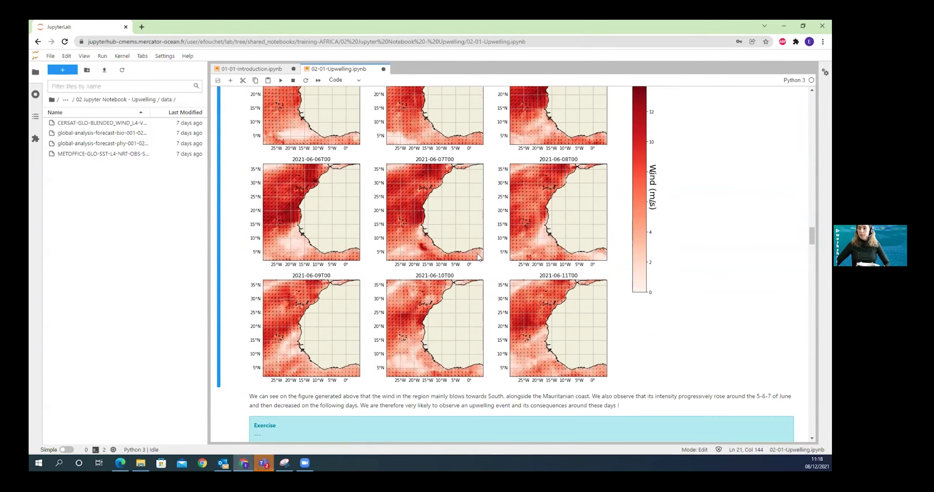
pyautogui.scroll(2, 458, 229)
pyautogui.scroll(-1, 457, 229)
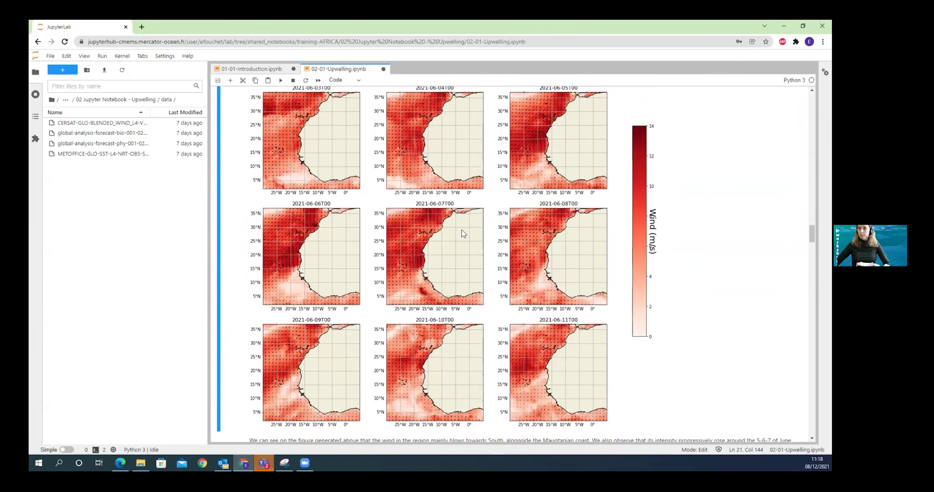
pyautogui.scroll(-3, 433, 236)
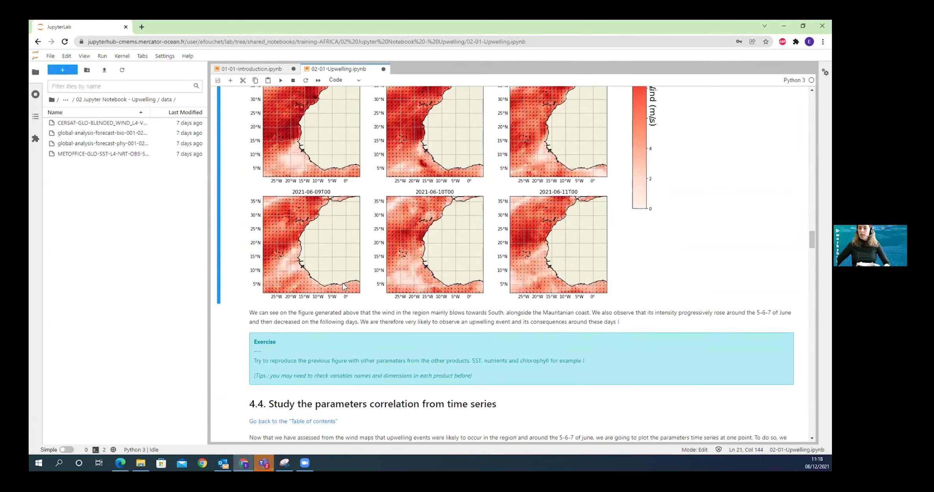
pyautogui.click(274, 353)
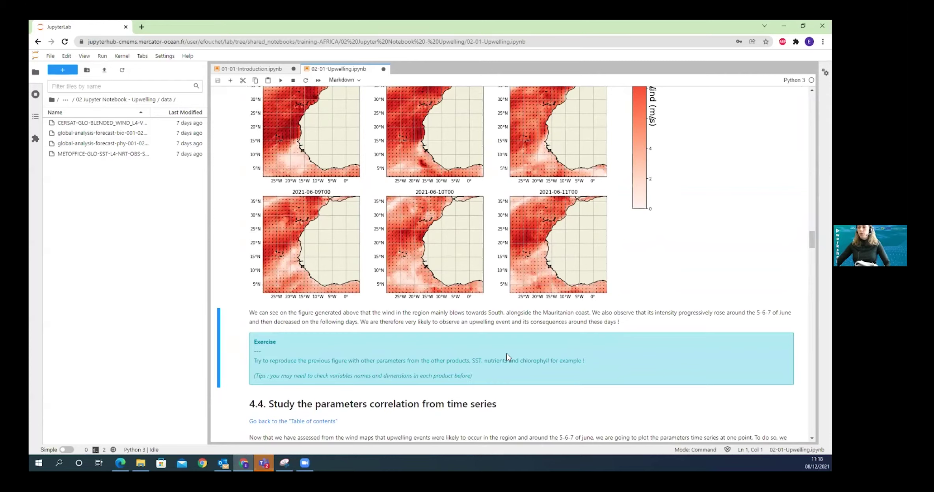
pyautogui.scroll(-2, 489, 248)
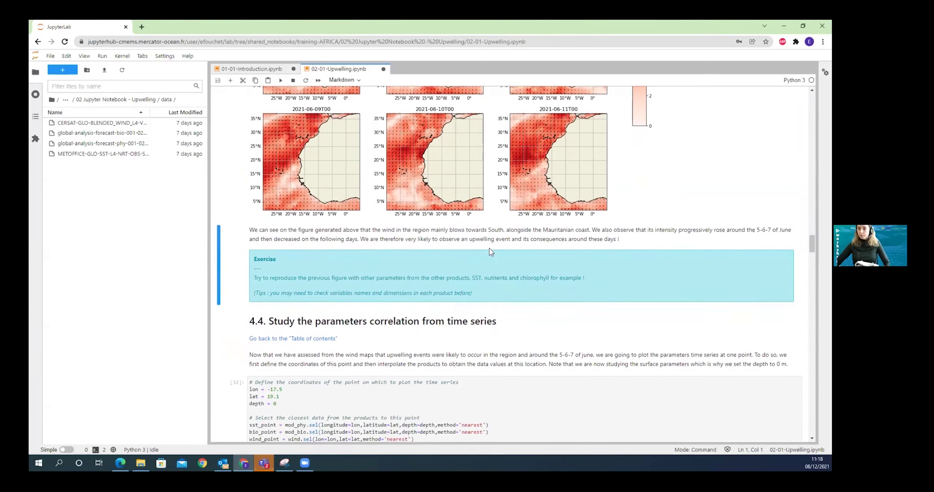
# Examine how the section 4.4 code defines lon, lat and depth and selects the nearest data point from each product with .sel.
pyautogui.scroll(-3, 342, 243)
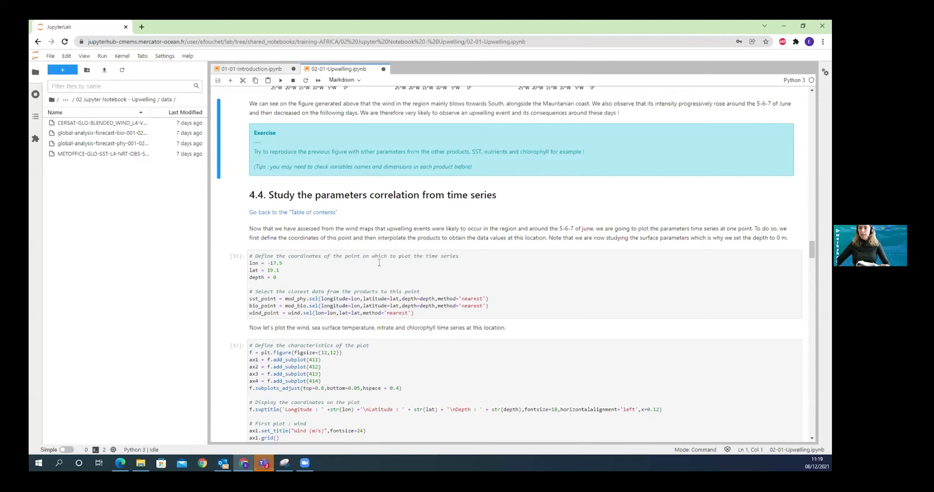
pyautogui.click(255, 264)
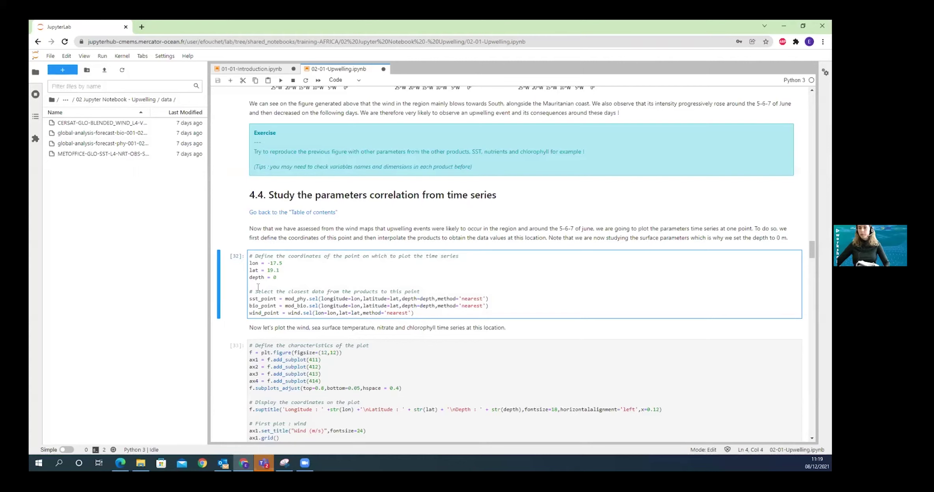
pyautogui.doubleClick(315, 298)
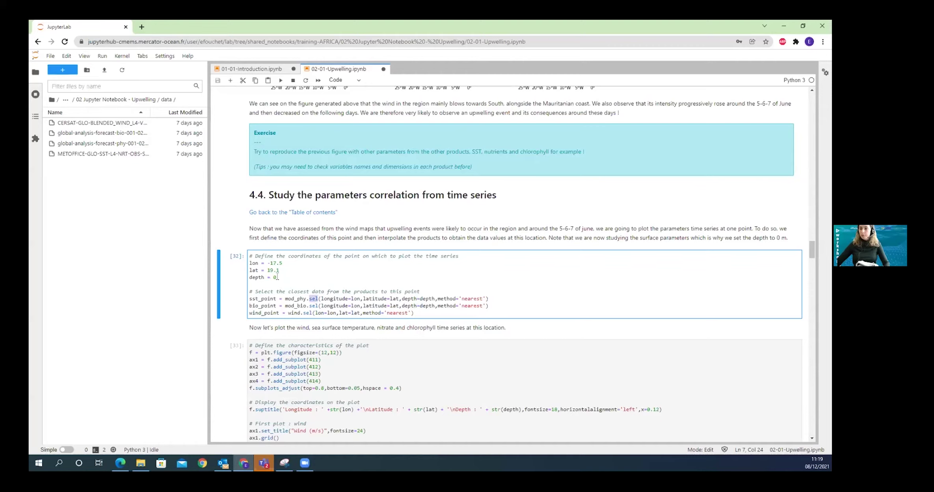
pyautogui.click(256, 299)
pyautogui.moveTo(259, 299); pyautogui.dragTo(277, 299)
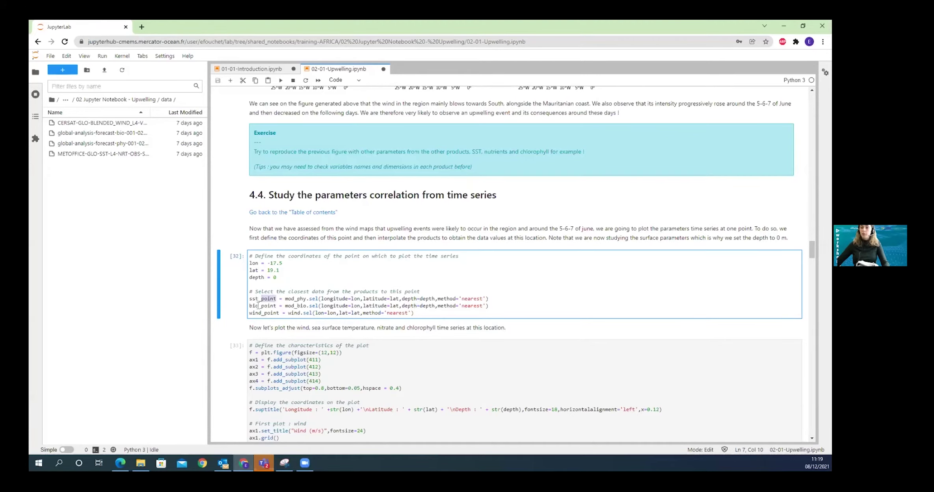
# Examine the time series plotting code for wind, SST, nitrate and chlorophyll, and the mini map code with its output.
pyautogui.scroll(-1, 259, 295)
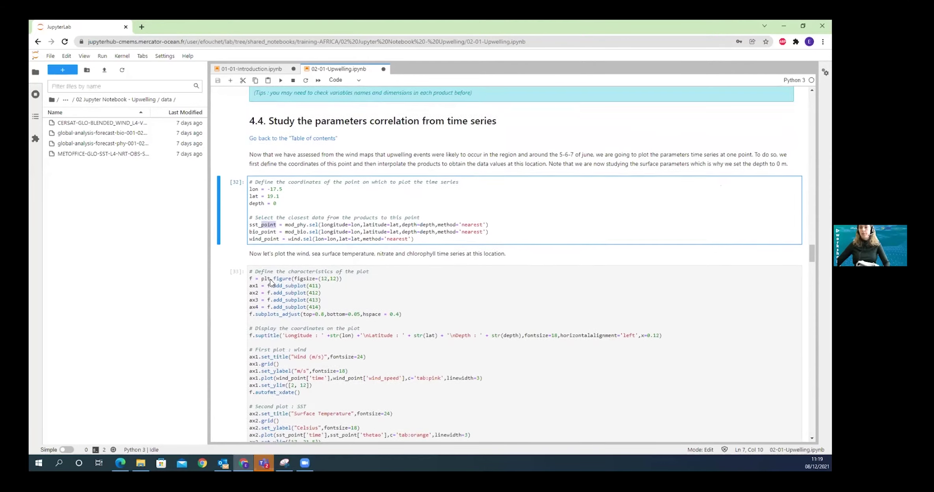
pyautogui.scroll(-5, 271, 281)
pyautogui.scroll(-1, 280, 212)
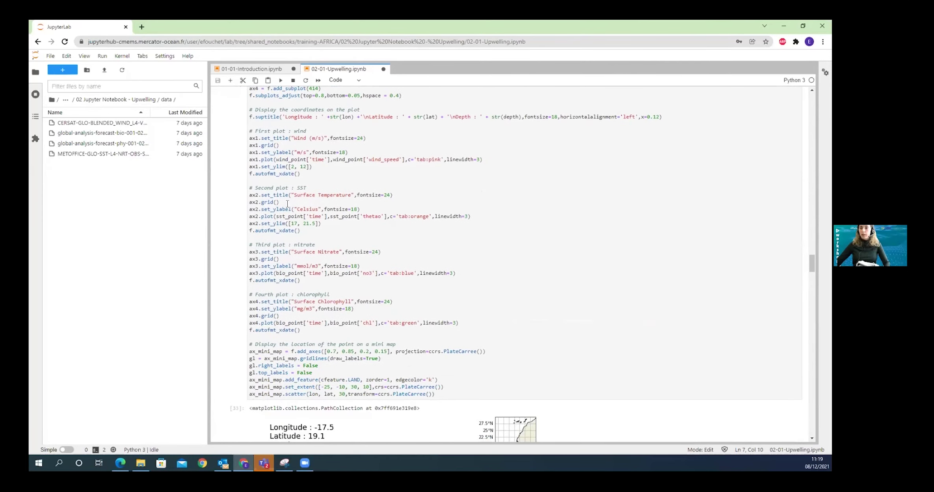
pyautogui.doubleClick(266, 159)
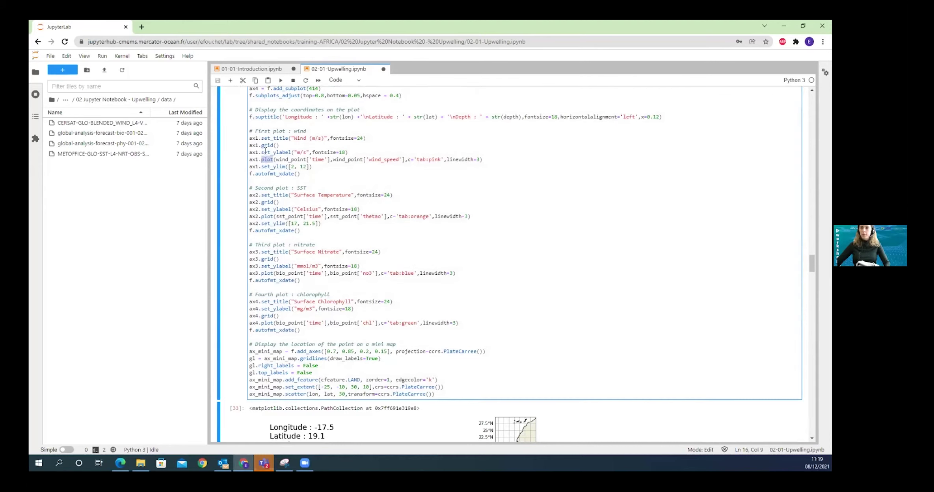
pyautogui.click(293, 130)
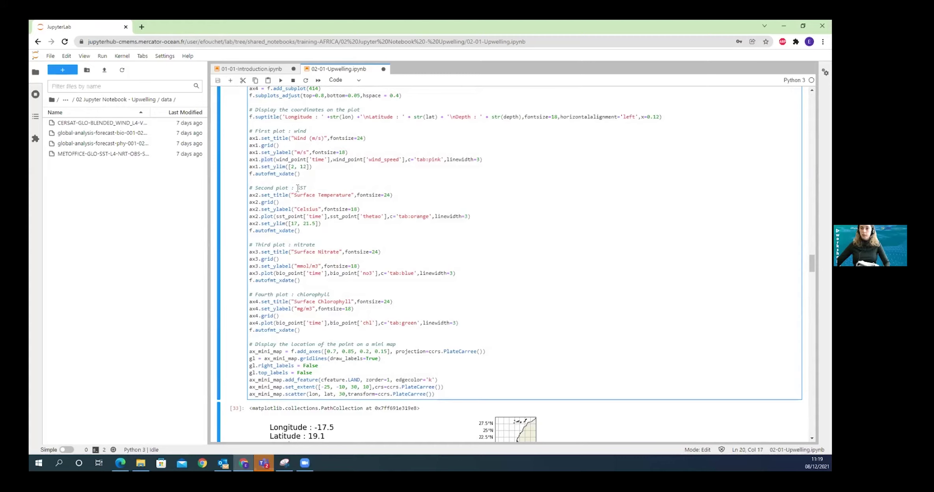
pyautogui.click(315, 294)
pyautogui.scroll(-1, 339, 266)
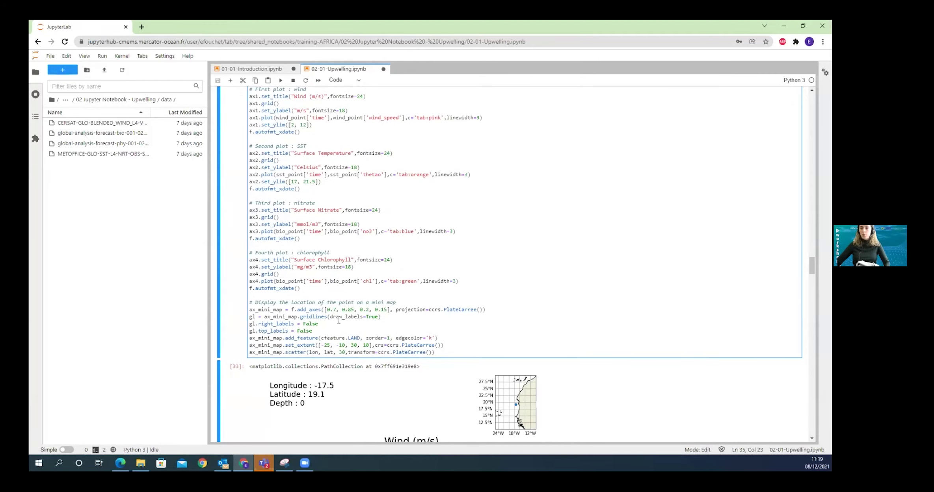
pyautogui.scroll(-1, 322, 315)
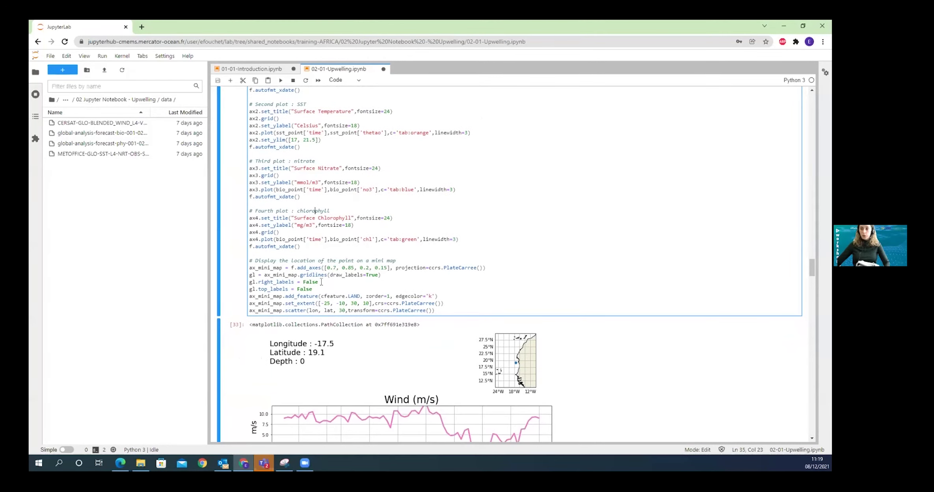
pyautogui.scroll(3, 335, 276)
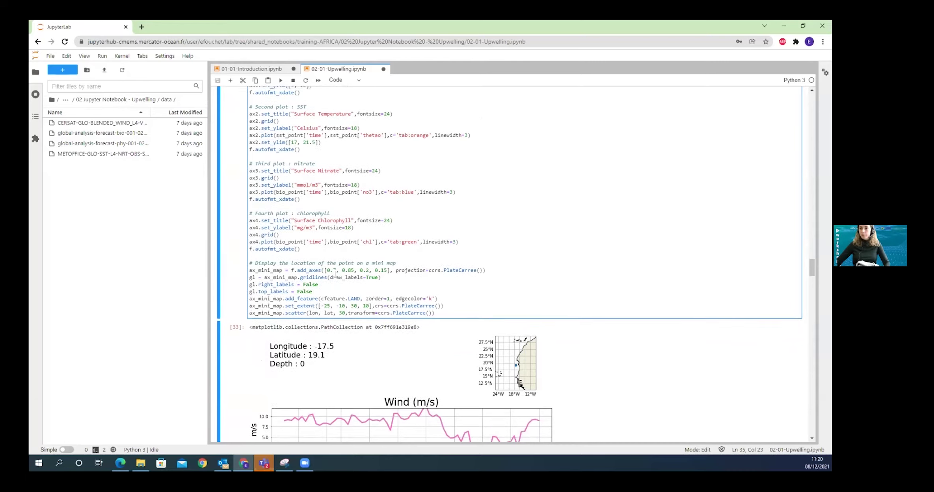
# Set the time series point to longitude -16.9 and latitude 19.2 and rerun the coordinates cell.
pyautogui.scroll(4, 334, 274)
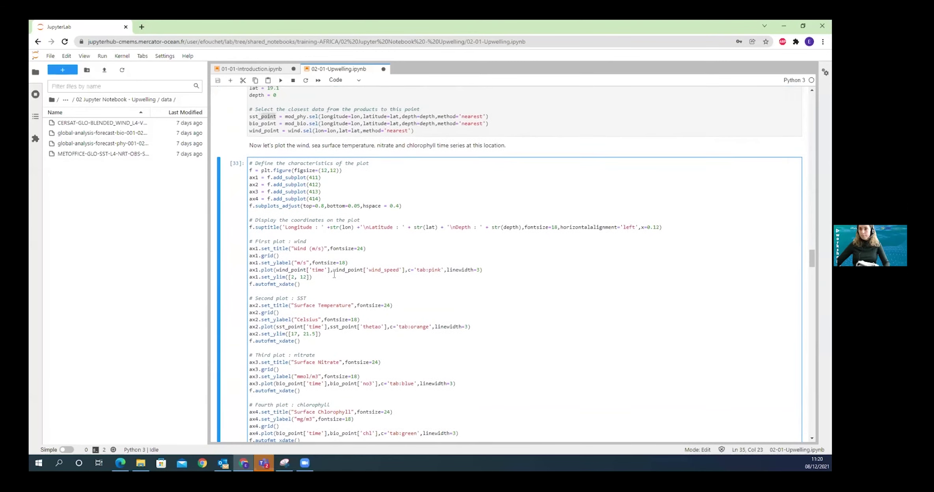
pyautogui.click(305, 221)
pyautogui.press('Up')
pyautogui.press('Up')
pyautogui.press('Up')
pyautogui.press('Up')
pyautogui.press('Up')
pyautogui.press('Up')
pyautogui.press('End')
pyautogui.press('BackSpace')
pyautogui.press('BackSpace')
pyautogui.press('BackSpace')
pyautogui.press('BackSpace')
pyautogui.write('16.9')
pyautogui.press('Down')
pyautogui.press('BackSpace')
pyautogui.write('2')
pyautogui.hotkey('shift', 'Return')
# Rerun the time series plot cell and compare the wind, surface temperature, nitrate and chlorophyll curves.
pyautogui.click(316, 333)
pyautogui.hotkey('ctrl', 'Return')
pyautogui.scroll(-12, 315, 315)
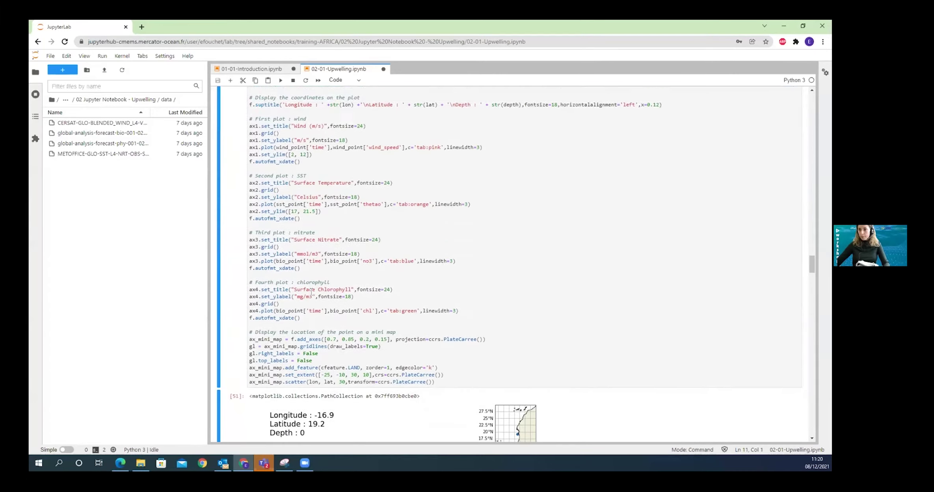
pyautogui.scroll(-1, 311, 293)
pyautogui.scroll(2, 431, 200)
pyautogui.scroll(-2, 452, 209)
pyautogui.scroll(-2, 503, 198)
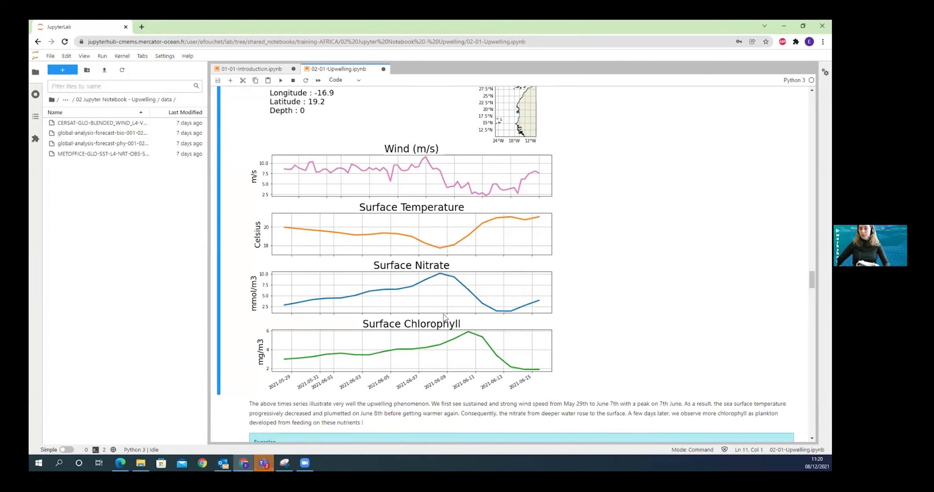
pyautogui.scroll(-1, 445, 318)
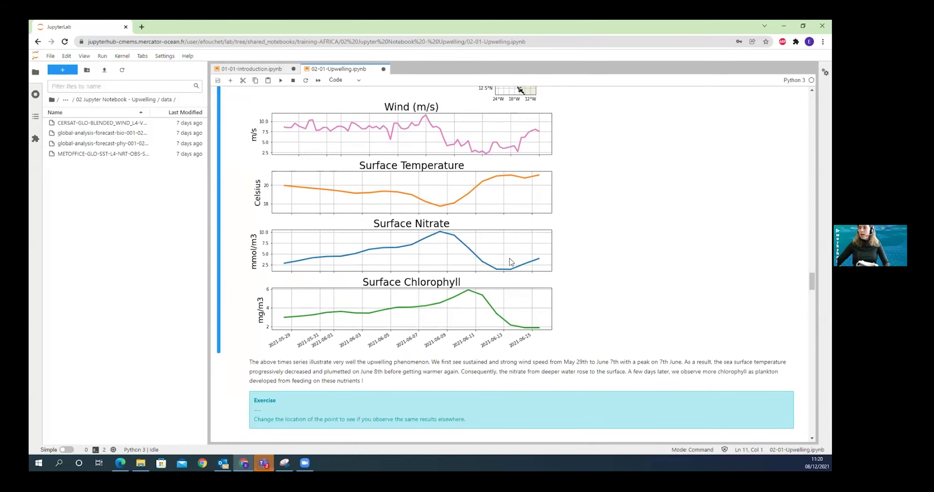
# Look through the rest of the notebook, from the vertical section animation to the fishing ship map in section 5, Conclusion.
pyautogui.scroll(-10, 463, 304)
pyautogui.scroll(-15, 518, 303)
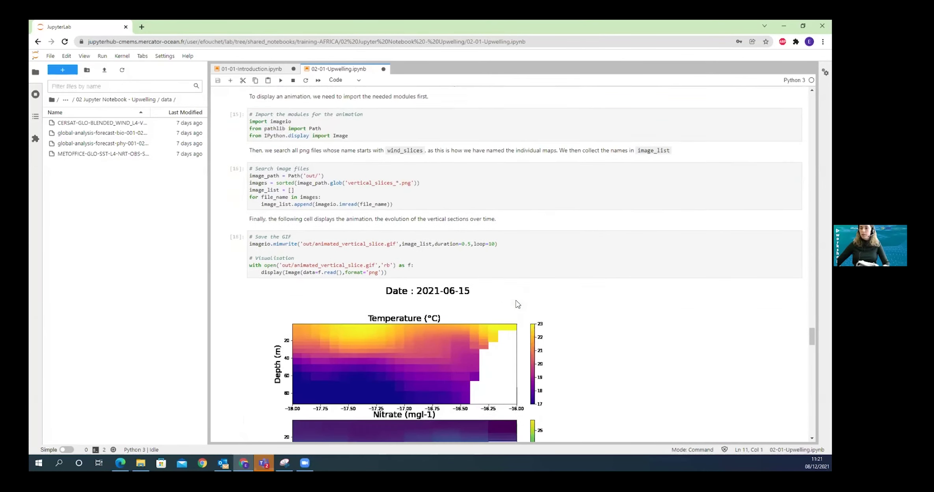
pyautogui.scroll(-5, 469, 303)
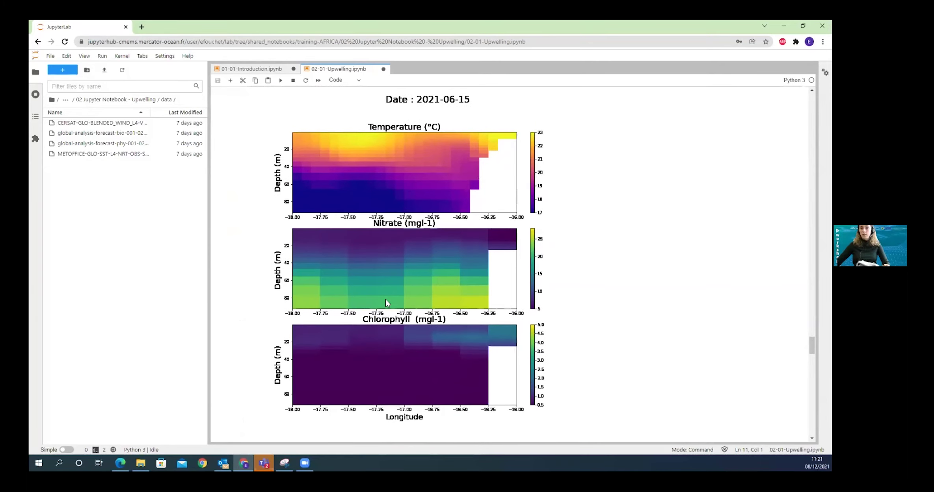
pyautogui.scroll(-10, 385, 303)
pyautogui.scroll(-20, 504, 279)
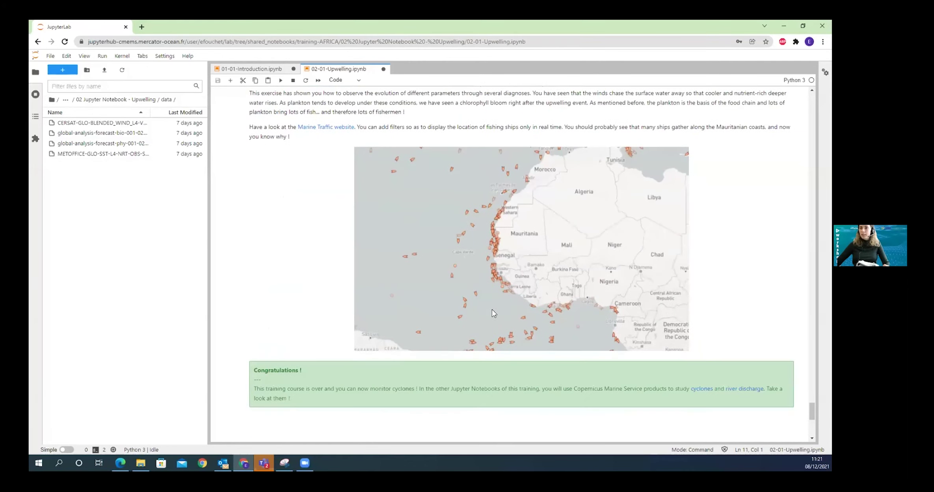
pyautogui.scroll(2, 356, 251)
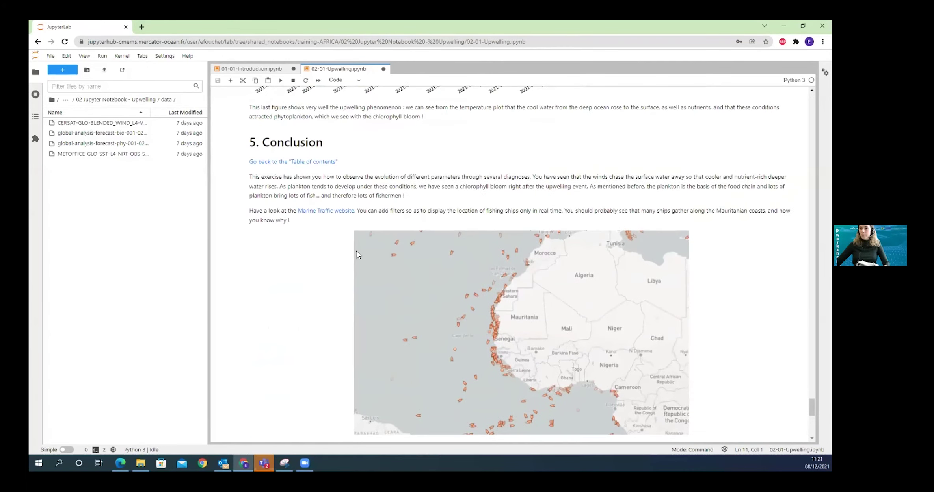
# Open the linked Marine Traffic website, expand its Ship Type filter and view the fishing vessels along the West African coast.
pyautogui.click(323, 212)
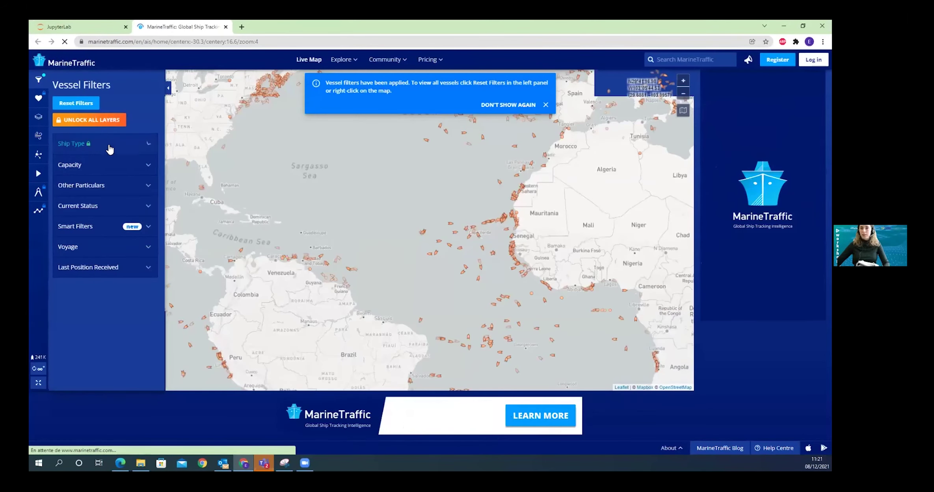
pyautogui.click(108, 146)
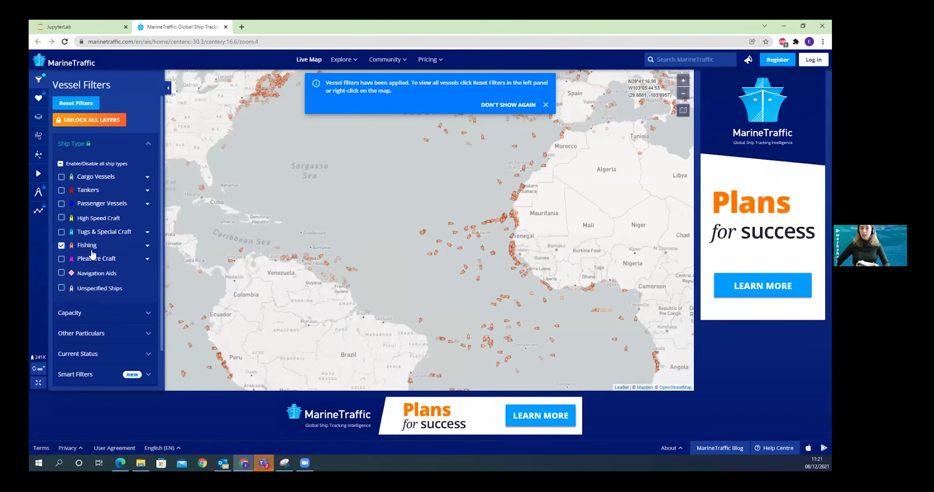
pyautogui.moveTo(508, 212); pyautogui.dragTo(479, 219)
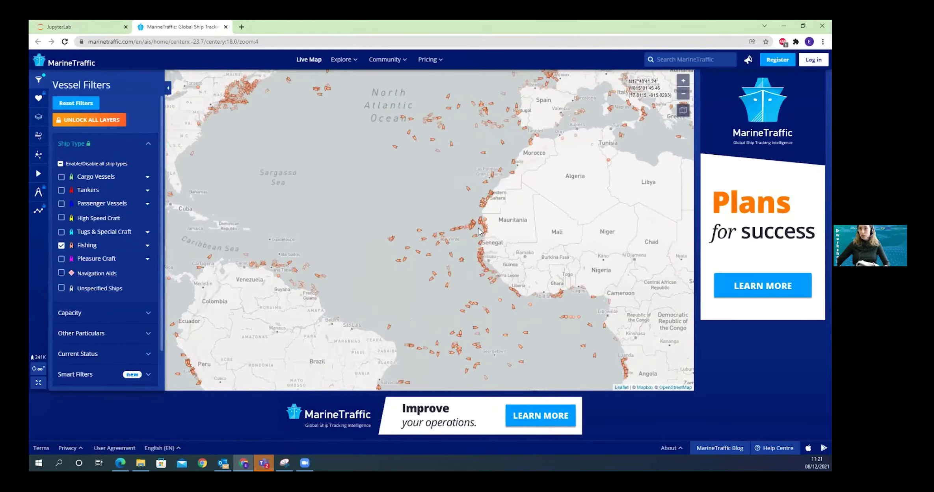
# Return to JupyterLab and browse up to the training-AFRICA folder to view the available training notebooks.
pyautogui.click(98, 23)
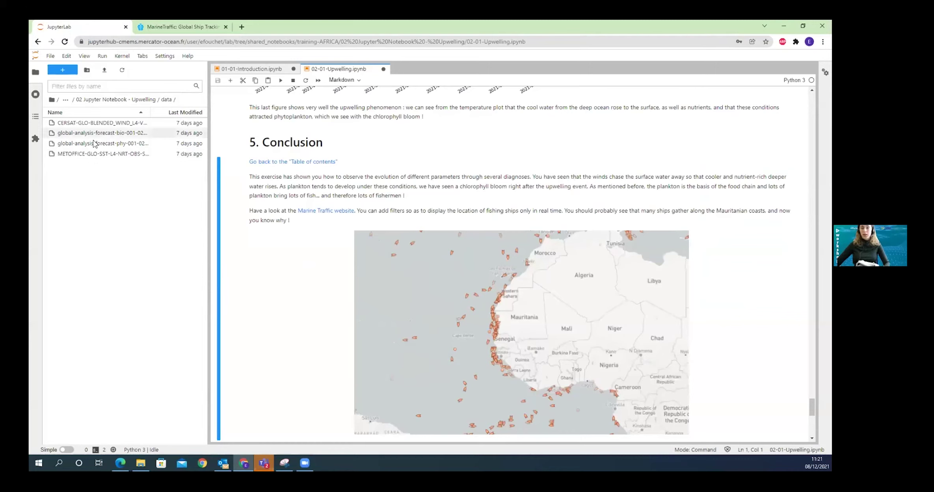
pyautogui.click(110, 101)
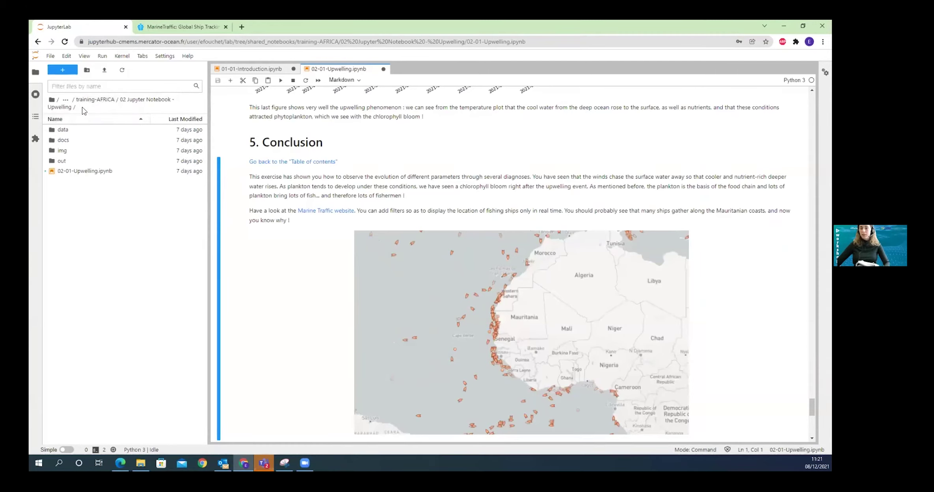
pyautogui.click(86, 99)
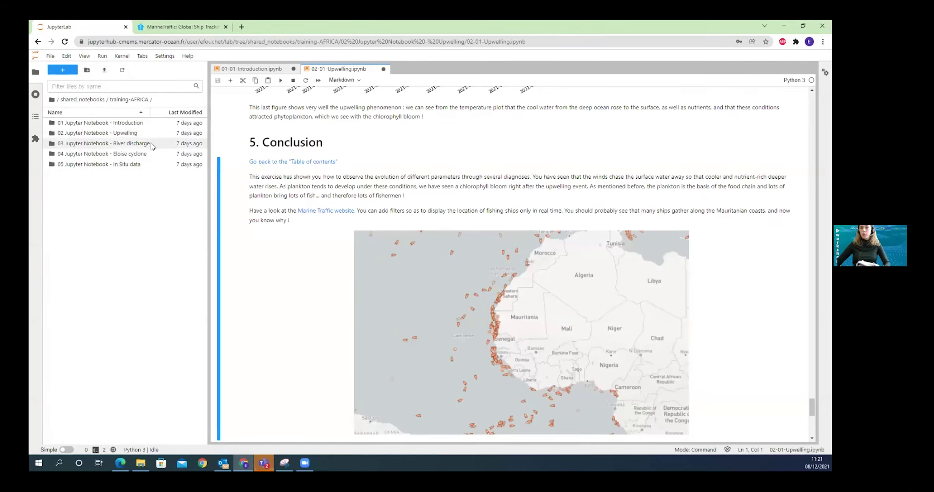
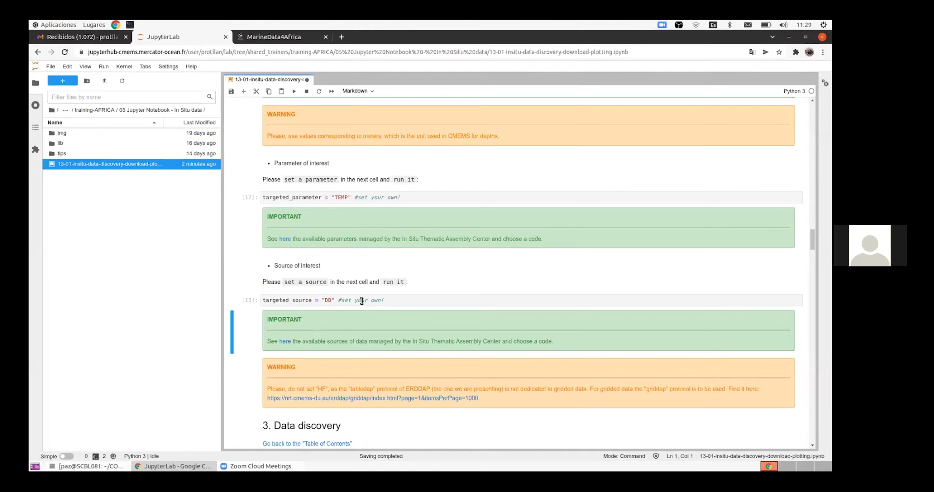
# Save the in situ notebook and run the cell that summarizes the constraints in section 3, Data discovery.
pyautogui.press('Down')
pyautogui.press('Down')
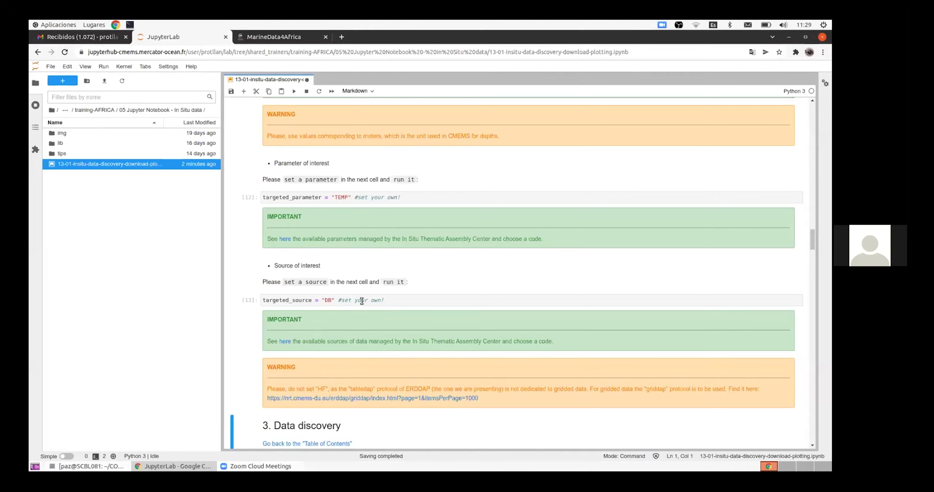
pyautogui.hotkey('ctrl', 's')
pyautogui.press('Down')
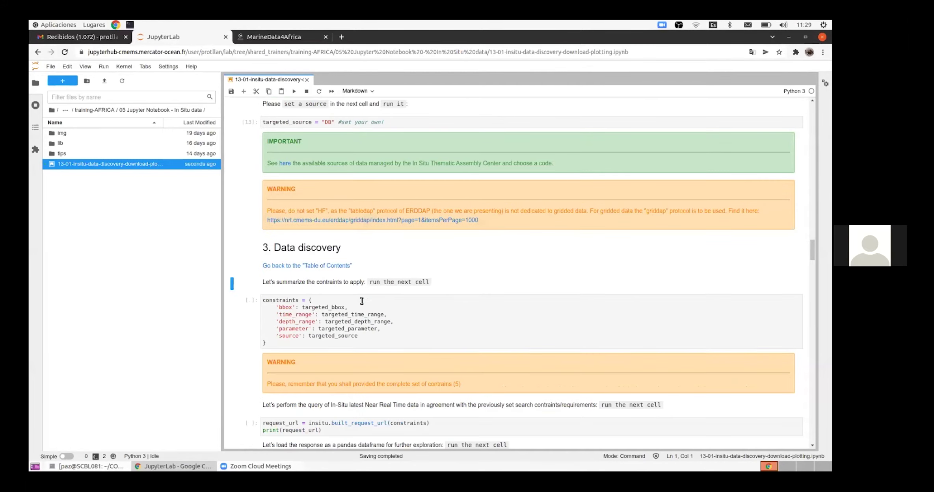
pyautogui.press('Down')
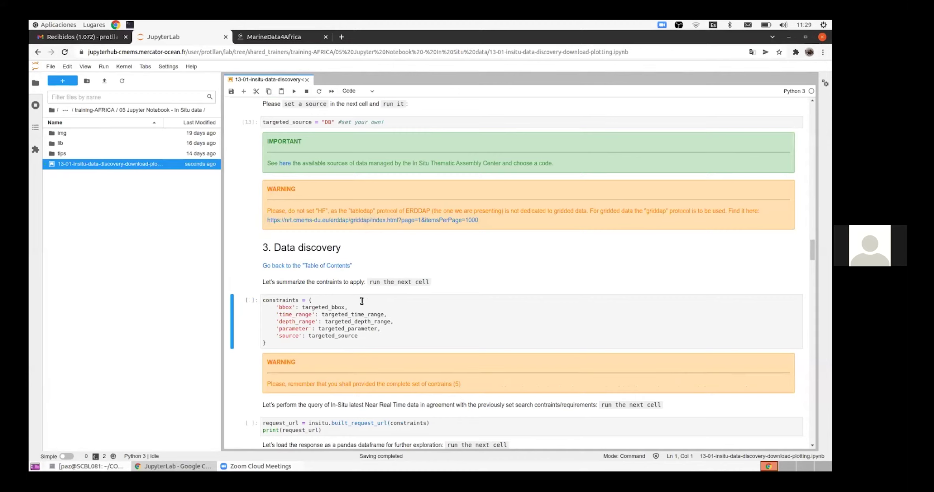
pyautogui.hotkey('shift', 'Return')
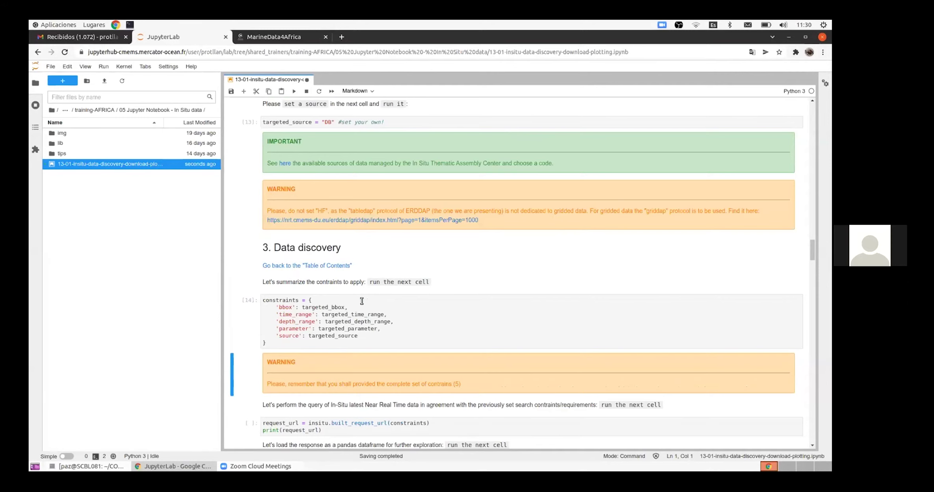
# Run the cell that builds and prints the request URL, and open the printed link to the ERDDAP data table.
pyautogui.hotkey('shift', 'Return')
pyautogui.hotkey('shift', 'Return')
pyautogui.hotkey('shift', 'Return')
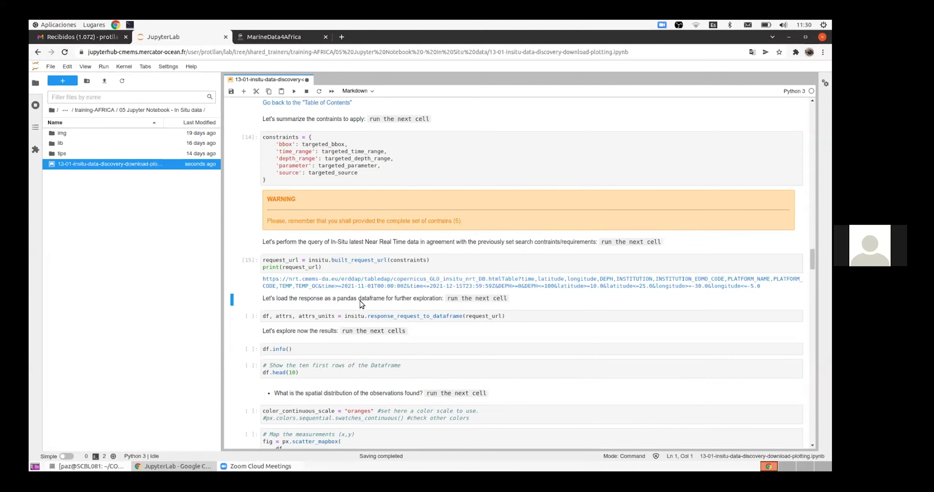
pyautogui.click(344, 283)
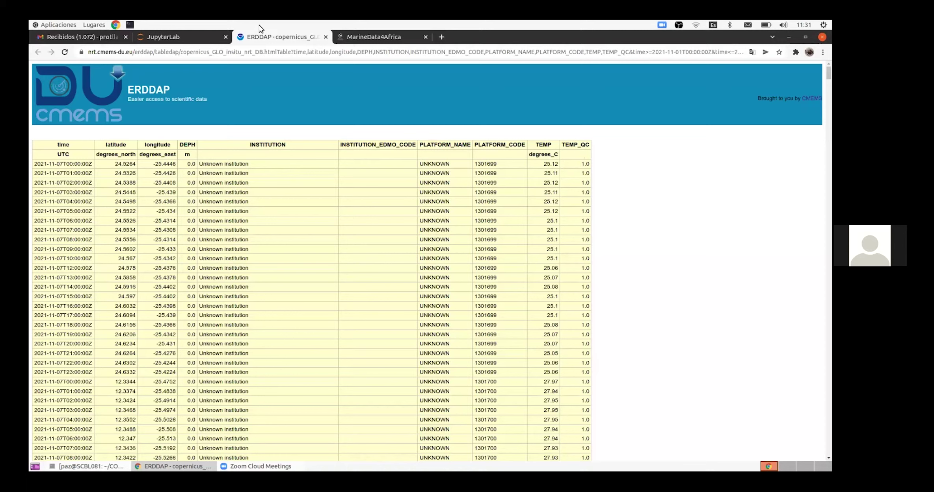
# Back in JupyterLab, open the insitu-references.ipynb notebook from the tips folder.
pyautogui.click(189, 37)
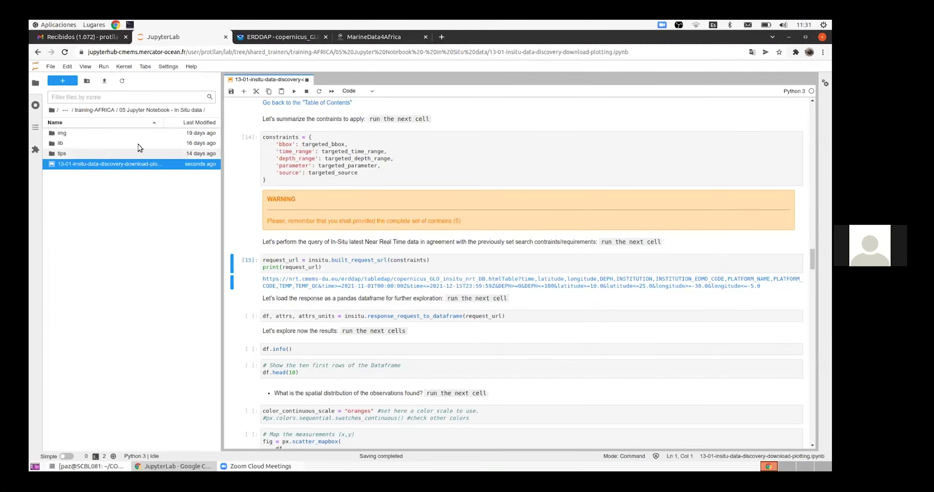
pyautogui.doubleClick(88, 152)
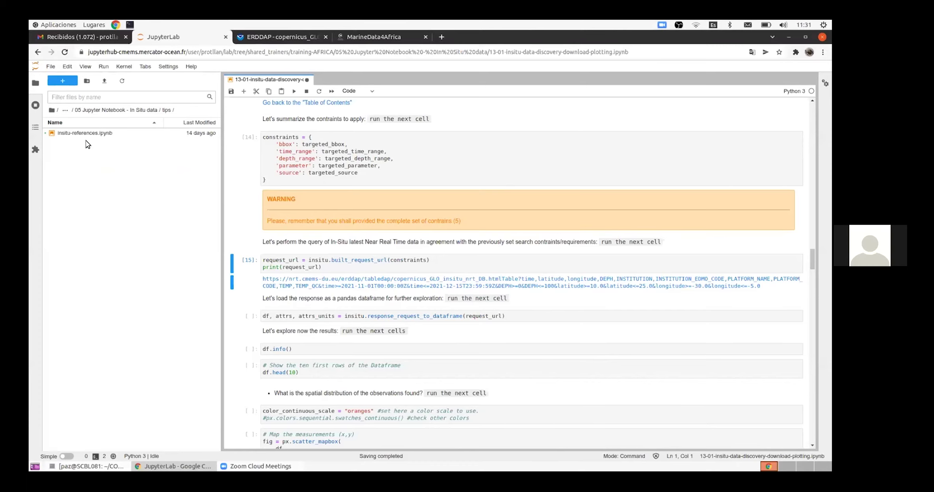
pyautogui.doubleClick(93, 133)
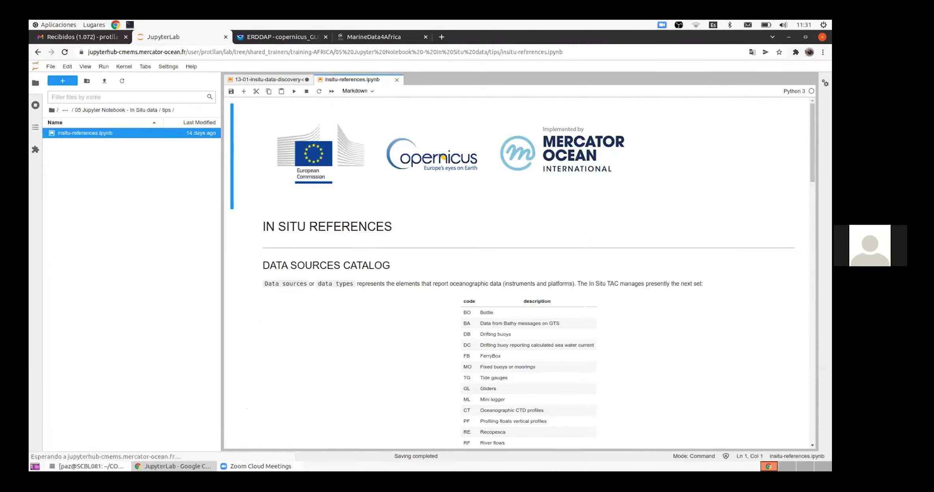
# Look through the data sources, parameters and quality flags catalogs, and compare the quality flag codes with the ERDDAP table.
pyautogui.press('Down')
pyautogui.press('Down')
pyautogui.press('Down')
pyautogui.press('Down')
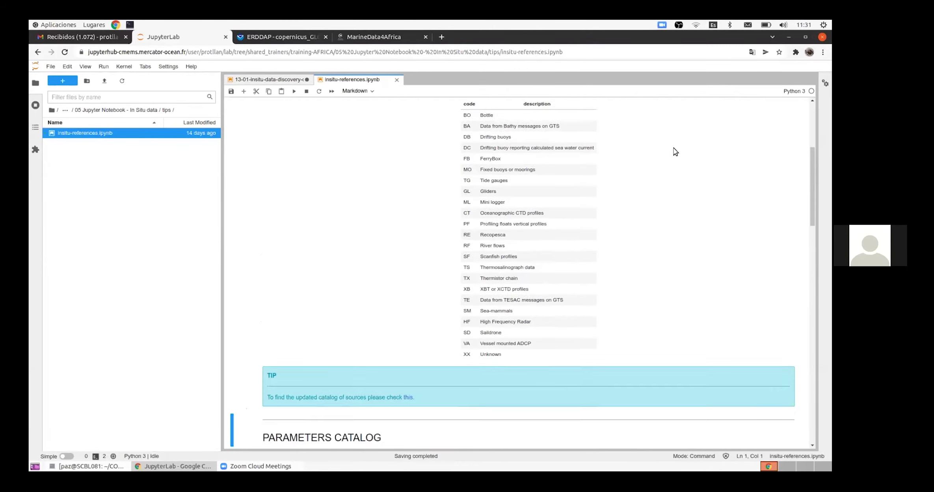
pyautogui.press('Down')
pyautogui.press('Down')
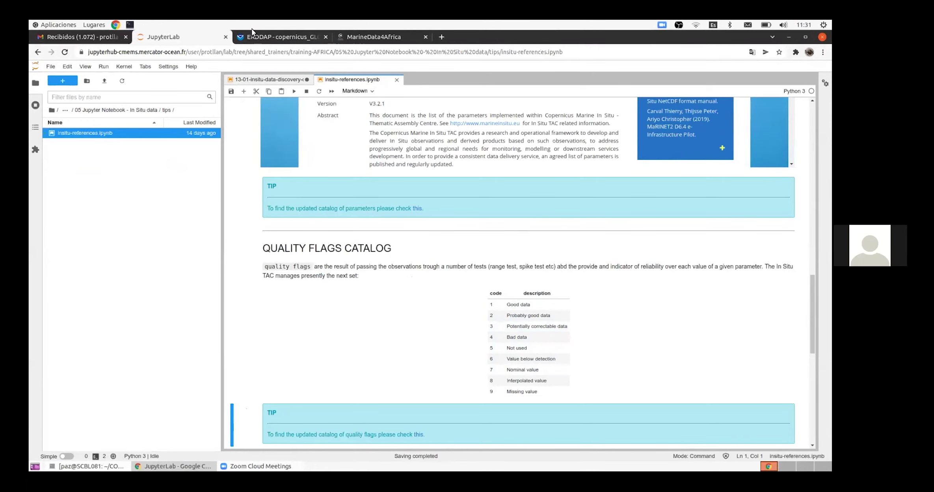
pyautogui.click(244, 38)
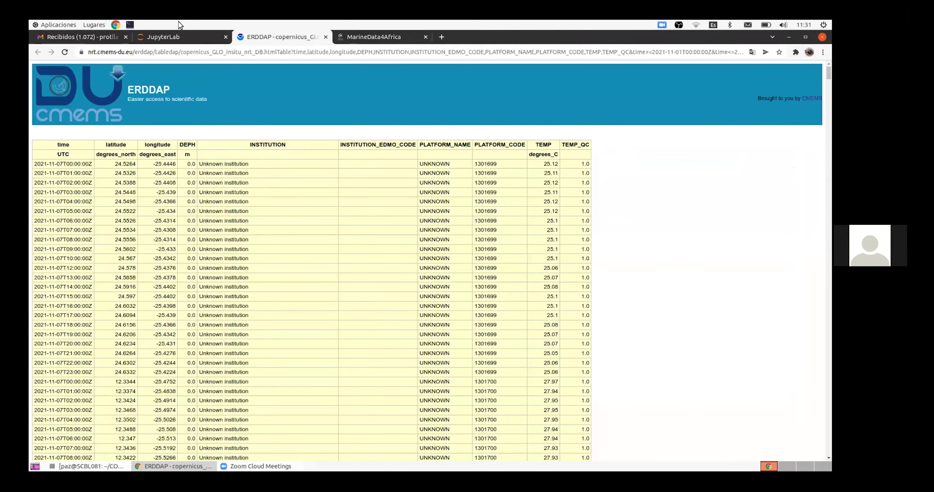
pyautogui.click(155, 35)
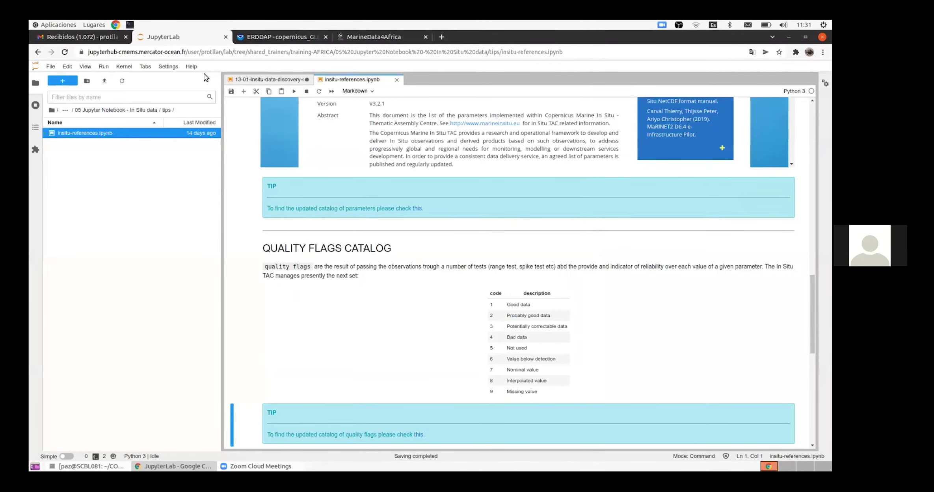
# Return to the in situ data discovery notebook and run the cell that loads the response as a pandas dataframe.
pyautogui.click(253, 80)
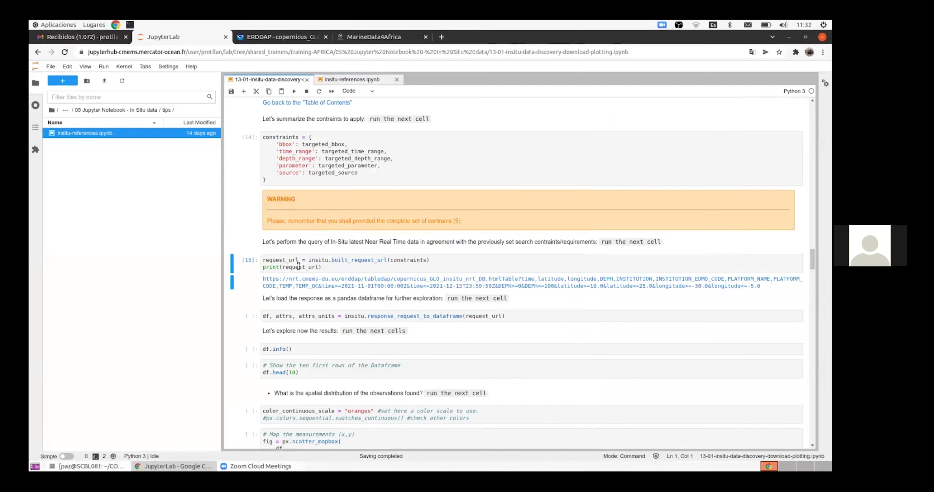
pyautogui.click(298, 316)
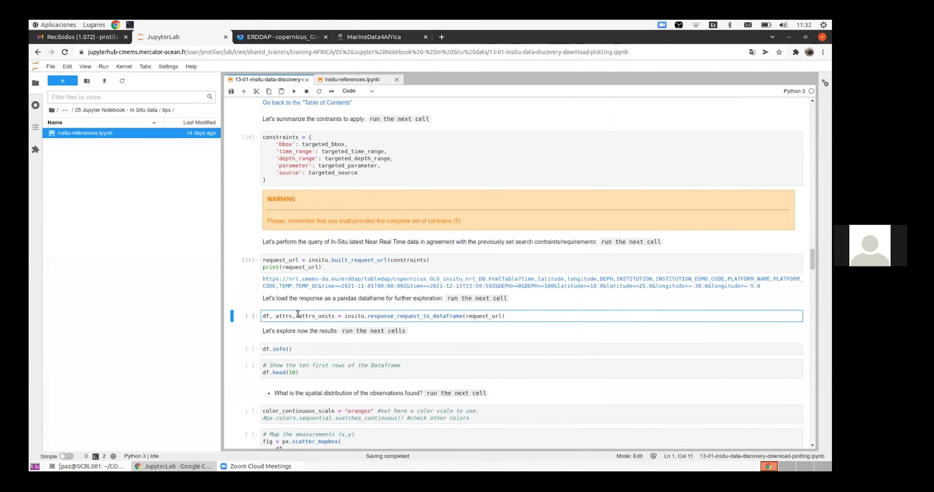
pyautogui.hotkey('shift', 'Return')
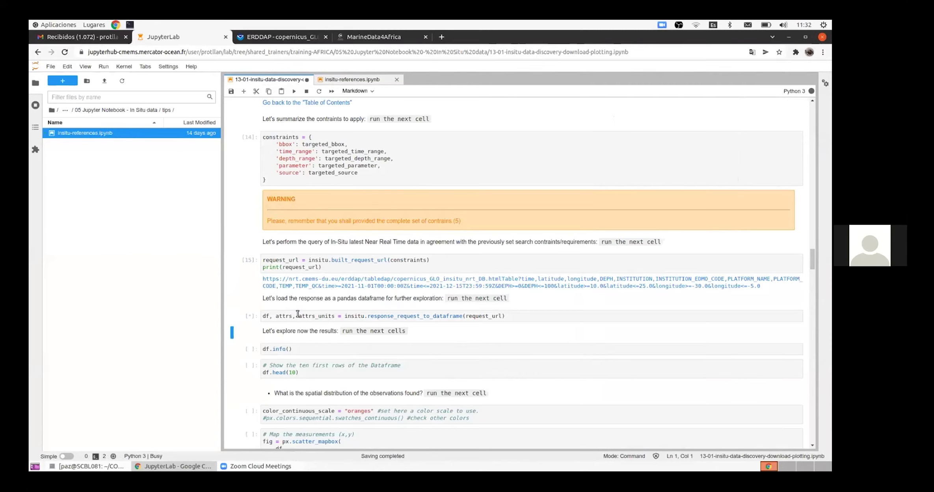
# Highlight the response_request_to_dataframe function name and list the contents of the 05 Jupyter Notebook - In Situ data folder.
pyautogui.doubleClick(381, 316)
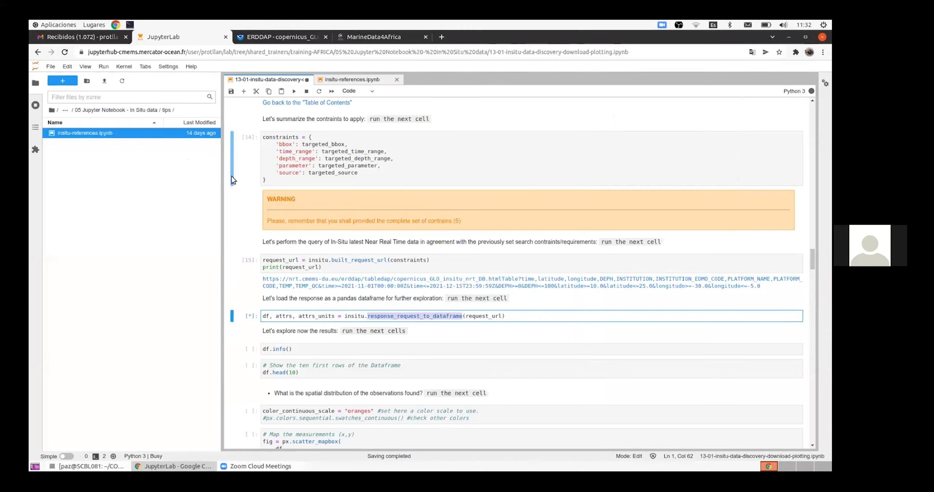
pyautogui.click(132, 111)
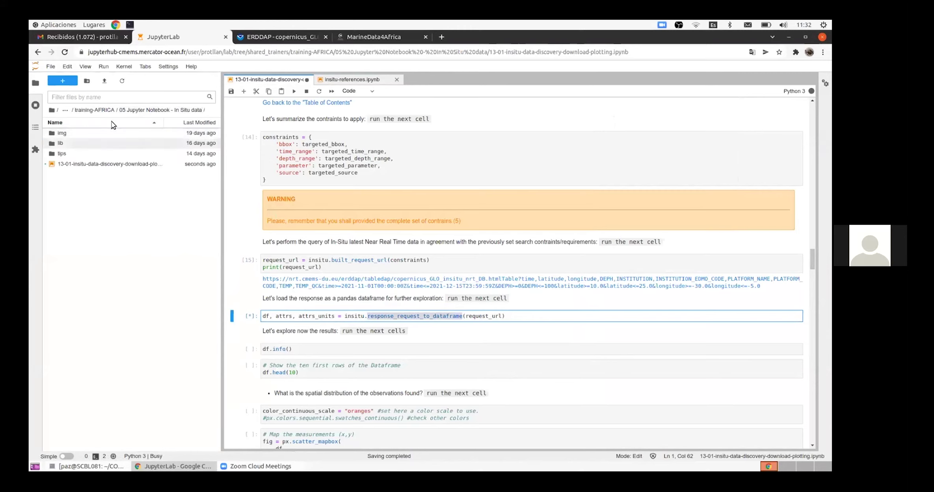
pyautogui.click(367, 333)
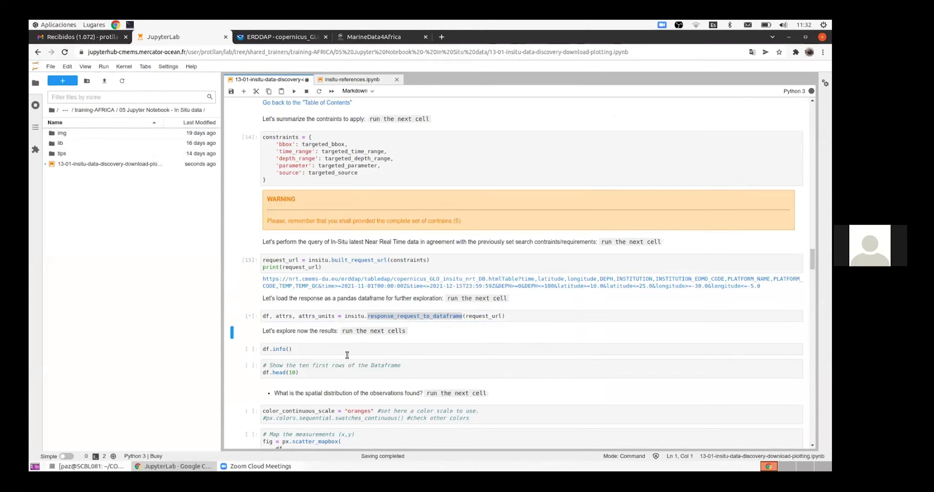
# Run the cells that show the dataframe's info and its first ten rows.
pyautogui.click(323, 350)
pyautogui.hotkey('shift', 'Return')
pyautogui.hotkey('shift', 'Return')
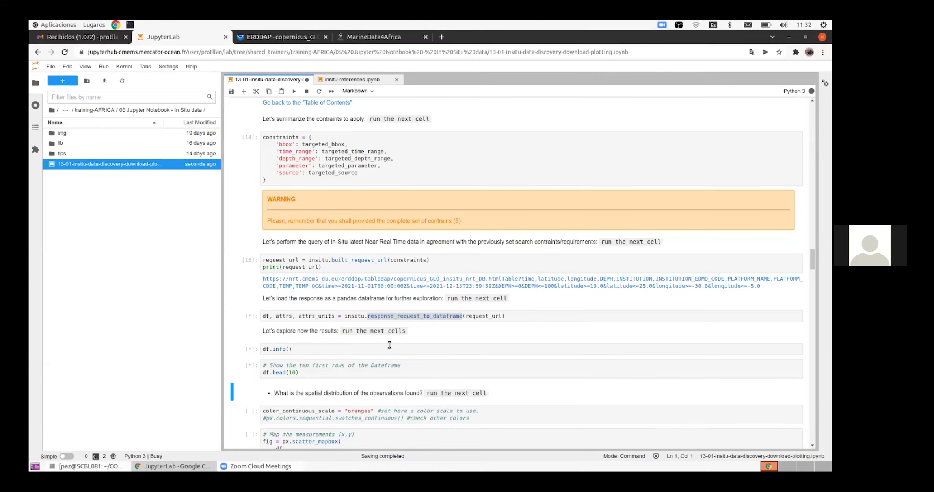
pyautogui.click(401, 316)
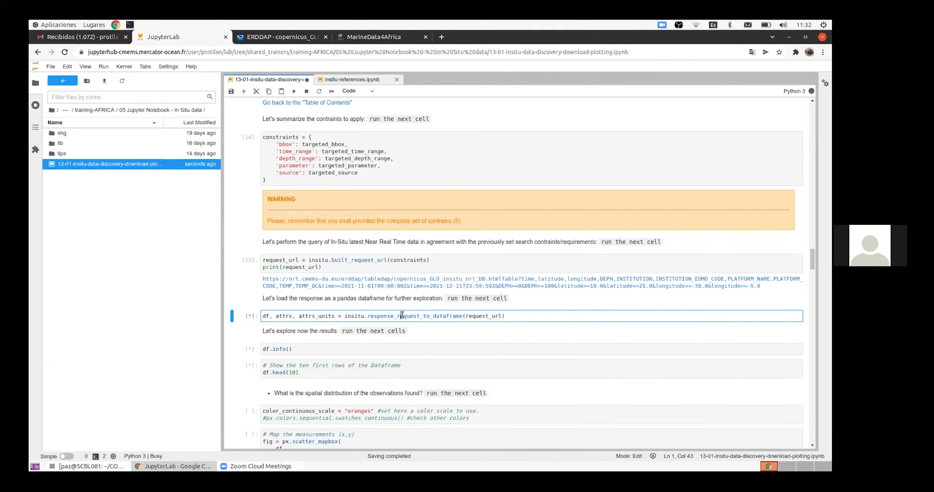
pyautogui.click(431, 343)
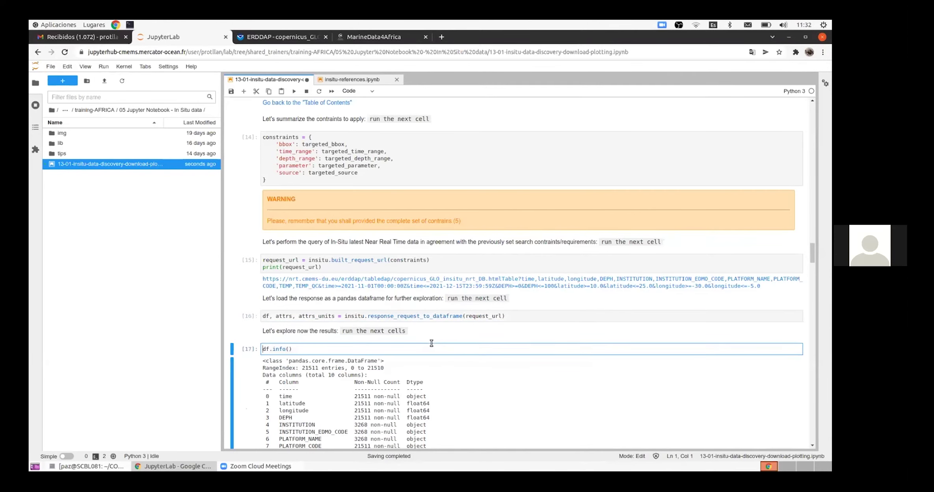
pyautogui.hotkey('shift', 'Return')
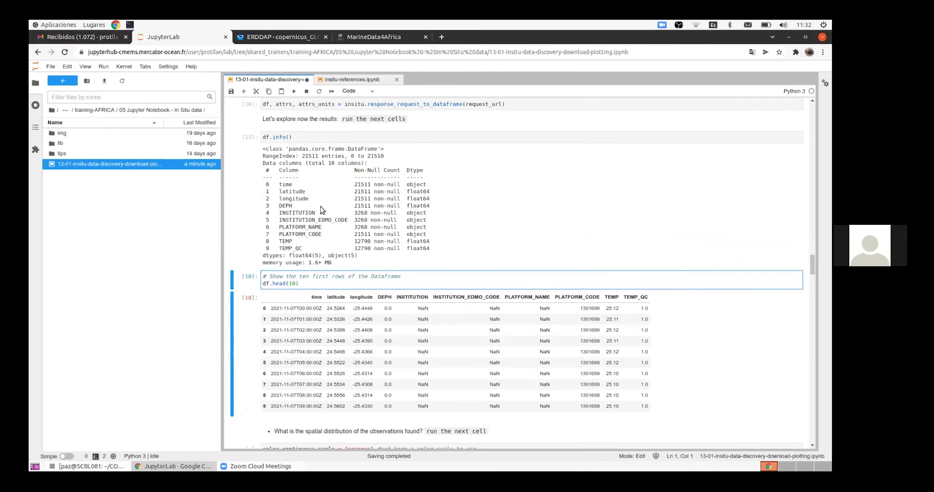
pyautogui.click(301, 276)
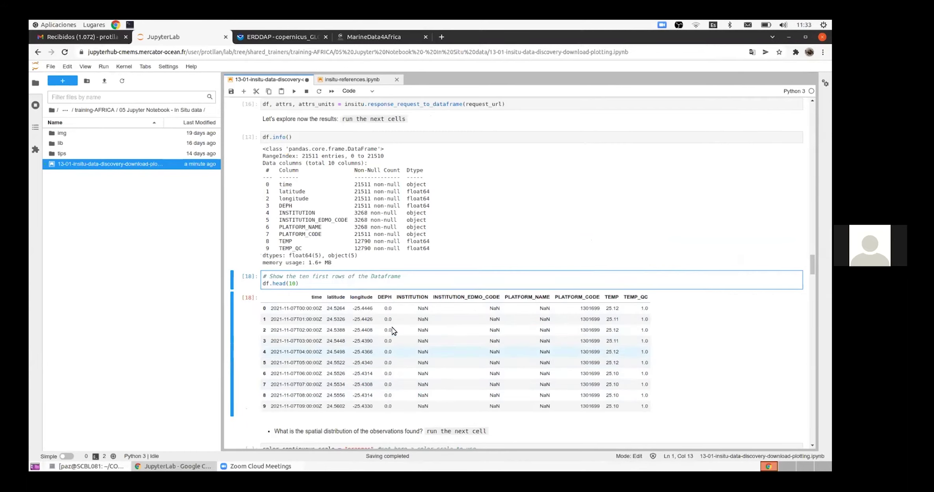
pyautogui.click(351, 284)
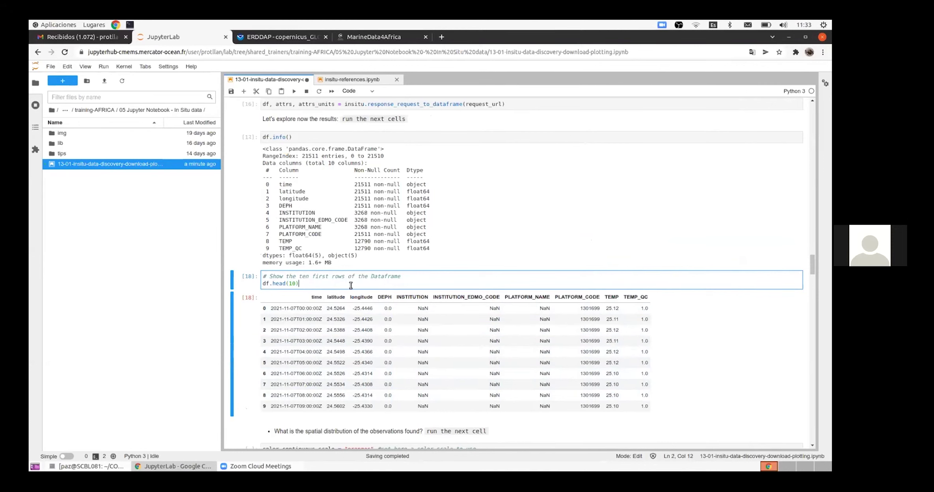
pyautogui.hotkey('shift', 'Return')
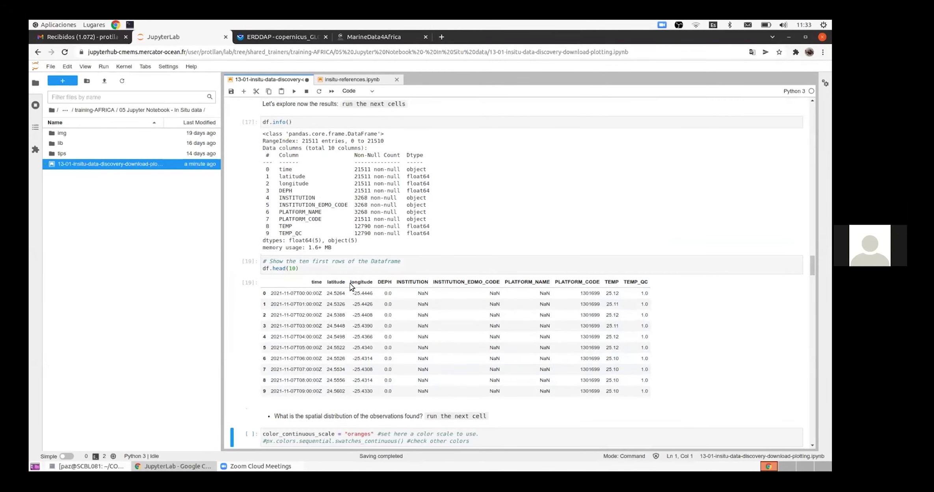
# Run the "oranges" color scale cell and the scatter map cell to plot the observations' spatial distribution.
pyautogui.press('Down')
pyautogui.press('Down')
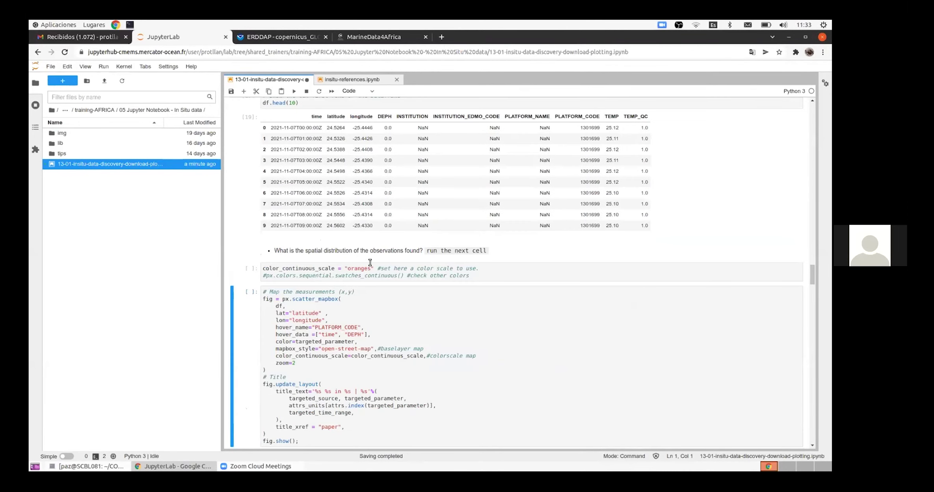
pyautogui.click(361, 273)
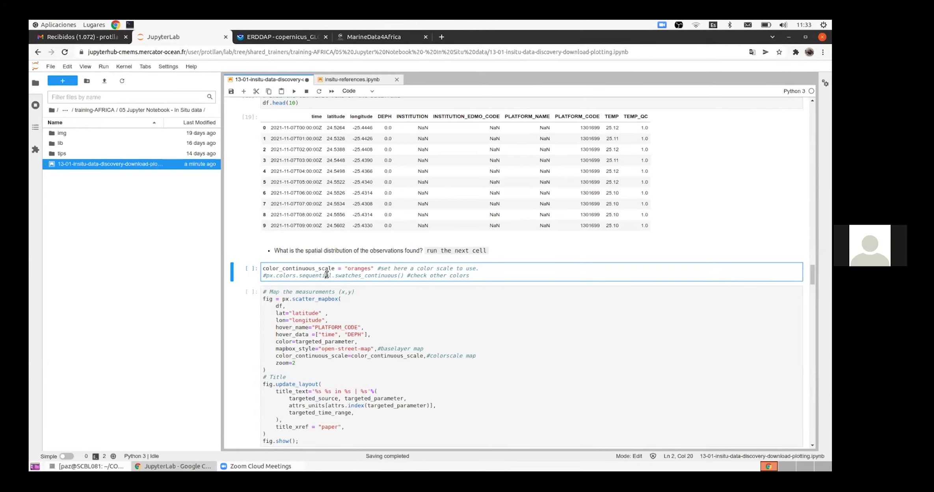
pyautogui.hotkey('shift', 'Return')
pyautogui.hotkey('shift', 'Return')
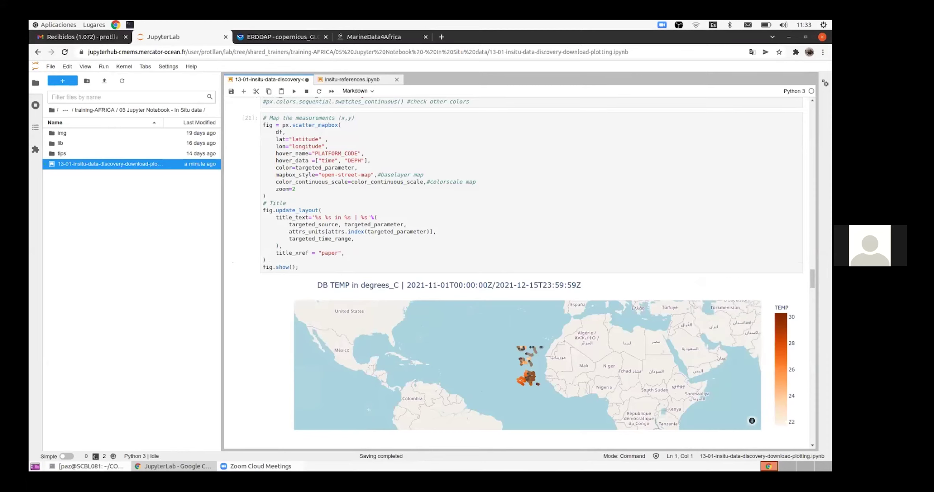
pyautogui.click(351, 225)
pyautogui.moveTo(513, 375)
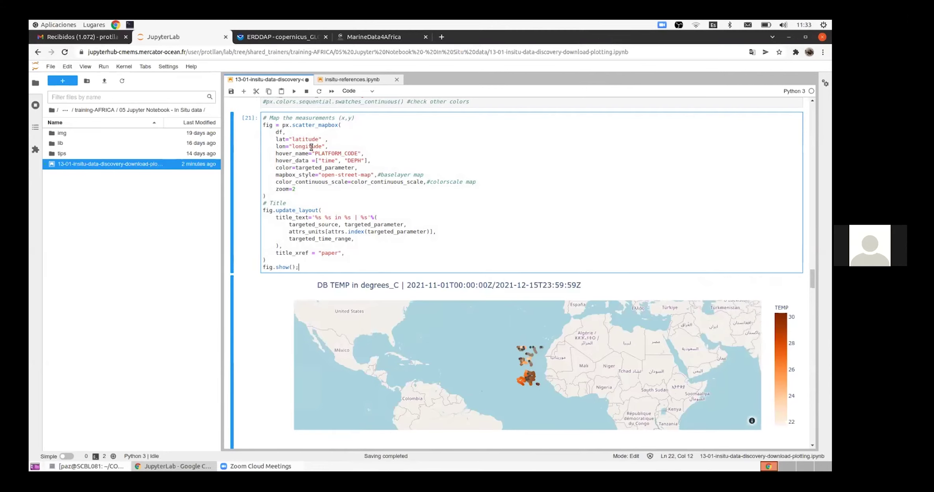
# Run the temporal distribution cells, from the observations-per-day calculation and RdYlBu_r colormap through both calendar plots.
pyautogui.hotkey('shift', 'Return')
pyautogui.hotkey('shift', 'Return')
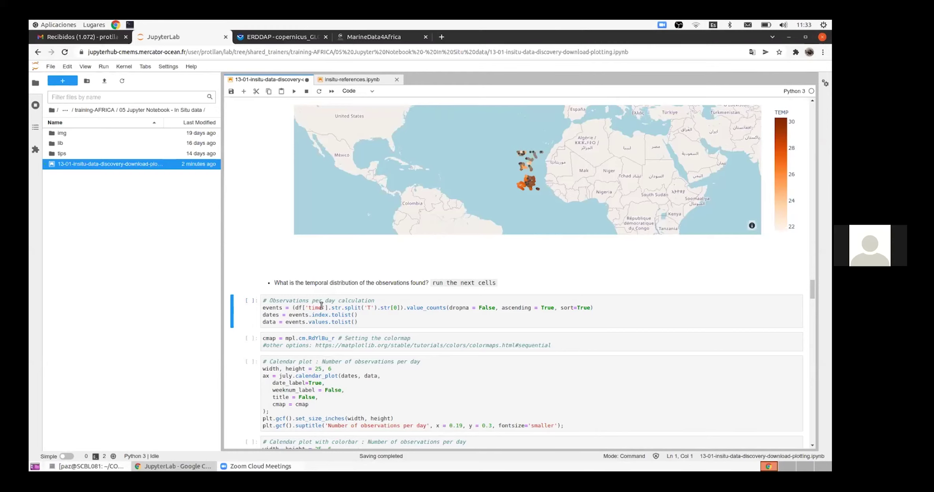
pyautogui.hotkey('shift', 'Return')
pyautogui.hotkey('shift', 'Return')
pyautogui.hotkey('shift', 'Return')
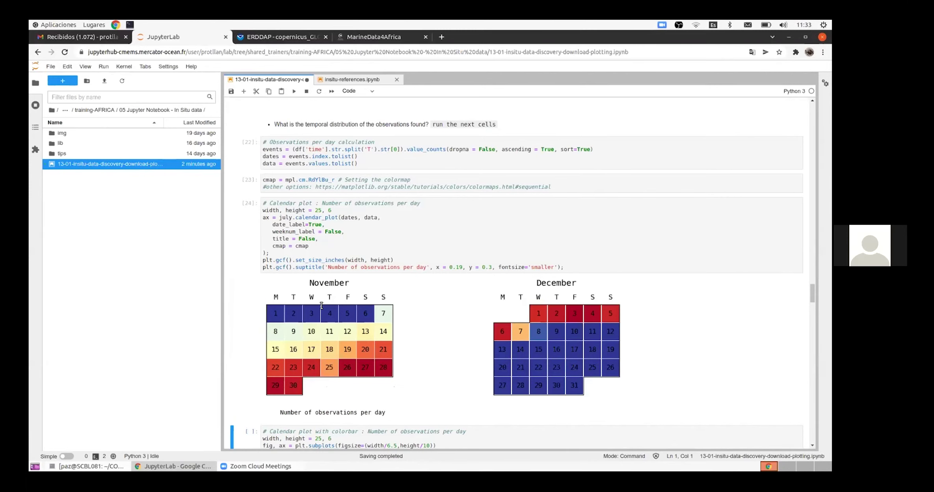
pyautogui.hotkey('shift', 'Return')
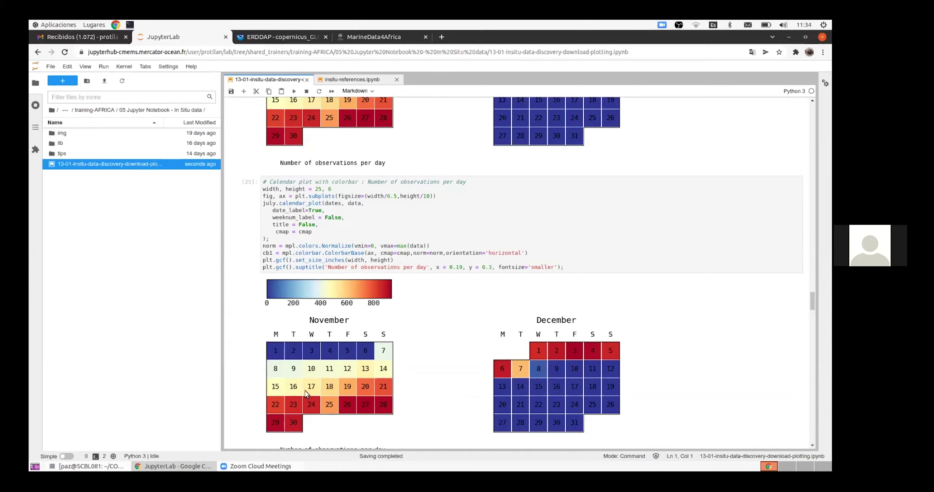
# Rerun the colorbar calendar plot and run the histogram of observations per platform colored by INSTITUTION_EDMO_CODE.
pyautogui.click(542, 261)
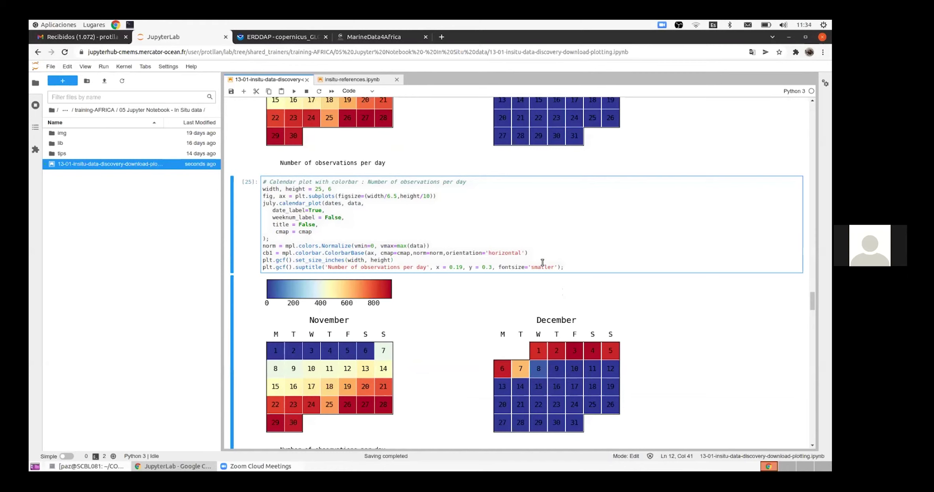
pyautogui.hotkey('shift', 'Return')
pyautogui.hotkey('shift', 'Return')
pyautogui.hotkey('shift', 'Return')
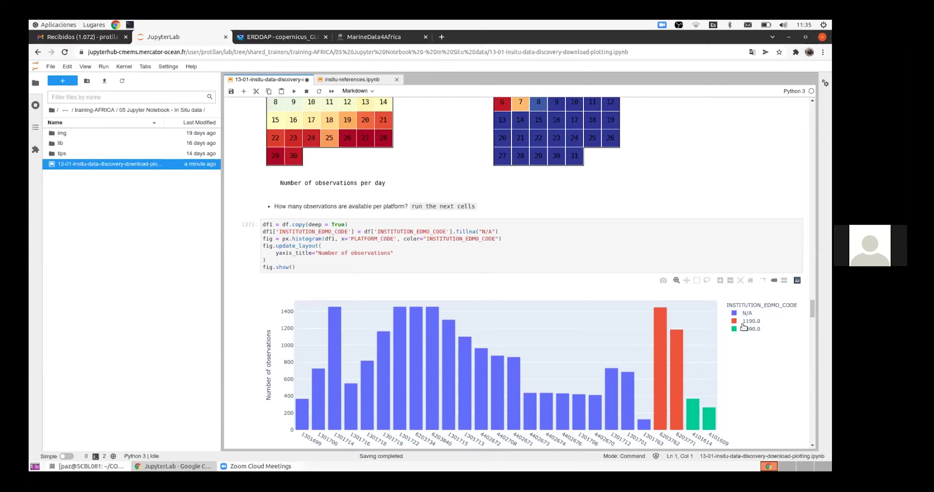
pyautogui.moveTo(674, 425)
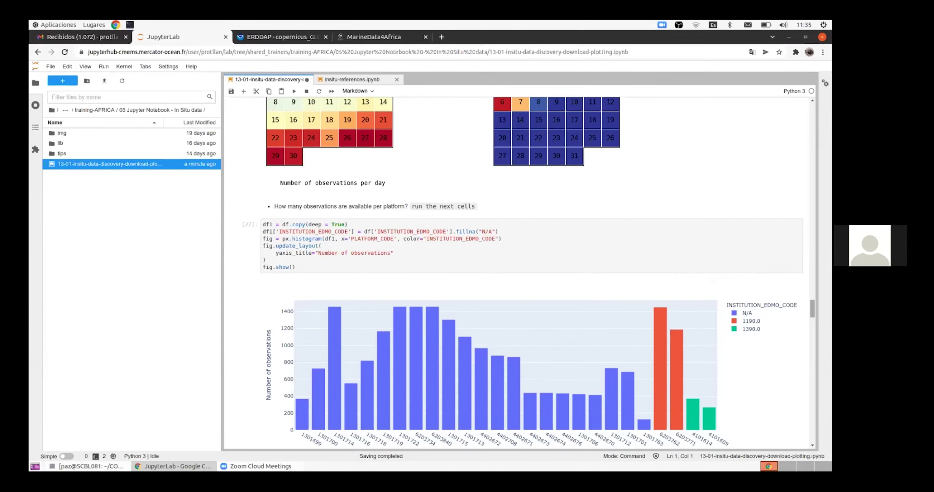
# Run the cells that set institution_edmo_code to '1390' and load that institution's Sea Data Net report.
pyautogui.scroll(-3, 811, 310)
pyautogui.scroll(-1, 811, 309)
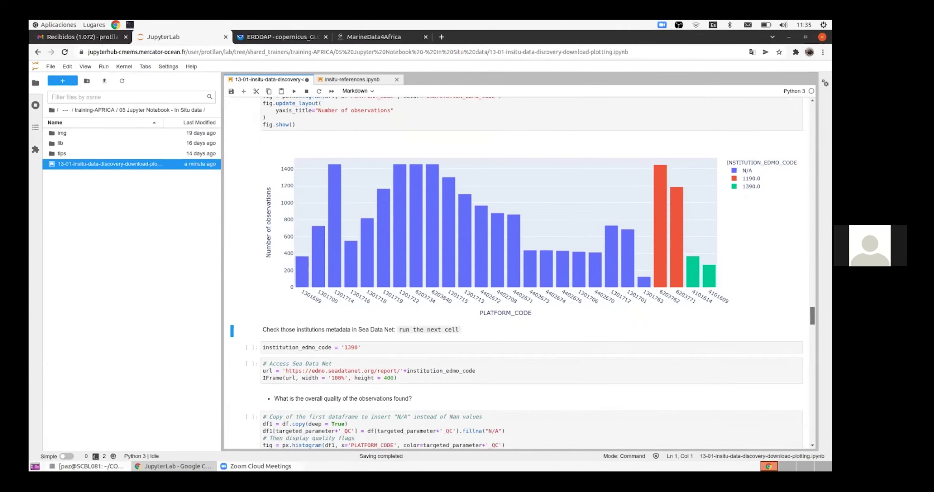
pyautogui.scroll(2, 812, 309)
pyautogui.scroll(-2, 812, 313)
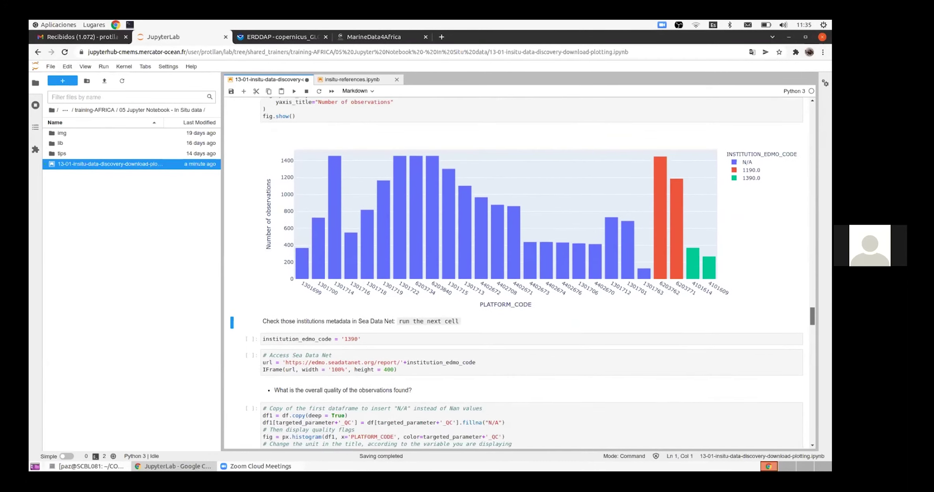
pyautogui.click(379, 336)
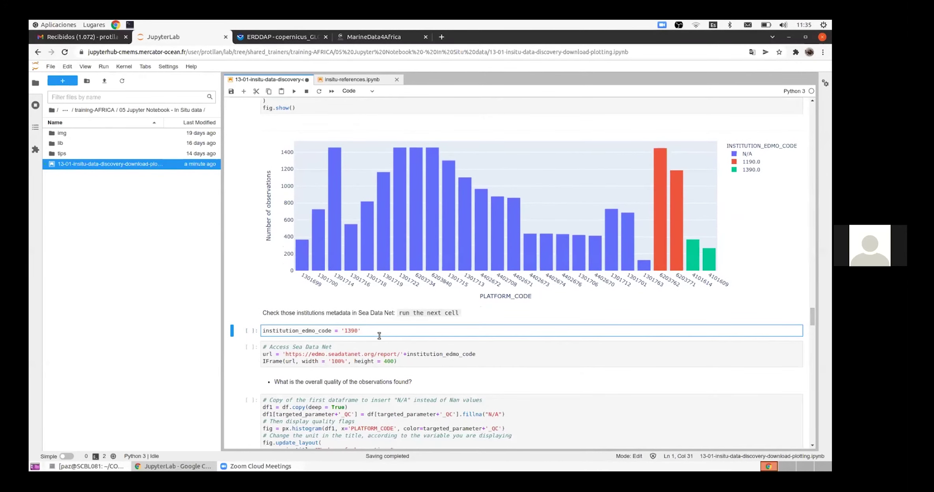
pyautogui.hotkey('shift', 'Return')
pyautogui.hotkey('shift', 'Return')
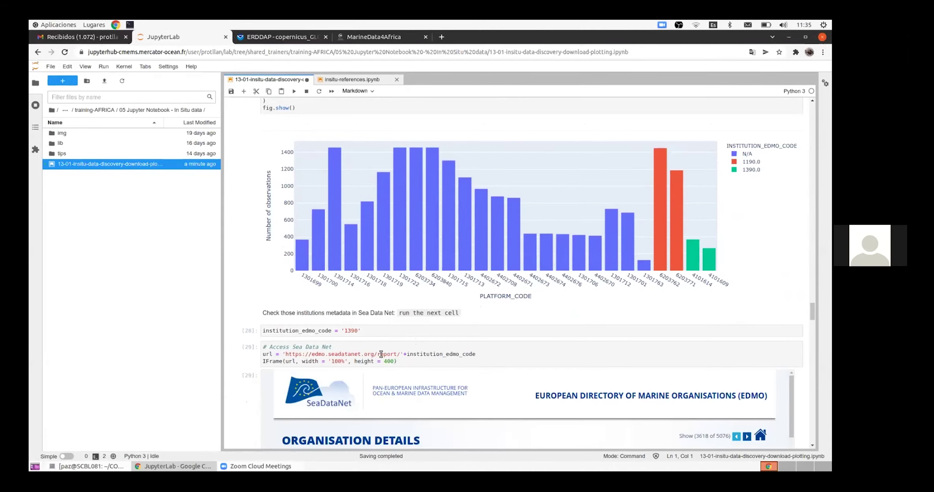
pyautogui.scroll(5, 512, 276)
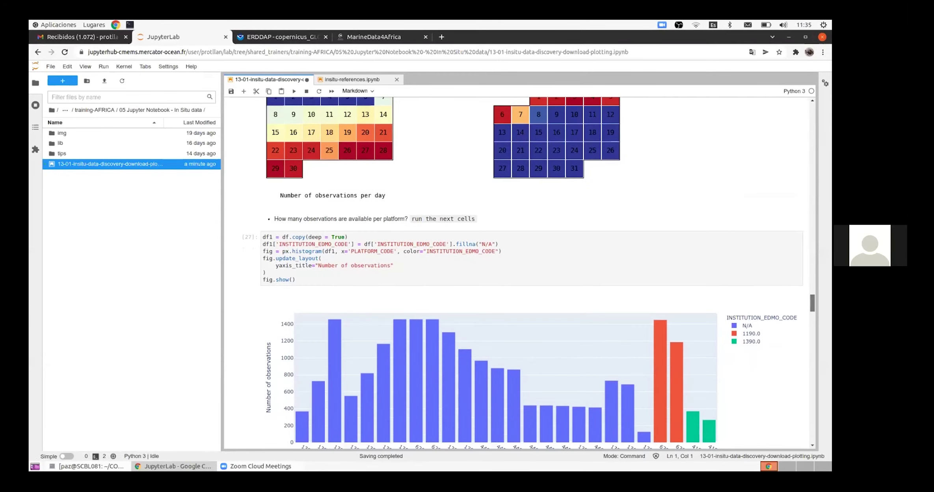
pyautogui.scroll(-8, 532, 276)
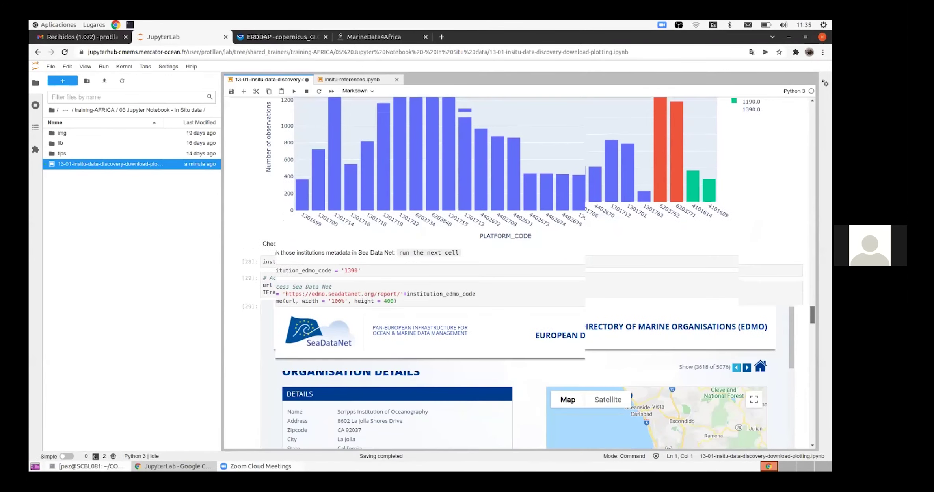
pyautogui.scroll(-1, 473, 327)
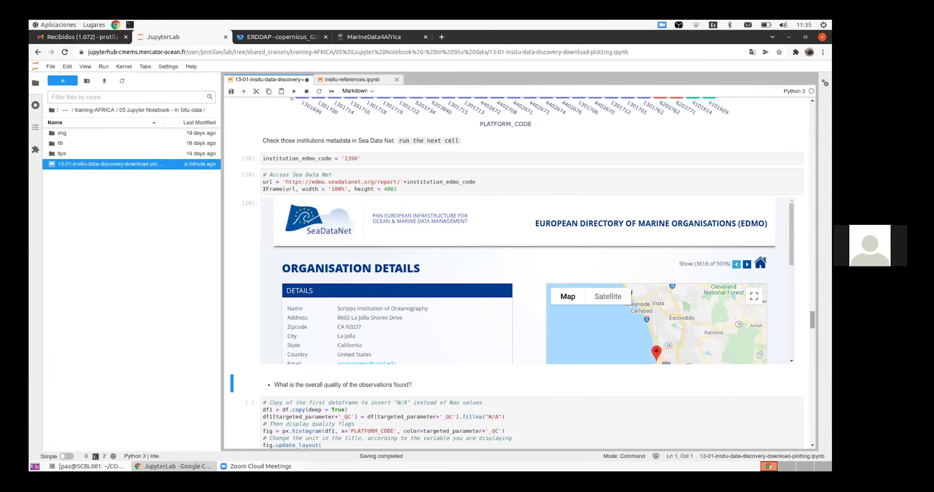
# Run the overall quality cell to plot each platform's observations by the targeted parameter's quality flags.
pyautogui.scroll(-3, 812, 322)
pyautogui.scroll(-4, 553, 307)
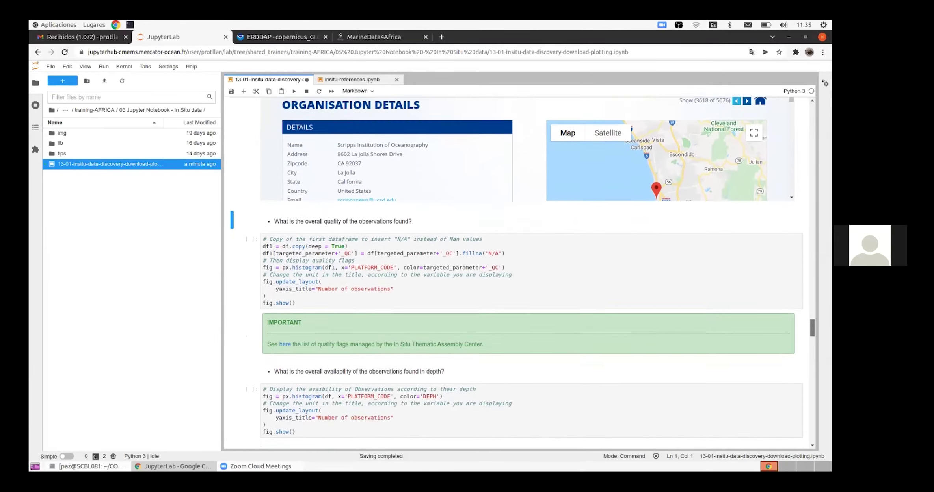
pyautogui.click(351, 229)
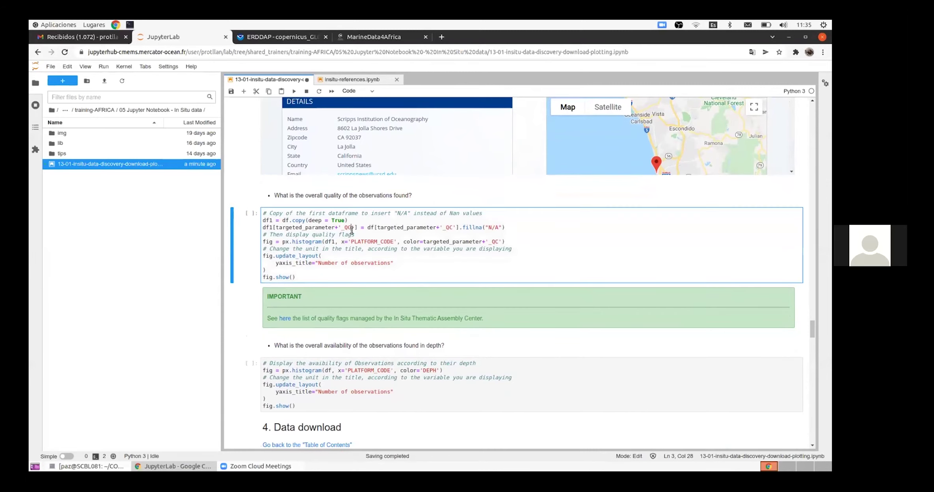
pyautogui.hotkey('shift', 'Return')
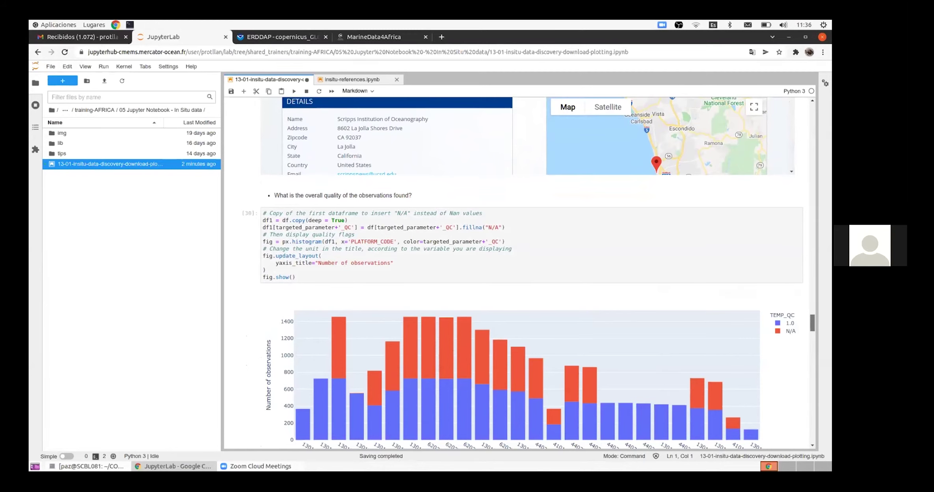
pyautogui.scroll(-2, 812, 324)
pyautogui.scroll(1, 812, 324)
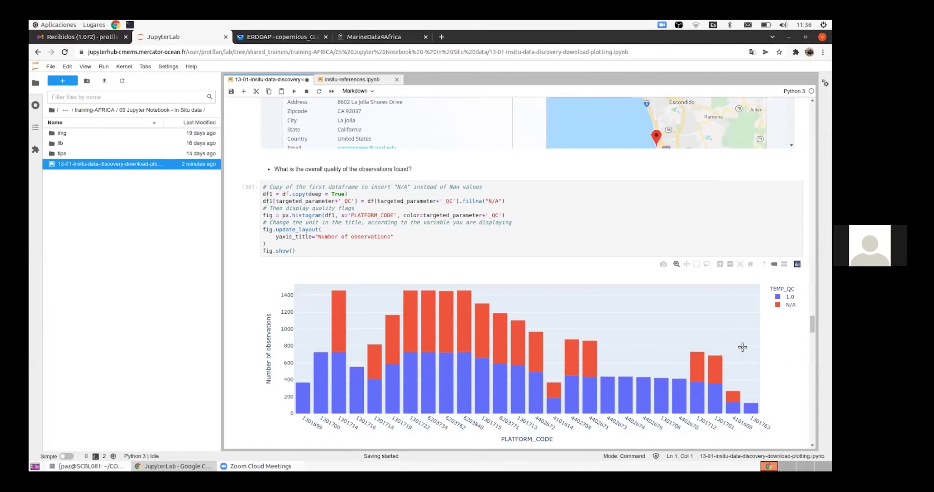
# Run the depth availability cell to plot the number of observations per platform colored by DEPH.
pyautogui.scroll(-3, 516, 274)
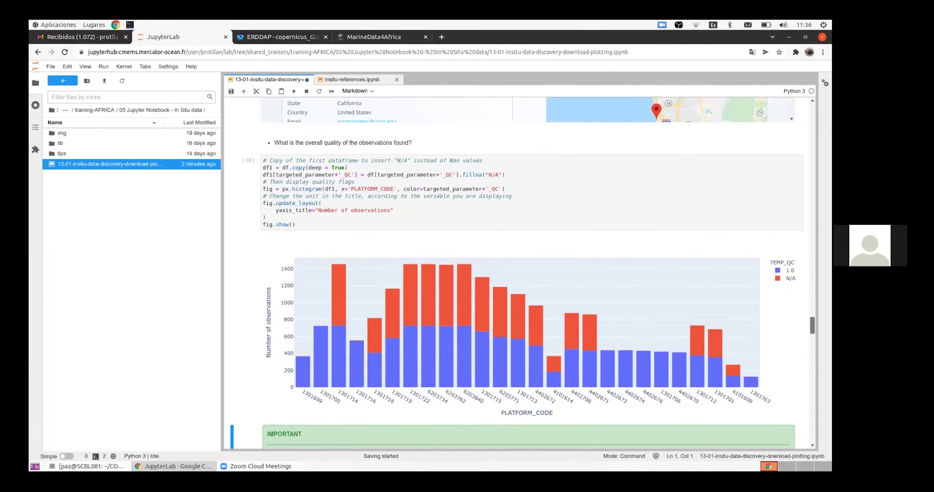
pyautogui.scroll(-5, 515, 273)
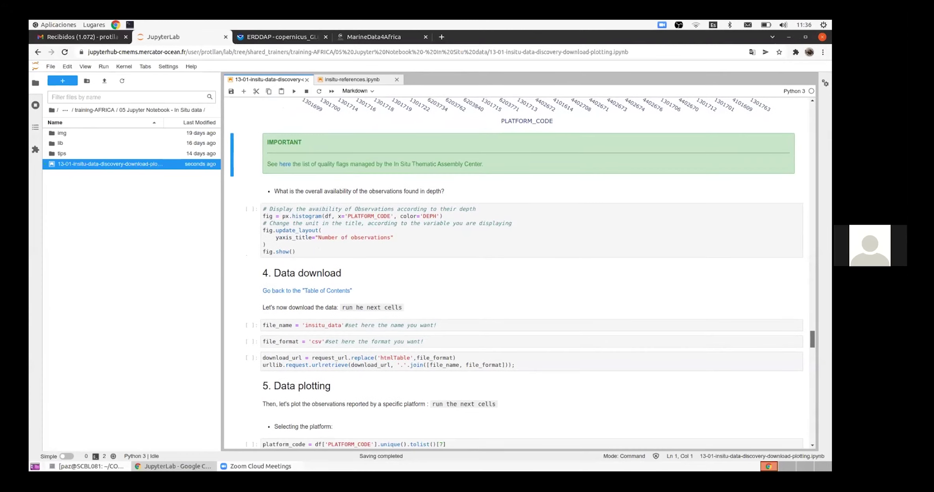
pyautogui.click(498, 234)
pyautogui.hotkey('shift', 'Return')
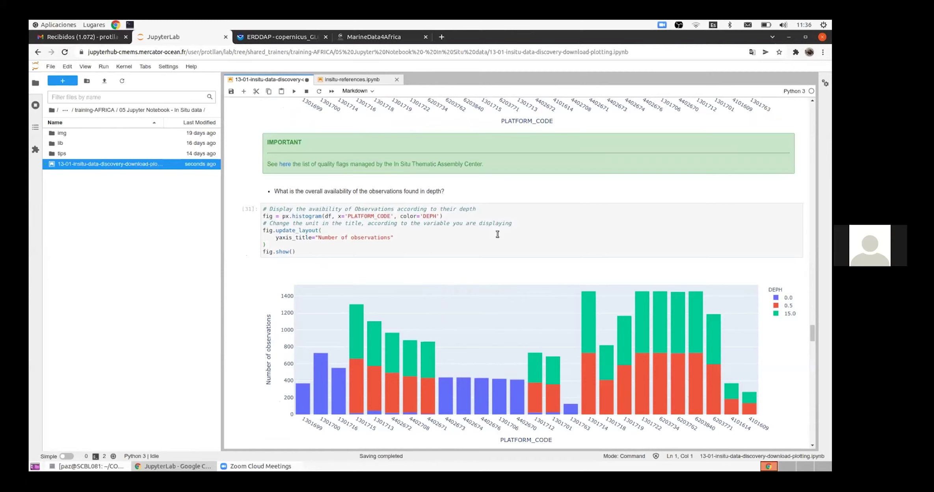
pyautogui.scroll(-5, 662, 276)
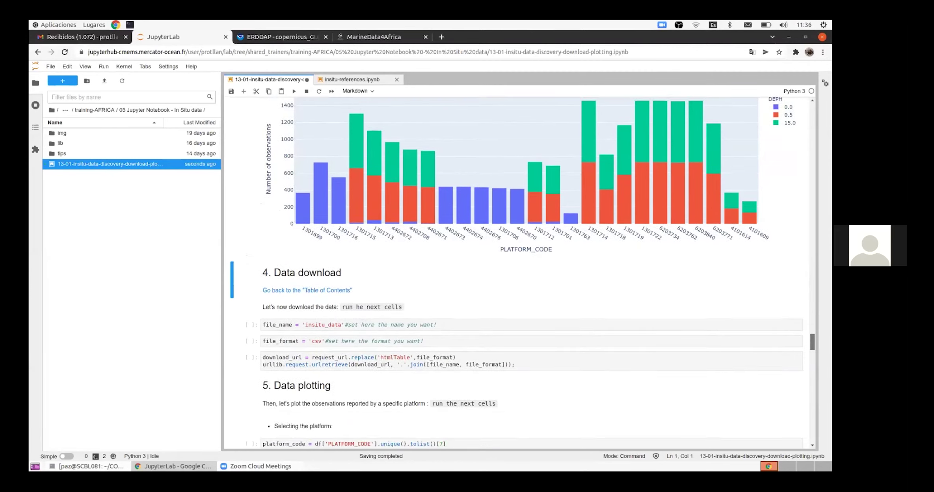
# Run the data download cells with file_name 'insitu_data' and file_format 'csv' to save the queried observations.
pyautogui.scroll(5, 516, 273)
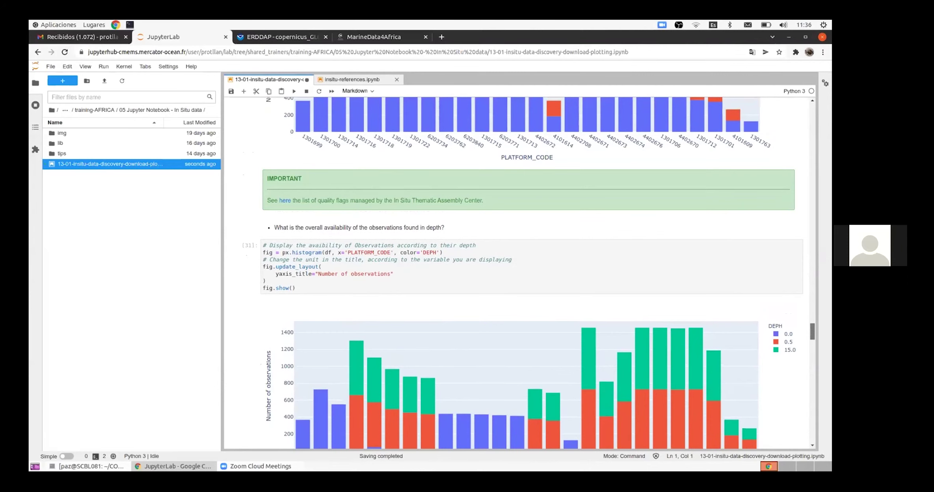
pyautogui.scroll(-1, 531, 273)
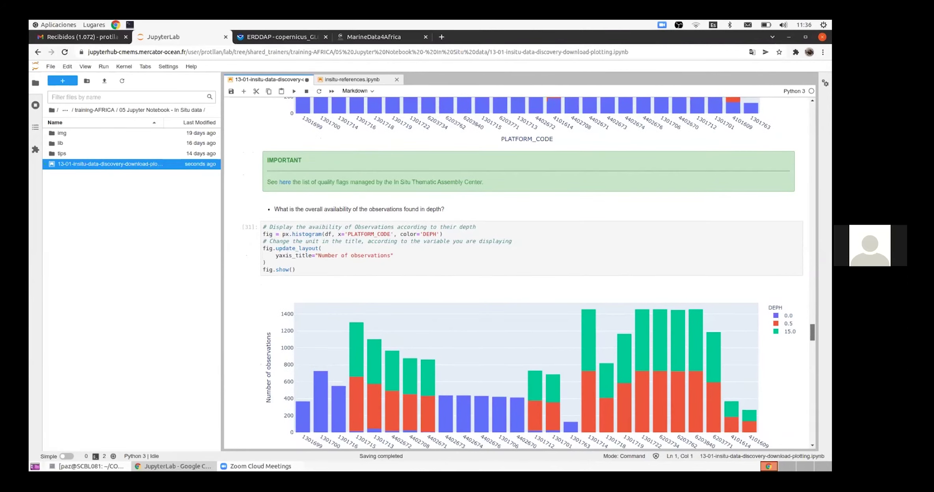
pyautogui.scroll(1, 524, 273)
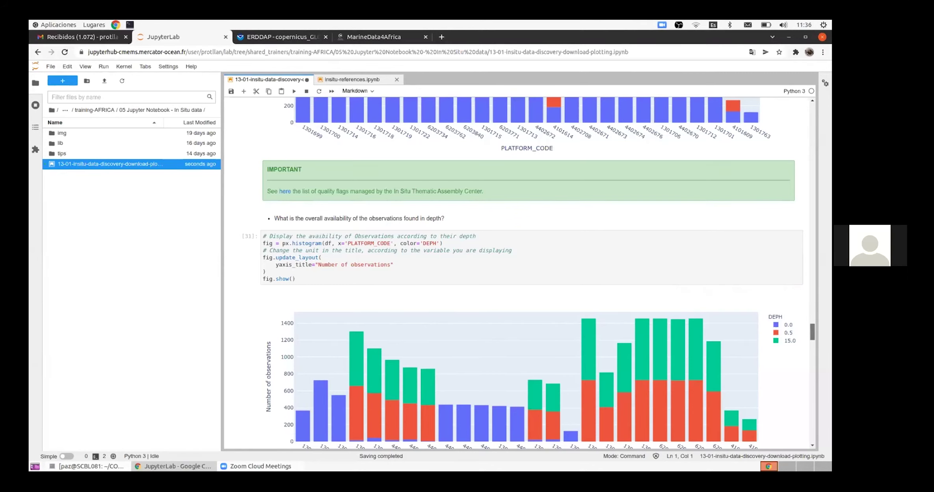
pyautogui.scroll(-3, 531, 274)
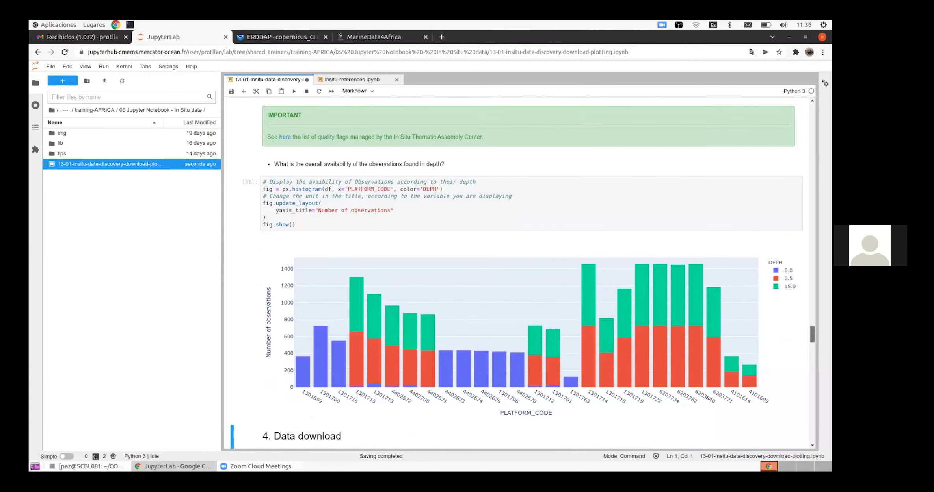
pyautogui.scroll(-2, 532, 273)
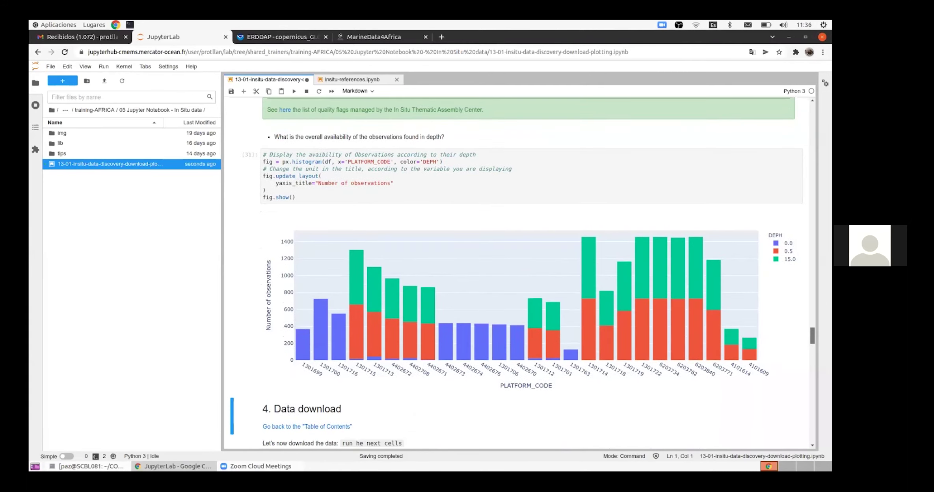
pyautogui.scroll(-6, 416, 339)
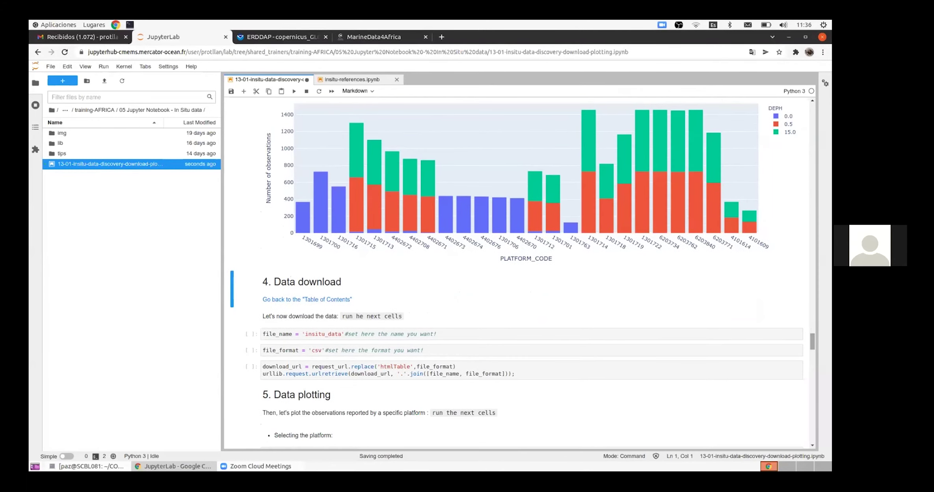
pyautogui.click(389, 334)
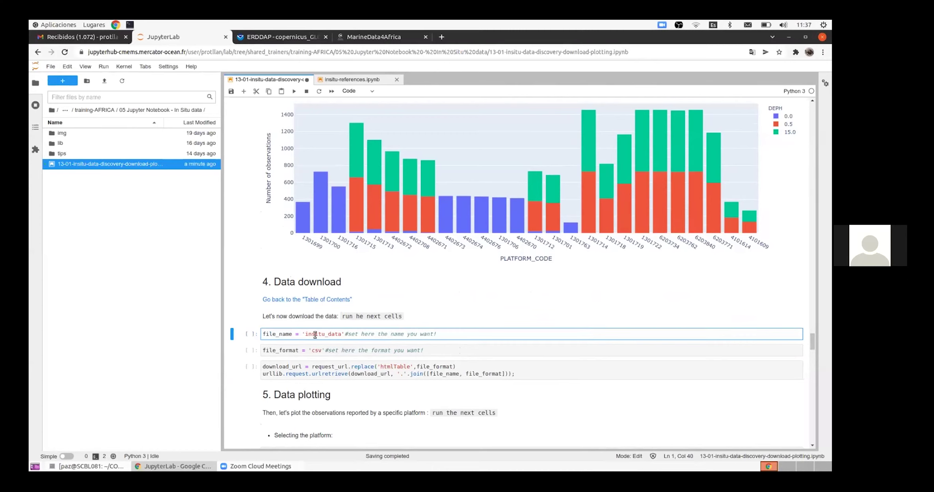
pyautogui.hotkey('shift', 'Return')
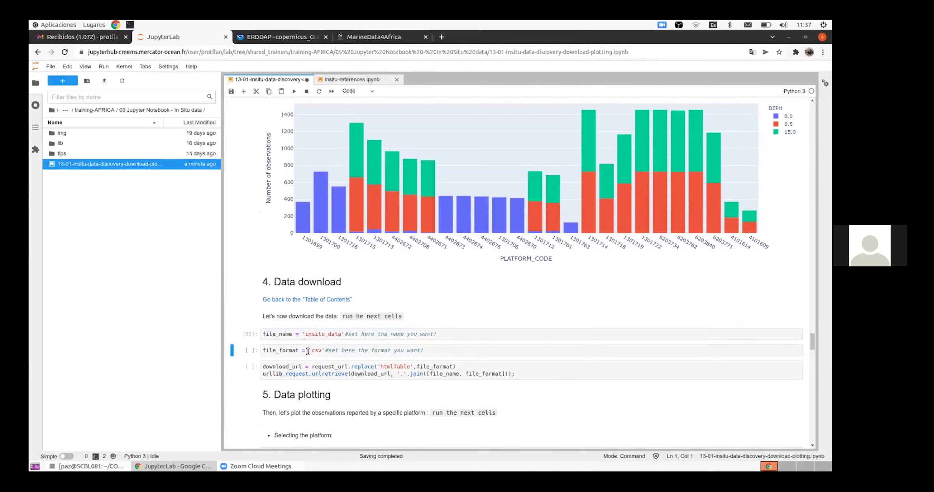
pyautogui.click(311, 350)
pyautogui.click(341, 351)
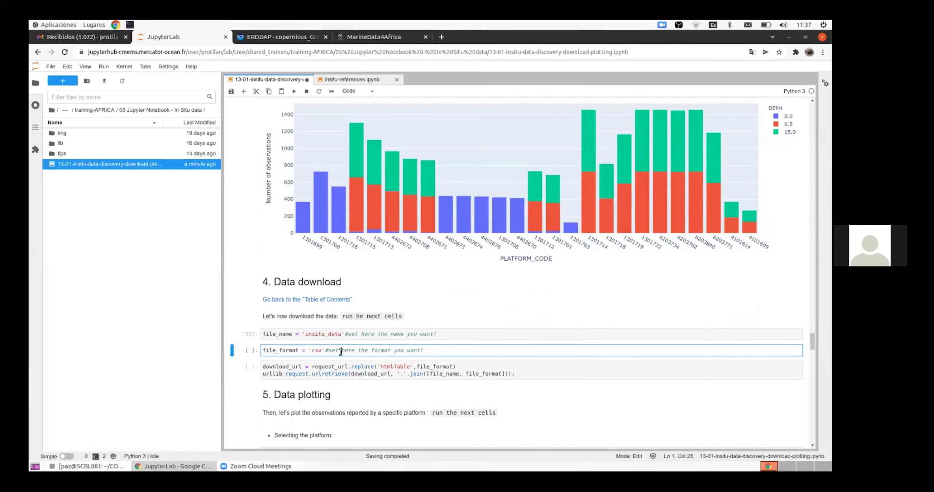
pyautogui.hotkey('shift', 'Return')
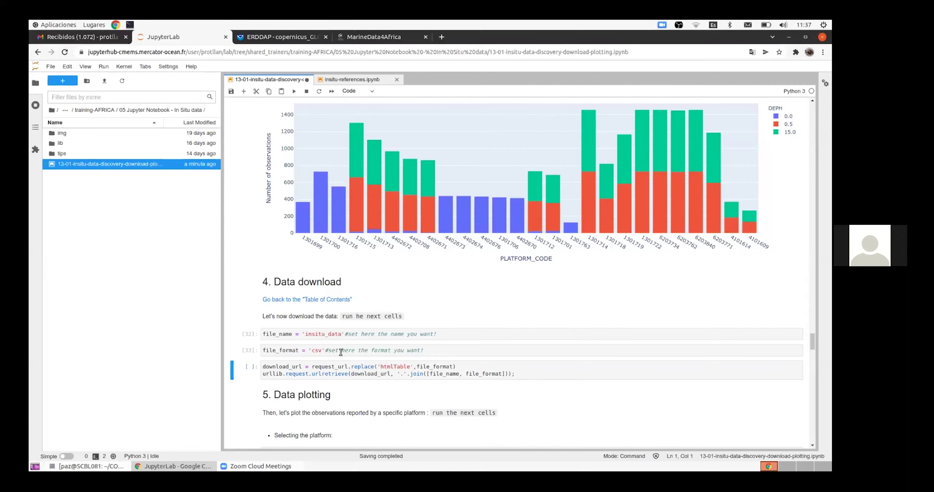
pyautogui.hotkey('shift', 'Return')
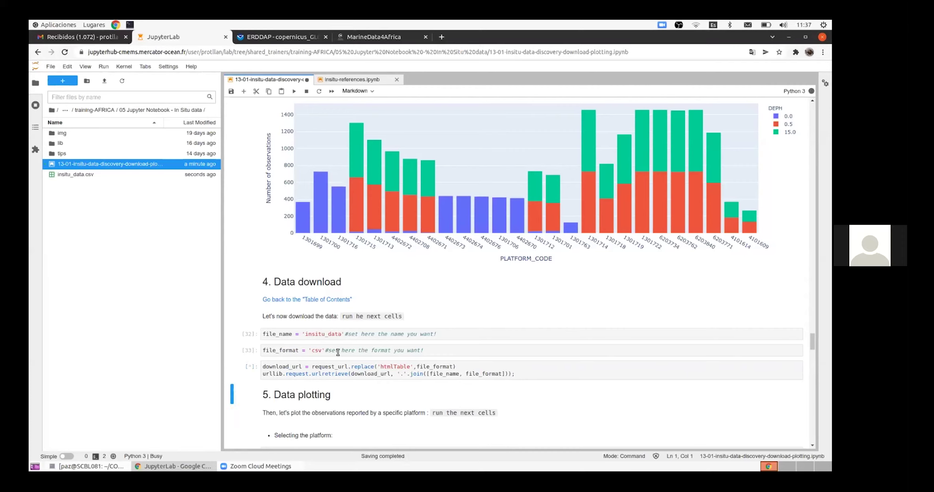
# Open the downloaded insitu_data.csv to examine its columns and rows, and return to the discovery notebook.
pyautogui.doubleClick(92, 174)
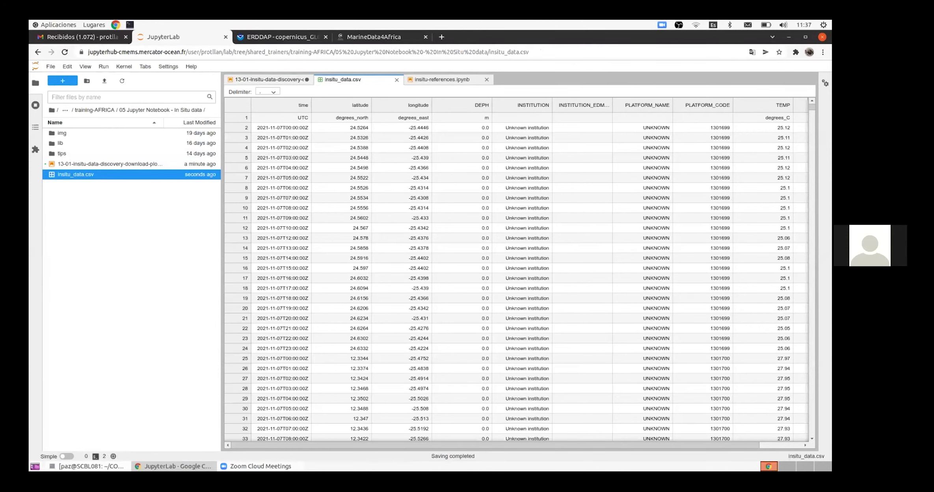
pyautogui.moveTo(338, 445)
pyautogui.mouseDown()
pyautogui.moveTo(417, 450)
pyautogui.moveTo(331, 454)
pyautogui.mouseUp()
pyautogui.click(245, 80)
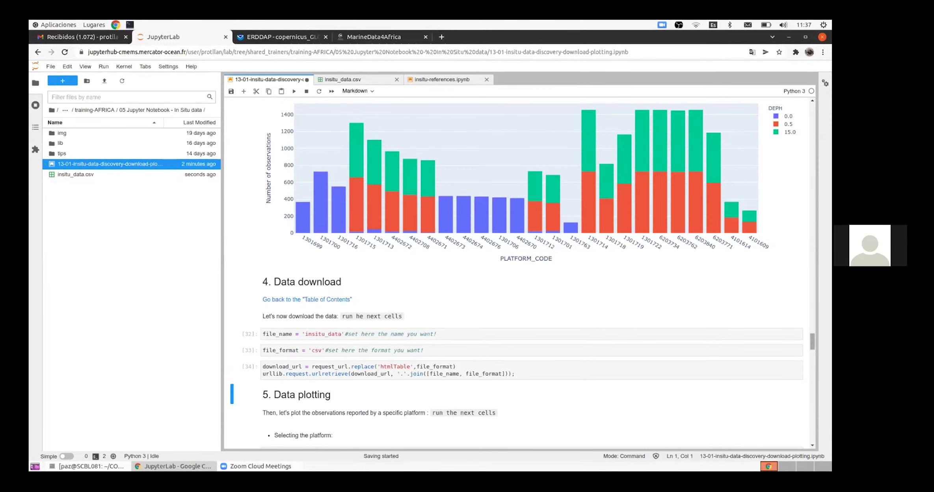
# Run the data plotting section's platform selection cell with the default index 7 of the unique platform codes.
pyautogui.scroll(-3, 516, 272)
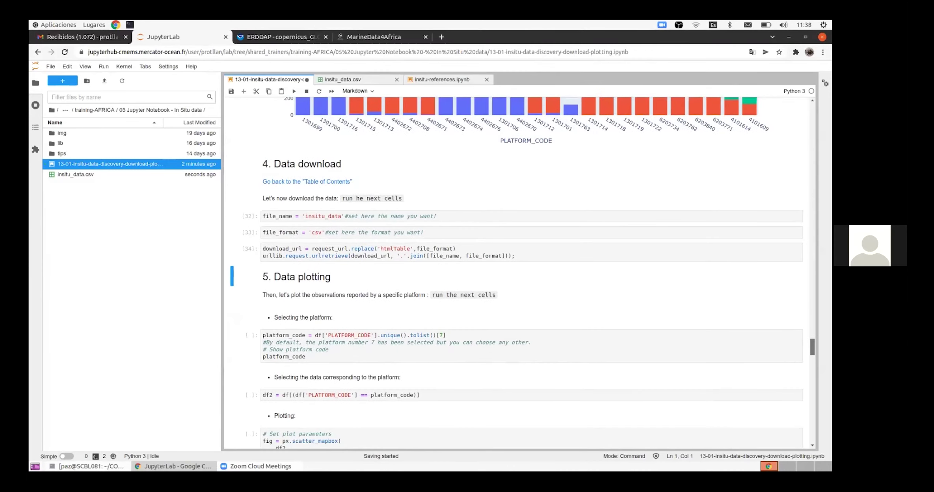
pyautogui.scroll(-3, 304, 194)
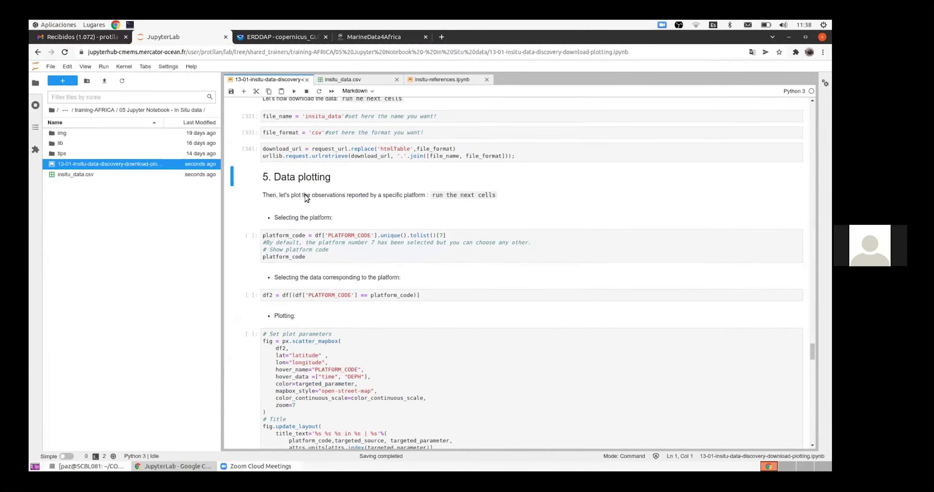
pyautogui.press('Down')
pyautogui.press('Down')
pyautogui.press('Down')
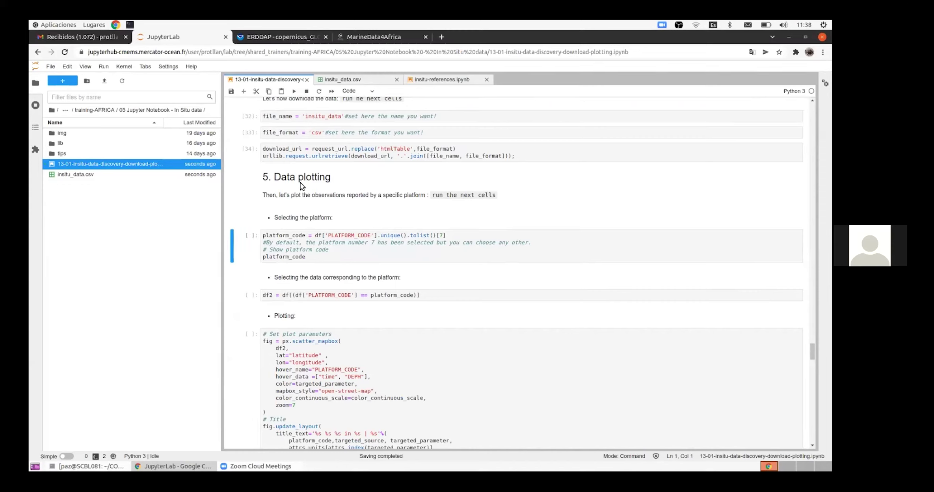
pyautogui.hotkey('shift', 'Return')
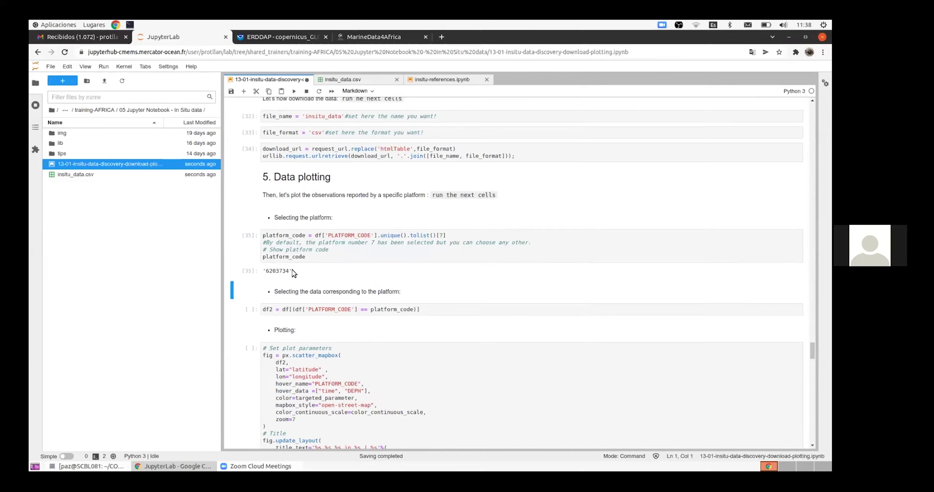
# Run the cells that filter the selected platform's data into df2 and plot it on a scatter map colored by the targeted parameter.
pyautogui.click(296, 309)
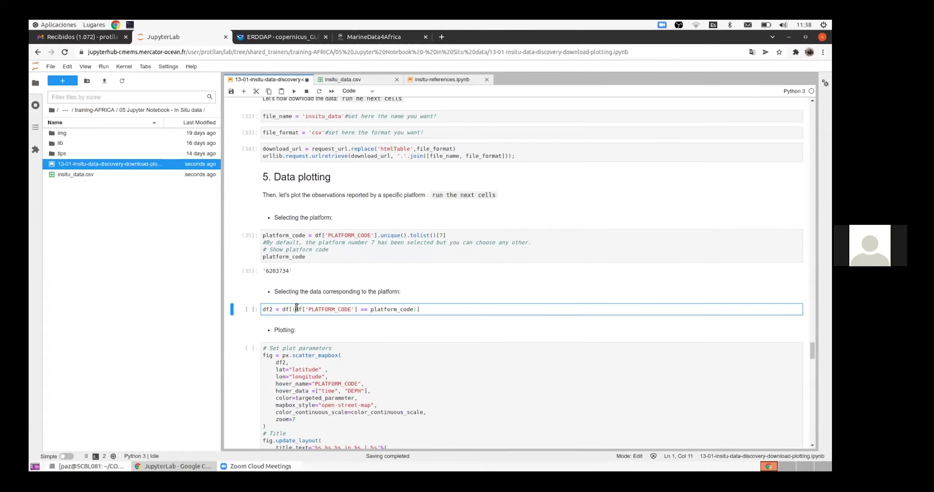
pyautogui.press('Escape')
pyautogui.scroll(-3, 516, 275)
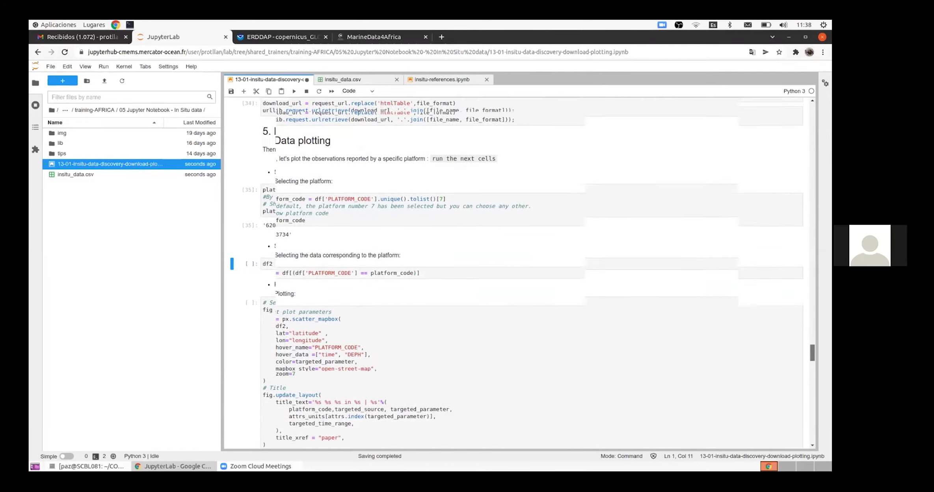
pyautogui.hotkey('shift', 'Return')
pyautogui.hotkey('shift', 'Return')
pyautogui.hotkey('shift', 'Return')
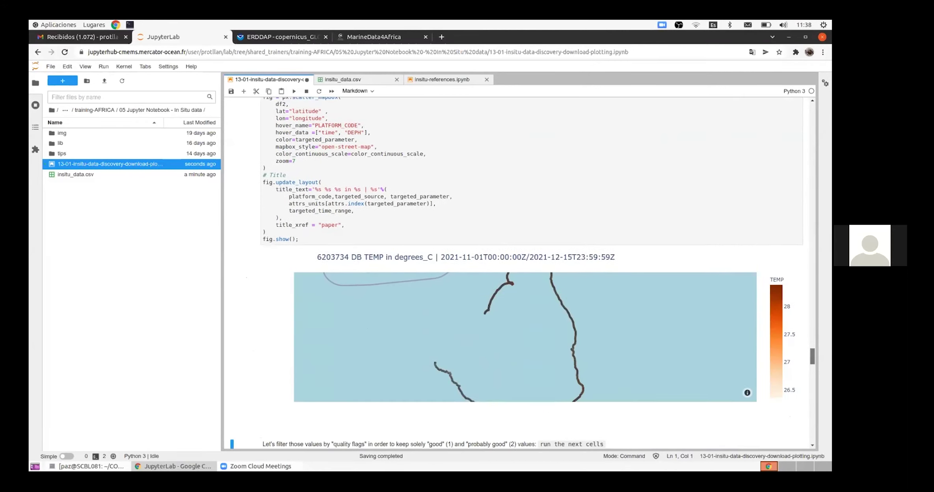
# Zoom out the platform's temperature map to the whole trajectory and inspect the details of an observation along it.
pyautogui.scroll(3, 516, 276)
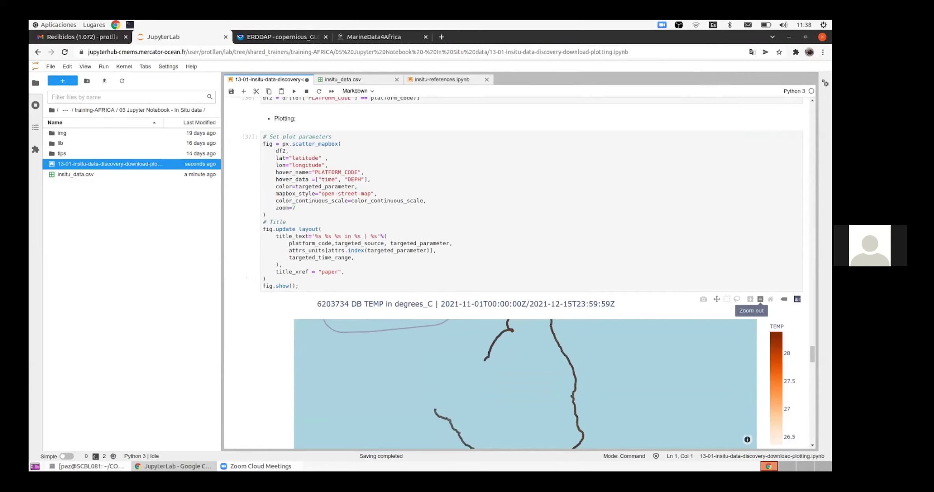
pyautogui.click(760, 299)
pyautogui.click(760, 299)
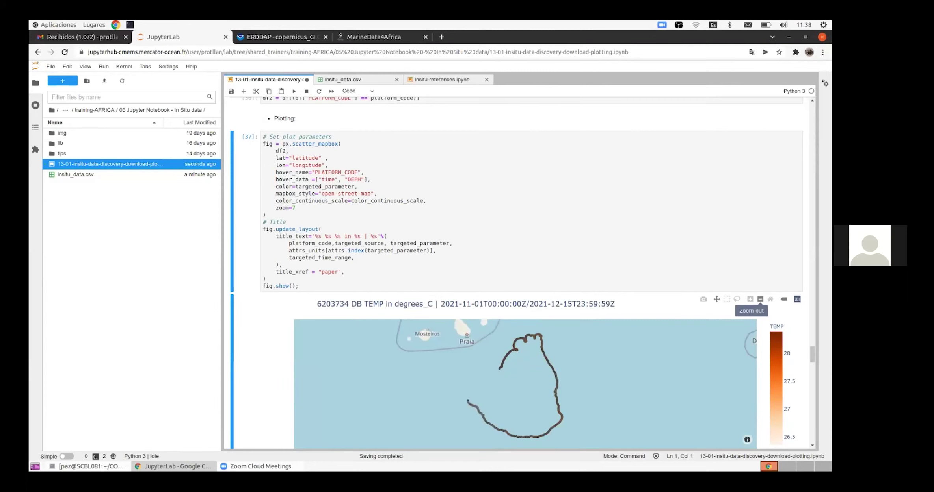
pyautogui.click(760, 300)
pyautogui.scroll(-2, 516, 276)
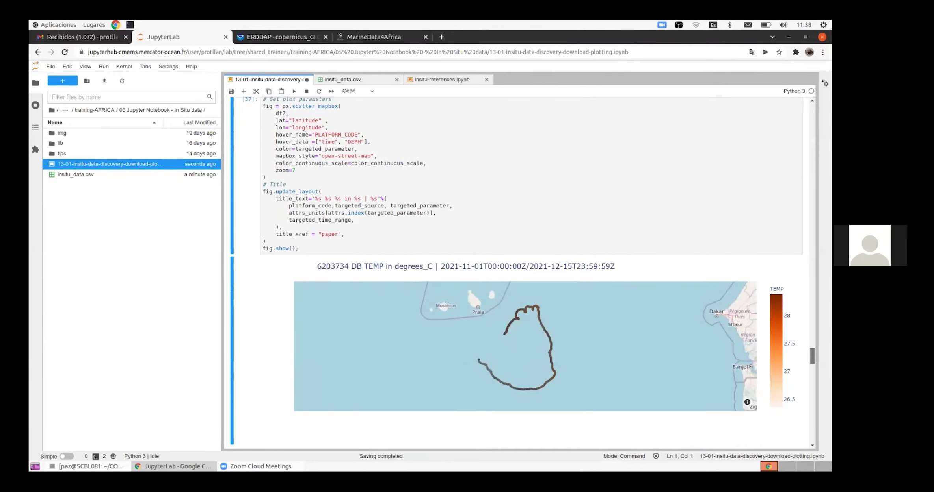
pyautogui.scroll(-1, 516, 276)
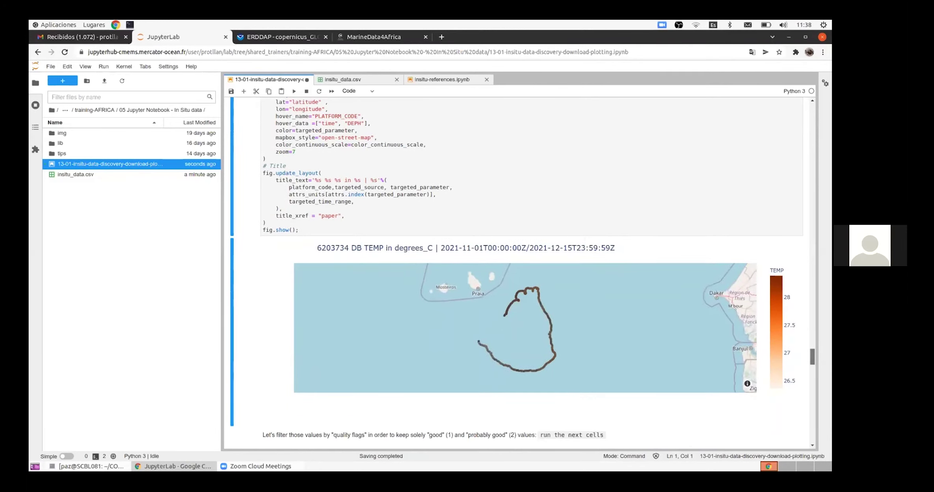
pyautogui.scroll(-2, 516, 276)
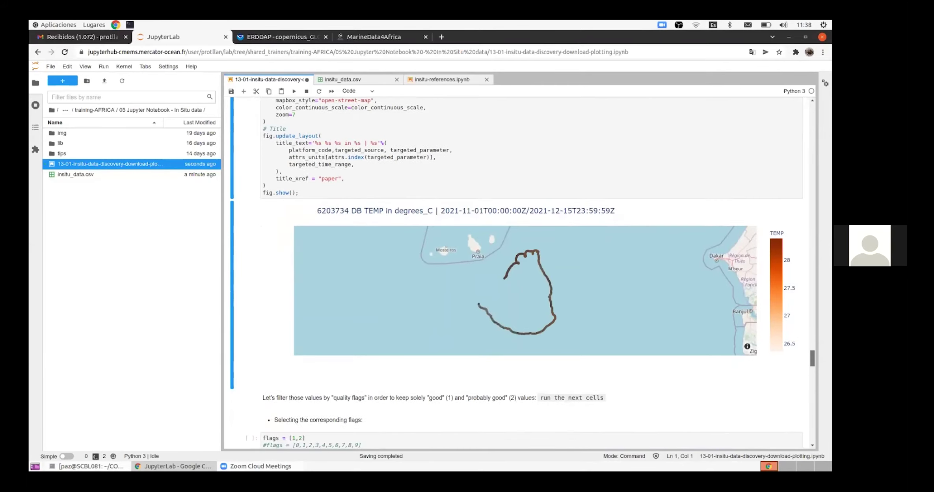
pyautogui.scroll(-5, 516, 276)
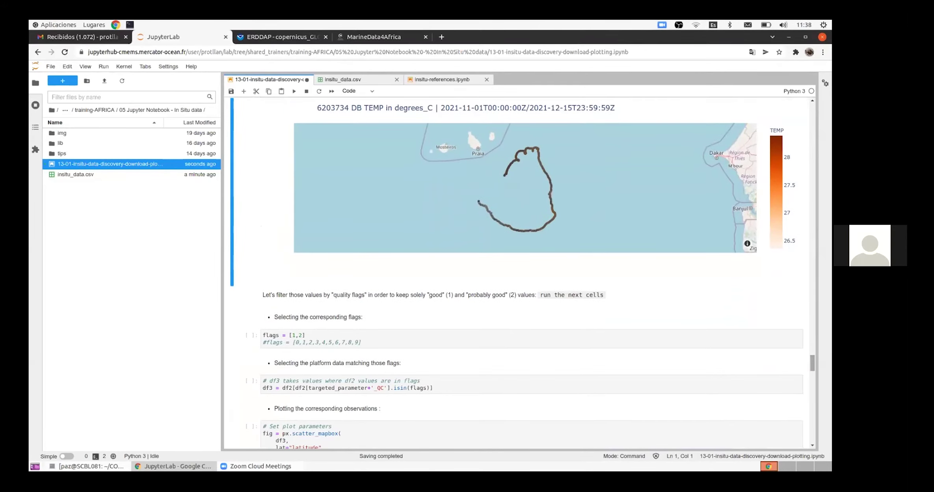
pyautogui.moveTo(475, 202)
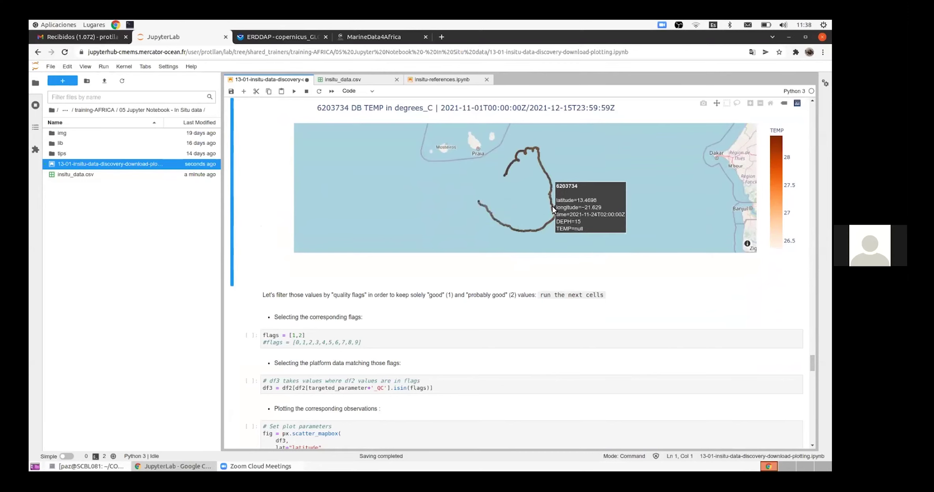
# Run the cells that set flags to [1,2], filter the platform data into df3 and map the matching observations.
pyautogui.click(370, 338)
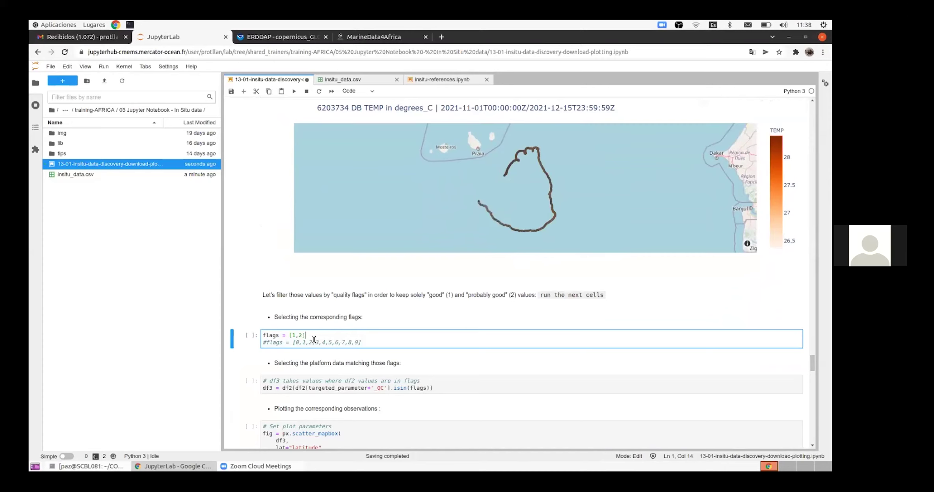
pyautogui.hotkey('shift', 'Return')
pyautogui.hotkey('shift', 'Return')
pyautogui.hotkey('shift', 'Return')
pyautogui.hotkey('shift', 'Return')
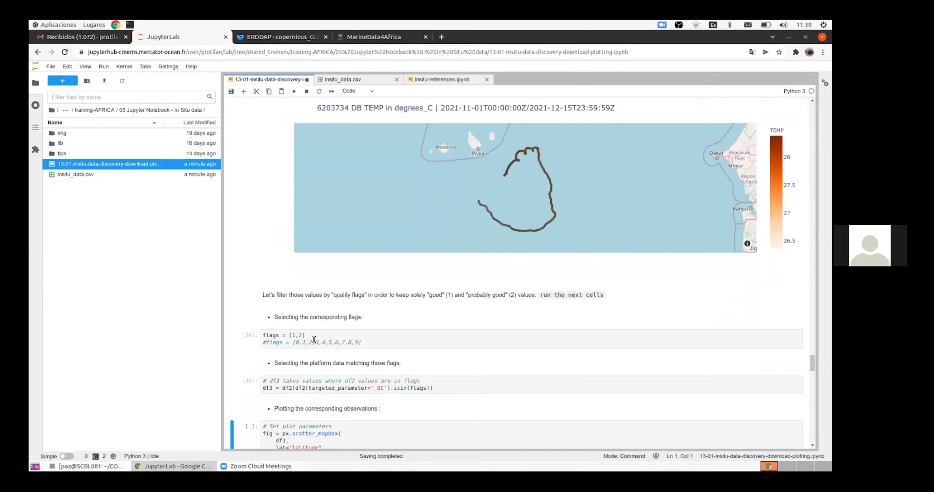
pyautogui.hotkey('shift', 'Return')
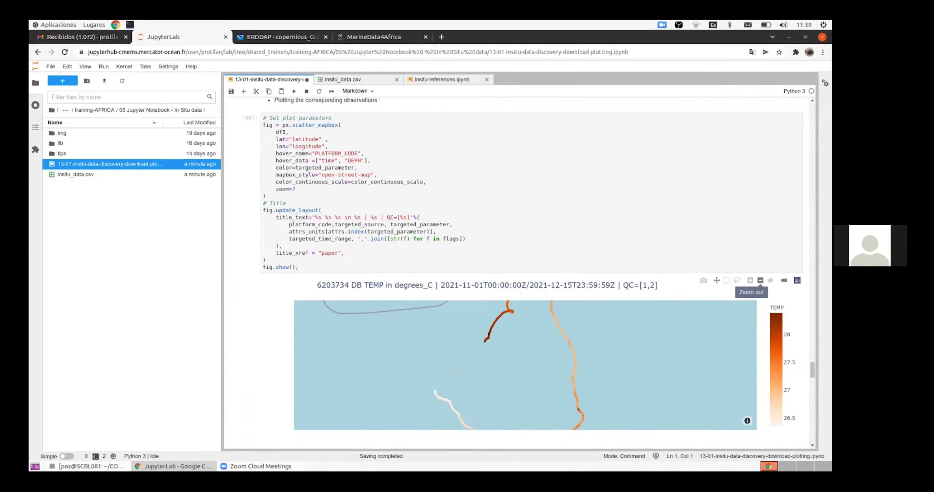
# Zoom out the map filtered by quality flags to examine the platform's full trajectory.
pyautogui.click(760, 281)
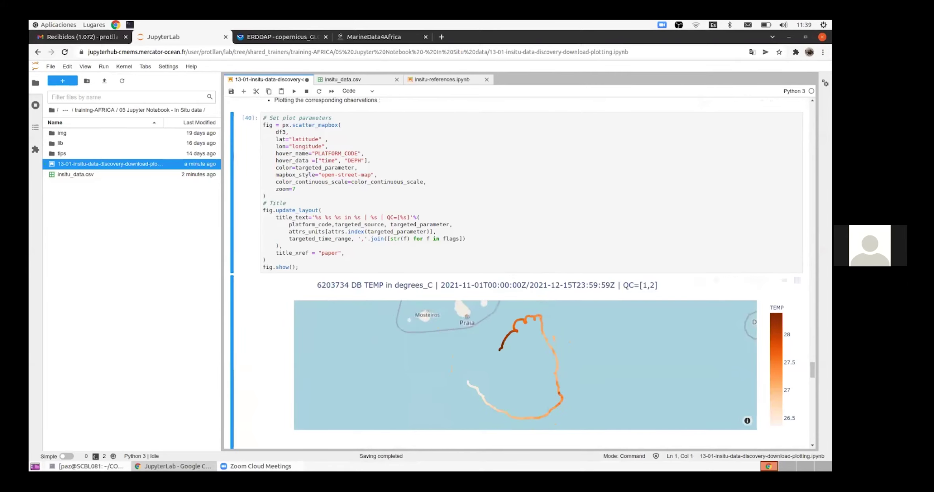
pyautogui.scroll(-4, 516, 272)
pyautogui.scroll(2, 516, 272)
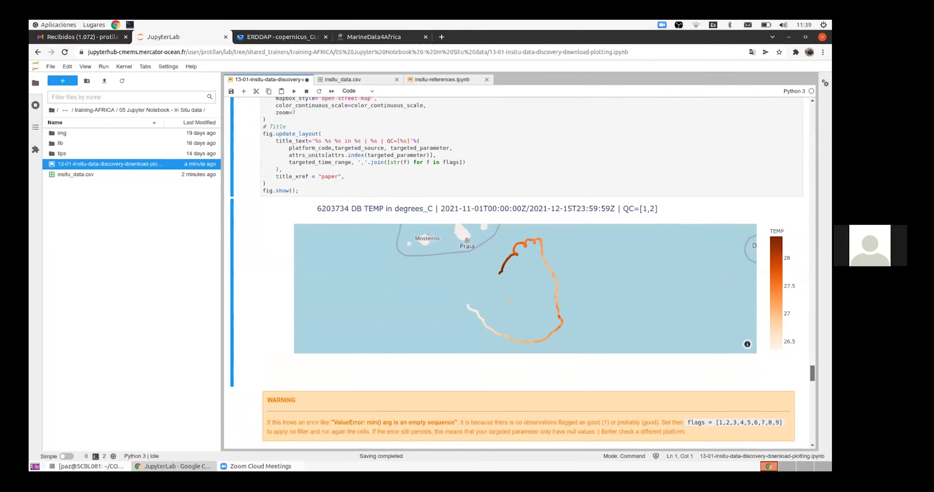
# Run the cell that adds a time dimension to the df3 scatter map, using "time" as the animation frame.
pyautogui.scroll(-5, 516, 272)
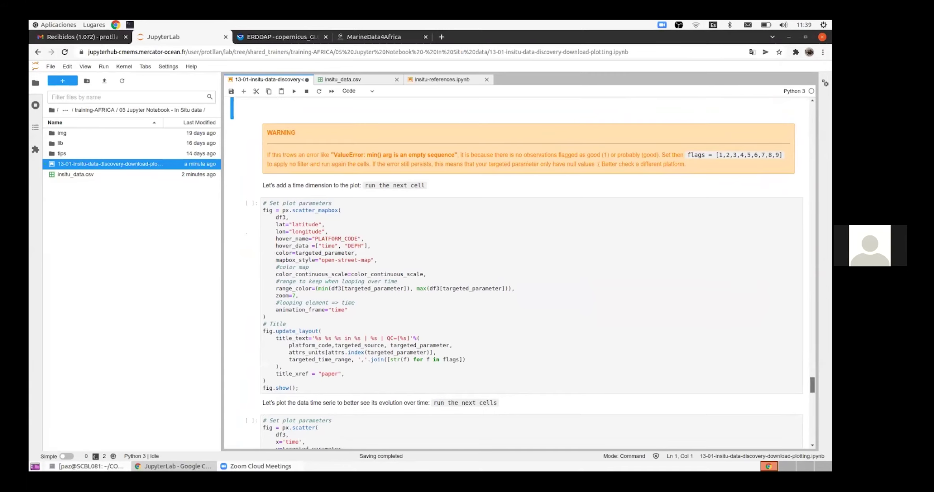
pyautogui.scroll(-3, 531, 272)
pyautogui.scroll(2, 331, 165)
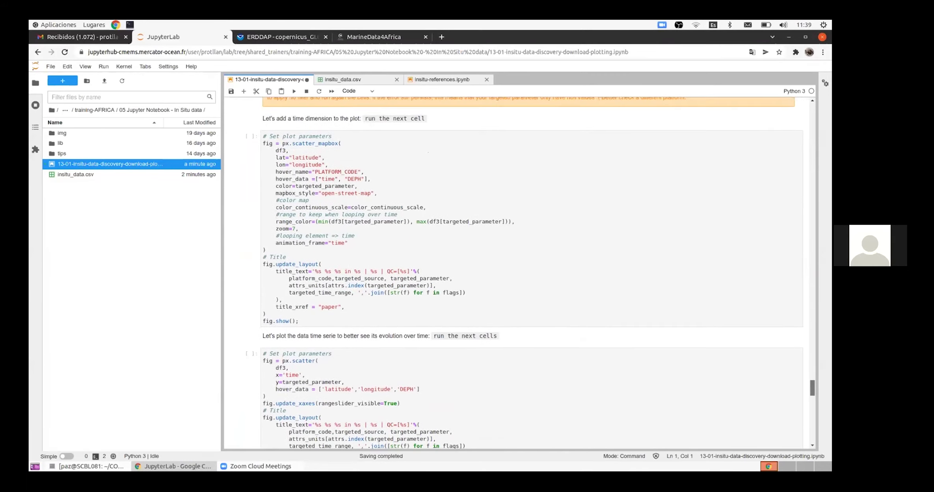
pyautogui.click(330, 165)
pyautogui.hotkey('shift', 'Return')
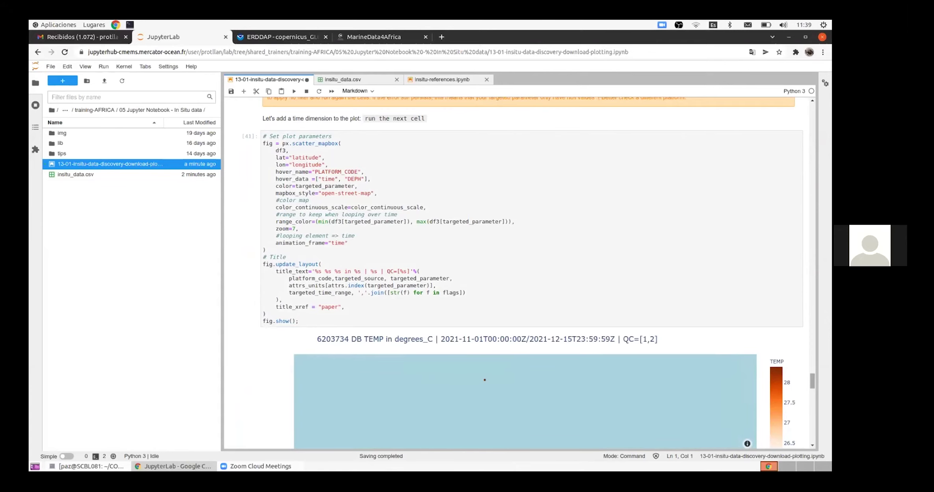
# Run the cell that plots df3's targeted parameter against time with a range slider, and inspect observations in the resulting time series.
pyautogui.scroll(-3, 532, 275)
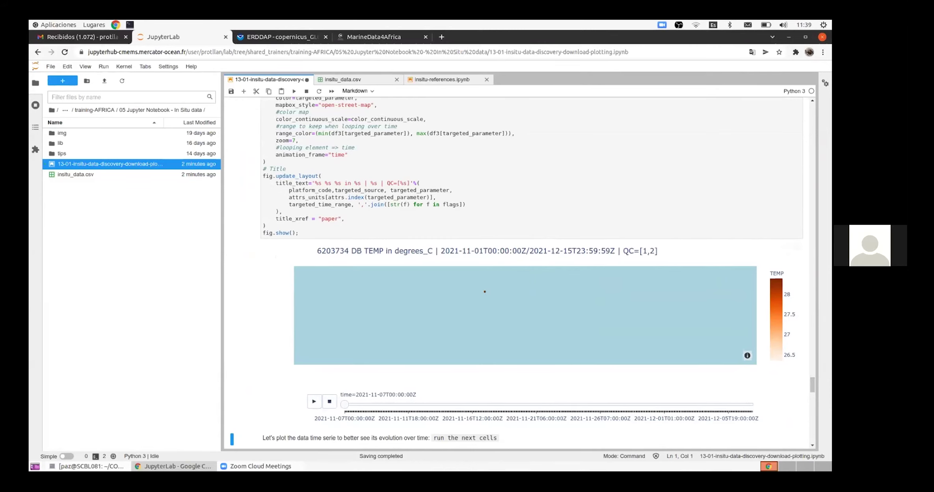
pyautogui.scroll(-3, 504, 298)
pyautogui.scroll(-1, 516, 273)
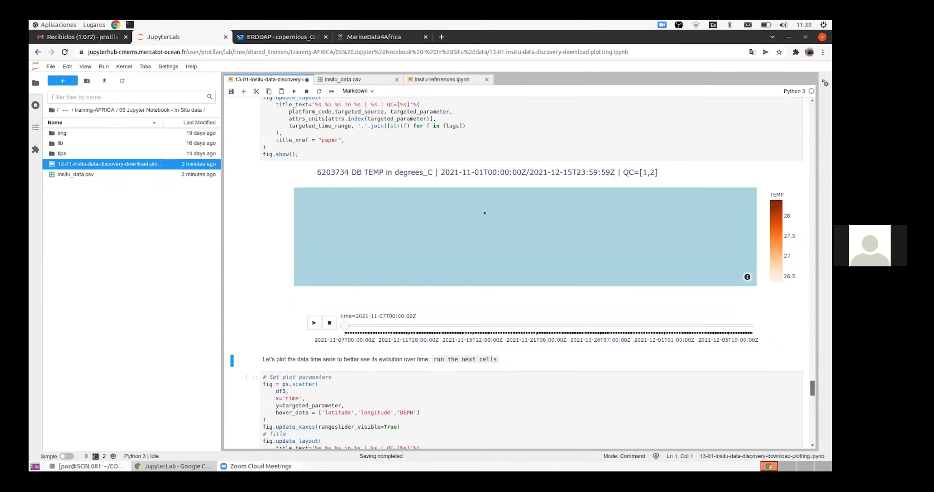
pyautogui.scroll(-8, 512, 273)
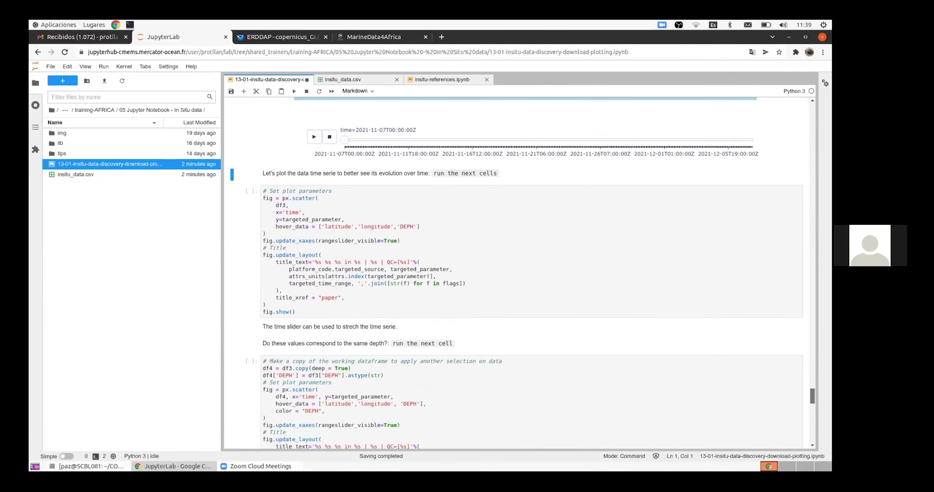
pyautogui.scroll(-2, 508, 260)
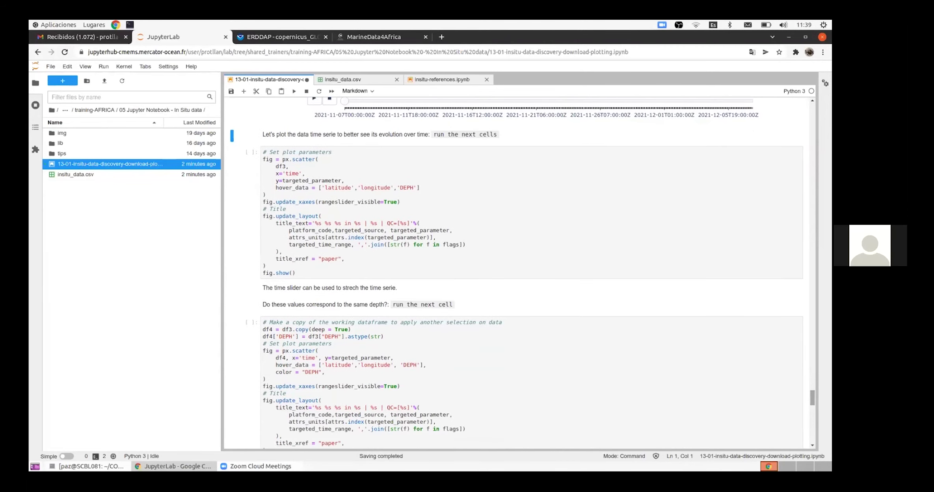
pyautogui.click(431, 223)
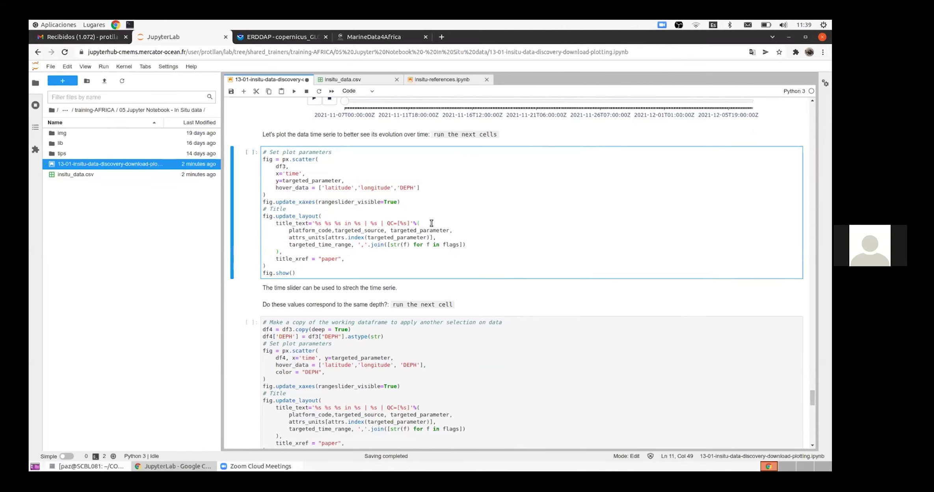
pyautogui.hotkey('shift', 'Return')
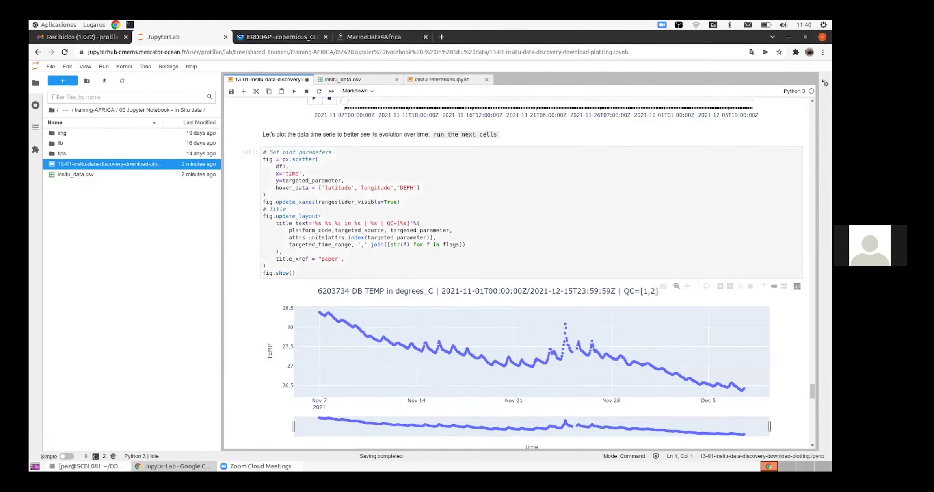
pyautogui.scroll(-1, 431, 223)
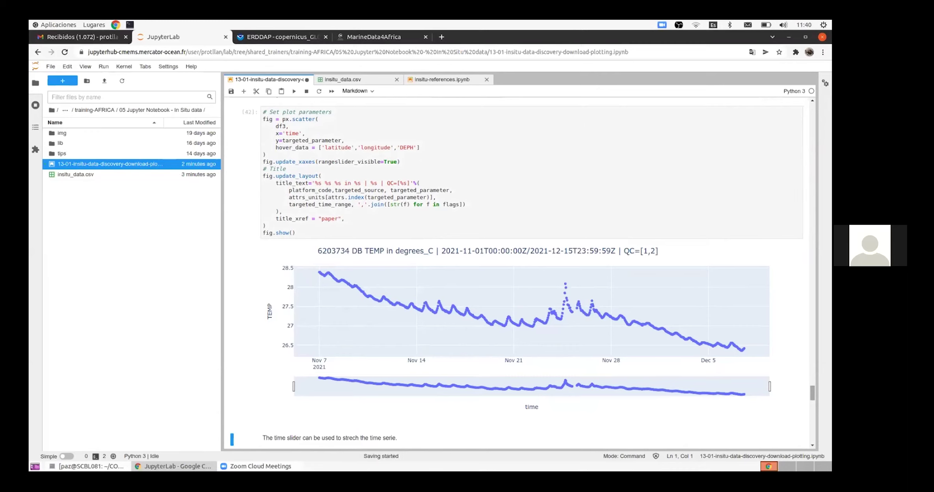
pyautogui.moveTo(332, 278)
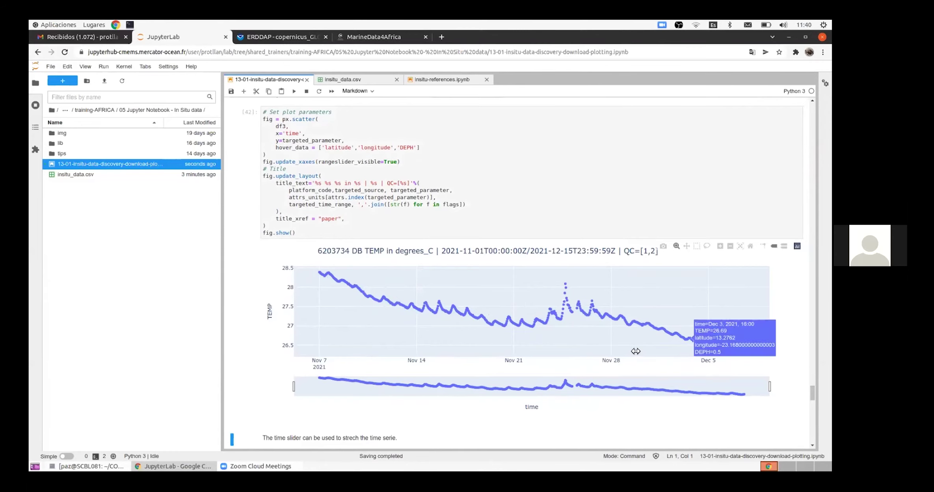
# Run the cell that copies df3 into df4 and plots the time series coloured by "DEPH", and examine the plot.
pyautogui.scroll(-10, 512, 276)
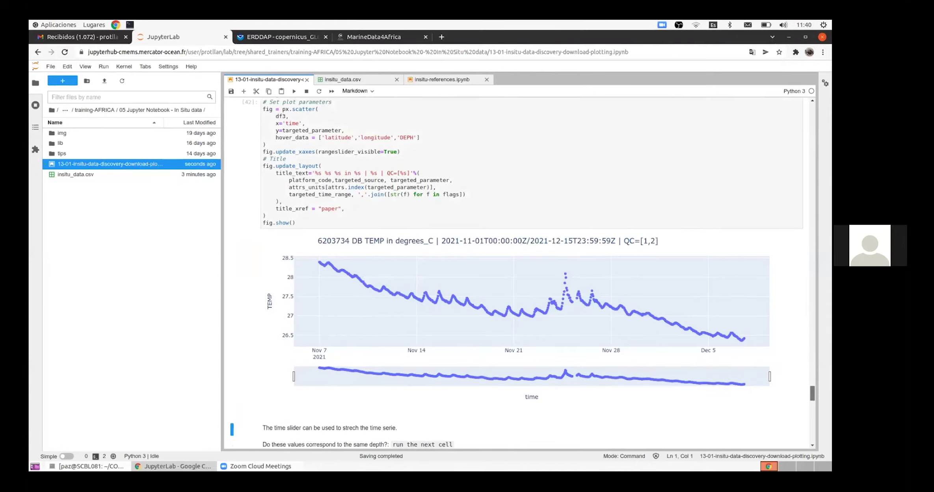
pyautogui.scroll(1, 512, 275)
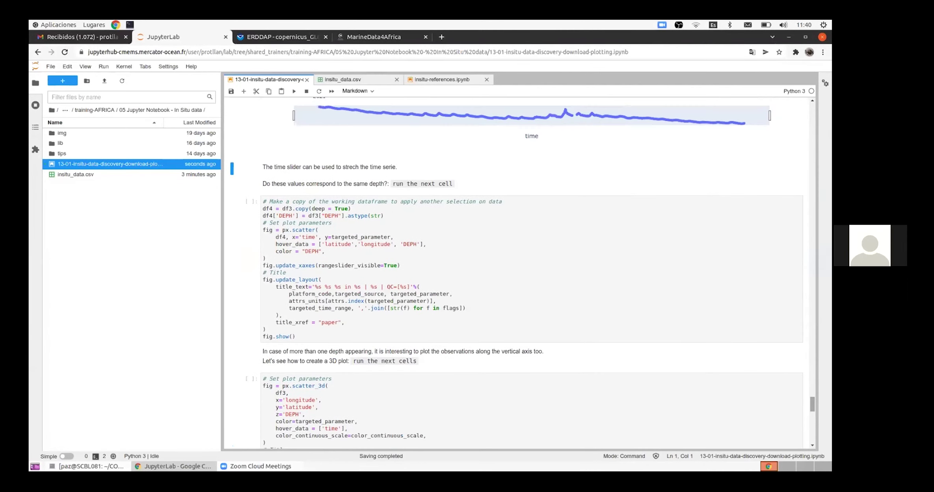
pyautogui.click(340, 265)
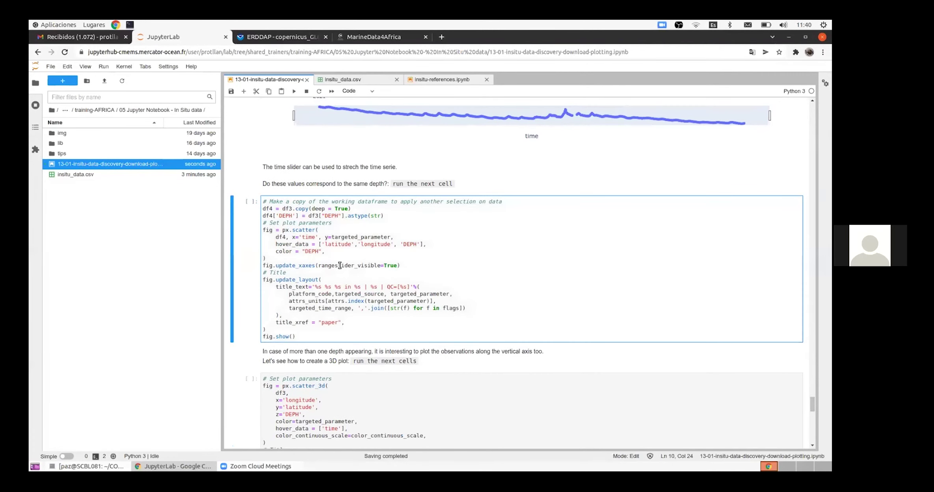
pyautogui.hotkey('shift', 'Return')
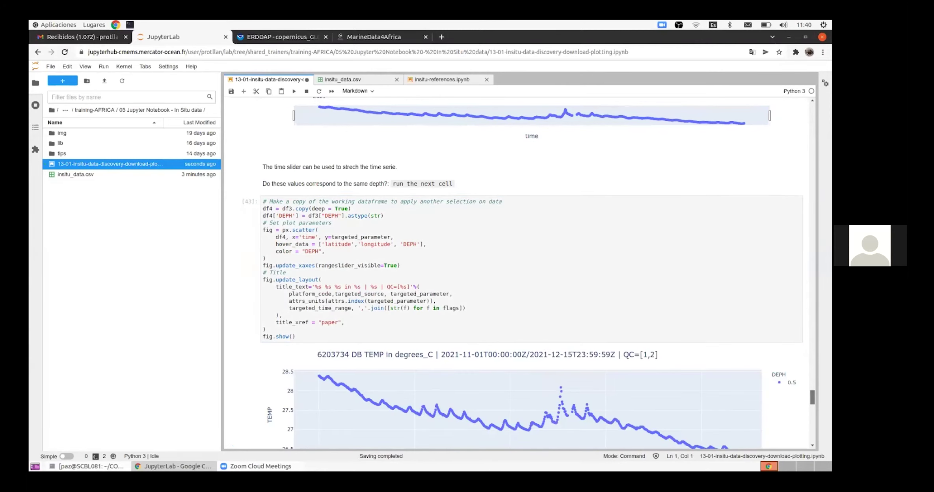
pyautogui.scroll(-2, 811, 398)
pyautogui.scroll(-2, 532, 276)
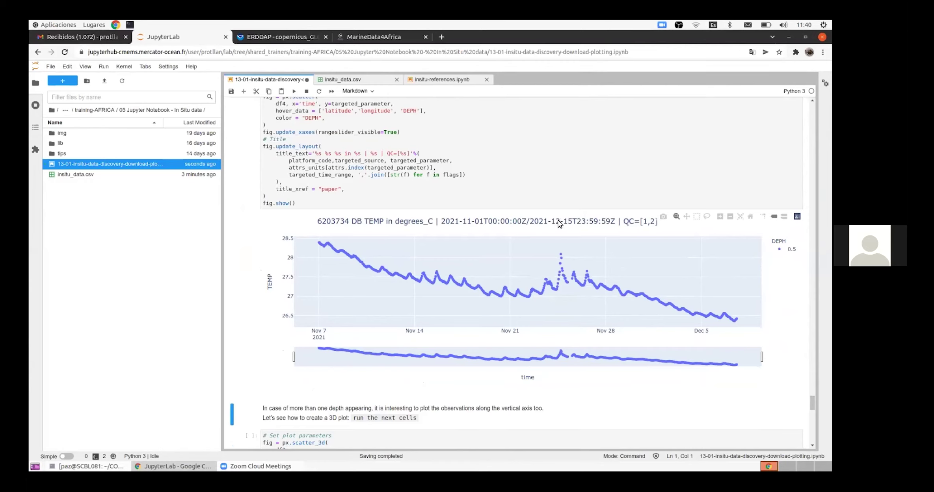
pyautogui.moveTo(557, 279)
# Run the 3D scatter cell plotting df3 by longitude, latitude and DEPH, and tilt the plot to view the trajectory at a lower angle.
pyautogui.scroll(-4, 812, 403)
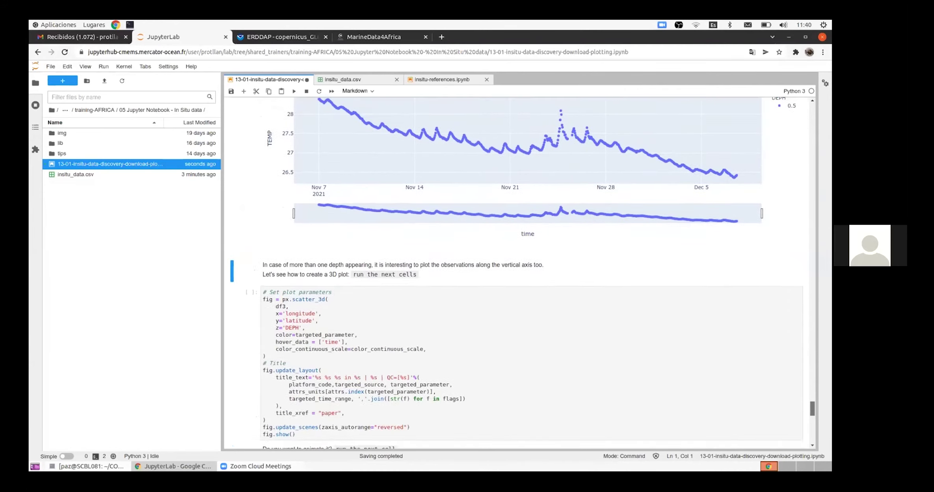
pyautogui.scroll(-3, 519, 272)
pyautogui.scroll(4, 520, 272)
pyautogui.scroll(-3, 519, 271)
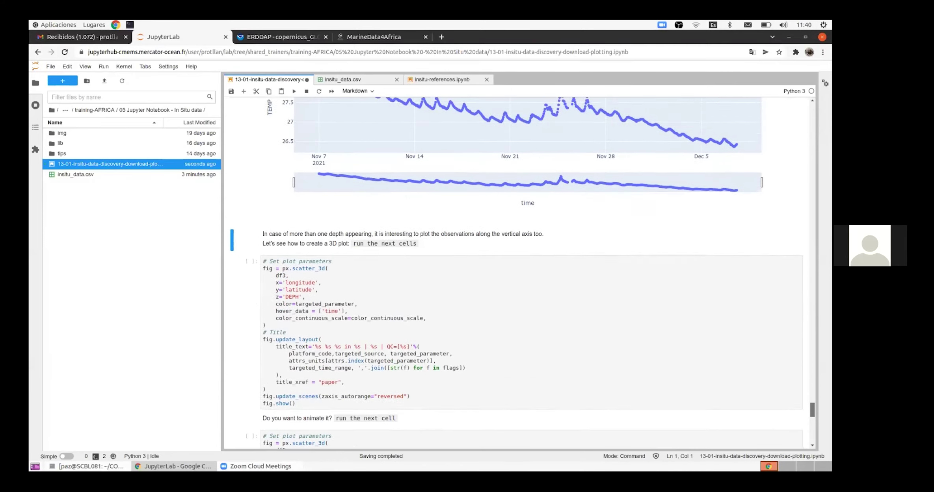
pyautogui.click(388, 287)
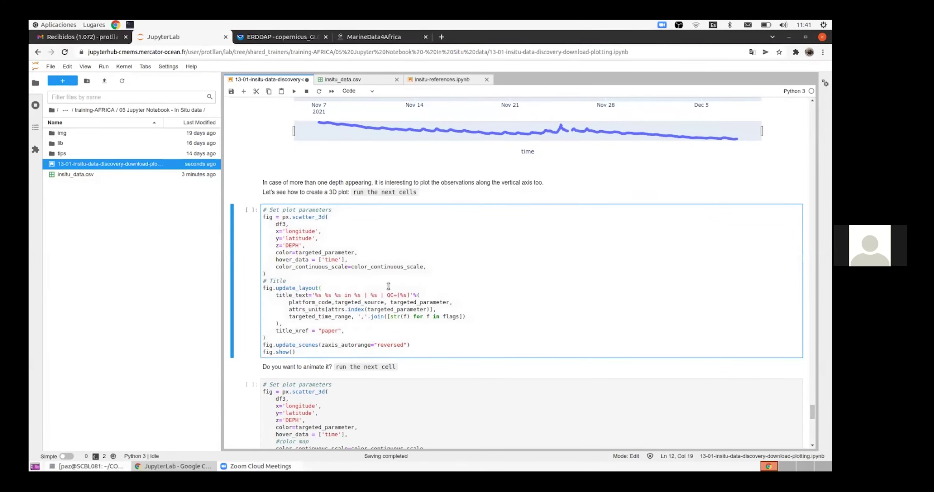
pyautogui.hotkey('shift', 'Return')
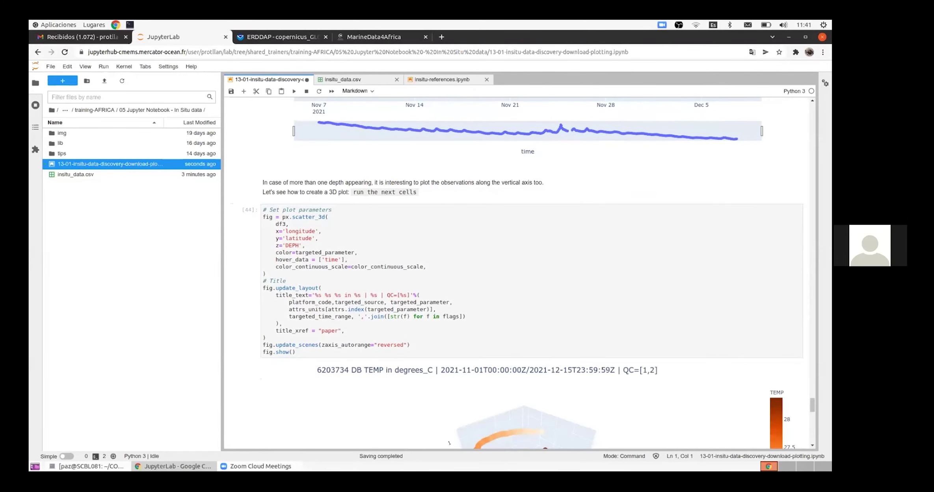
pyautogui.scroll(-5, 519, 272)
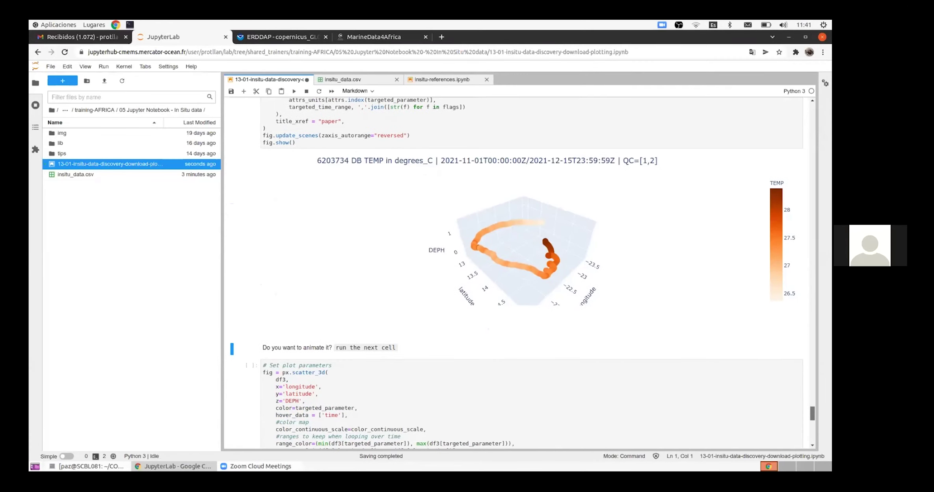
pyautogui.moveTo(537, 288)
pyautogui.mouseDown()
pyautogui.moveTo(551, 272)
pyautogui.moveTo(504, 281)
pyautogui.moveTo(538, 277)
pyautogui.mouseUp()
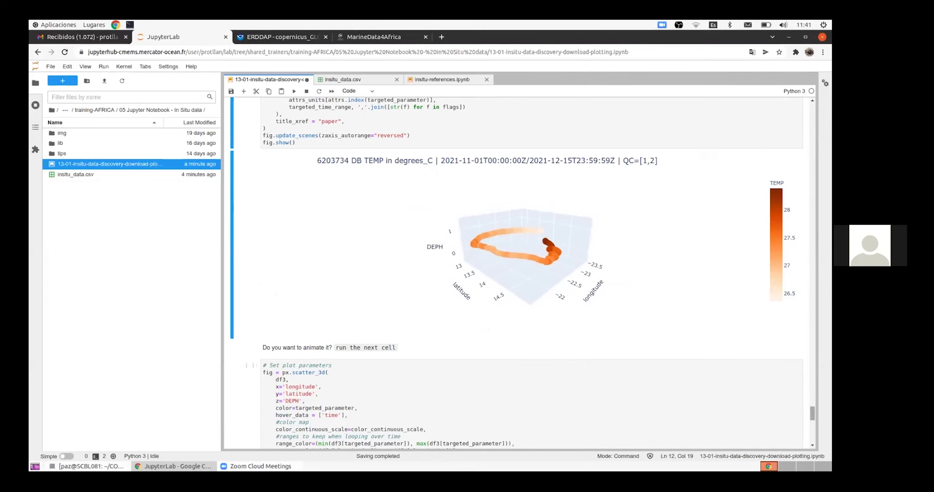
# Run the cell that animates the 3D scatter plot with "time" as the animation frame, and start its playback.
pyautogui.scroll(-5, 336, 241)
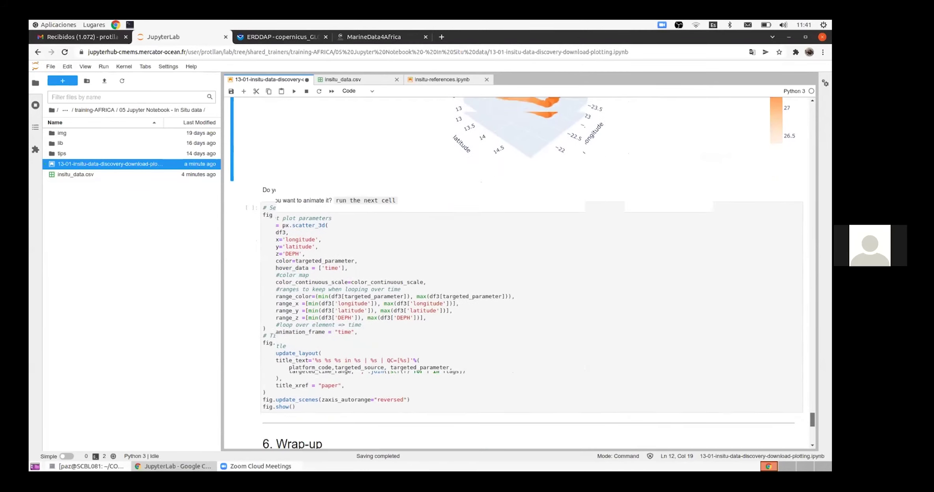
pyautogui.hotkey('shift', 'Return')
pyautogui.hotkey('shift', 'Return')
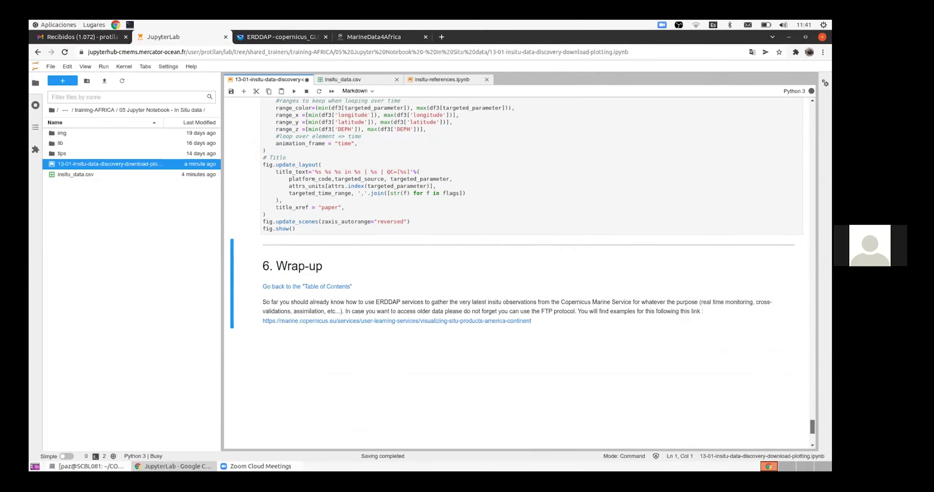
pyautogui.scroll(-2, 512, 276)
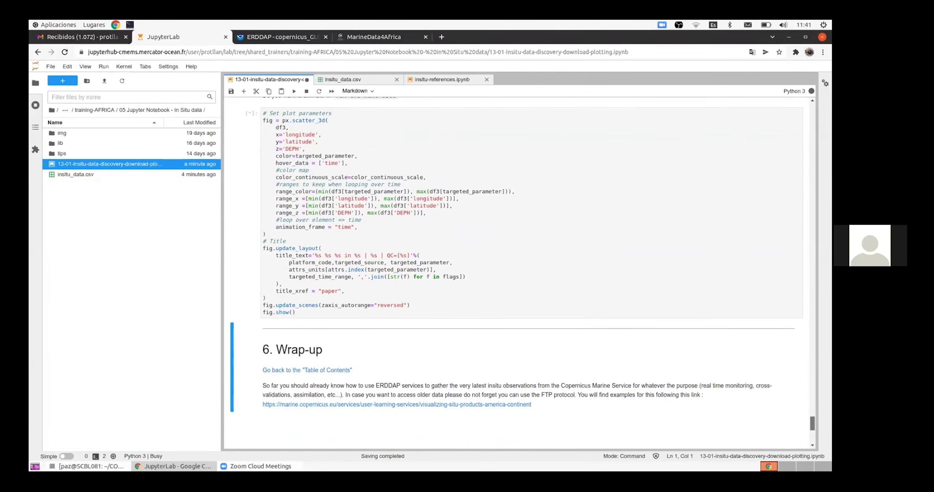
pyautogui.scroll(-1, 512, 256)
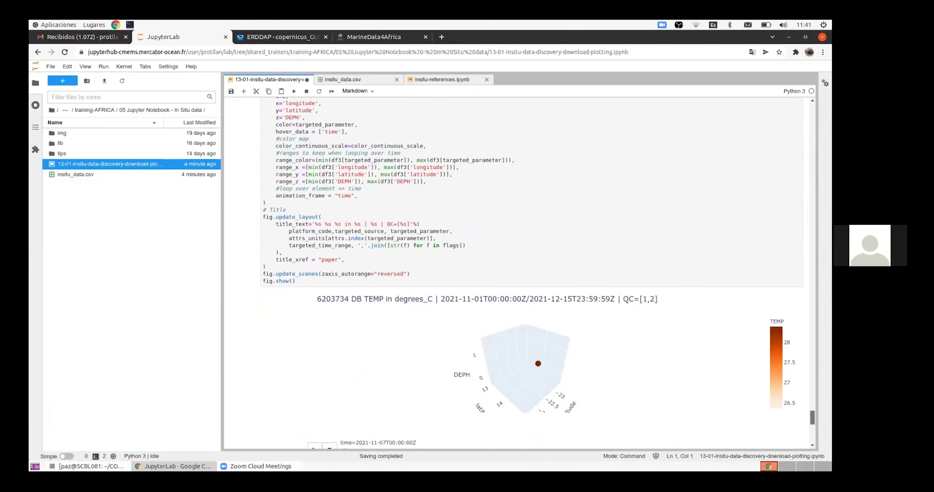
pyautogui.scroll(-3, 512, 276)
pyautogui.scroll(-1, 512, 275)
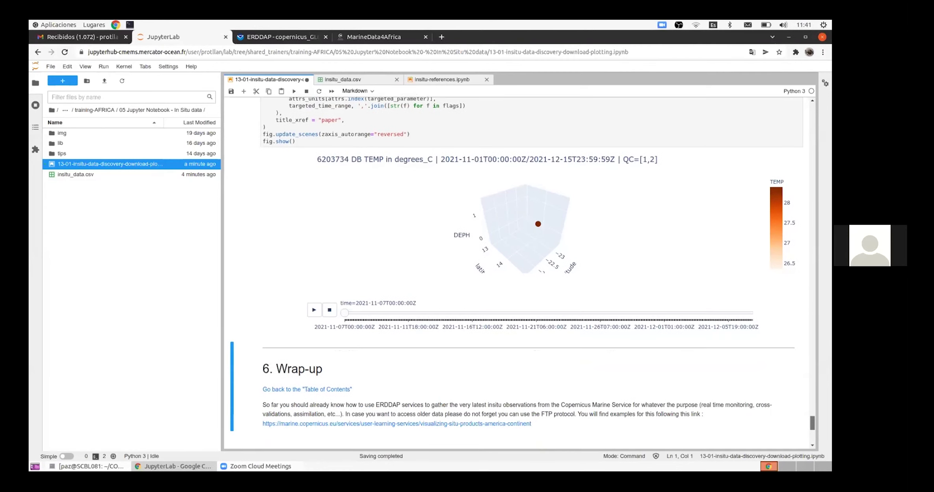
pyautogui.click(314, 322)
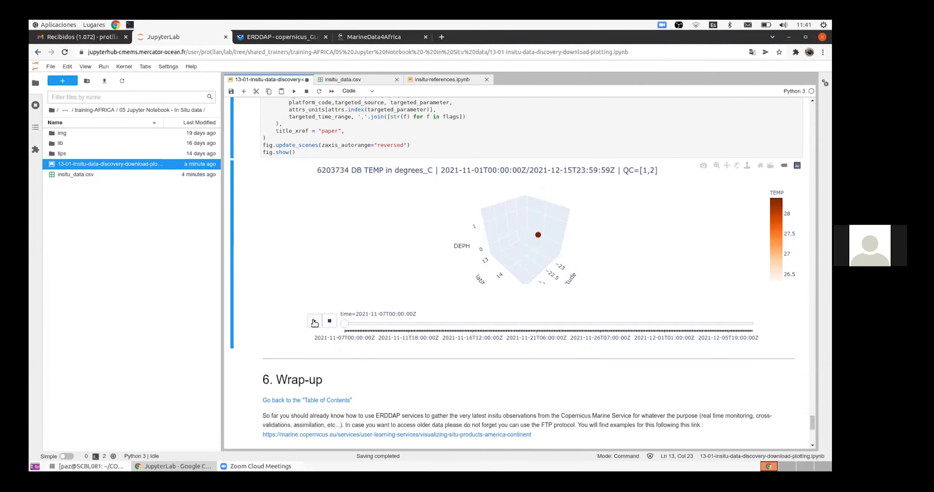
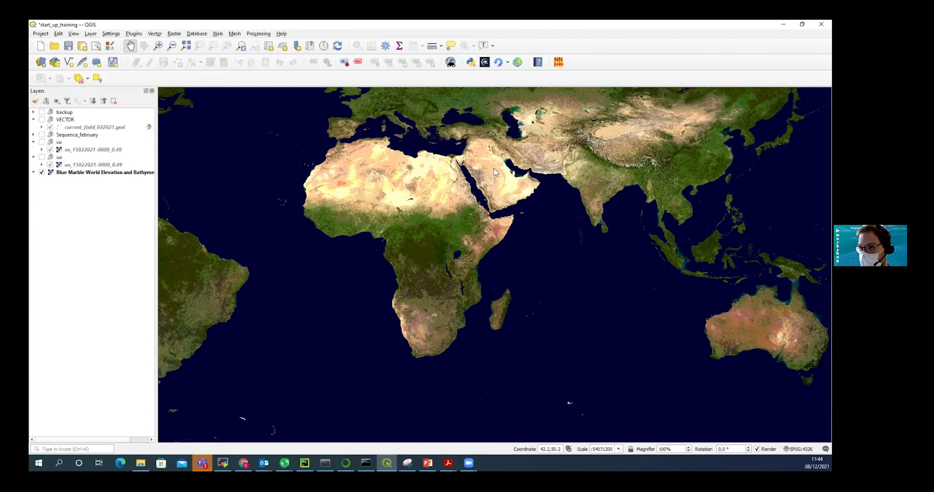
# In QGIS, open the NetCDF2GIS plugin and load global-analysis-forecast-phy-001-024-monthly_july2021.nc from the Current folder.
pyautogui.click(485, 62)
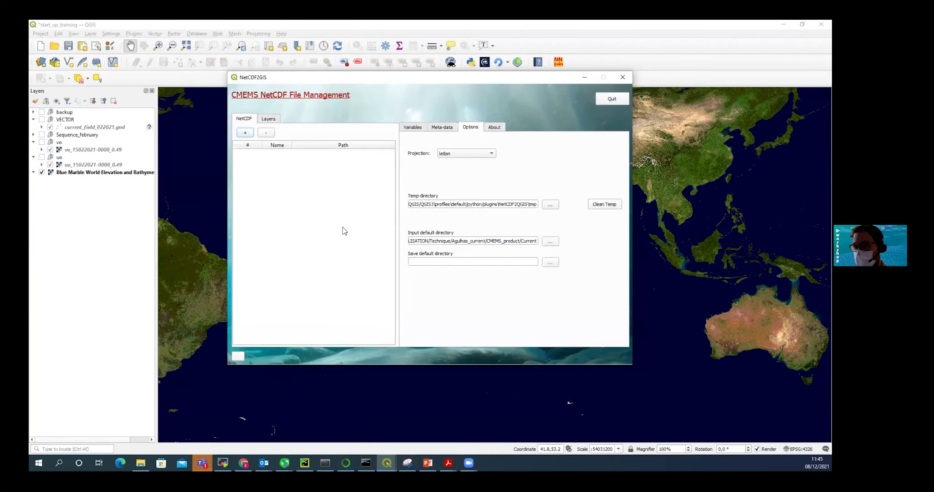
pyautogui.click(622, 77)
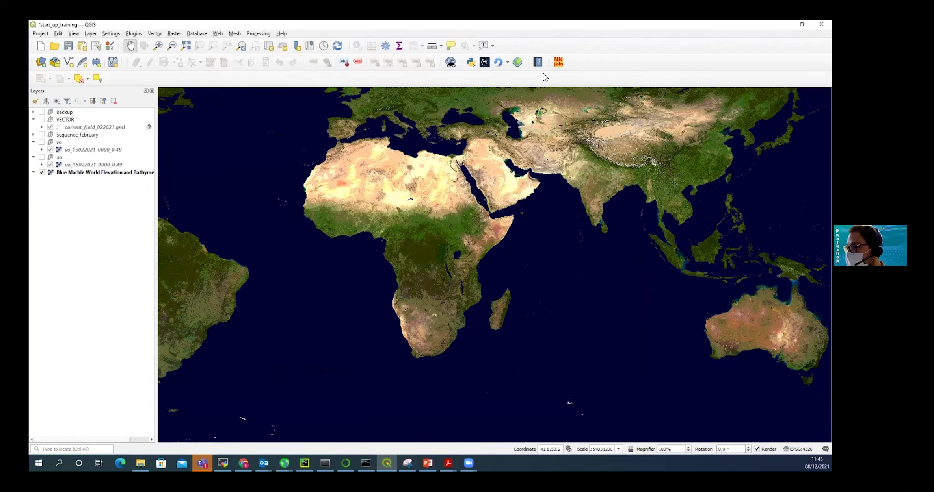
pyautogui.click(485, 63)
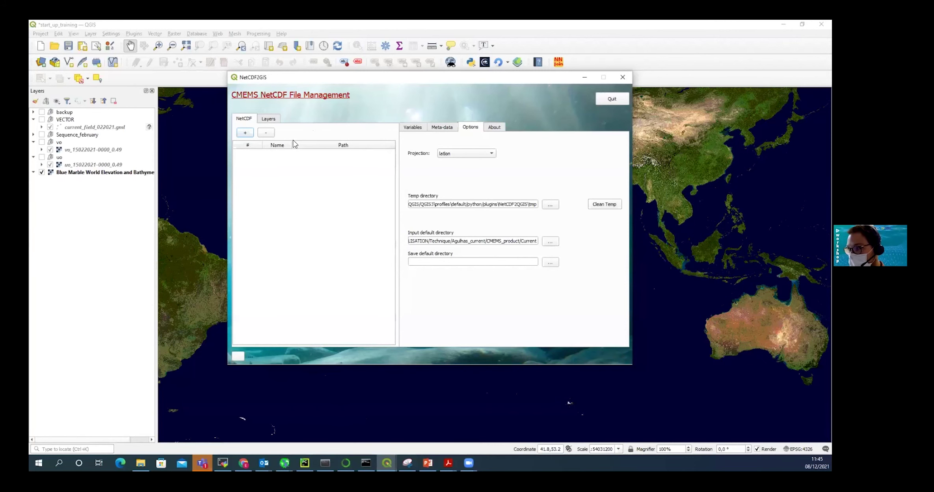
pyautogui.click(245, 133)
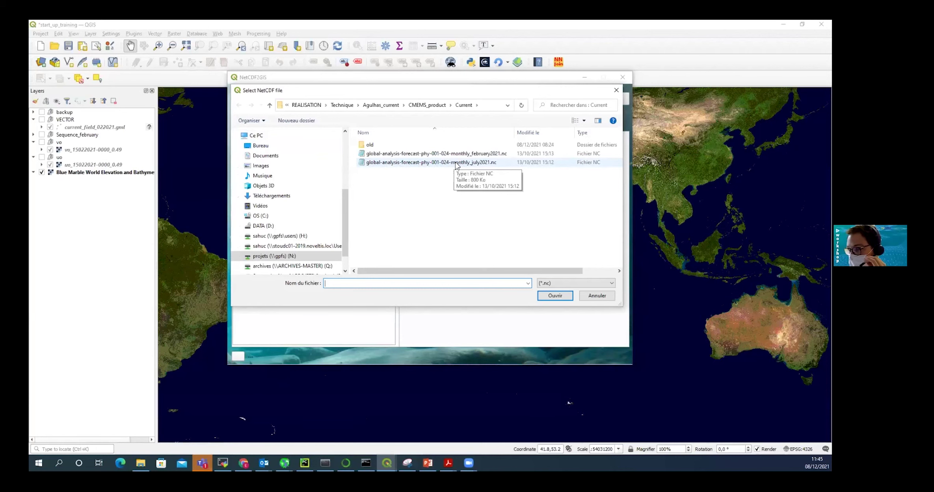
pyautogui.click(455, 162)
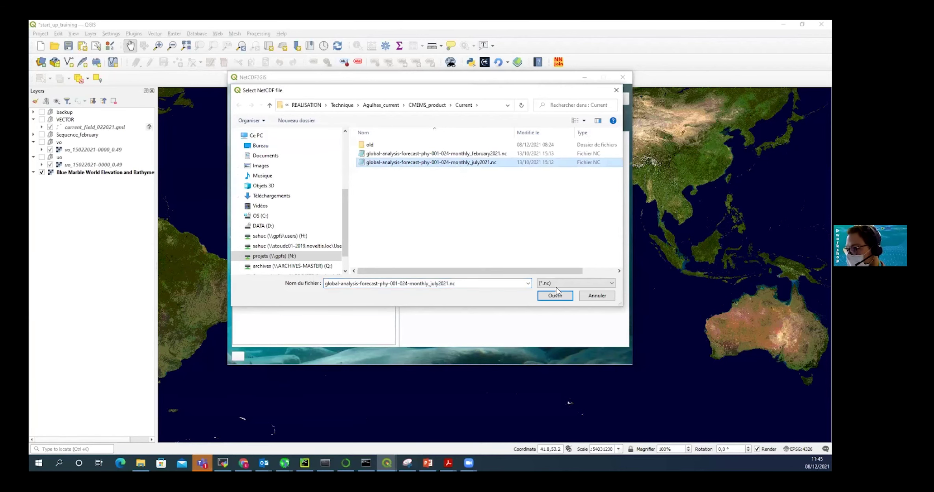
pyautogui.click(553, 297)
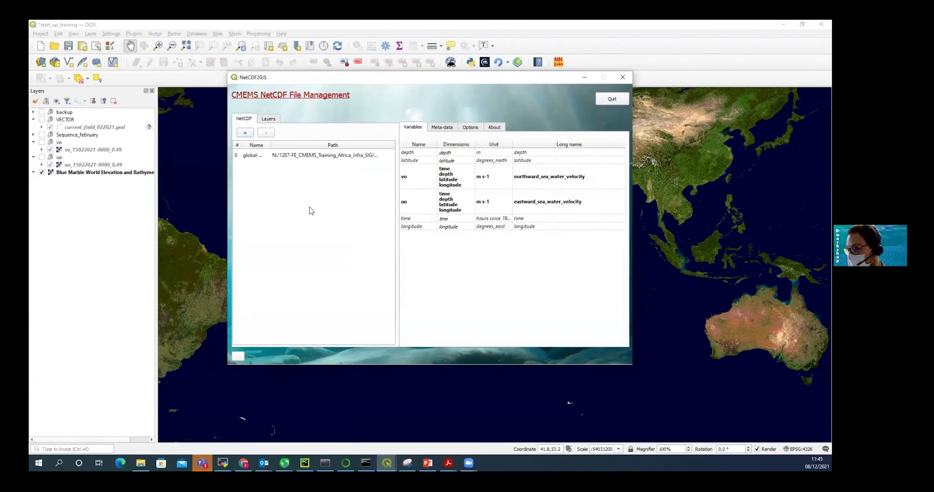
# Check the grid resolution in the loaded NetCDF file's metadata, and return to its list of variables.
pyautogui.moveTo(363, 79); pyautogui.dragTo(376, 113)
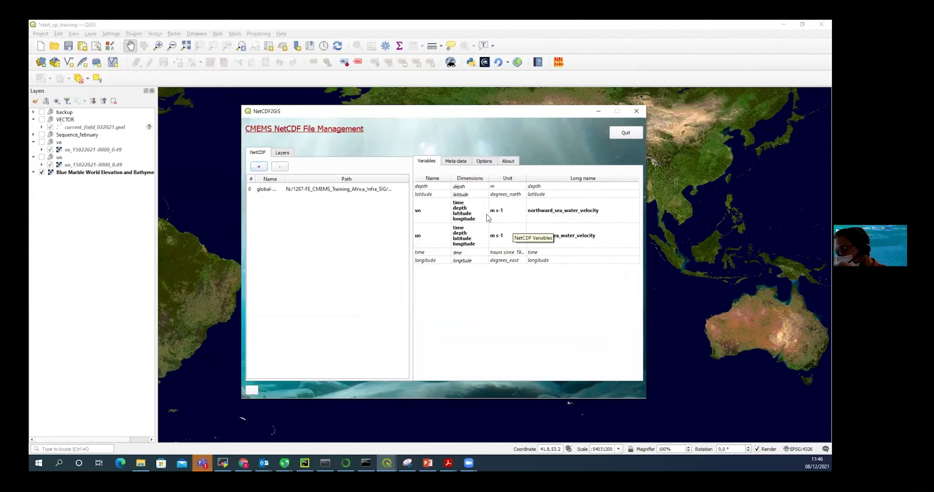
pyautogui.click(456, 162)
pyautogui.moveTo(480, 242); pyautogui.dragTo(523, 243)
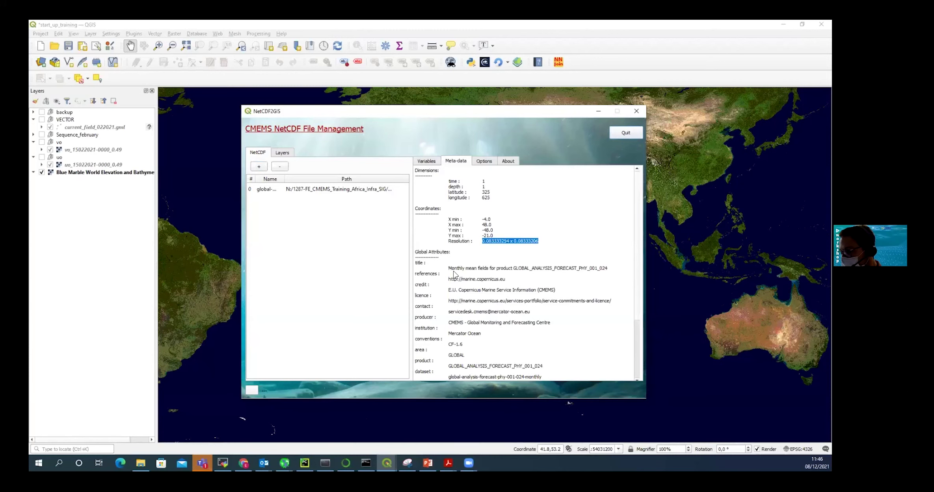
pyautogui.click(428, 165)
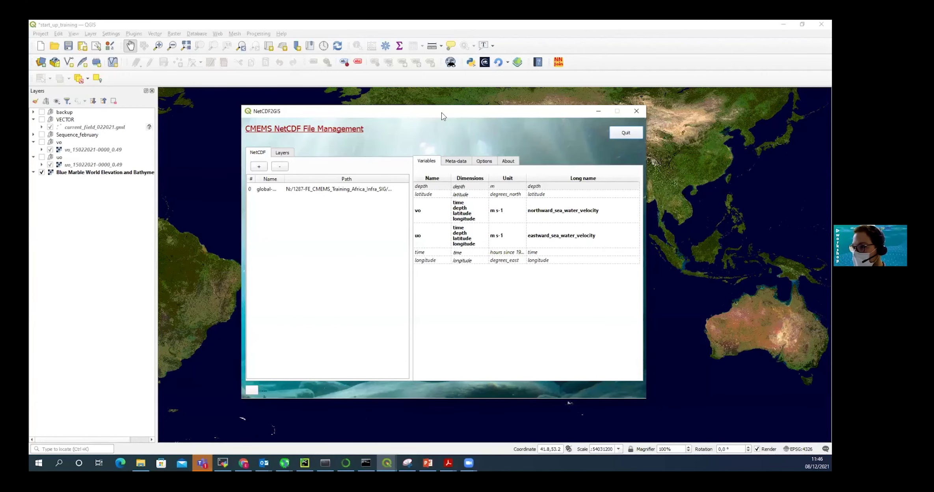
# Add the uo variable's 16-07-2021 data to the map in the uo group, with group overwriting turned off.
pyautogui.moveTo(442, 115)
pyautogui.mouseDown()
pyautogui.moveTo(212, 127)
pyautogui.moveTo(451, 117)
pyautogui.mouseUp()
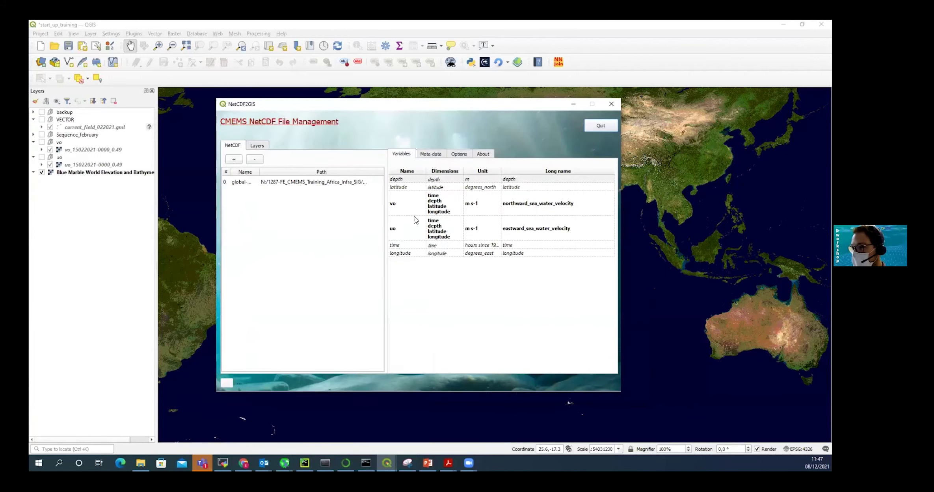
pyautogui.click(405, 233)
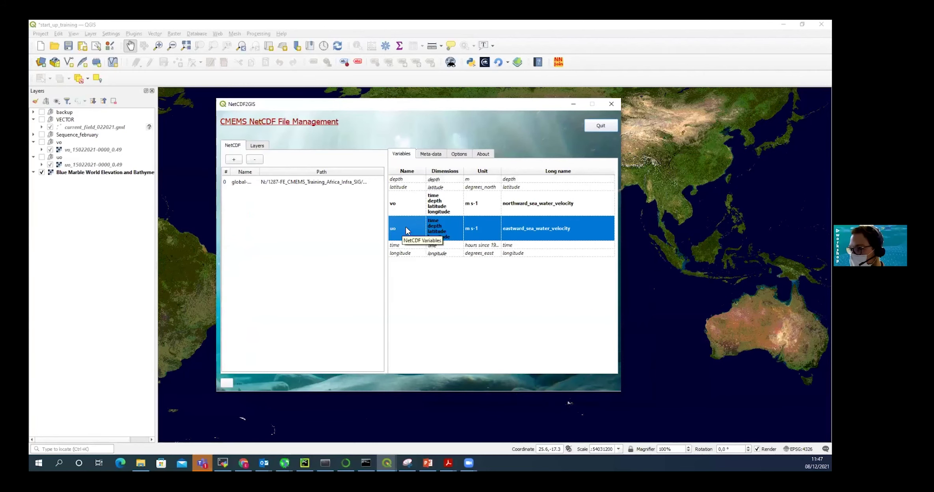
pyautogui.rightClick(413, 223)
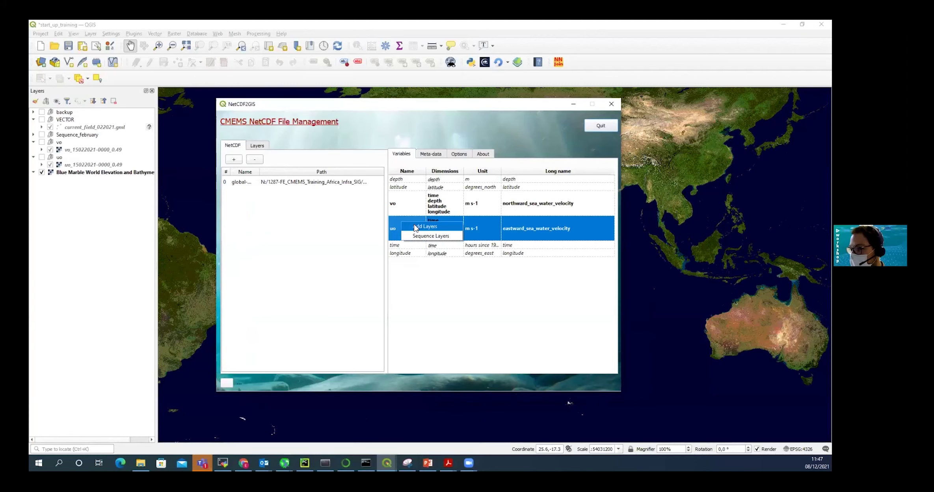
pyautogui.click(425, 227)
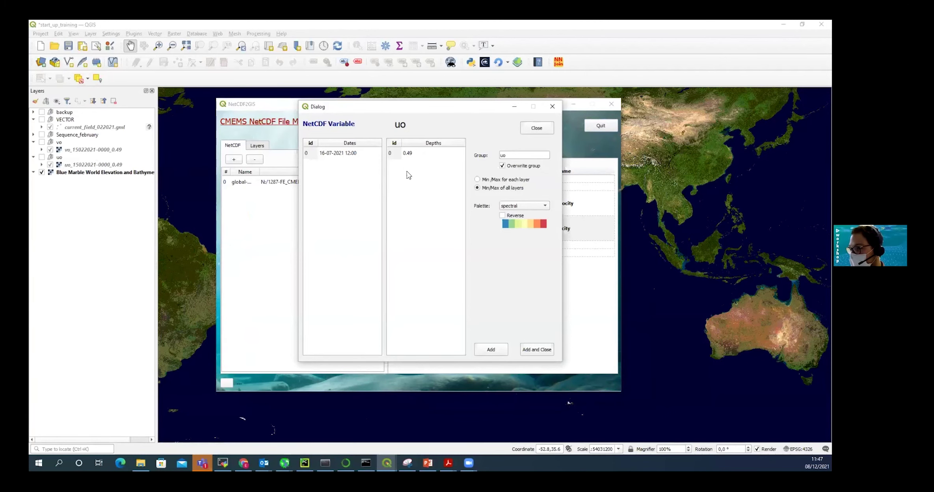
pyautogui.click(502, 166)
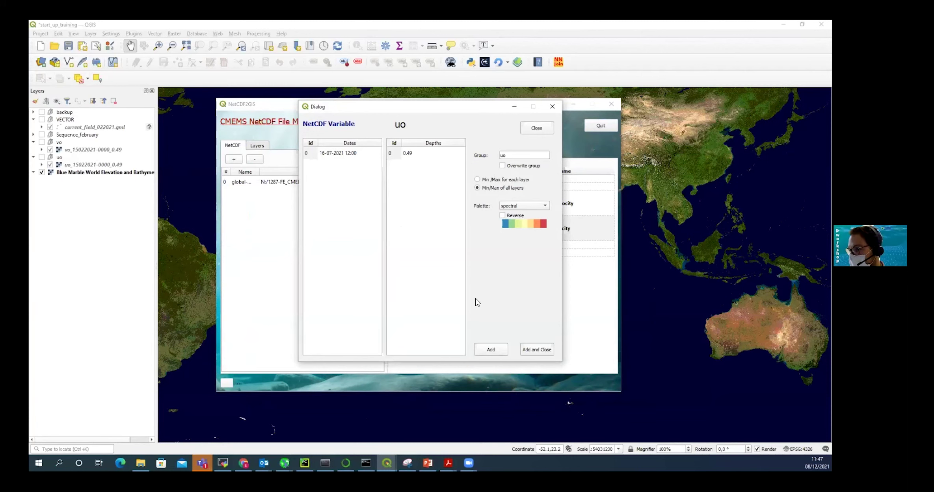
pyautogui.click(536, 351)
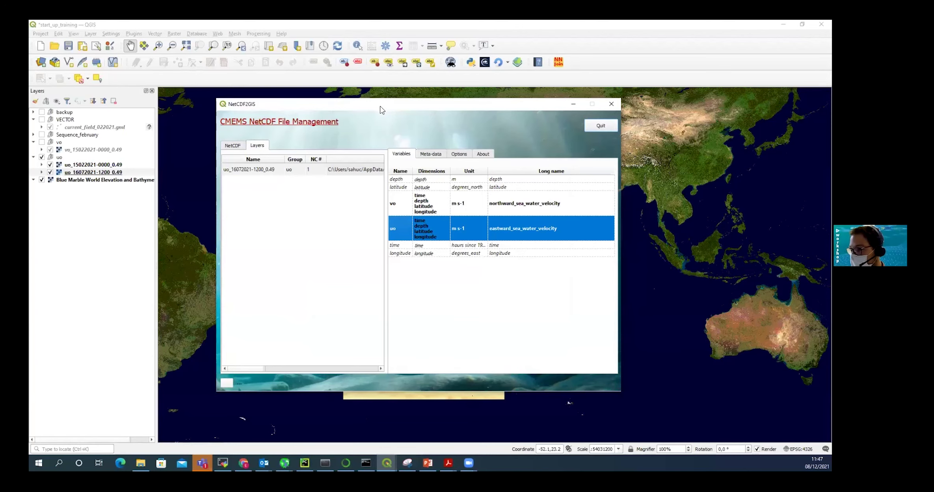
pyautogui.moveTo(380, 105); pyautogui.dragTo(397, 31)
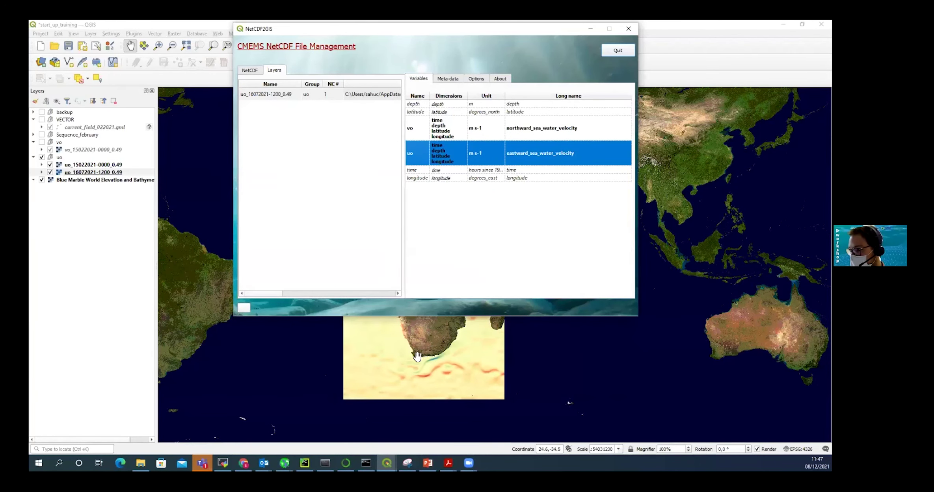
pyautogui.scroll(3, 424, 366)
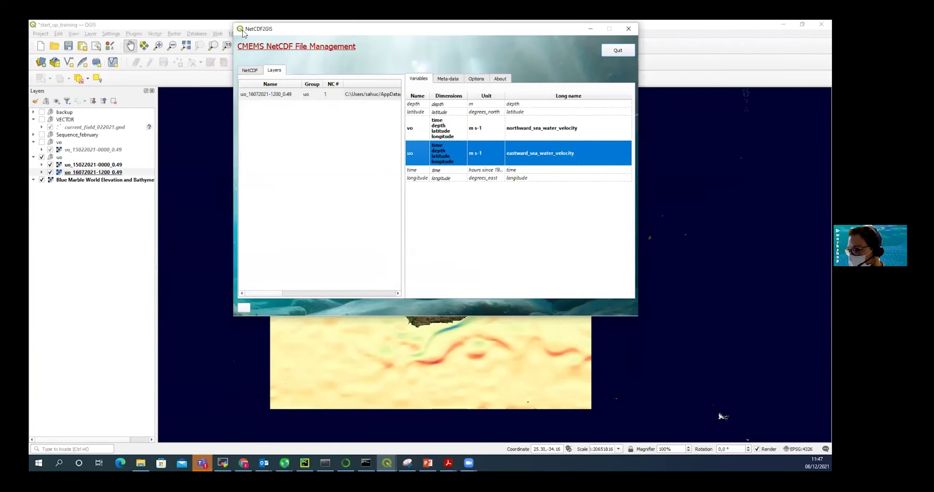
# Add the vo variable's 16-07-2021 data to the map in the vo group, with group overwriting turned off.
pyautogui.moveTo(242, 30); pyautogui.dragTo(254, 98)
pyautogui.click(432, 197)
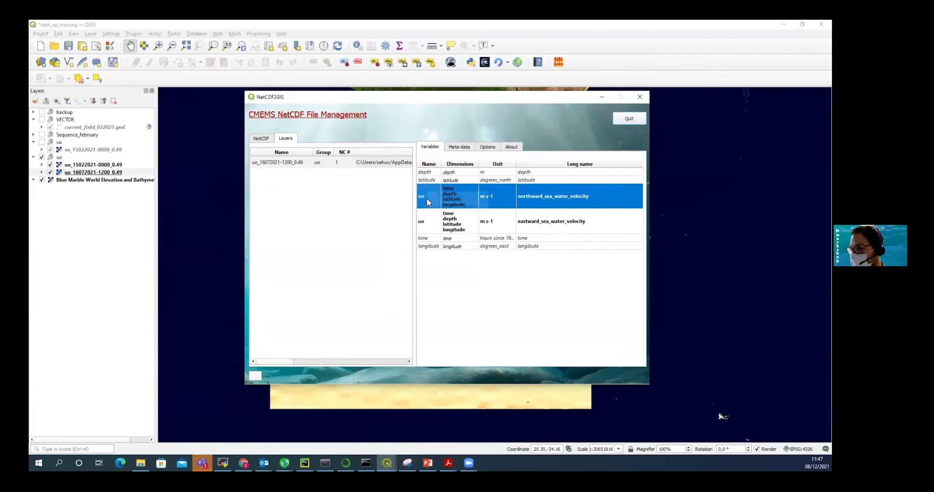
pyautogui.doubleClick(444, 194)
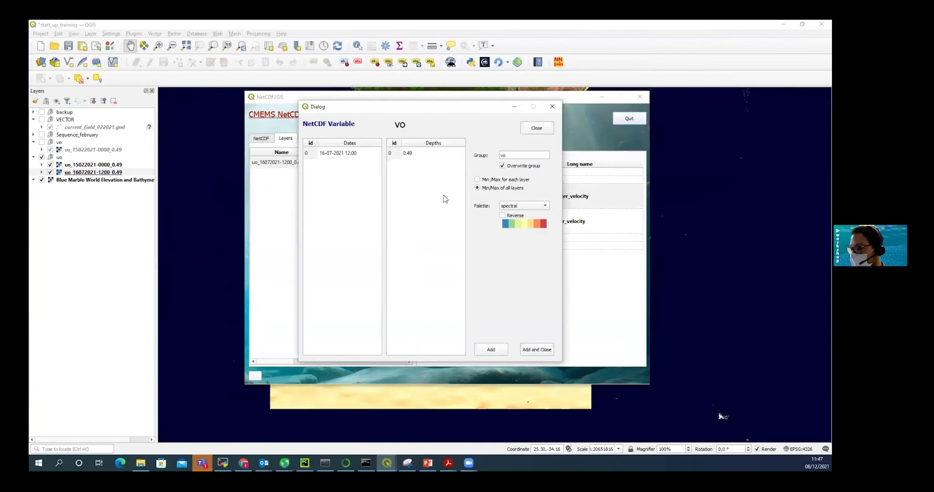
pyautogui.click(502, 167)
pyautogui.click(534, 350)
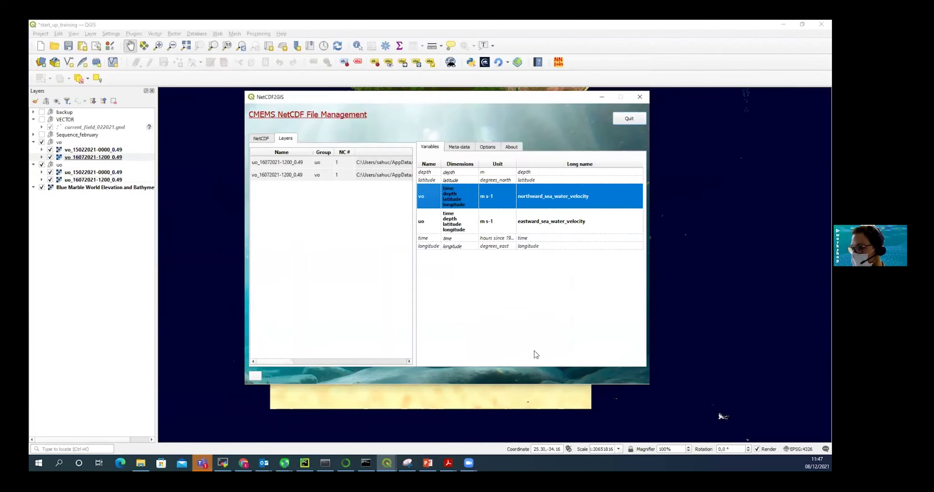
pyautogui.moveTo(420, 101); pyautogui.dragTo(674, 55)
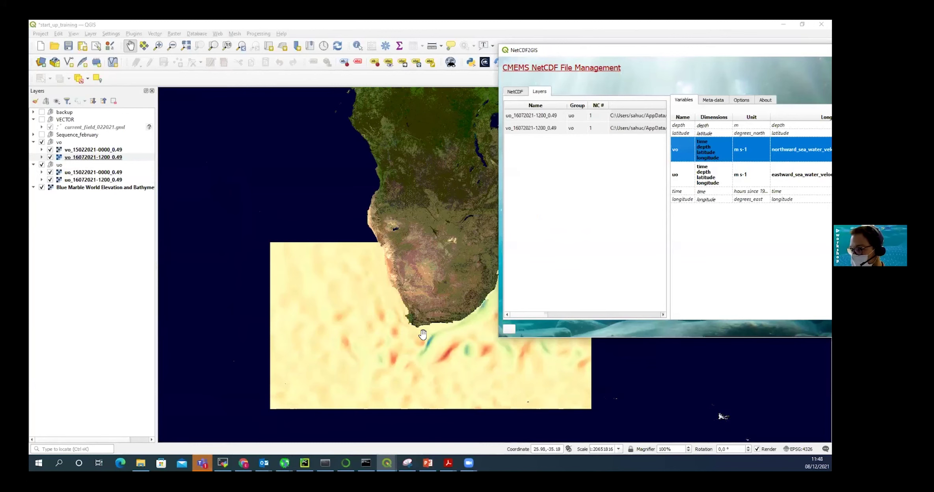
pyautogui.doubleClick(630, 52)
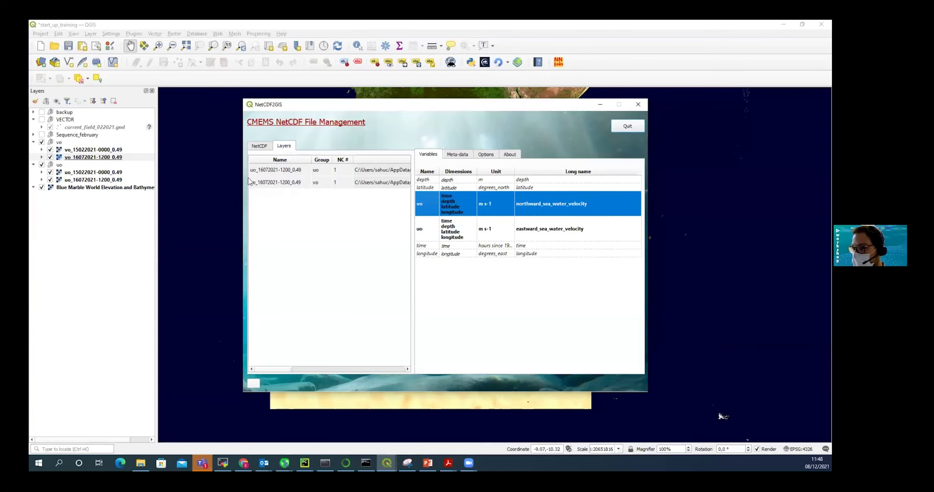
pyautogui.click(279, 173)
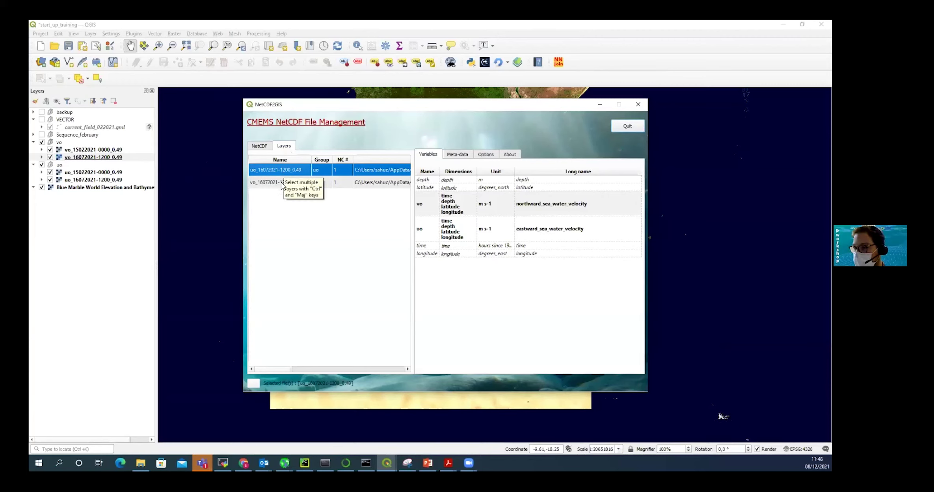
pyautogui.keyDown('ctrl'); pyautogui.click(278, 184); pyautogui.keyUp('ctrl')
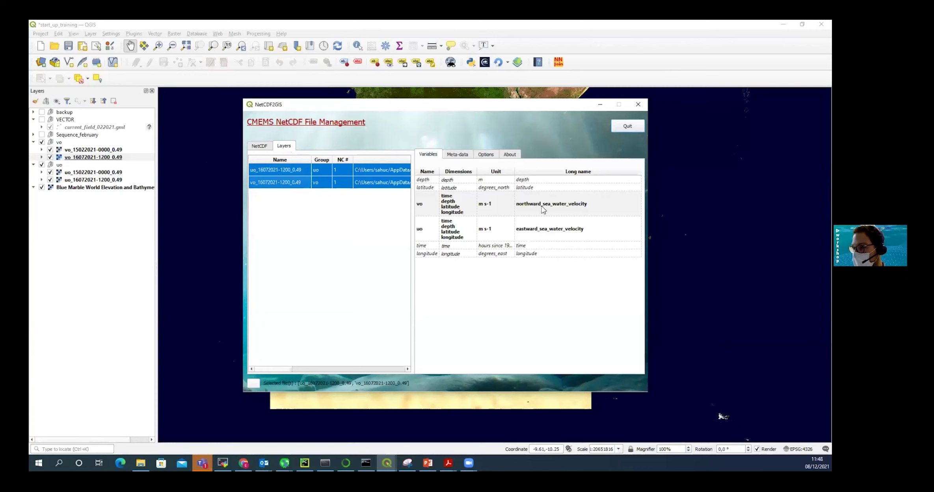
pyautogui.rightClick(280, 176)
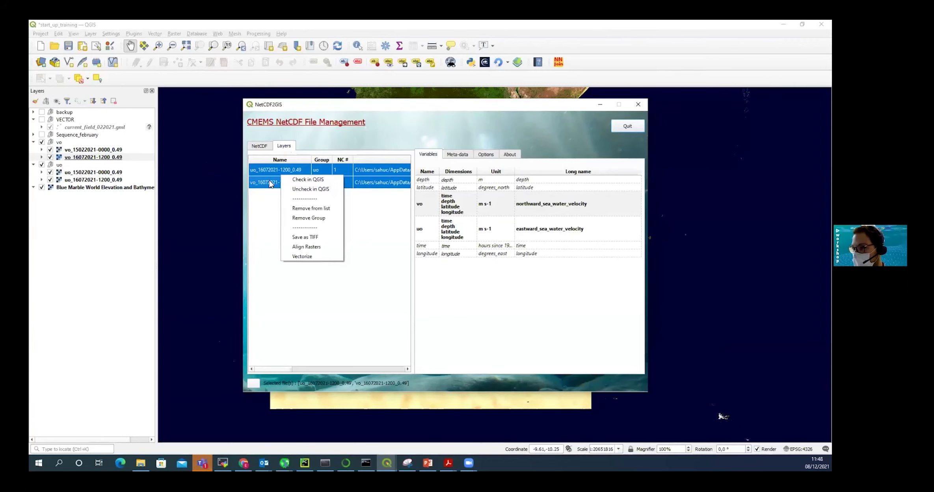
pyautogui.click(309, 256)
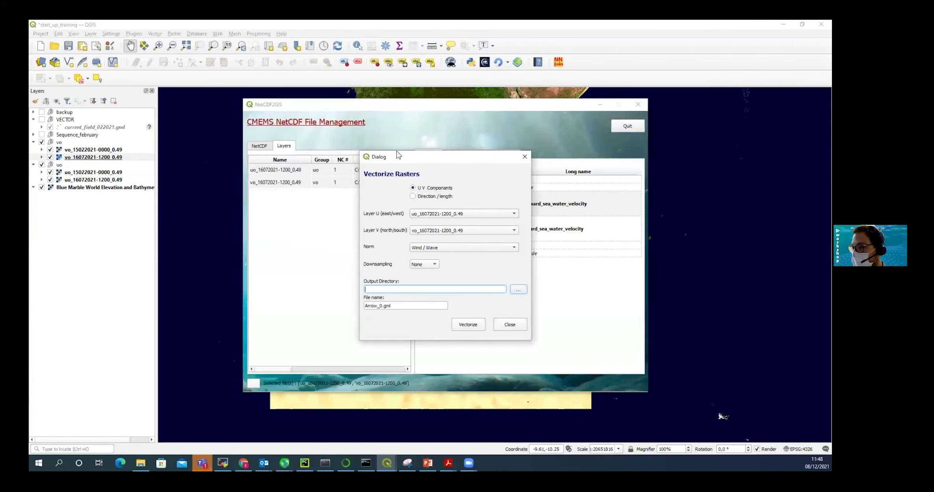
pyautogui.moveTo(396, 152); pyautogui.dragTo(316, 127)
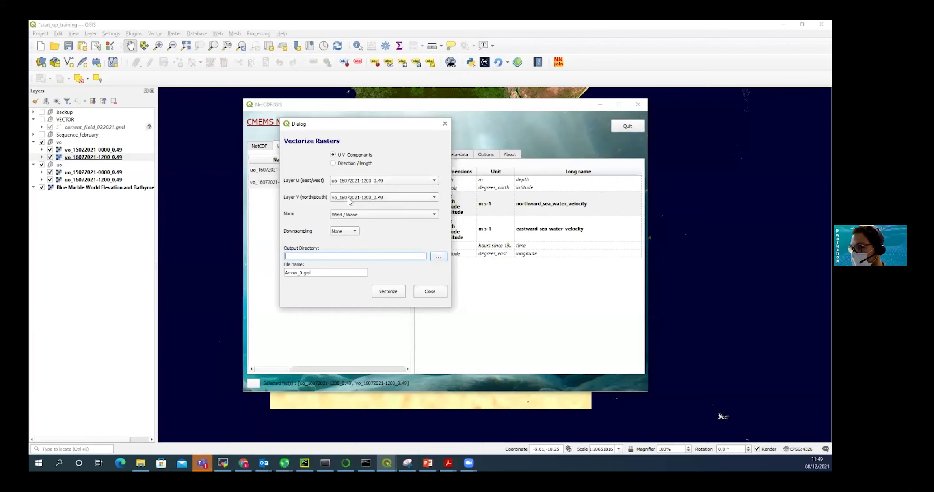
pyautogui.click(387, 215)
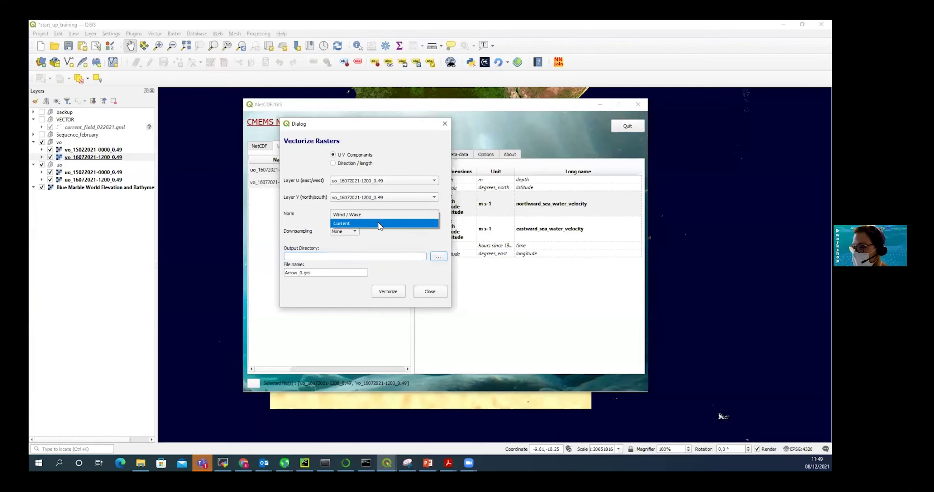
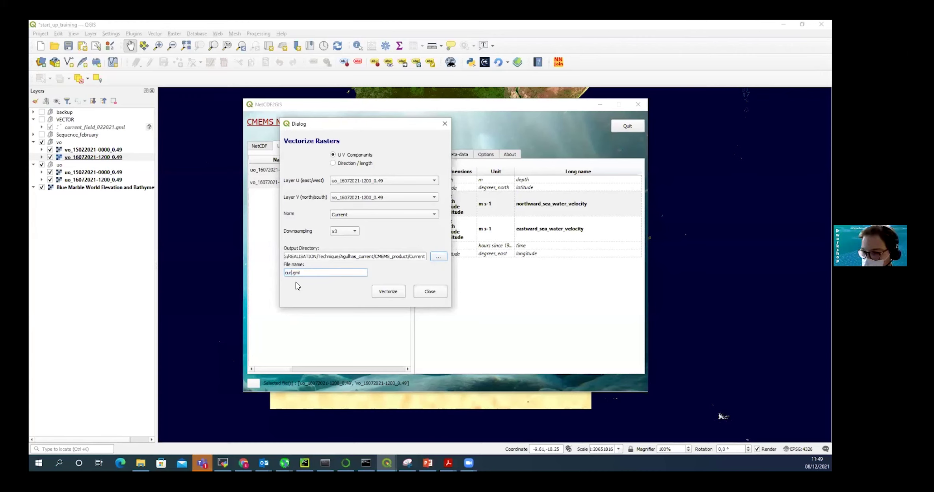
# Name the output file current_field_072021v.gml, and vectorize the rasters into the Current folder with x3 downsampling.
pyautogui.write('t_field')
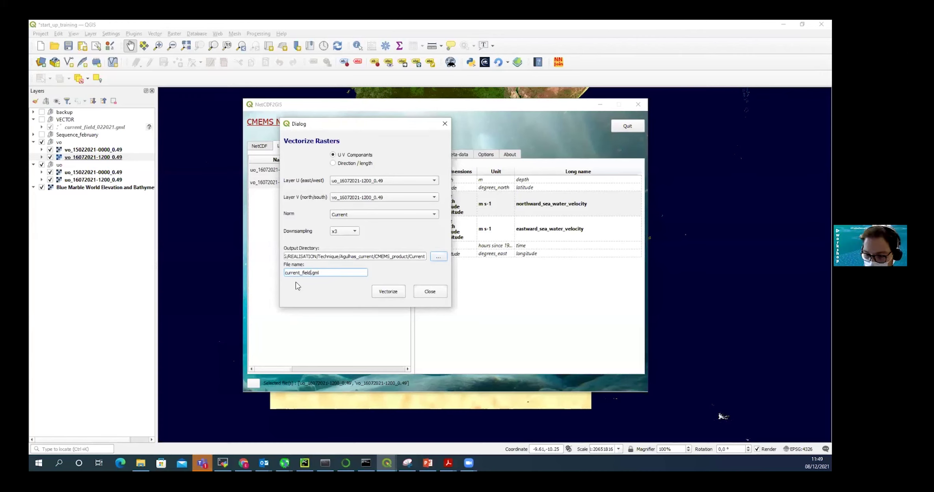
pyautogui.write('_07')
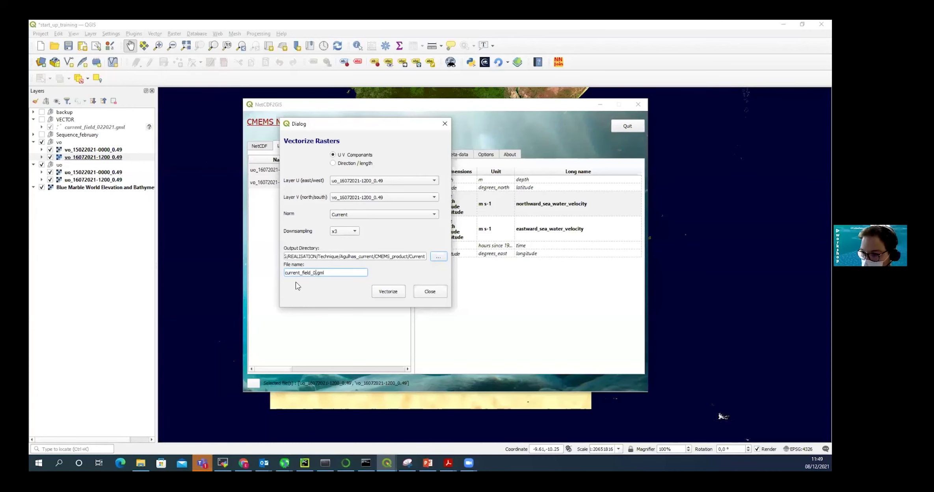
pyautogui.write('2021')
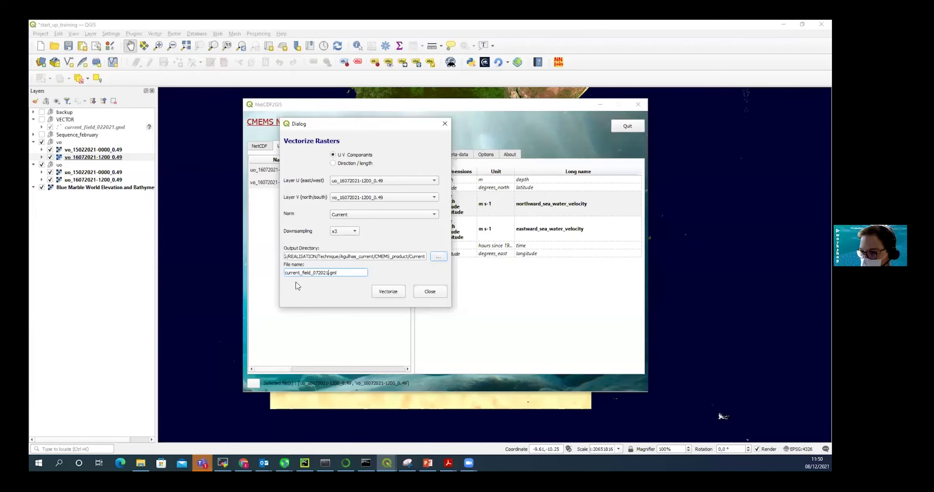
pyautogui.write('v')
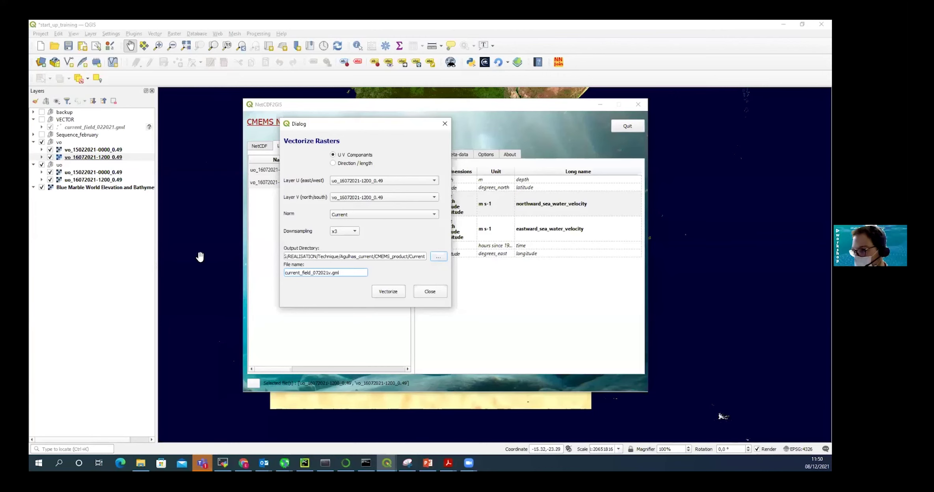
pyautogui.click(388, 292)
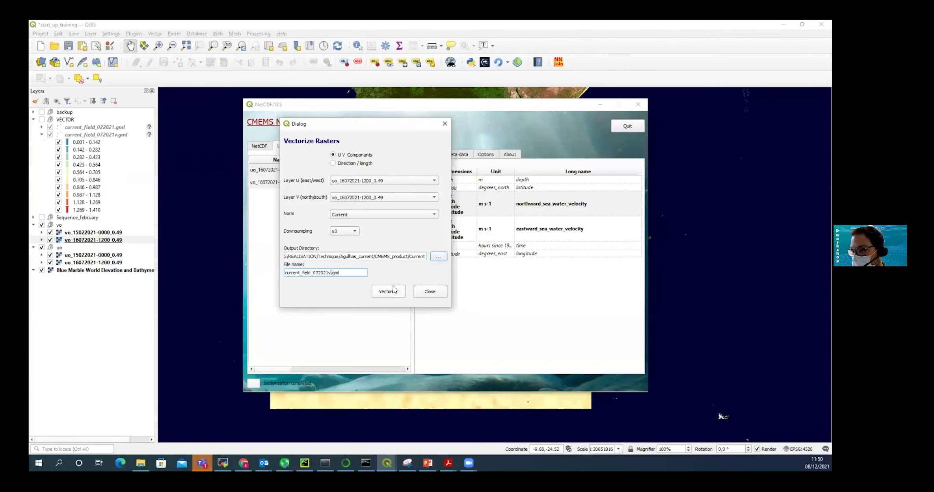
pyautogui.click(430, 291)
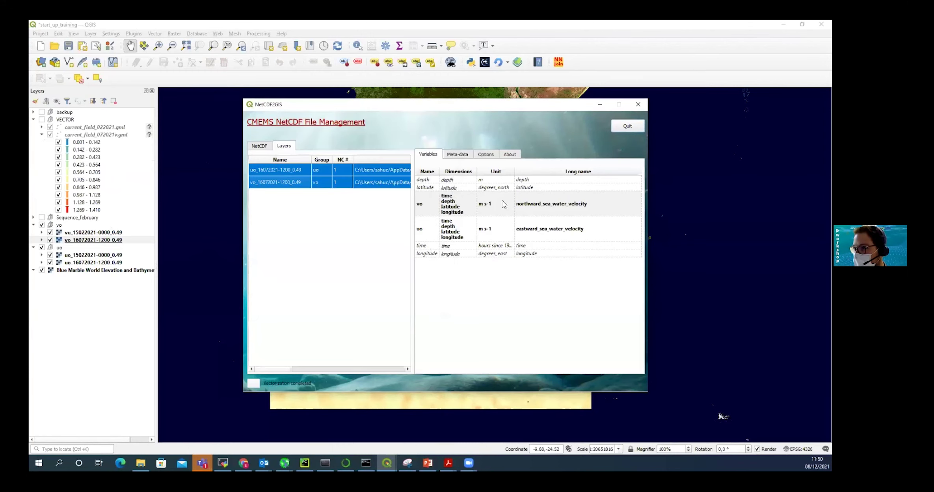
# Show the VECTOR group with only current_field_072021v.gml visible in it, and hide the uo and vo raster groups.
pyautogui.click(601, 105)
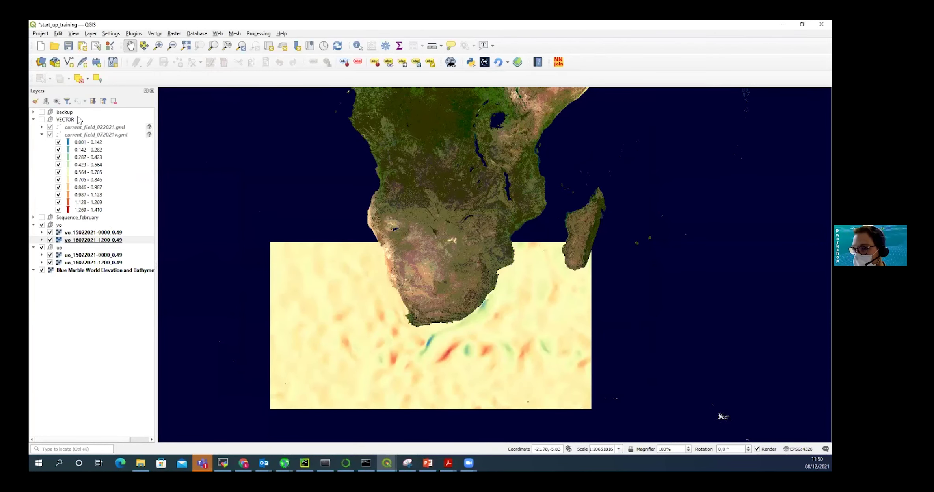
pyautogui.click(43, 121)
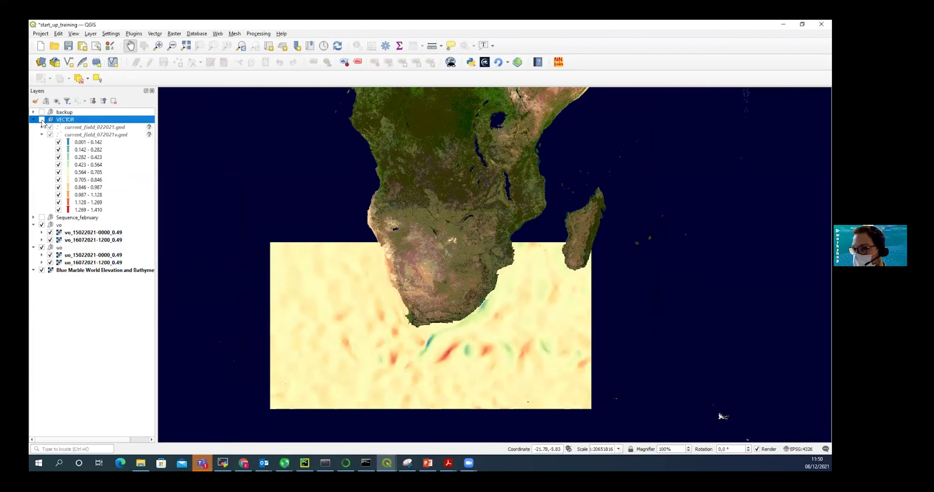
pyautogui.click(42, 119)
pyautogui.click(50, 127)
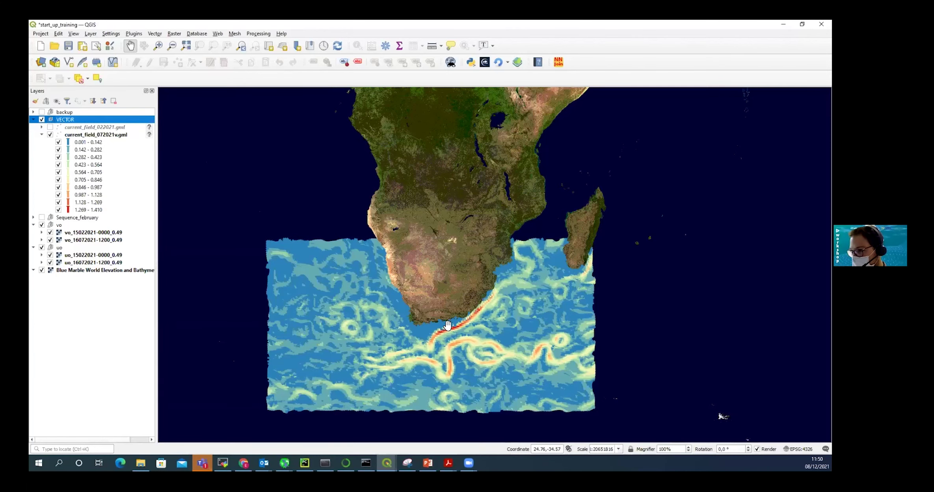
pyautogui.scroll(1, 446, 326)
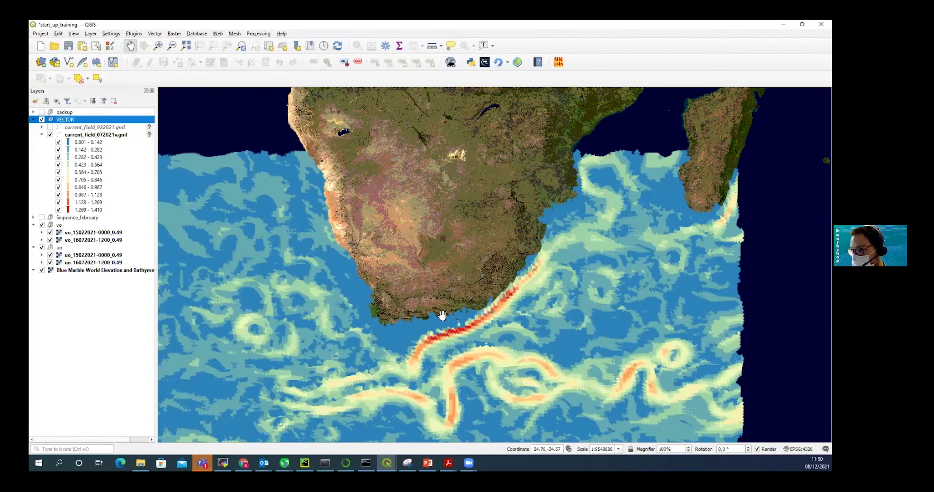
pyautogui.scroll(1, 362, 277)
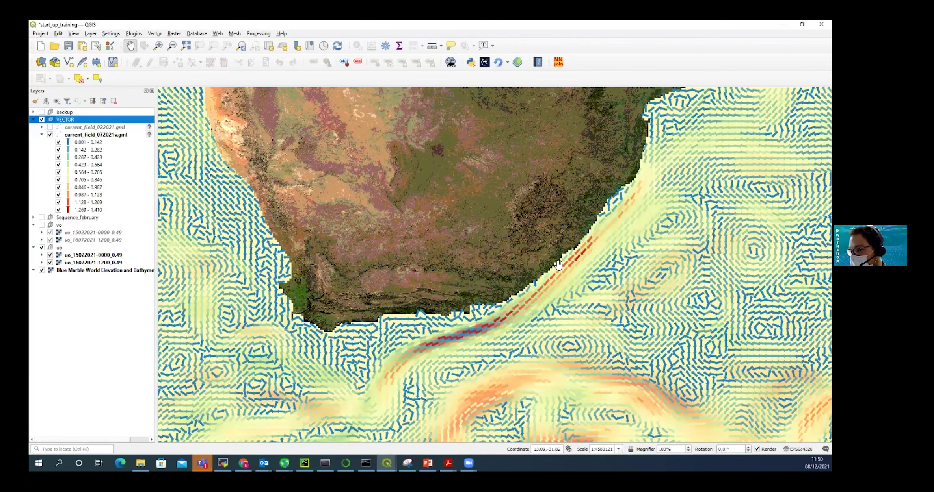
pyautogui.click(42, 247)
pyautogui.click(41, 225)
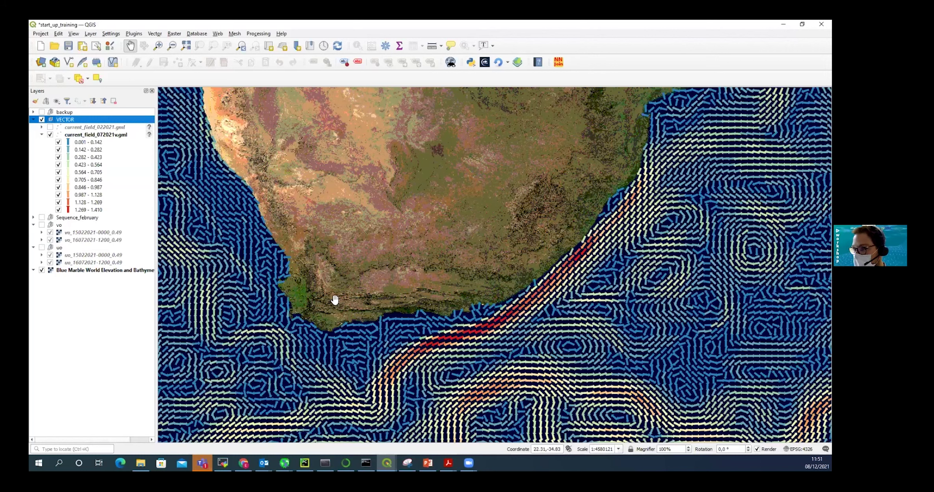
# Load the Current_scale.qml style with all categories onto current_field_072021v.gml, and apply it to the layer.
pyautogui.rightClick(90, 135)
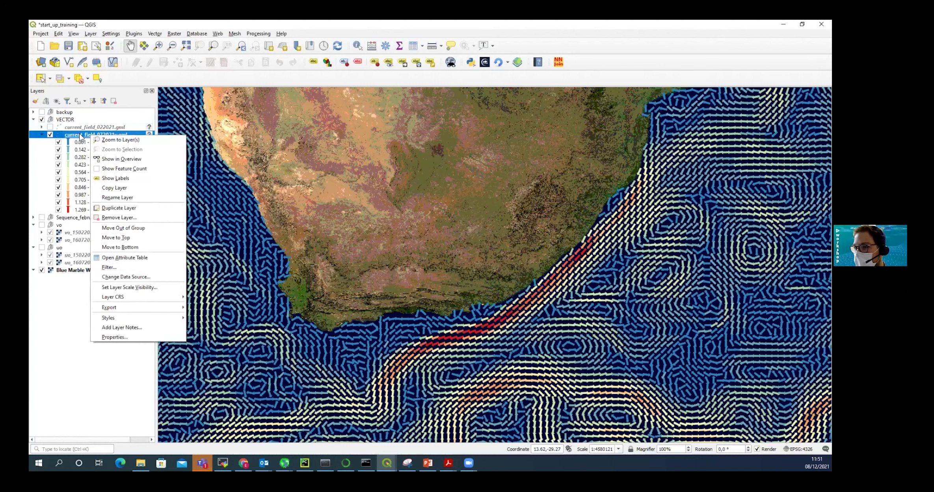
pyautogui.click(119, 337)
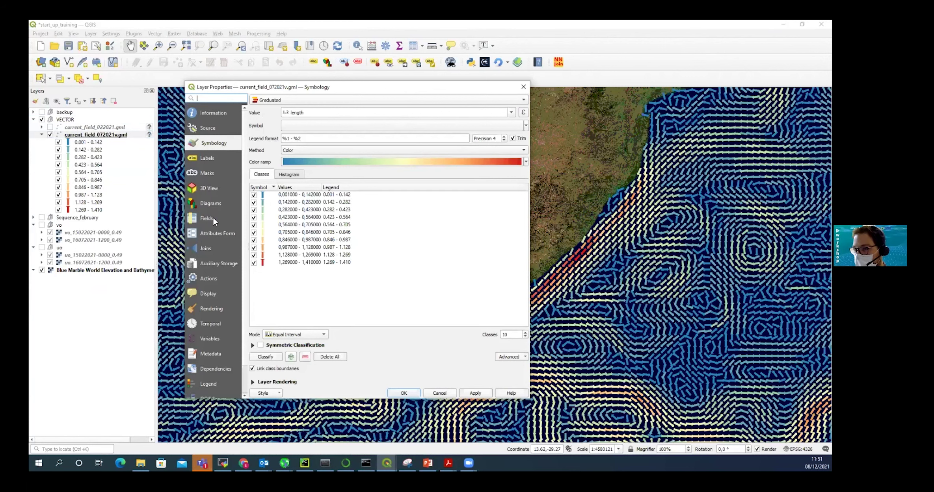
pyautogui.click(264, 394)
pyautogui.click(281, 325)
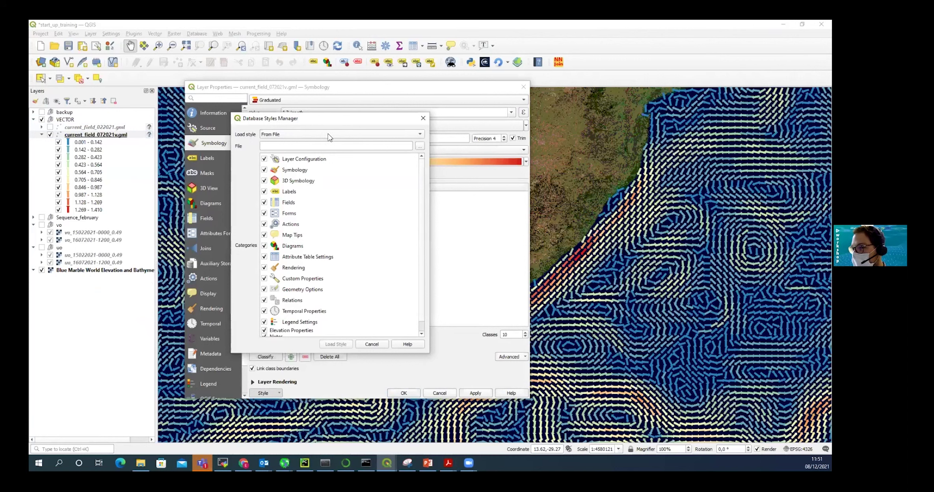
pyautogui.click(419, 147)
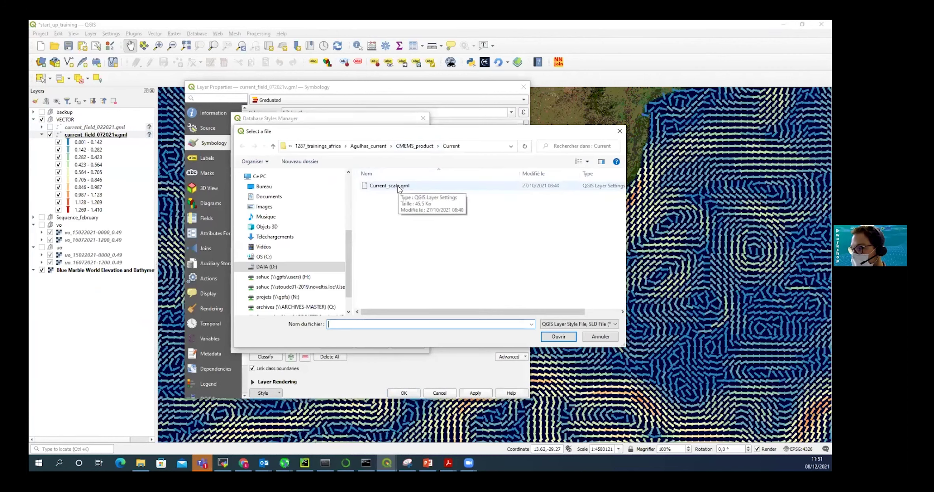
pyautogui.click(395, 189)
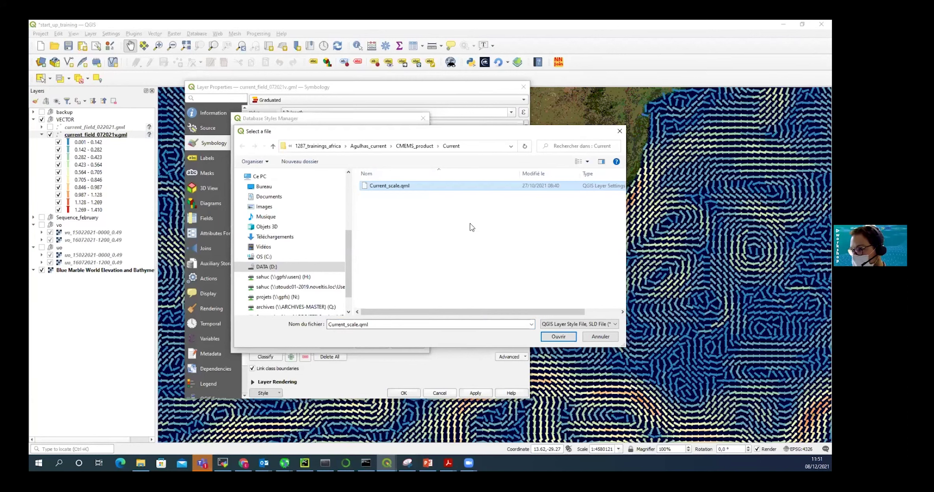
pyautogui.click(553, 334)
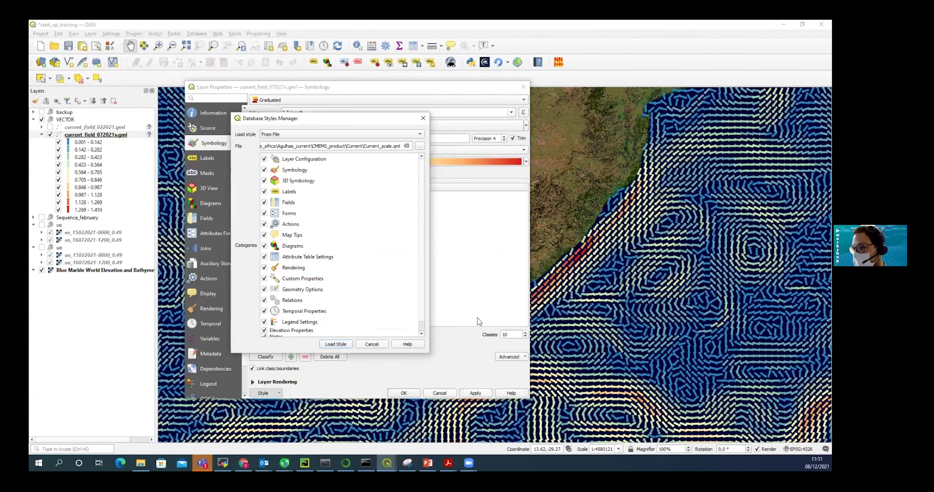
pyautogui.click(335, 344)
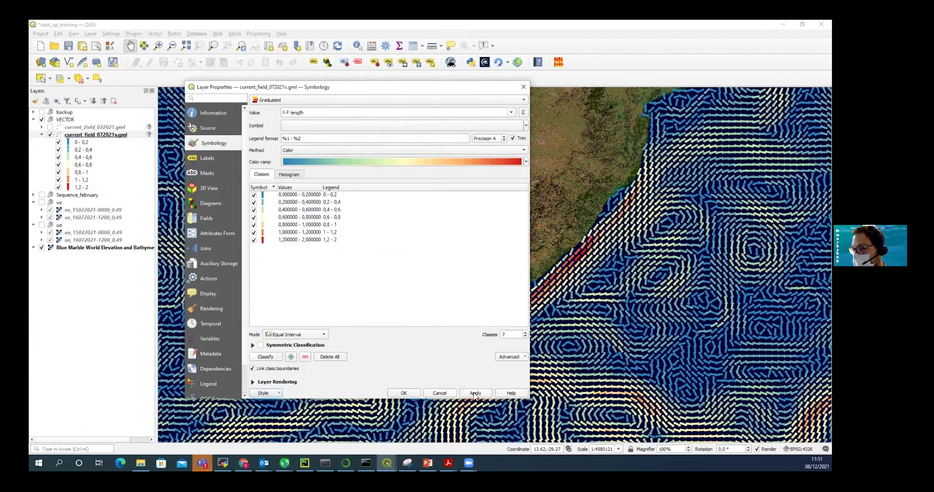
pyautogui.click(475, 393)
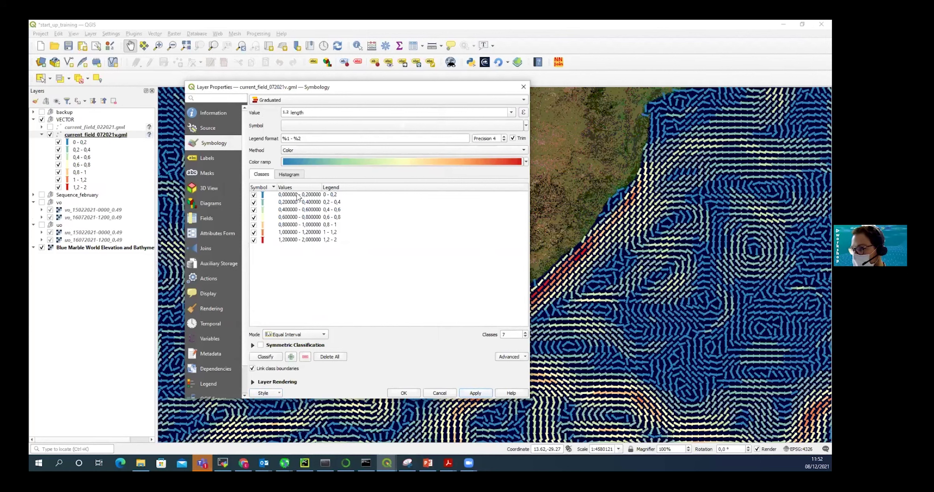
pyautogui.click(404, 393)
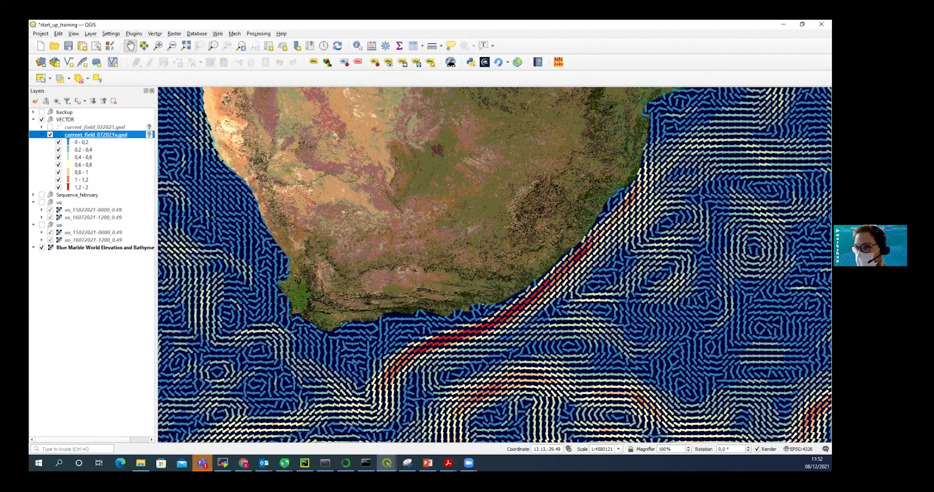
# Return to NetCDF2GIS and add the global-analysis-forecast-wav-001-027_july2021.nc file from the Wave folder.
pyautogui.click(387, 463)
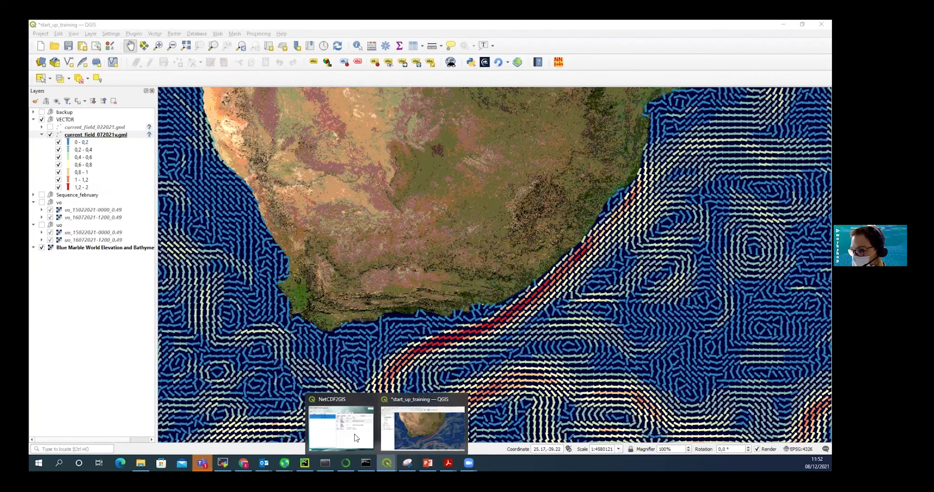
pyautogui.click(352, 429)
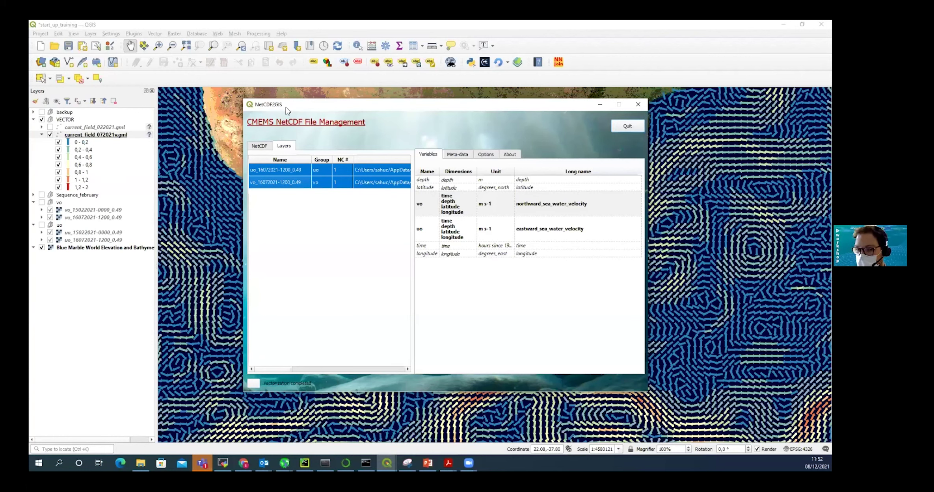
pyautogui.click(260, 150)
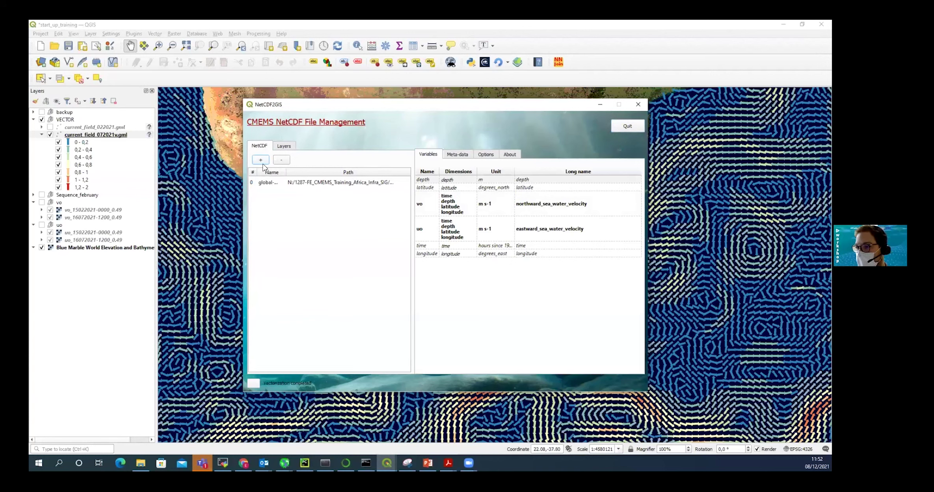
pyautogui.click(261, 160)
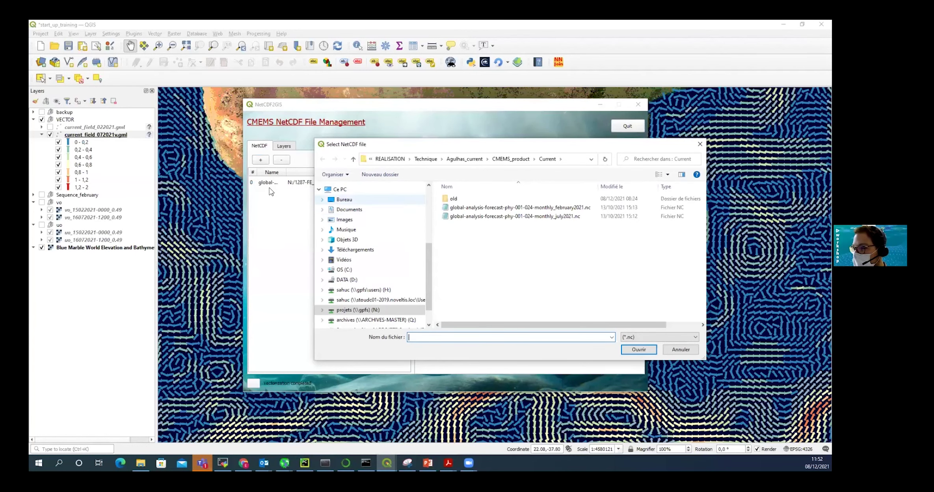
pyautogui.click(509, 157)
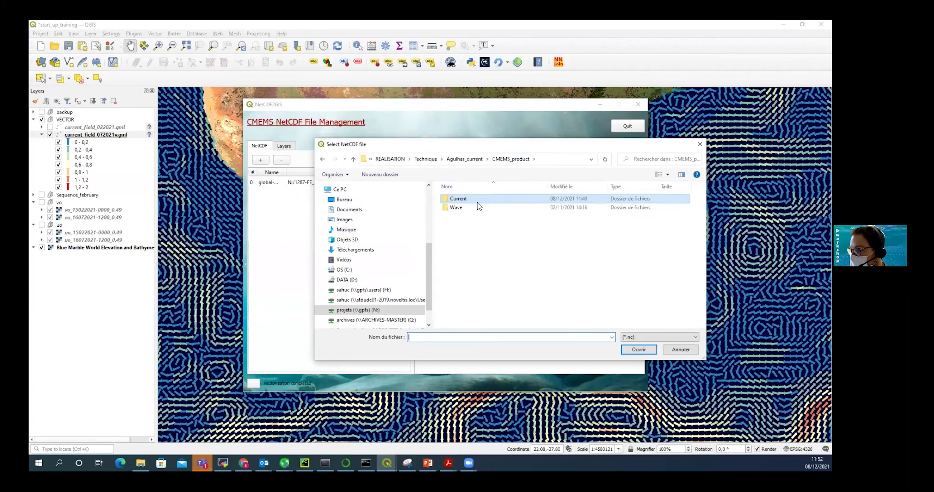
pyautogui.doubleClick(466, 209)
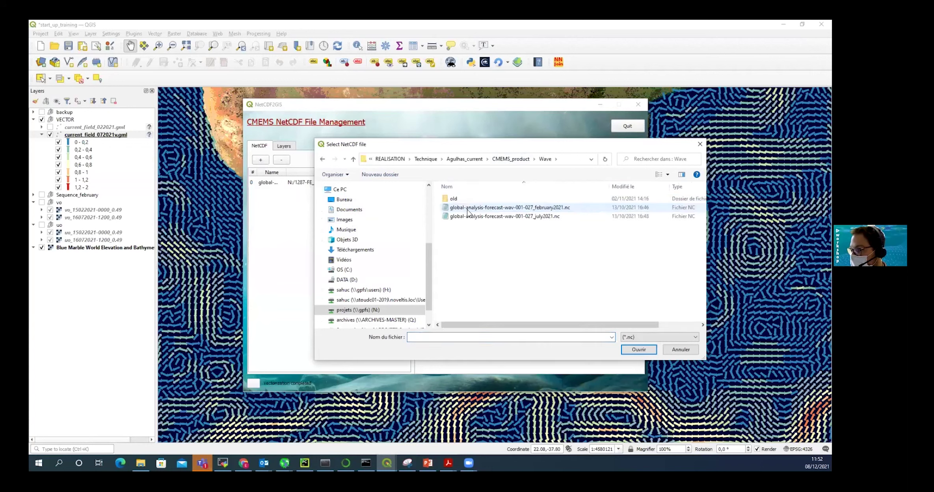
pyautogui.click(488, 218)
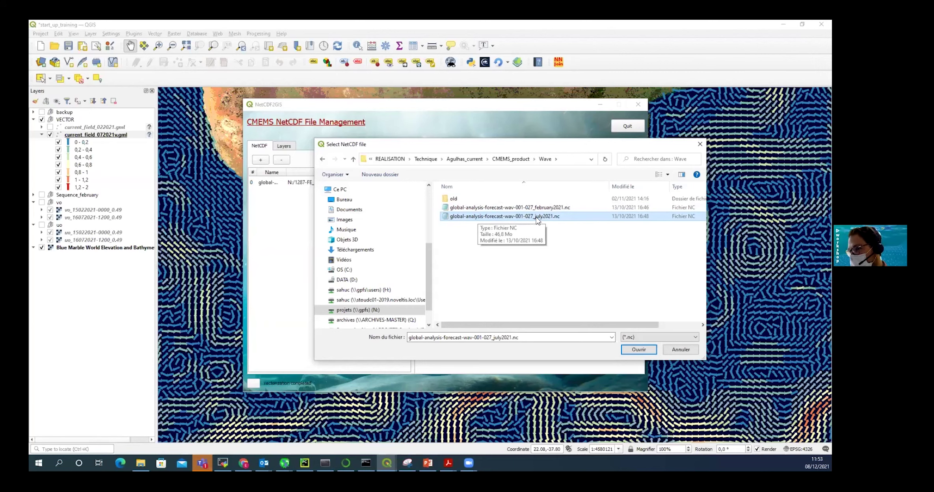
pyautogui.click(625, 349)
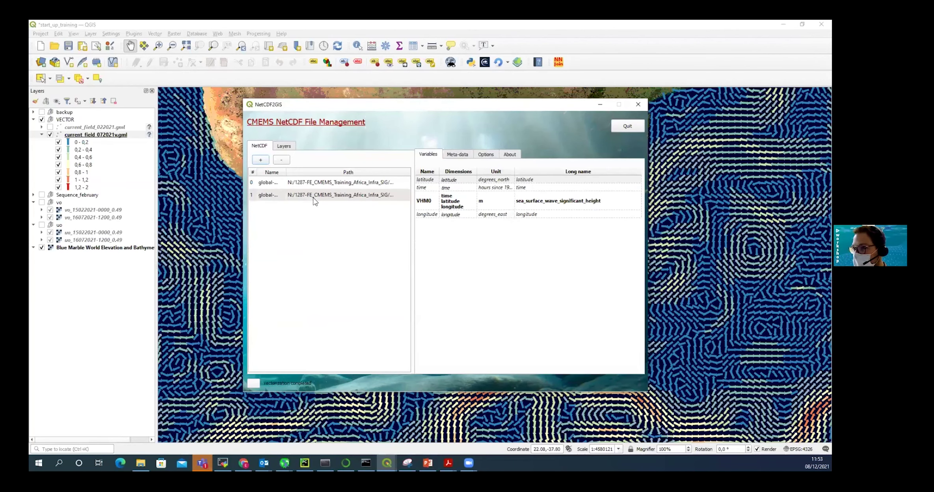
# Start a layer sequence for the VHM0 variable of the July wave NetCDF file.
pyautogui.click(286, 198)
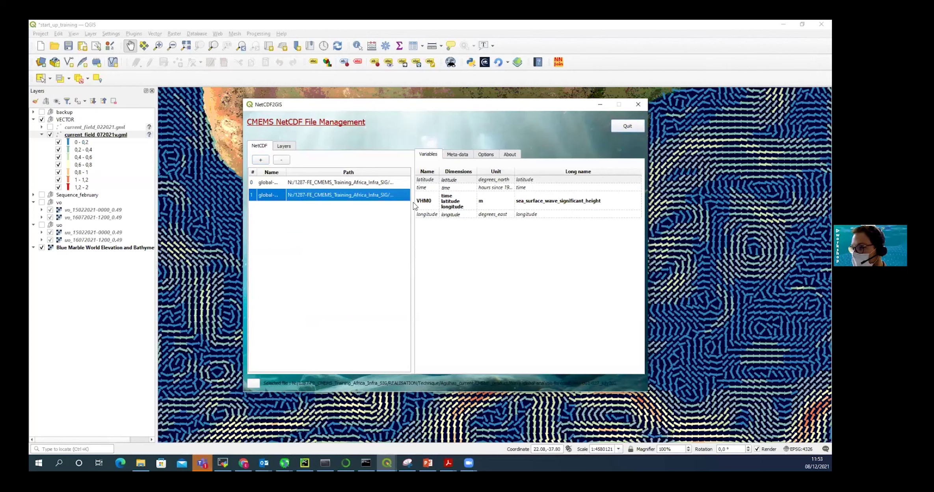
pyautogui.click(428, 202)
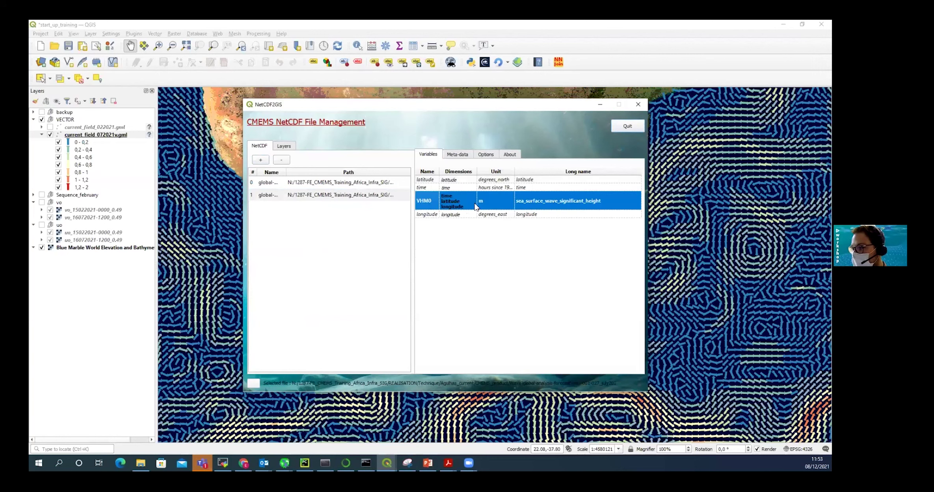
pyautogui.rightClick(425, 202)
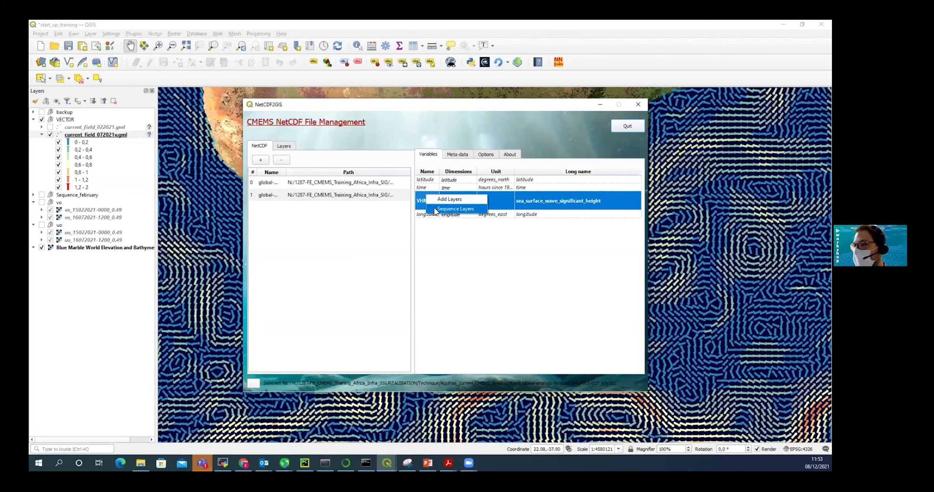
pyautogui.click(434, 209)
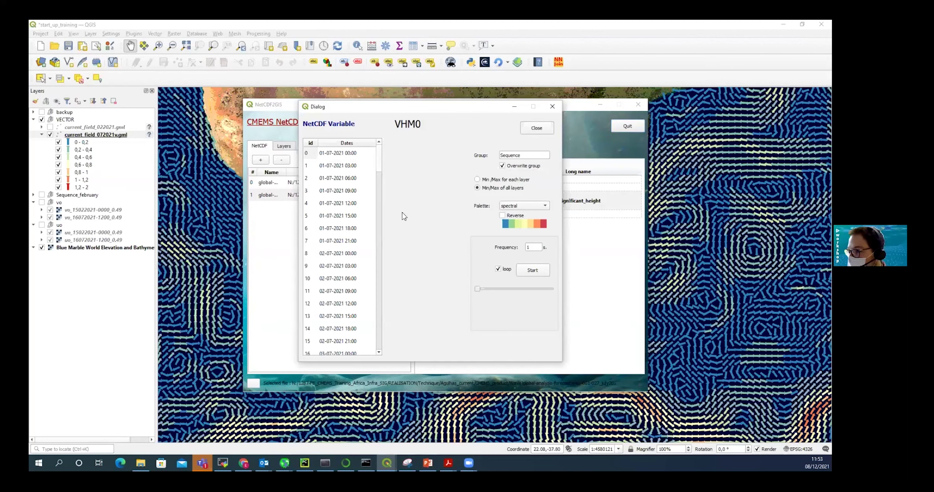
pyautogui.scroll(-2, 337, 222)
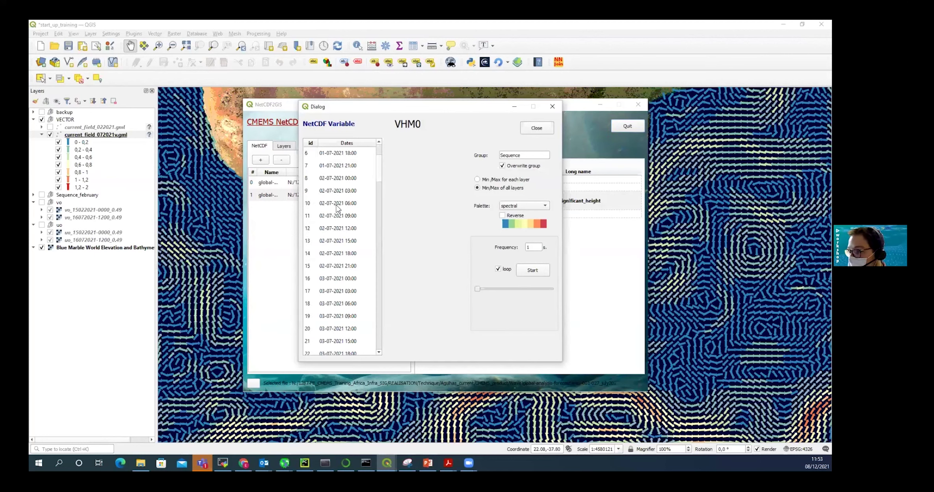
pyautogui.click(337, 205)
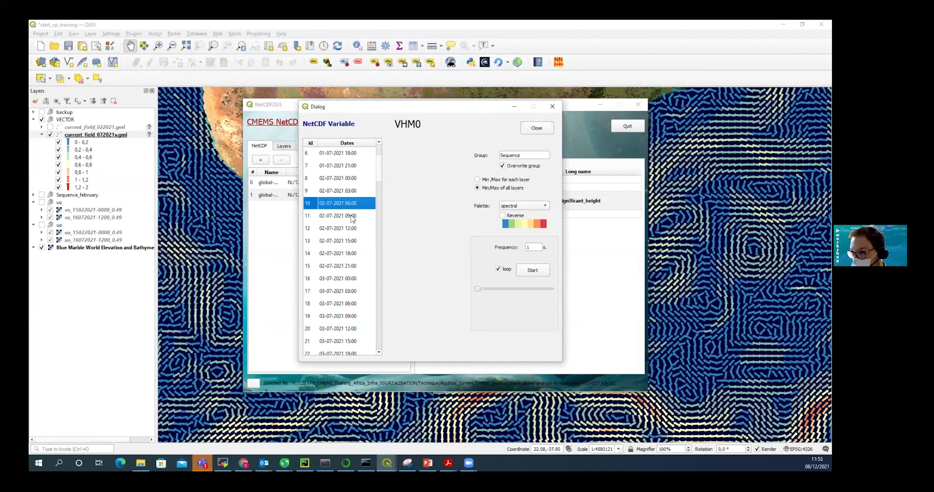
pyautogui.scroll(-4, 350, 221)
pyautogui.scroll(-2, 342, 240)
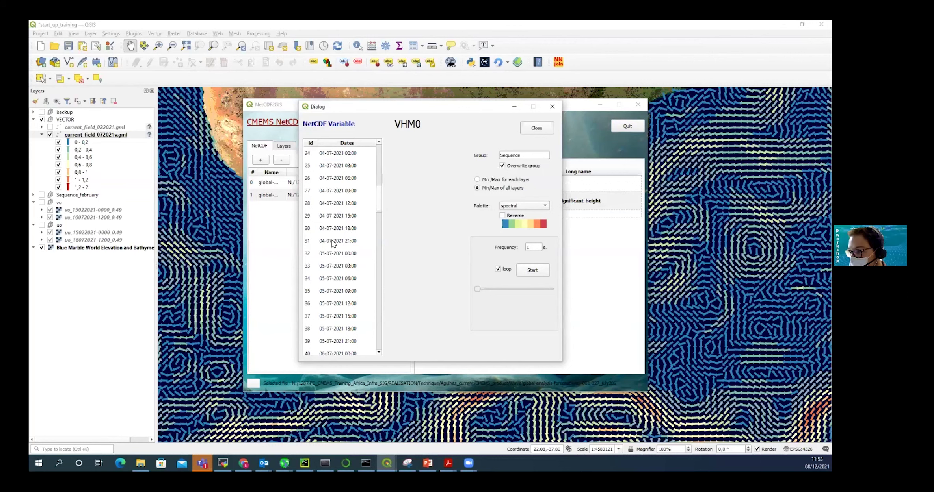
pyautogui.keyDown('shift'); pyautogui.click(332, 242); pyautogui.keyUp('shift')
pyautogui.scroll(5, 370, 210)
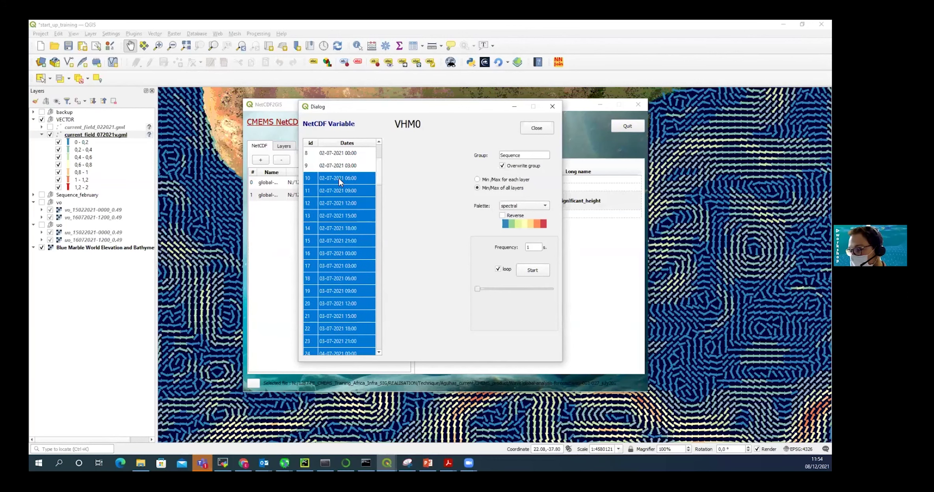
pyautogui.click(338, 180)
pyautogui.moveTo(380, 170); pyautogui.dragTo(377, 199)
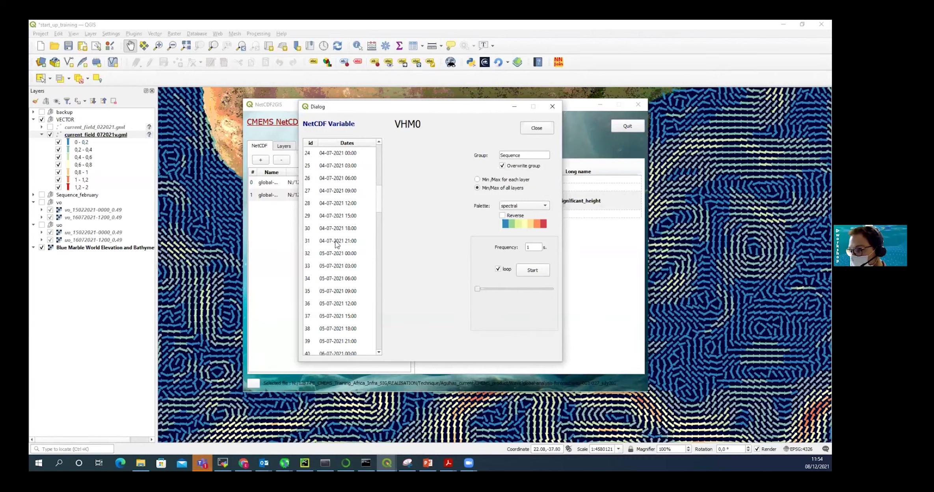
pyautogui.keyDown('shift'); pyautogui.click(337, 255); pyautogui.keyUp('shift')
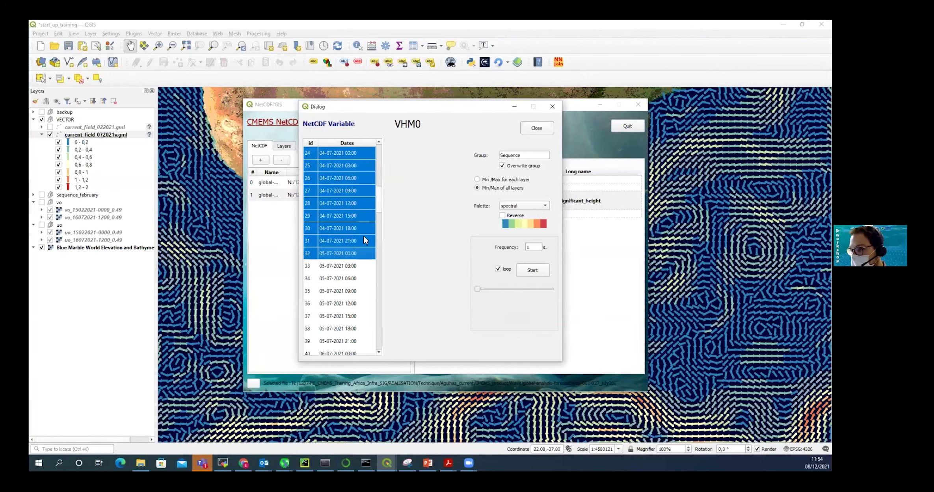
pyautogui.moveTo(377, 202); pyautogui.dragTo(378, 174)
# Name the group Sequence_july, set Min/Max for each layer, and start the looping sequence.
pyautogui.click(524, 155)
pyautogui.write('_july')
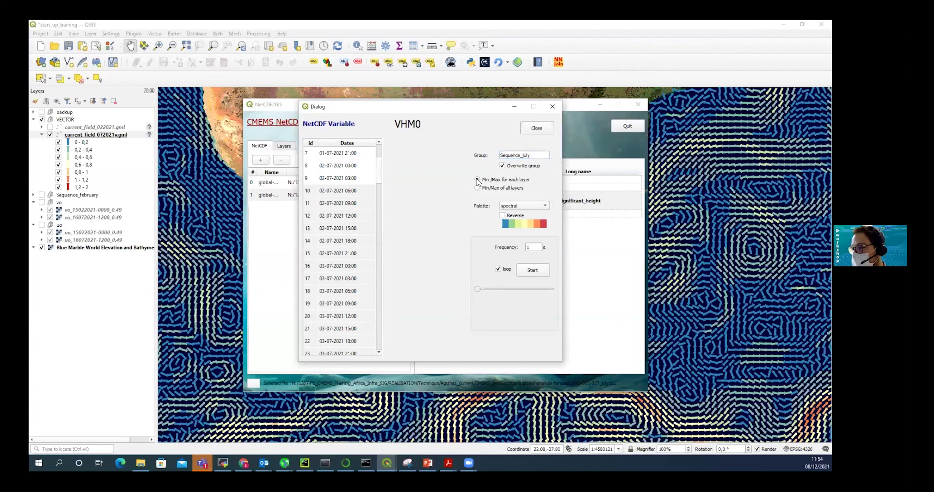
pyautogui.click(477, 179)
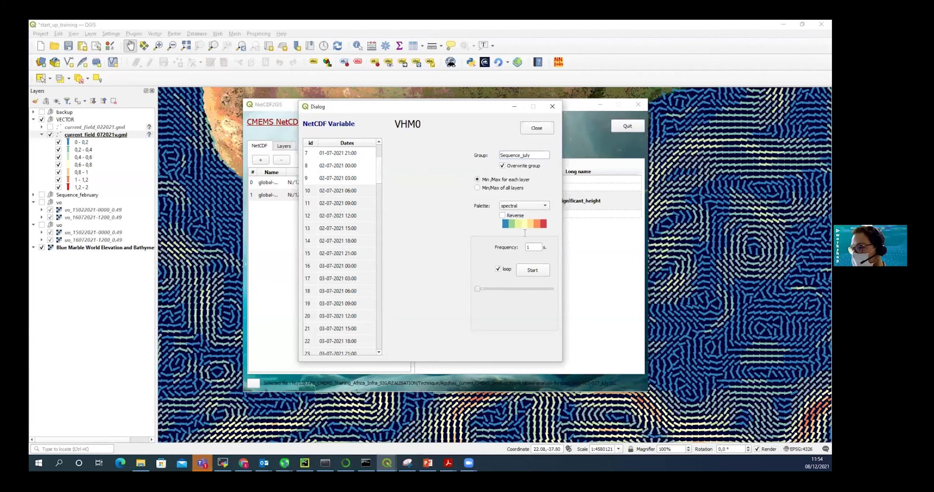
pyautogui.click(528, 272)
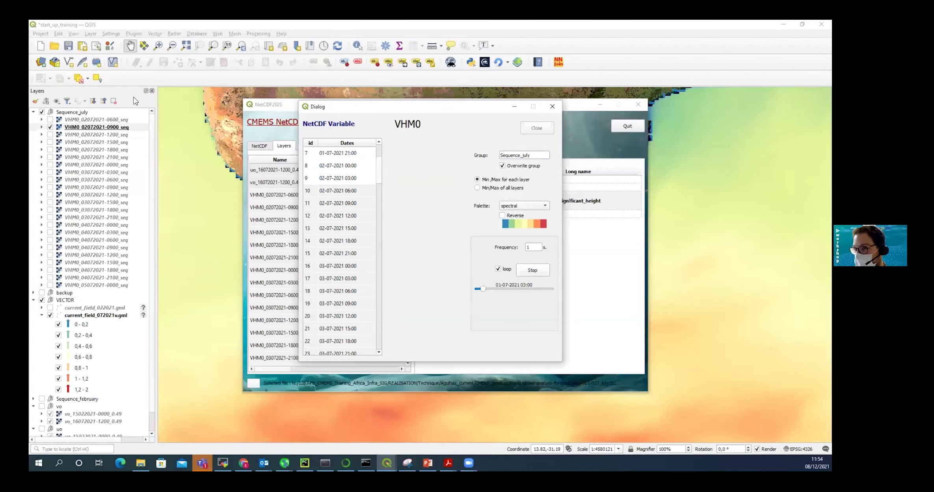
# Clear the plugin windows off the map to watch the wave-height sequence around southern Africa, and return to the VHM0 sequence dialog.
pyautogui.click(513, 106)
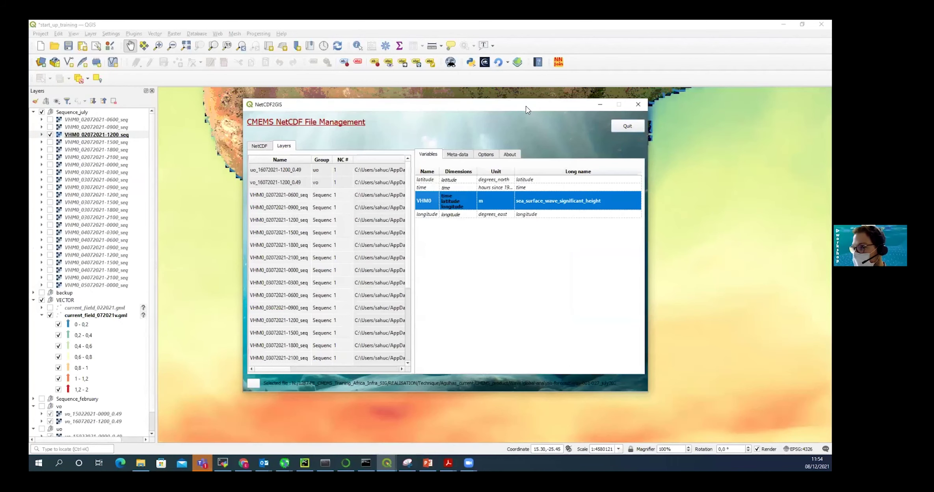
pyautogui.click(599, 104)
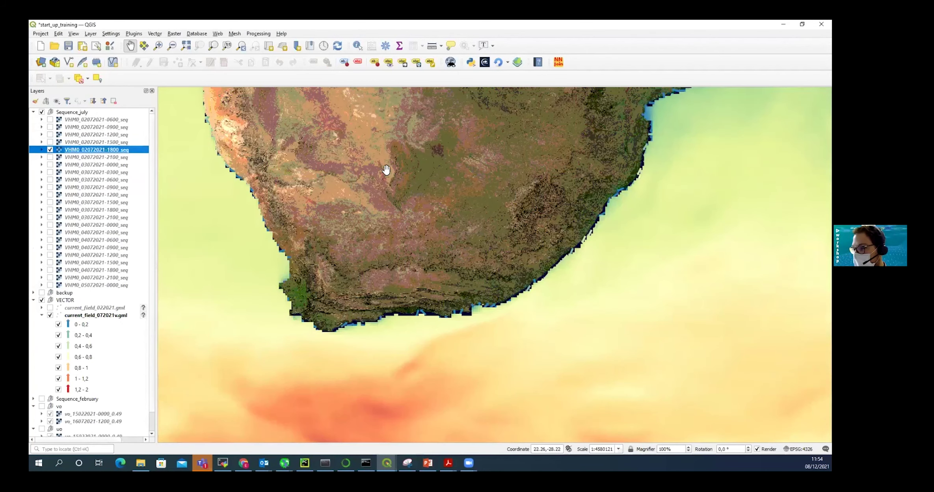
pyautogui.scroll(-1, 428, 263)
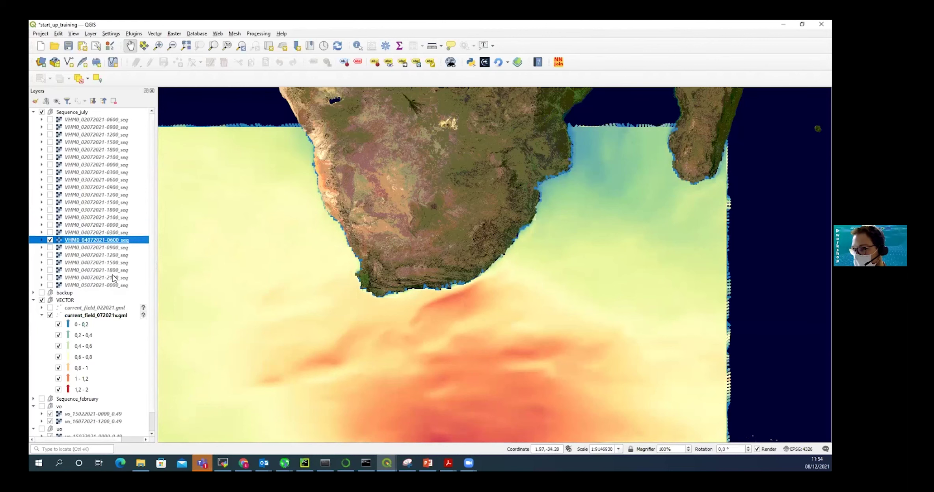
pyautogui.moveTo(387, 464)
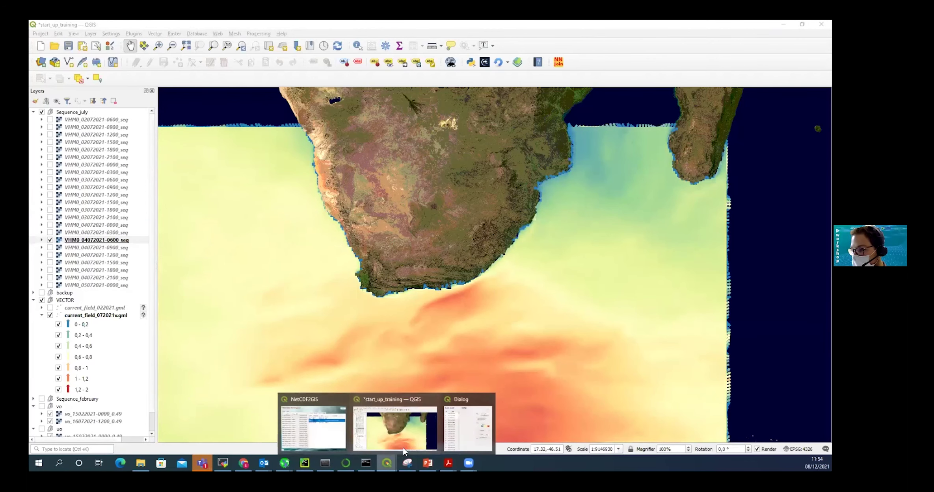
pyautogui.click(457, 422)
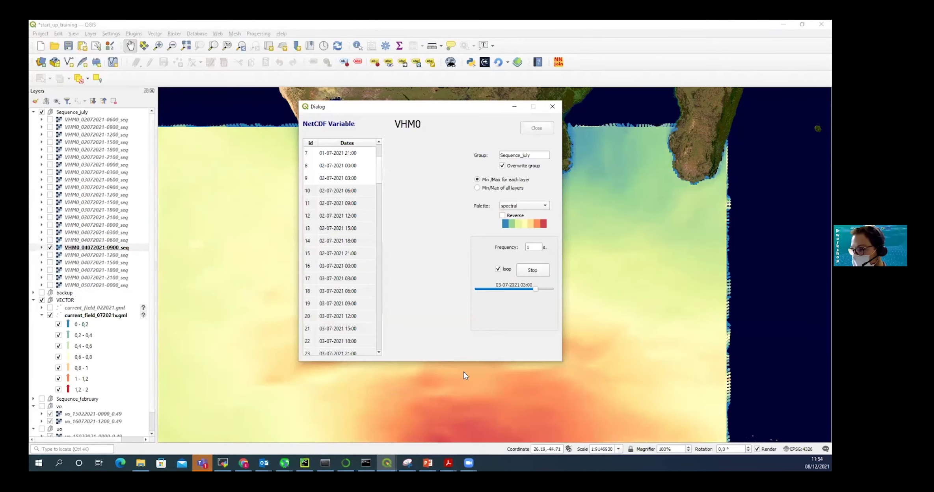
pyautogui.click(531, 270)
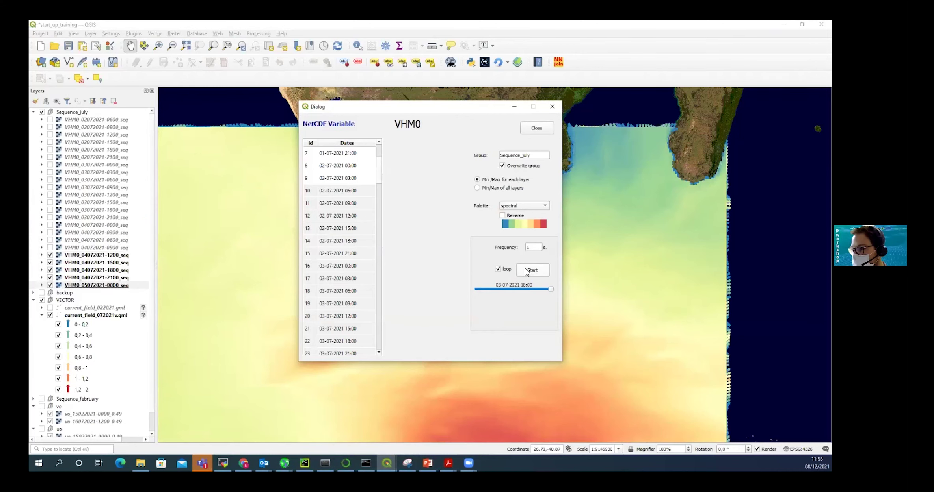
pyautogui.click(552, 107)
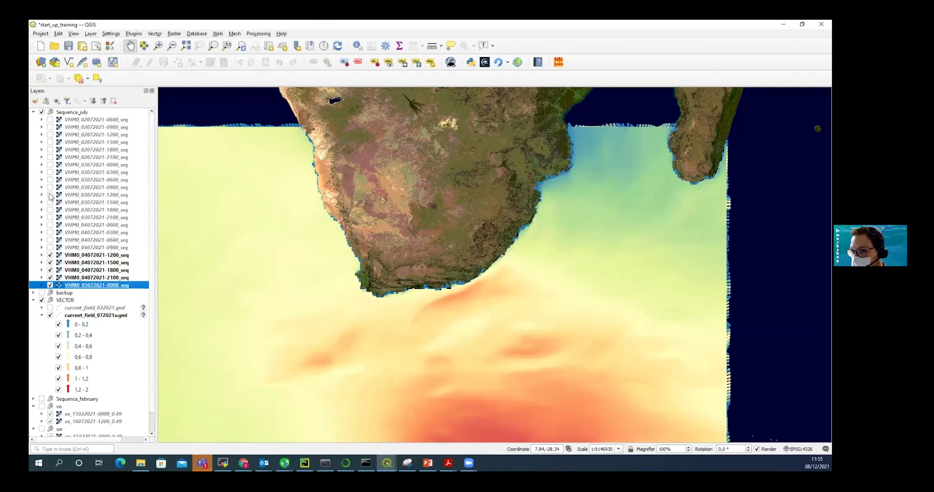
pyautogui.click(50, 217)
pyautogui.click(50, 254)
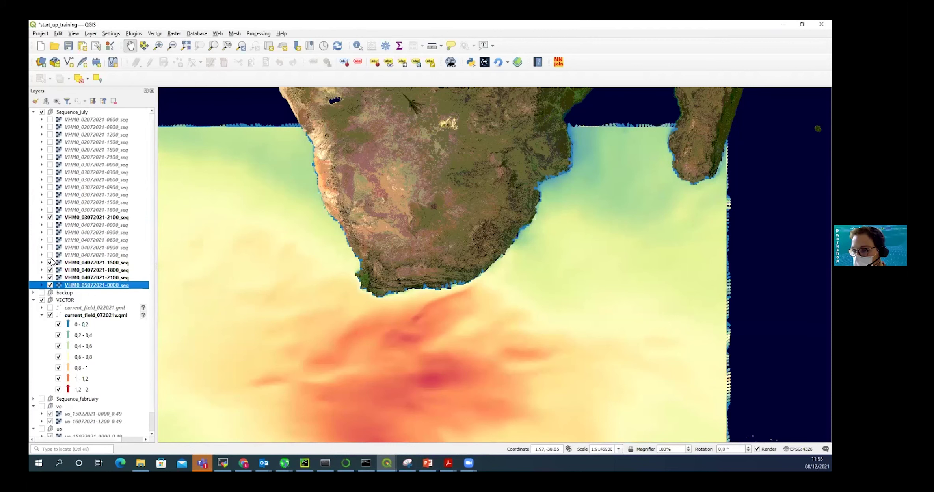
pyautogui.click(50, 262)
pyautogui.click(49, 270)
pyautogui.click(50, 277)
pyautogui.click(50, 285)
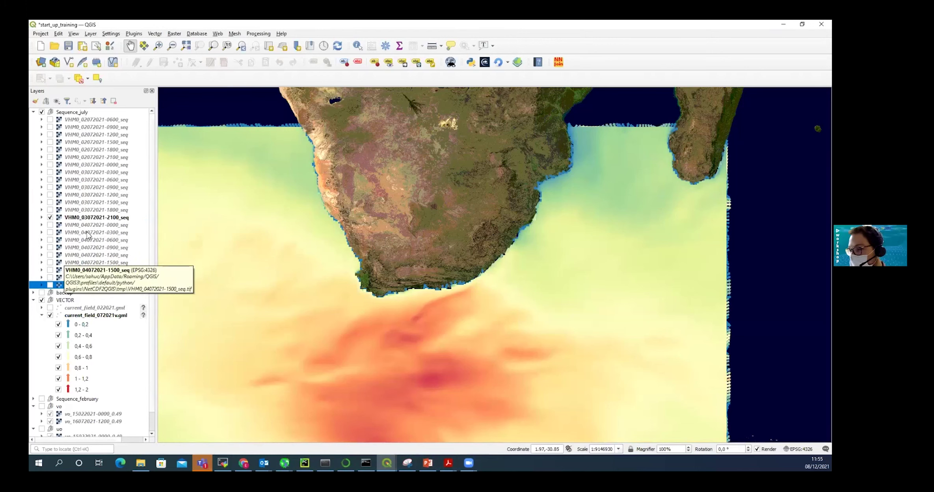
pyautogui.click(86, 219)
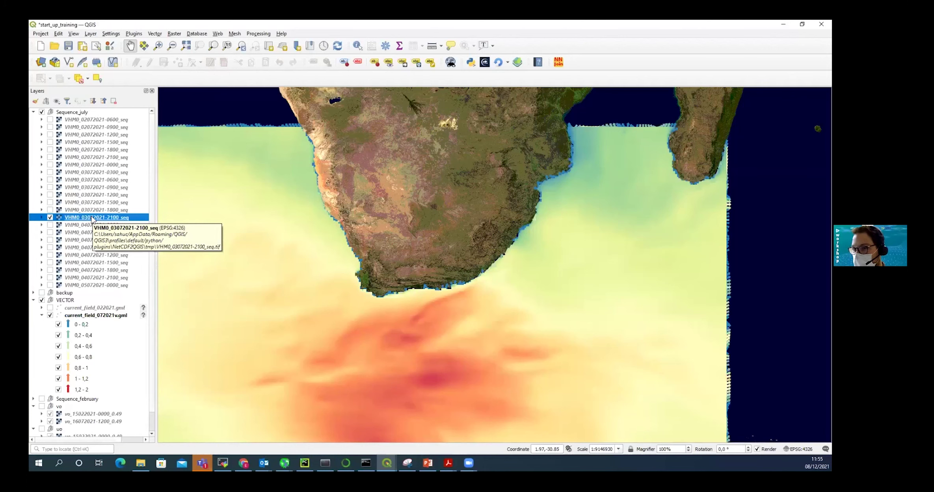
pyautogui.rightClick(92, 218)
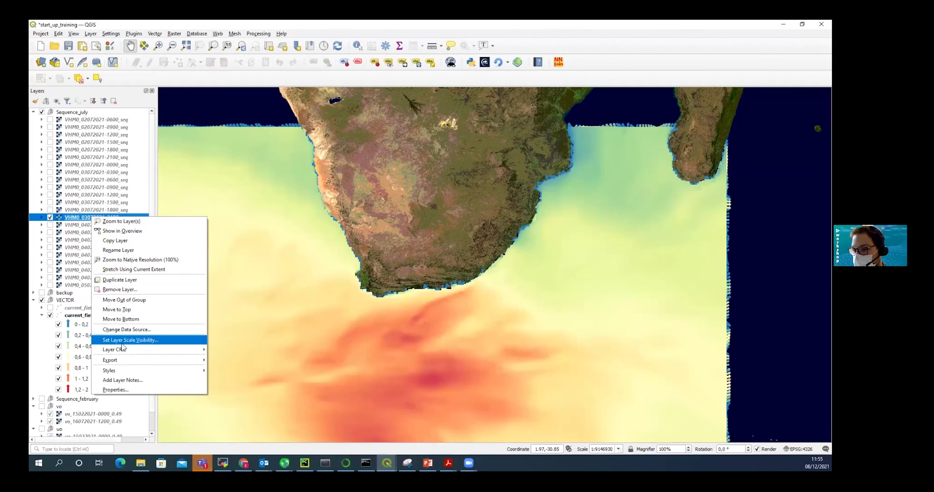
pyautogui.click(115, 390)
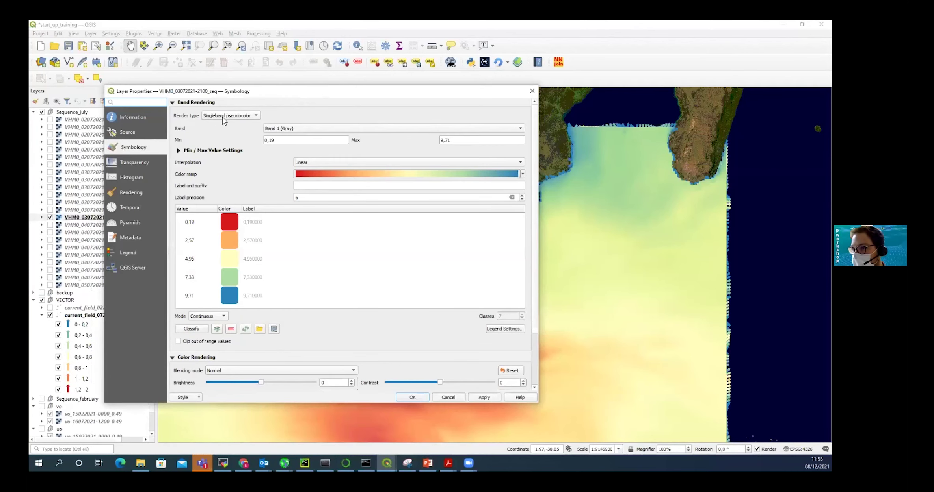
pyautogui.doubleClick(279, 140)
pyautogui.write('2')
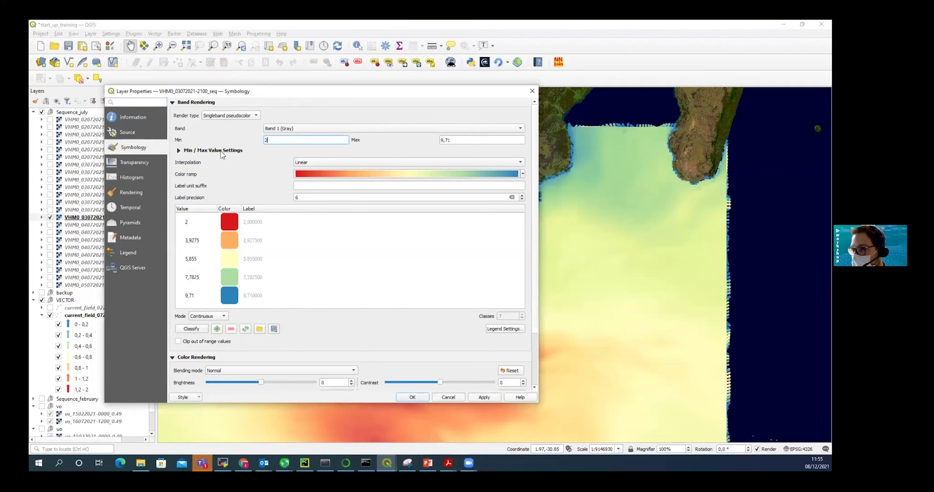
pyautogui.click(469, 141)
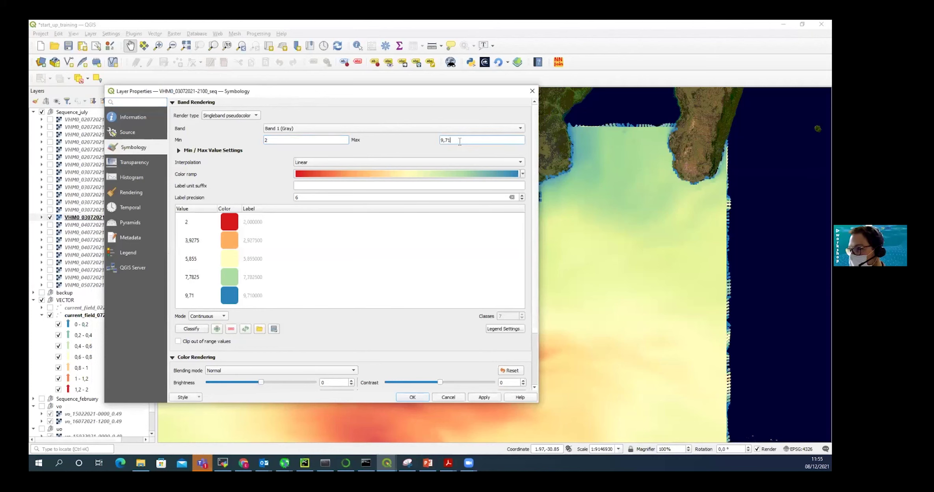
pyautogui.hotkey('ctrl', 'a')
pyautogui.write('9')
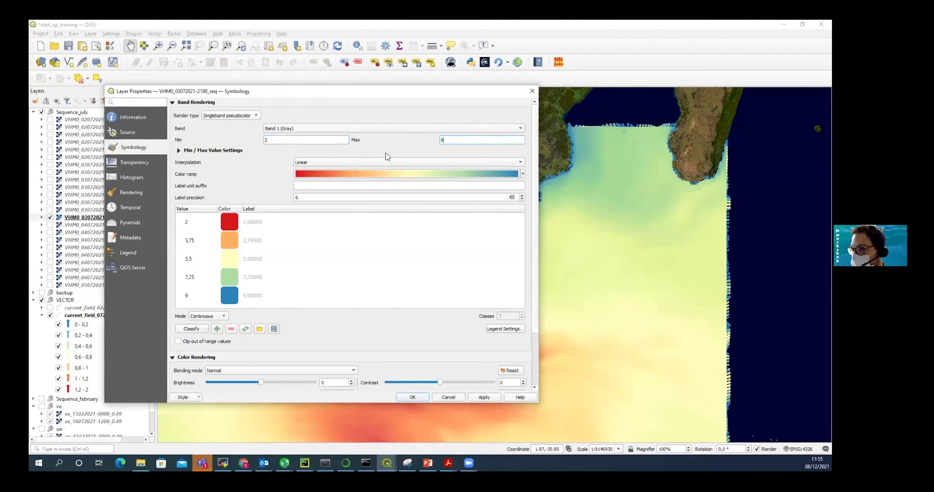
pyautogui.click(522, 175)
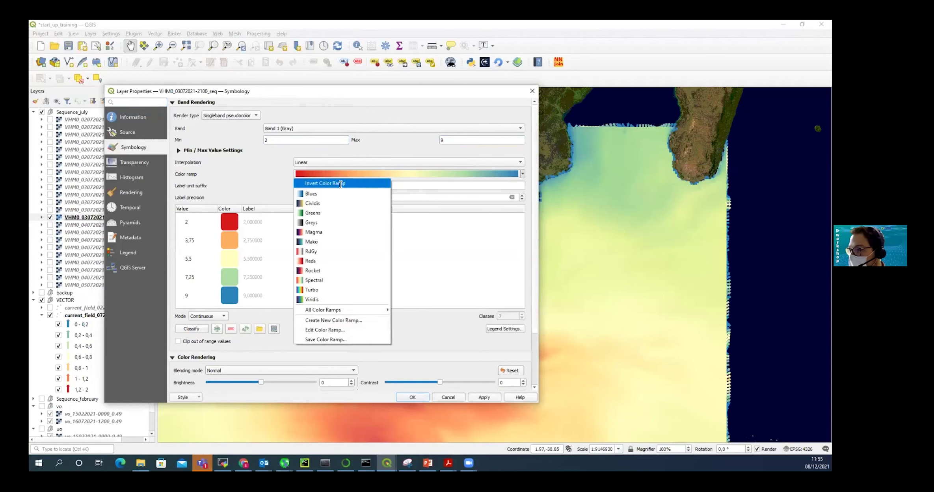
pyautogui.click(319, 183)
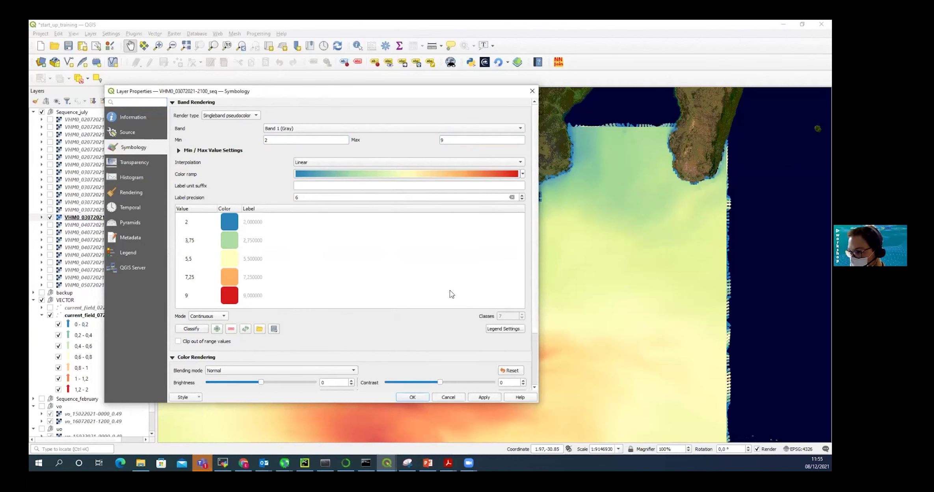
pyautogui.click(484, 399)
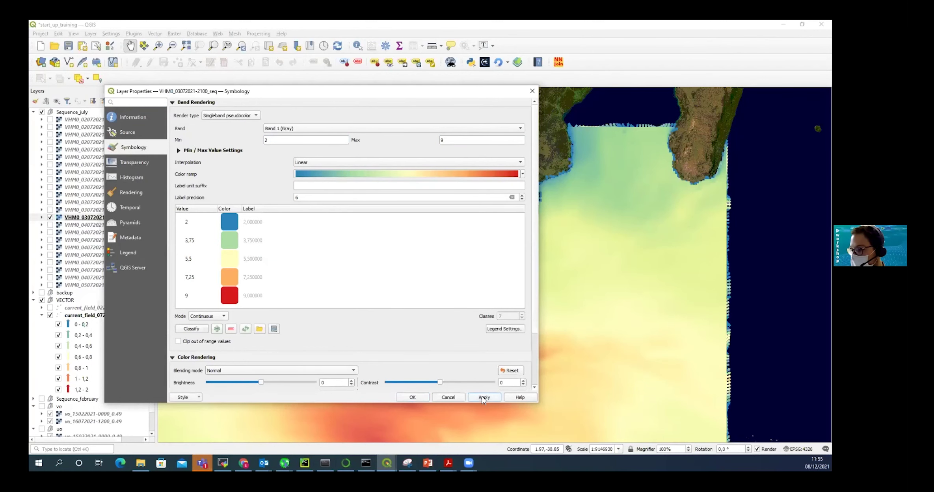
pyautogui.click(421, 398)
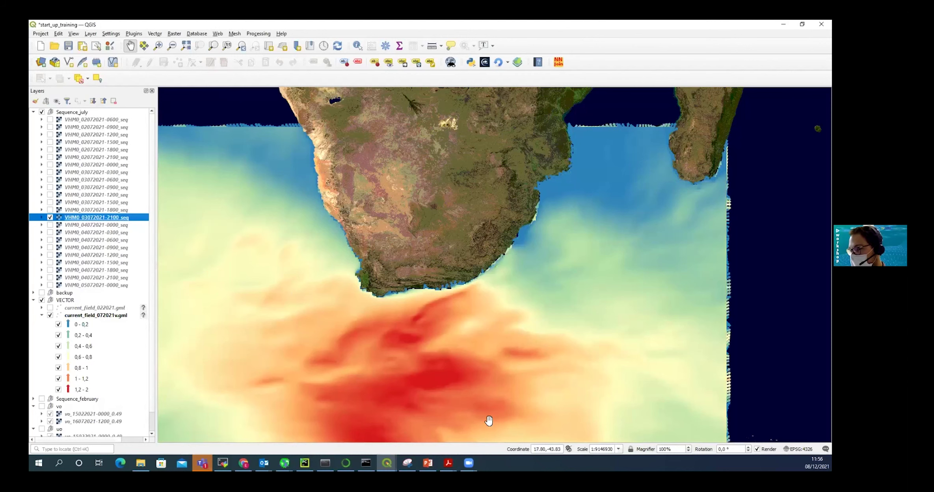
pyautogui.rightClick(95, 219)
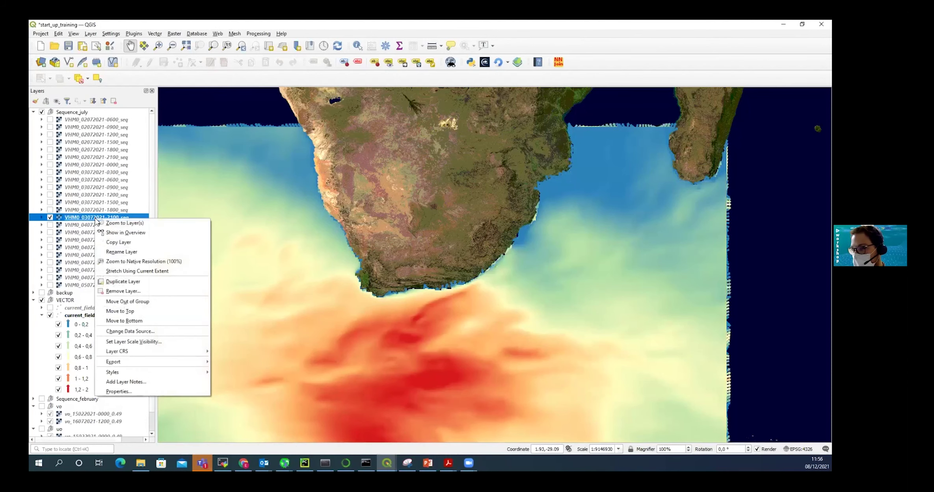
pyautogui.moveTo(133, 369)
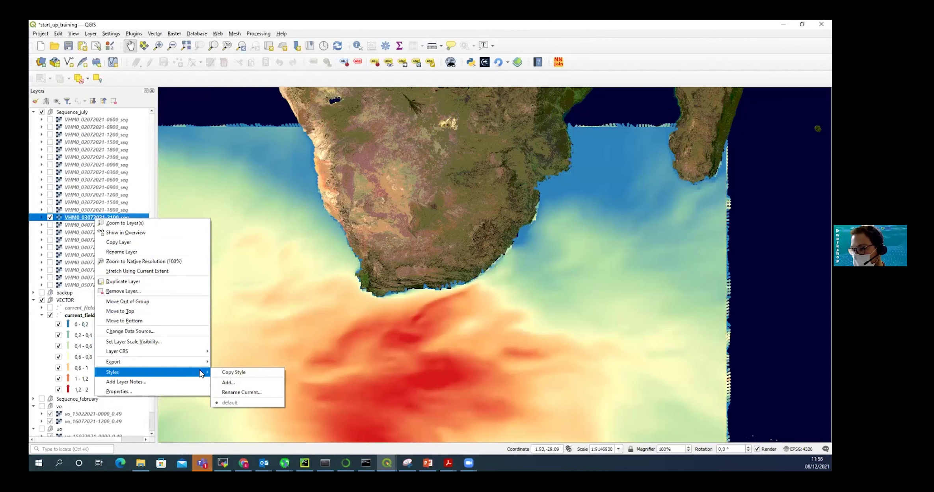
pyautogui.click(228, 373)
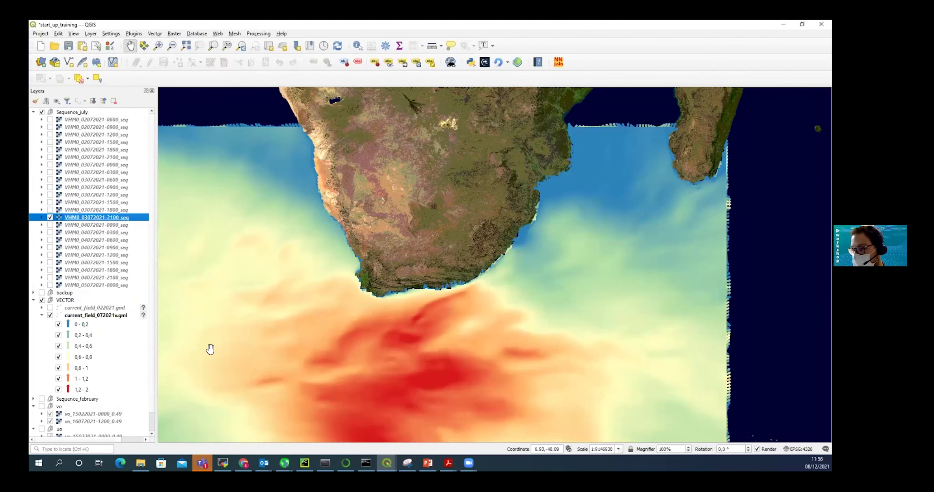
pyautogui.click(82, 120)
pyautogui.keyDown('shift'); pyautogui.click(98, 286); pyautogui.keyUp('shift')
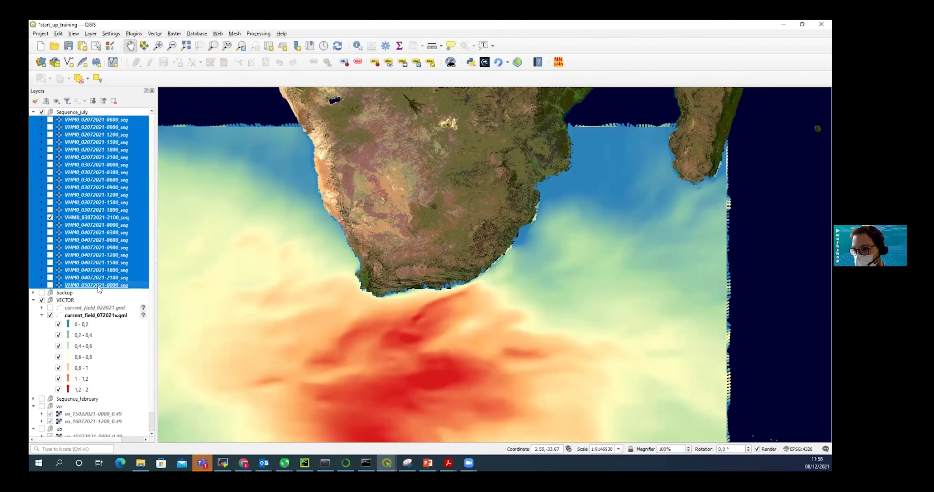
pyautogui.rightClick(98, 286)
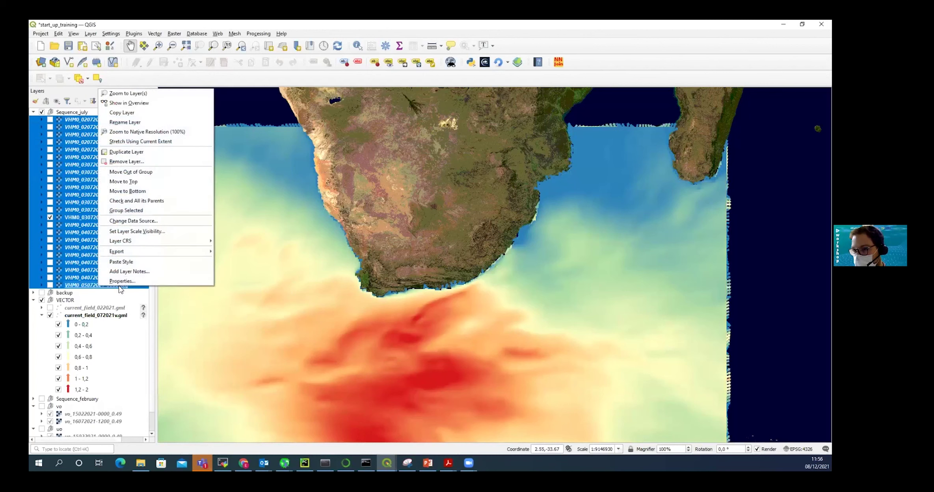
pyautogui.click(144, 262)
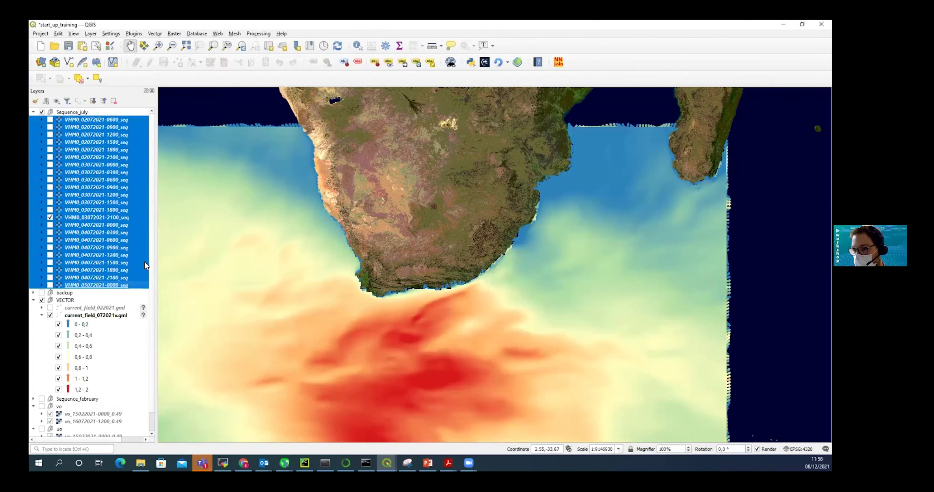
pyautogui.click(53, 225)
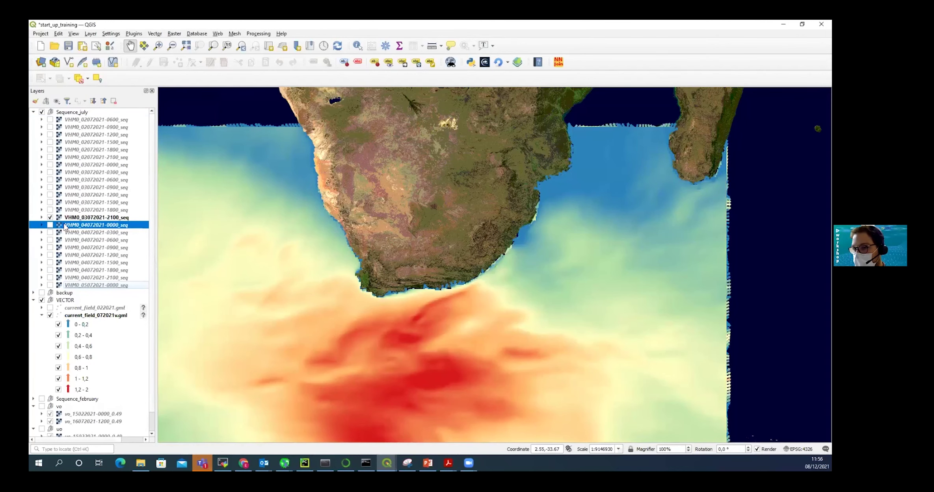
pyautogui.rightClick(85, 226)
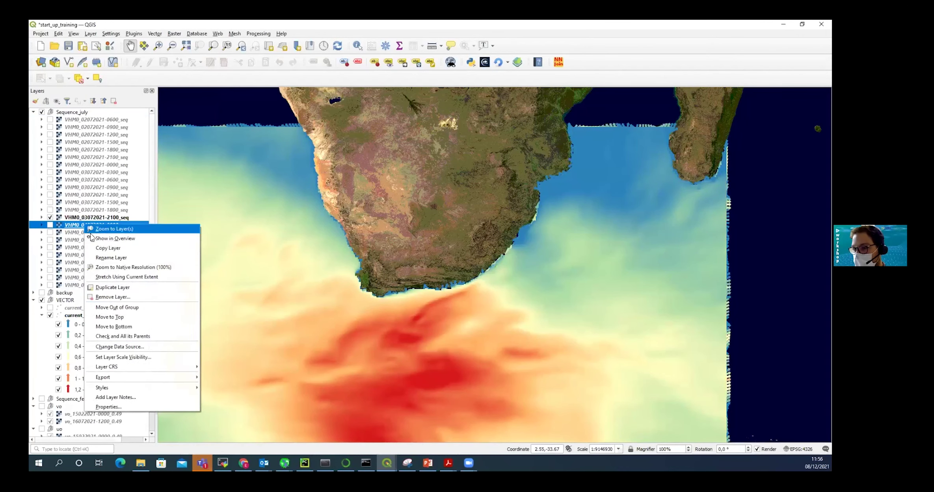
pyautogui.click(122, 402)
pyautogui.click(274, 139)
pyautogui.press('BackSpace')
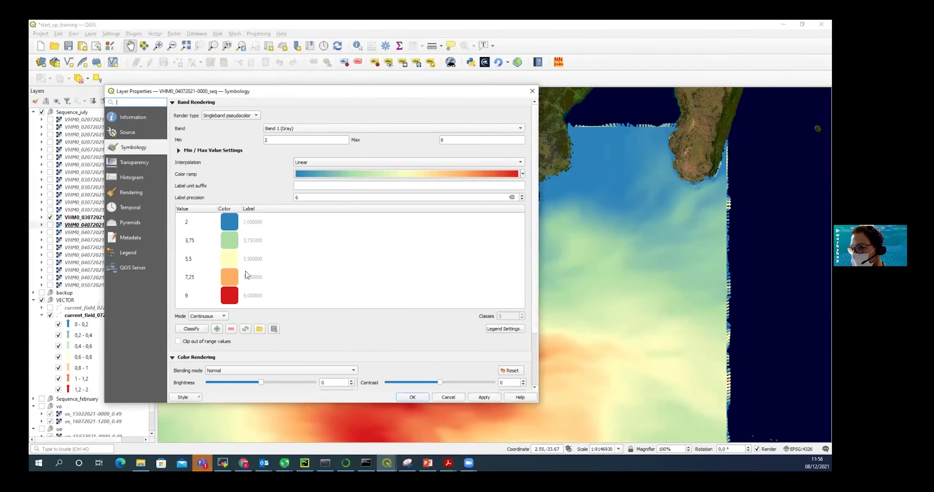
pyautogui.click(531, 91)
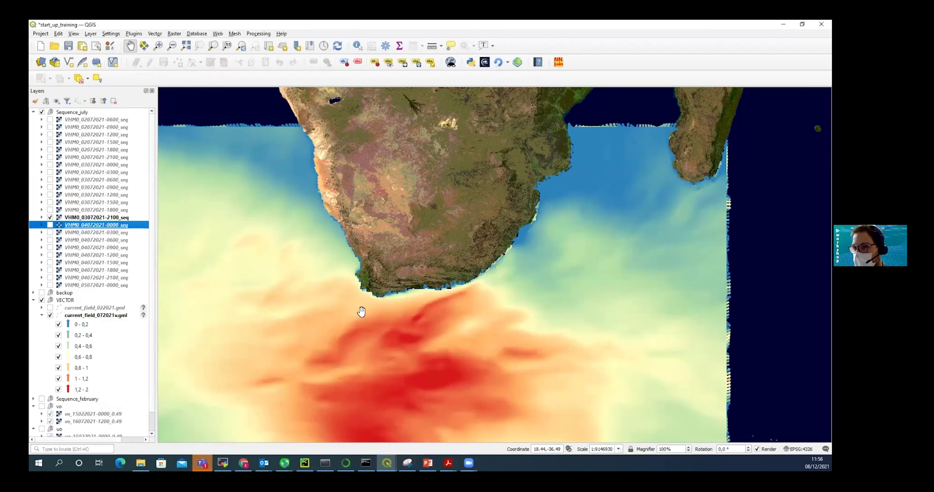
# Move the VECTOR group above Sequence_july so the current field draws over the wave heights.
pyautogui.click(96, 218)
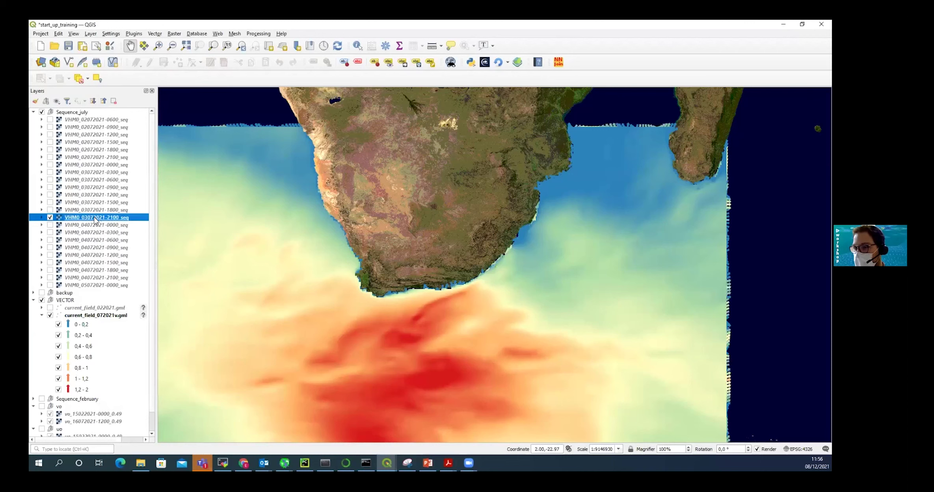
pyautogui.click(98, 320)
pyautogui.moveTo(71, 301); pyautogui.dragTo(67, 111)
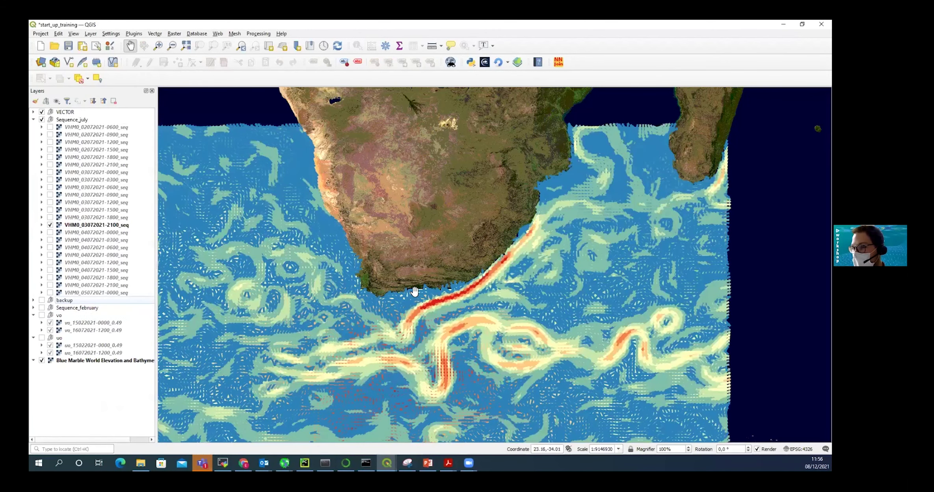
# Compare the current arrows with the wave heights south of Africa by toggling the VECTOR group's visibility.
pyautogui.scroll(1, 414, 291)
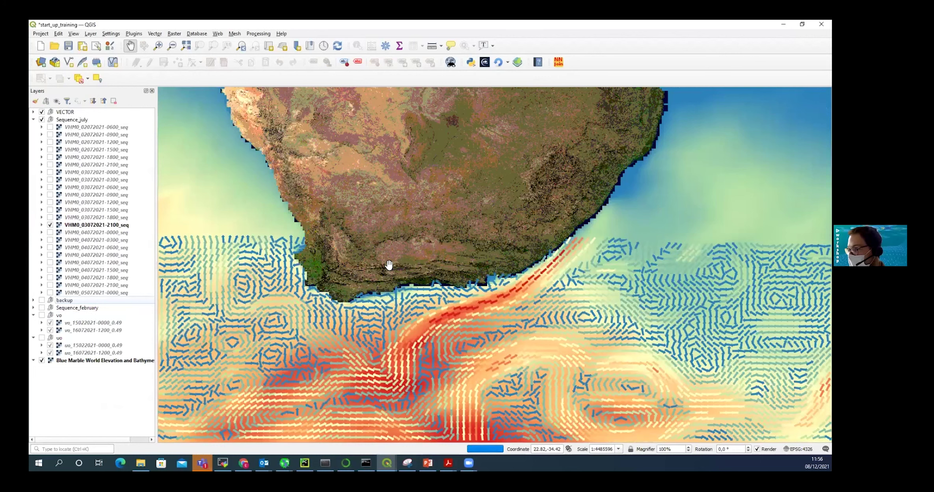
pyautogui.click(41, 112)
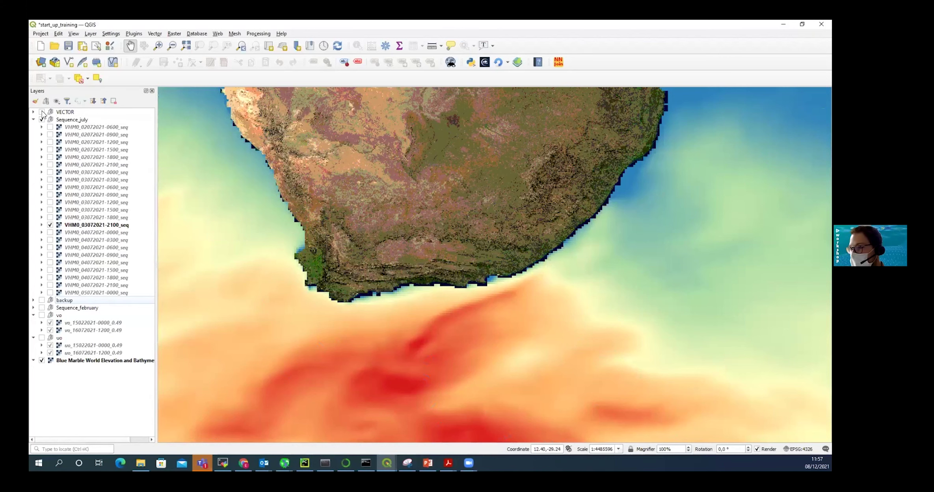
pyautogui.click(42, 112)
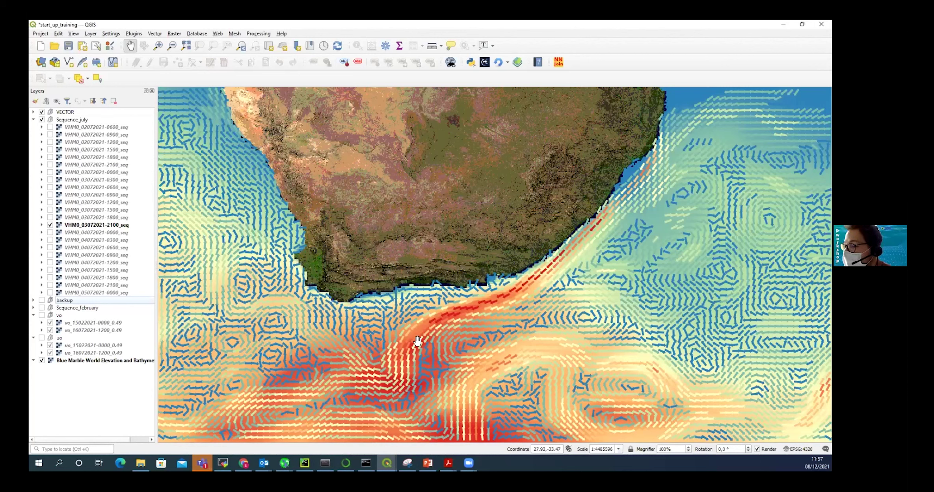
pyautogui.click(41, 112)
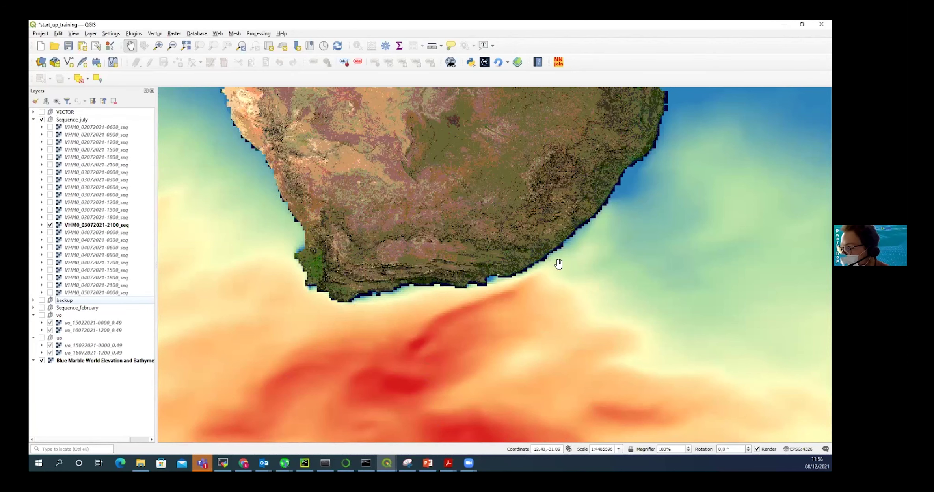
pyautogui.press('space')
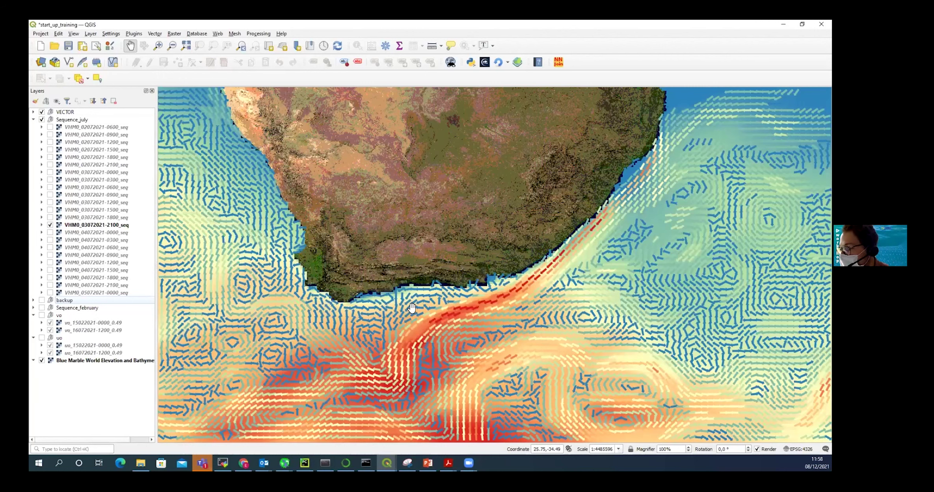
# Add the vector layer WPI.shp from the external_data\WPI_Shapefile folder of Agulhas_current.
pyautogui.click(90, 34)
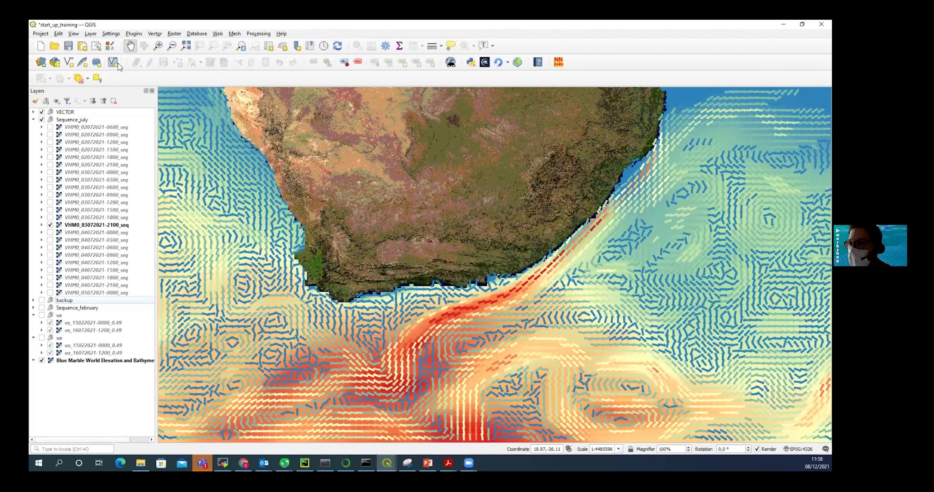
pyautogui.moveTo(132, 63)
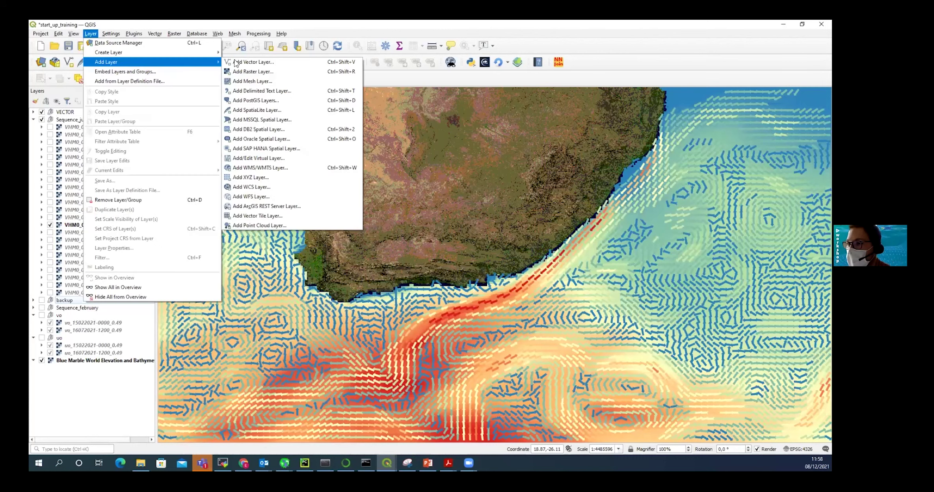
pyautogui.click(263, 62)
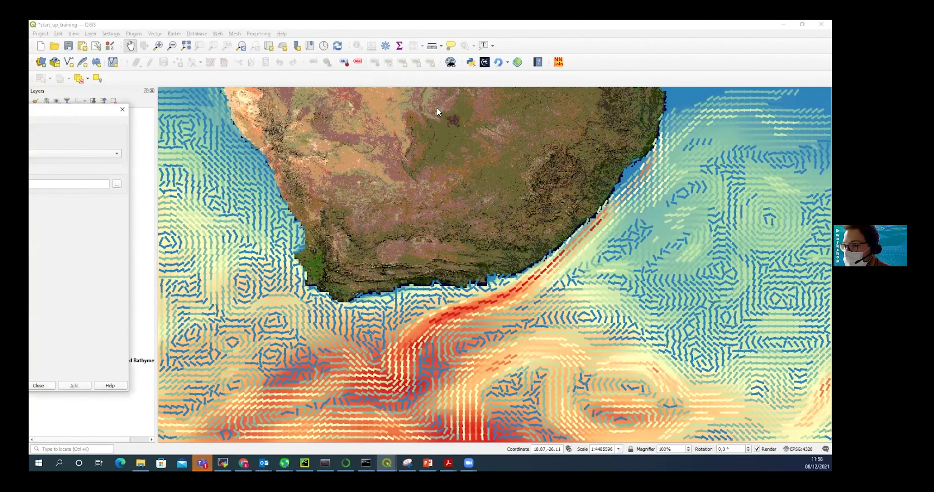
pyautogui.click(490, 184)
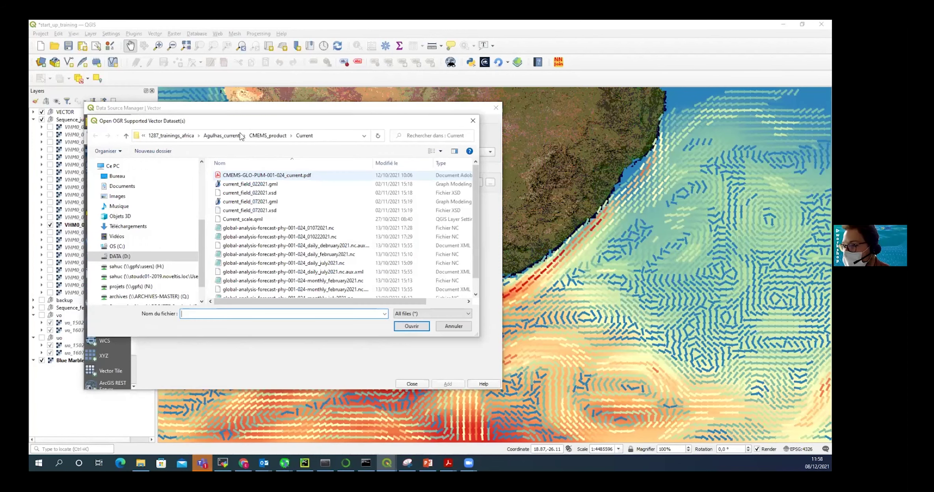
pyautogui.click(252, 136)
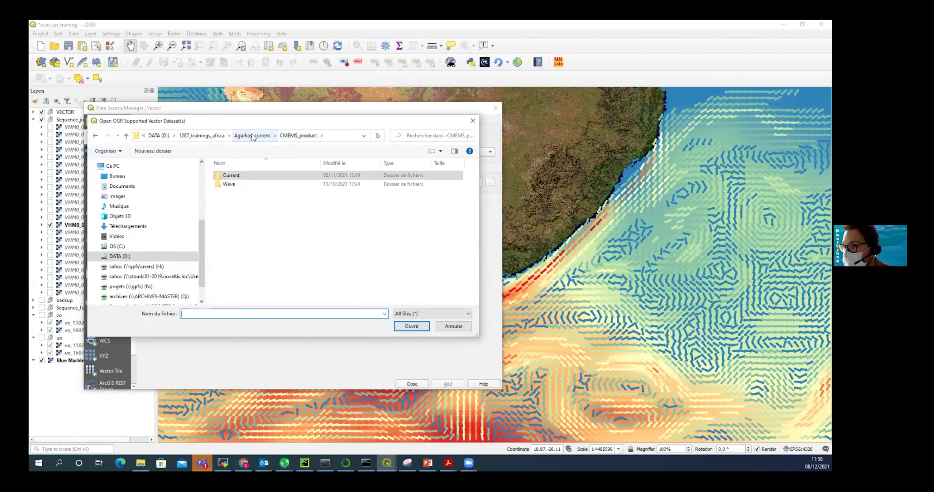
pyautogui.hotkey('alt', 'Up')
pyautogui.doubleClick(245, 185)
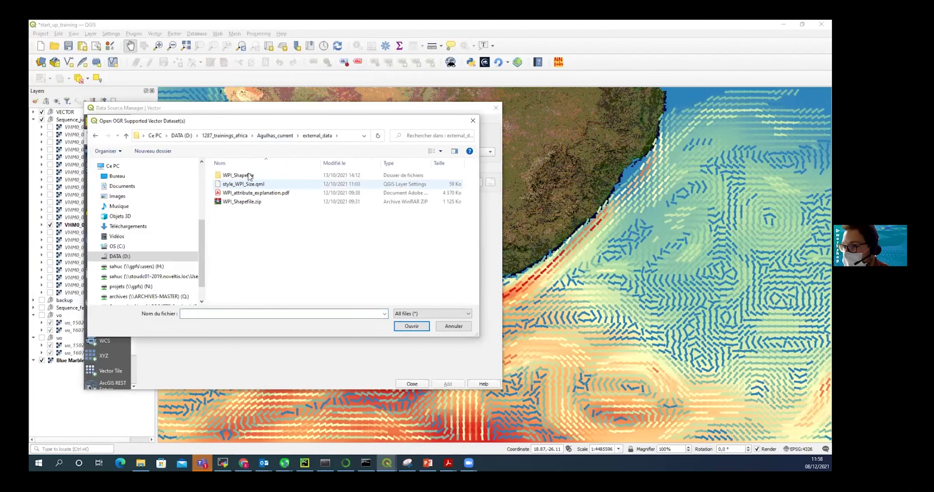
pyautogui.doubleClick(248, 176)
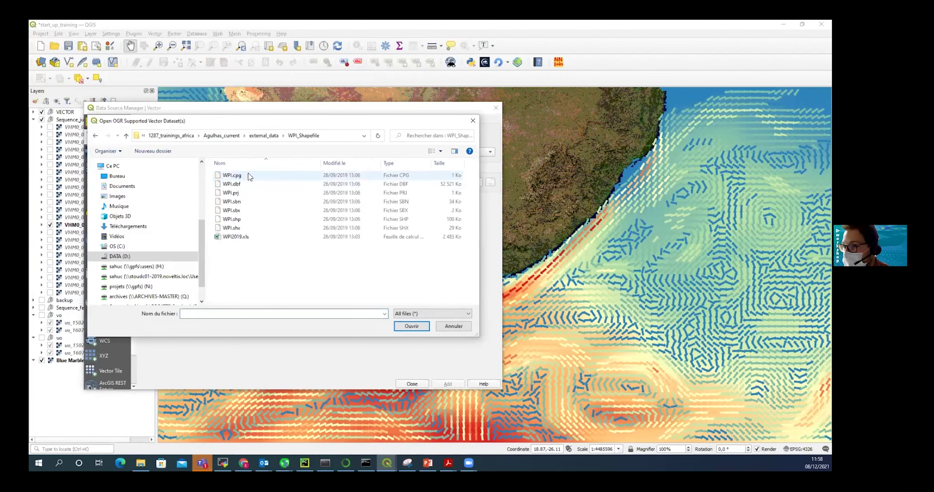
pyautogui.click(239, 220)
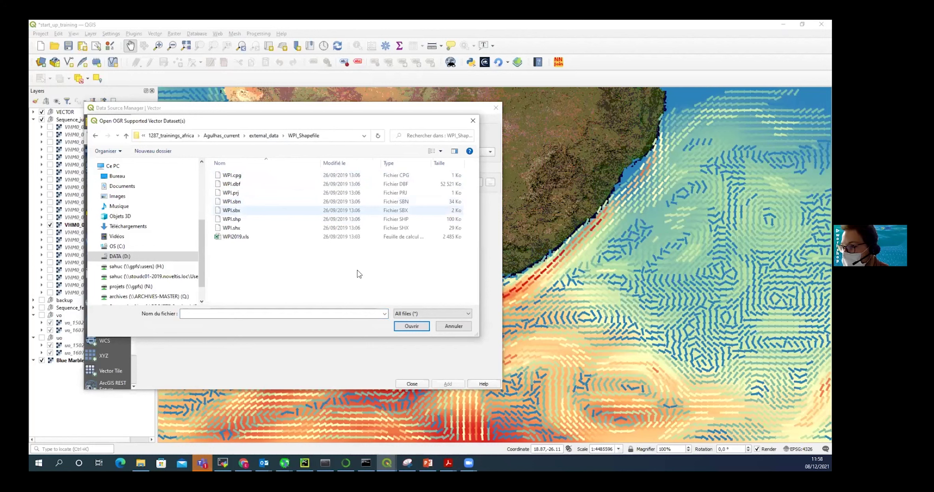
pyautogui.click(406, 326)
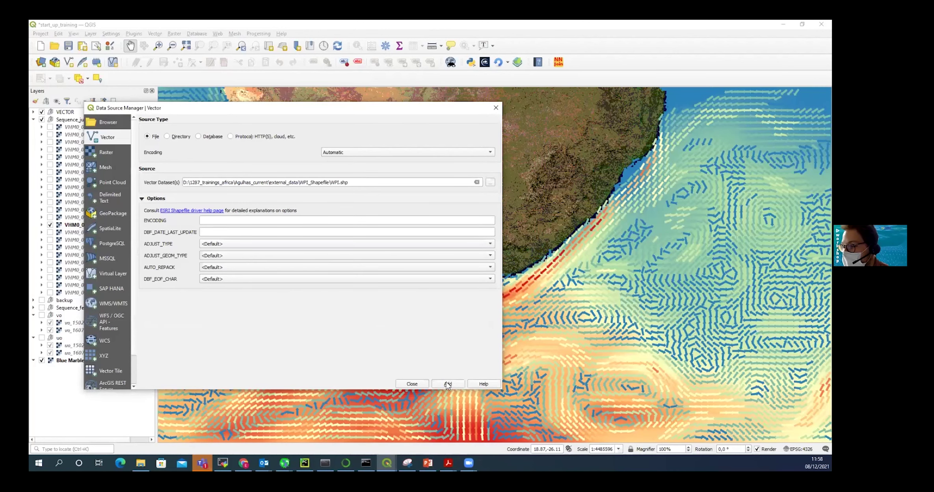
pyautogui.click(410, 383)
# Move the new WPI layer above the VECTOR group so its port points draw over the current field.
pyautogui.moveTo(71, 311); pyautogui.dragTo(61, 115)
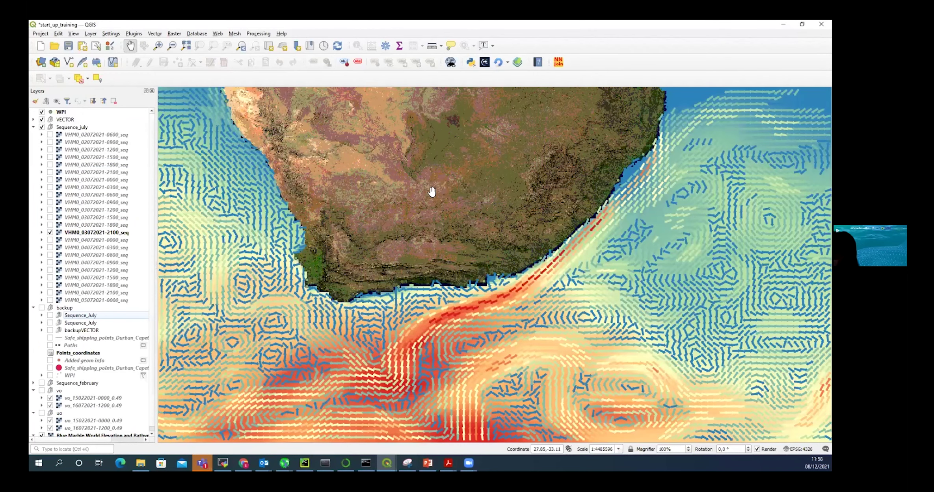
pyautogui.scroll(-2, 432, 192)
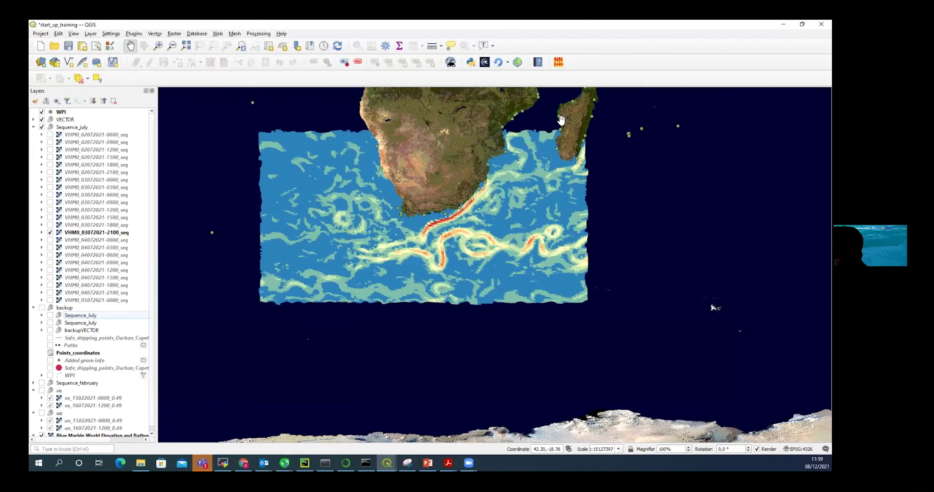
pyautogui.scroll(1, 523, 137)
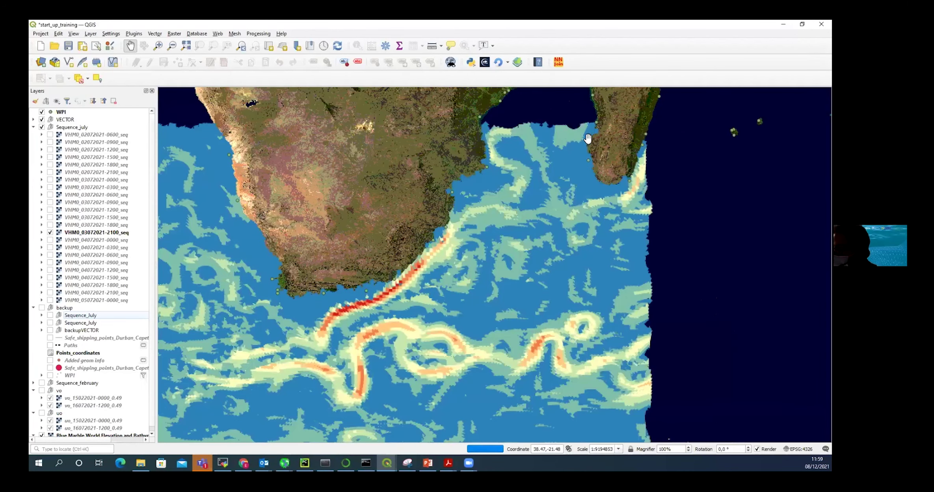
pyautogui.scroll(1, 413, 236)
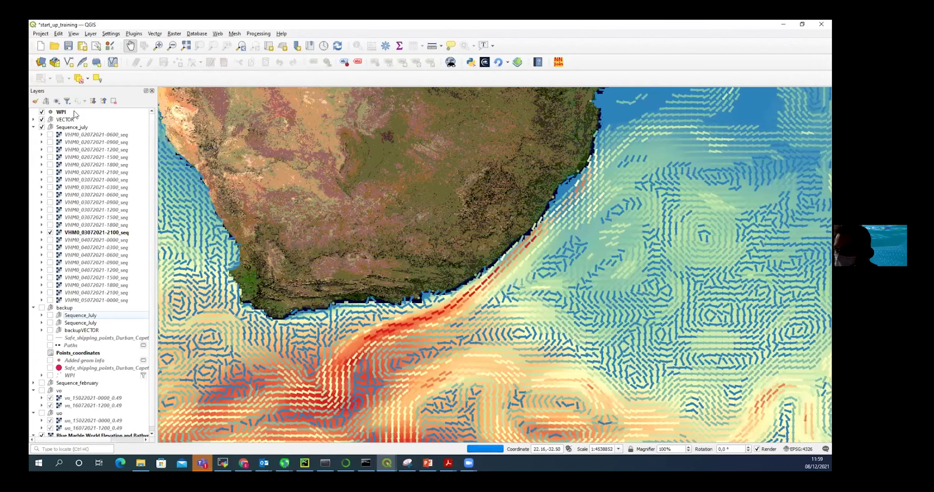
# Filter the WPI layer with the expression "COUNTRY"='ZA' and test the query before applying it.
pyautogui.rightClick(74, 111)
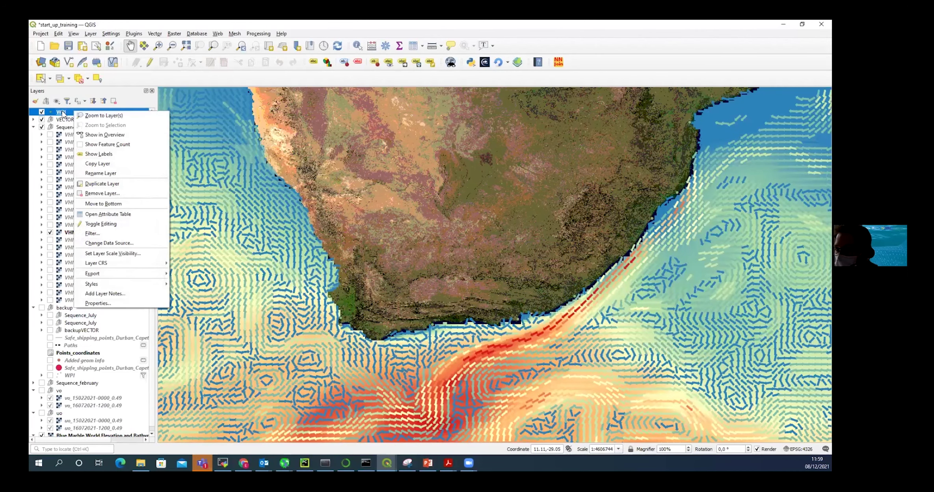
pyautogui.click(155, 234)
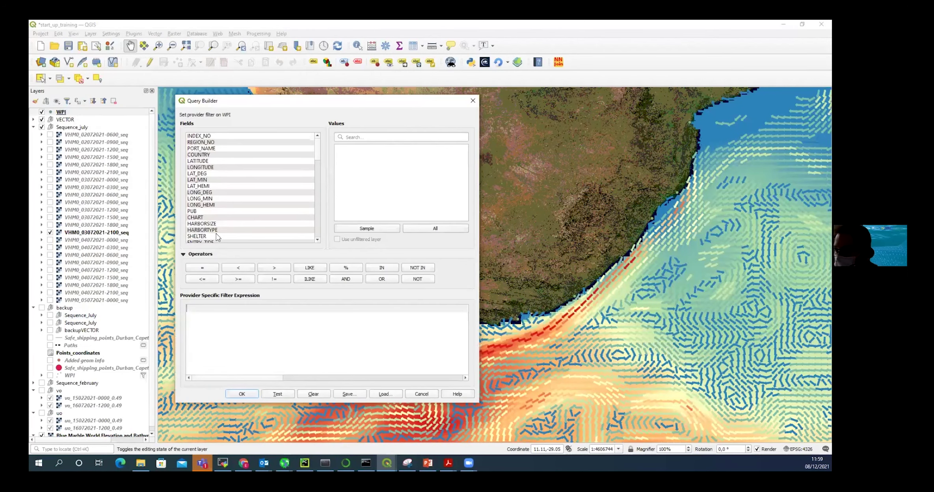
pyautogui.doubleClick(201, 155)
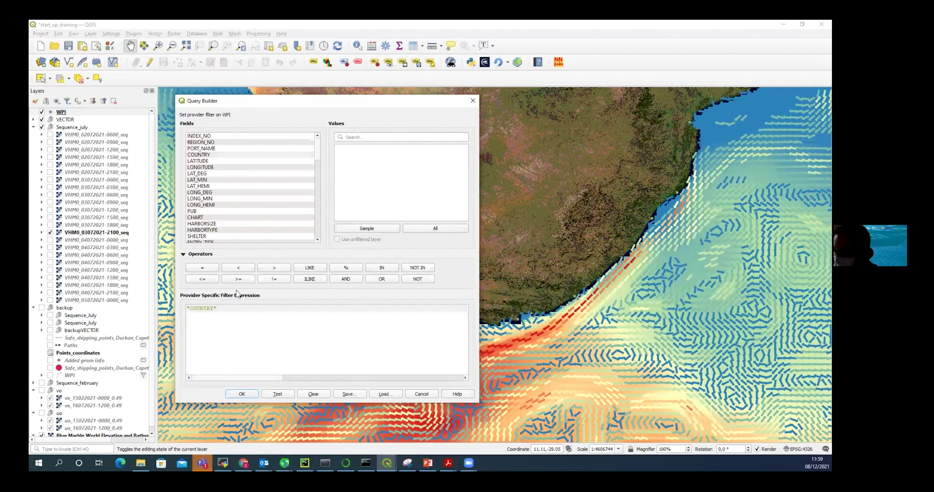
pyautogui.write("='")
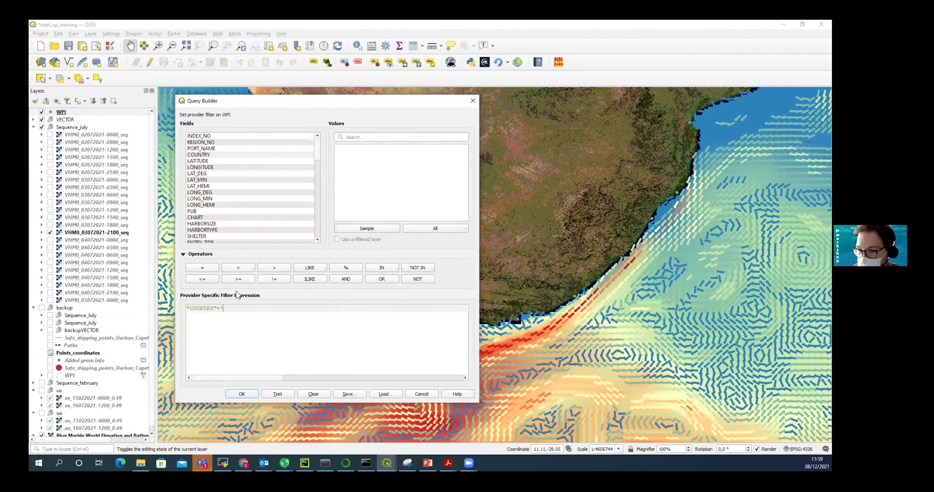
pyautogui.write('ZA')
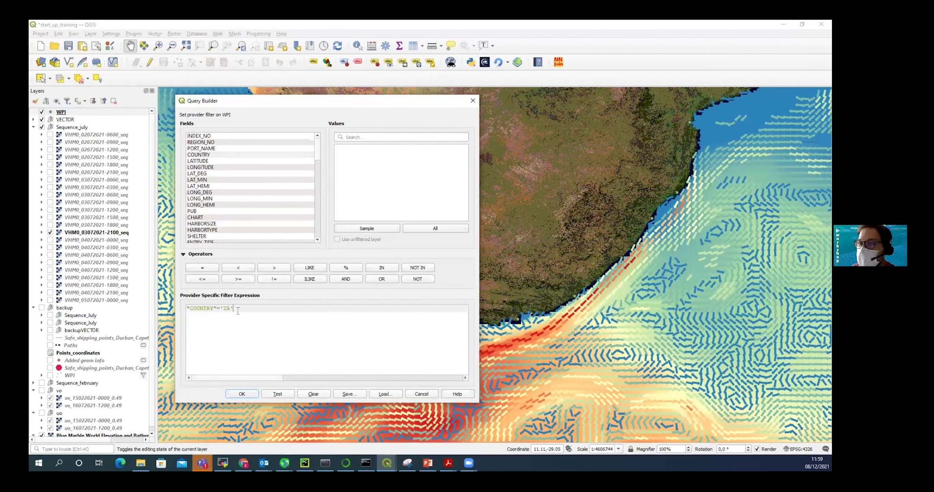
pyautogui.click(282, 392)
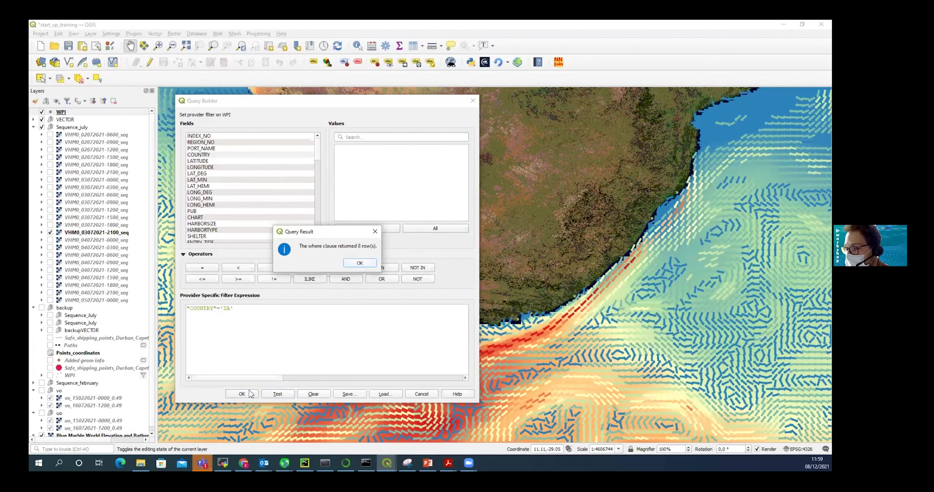
pyautogui.press('Return')
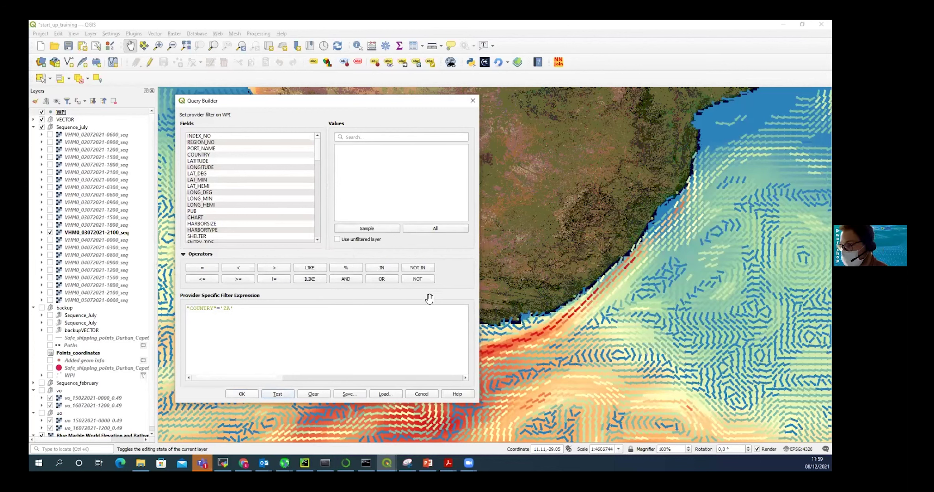
pyautogui.press('Return')
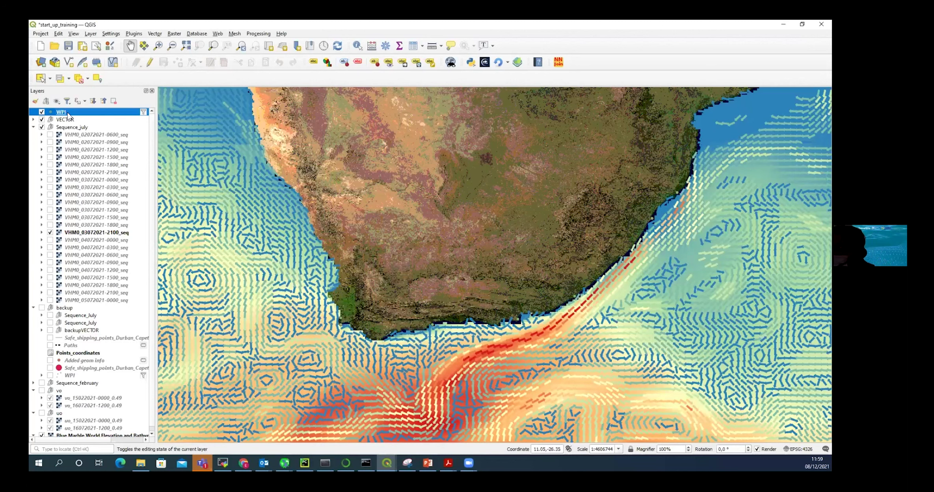
# Load the style file style_WPI_Size.qml from the external_data folder and apply it to the WPI layer.
pyautogui.moveTo(69, 115)
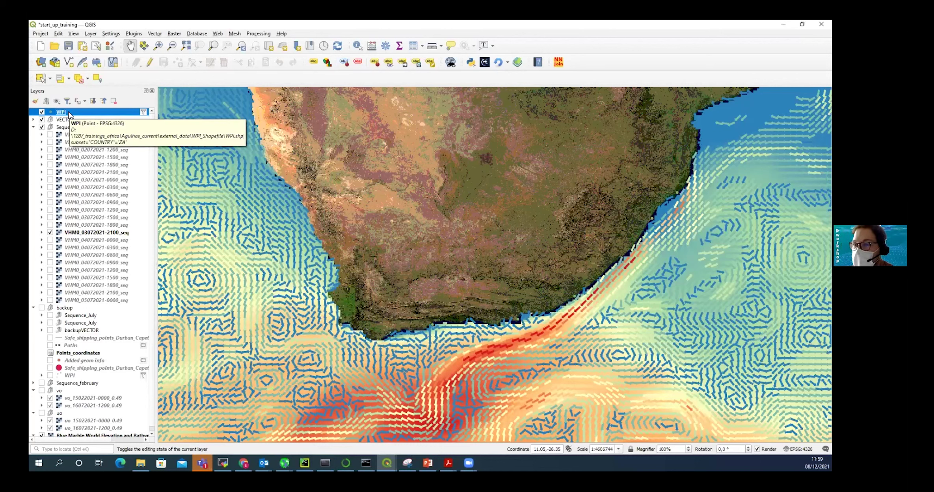
pyautogui.rightClick(69, 115)
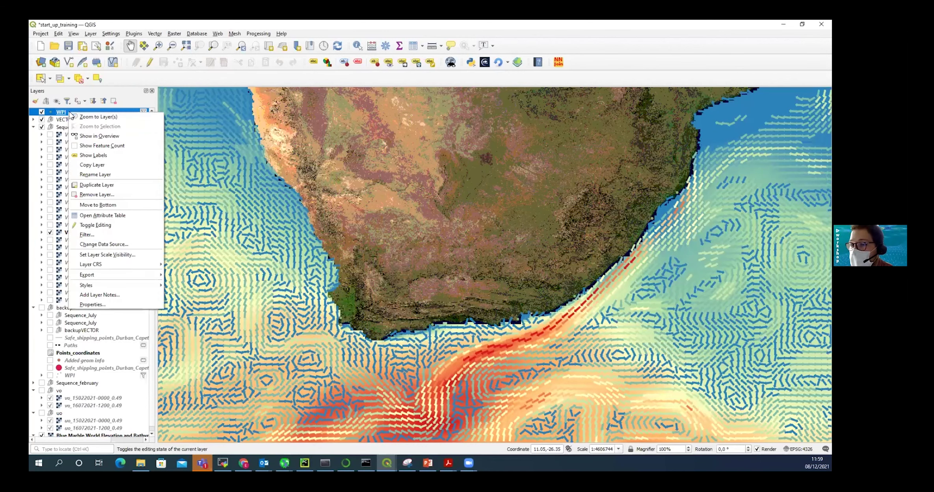
pyautogui.click(105, 303)
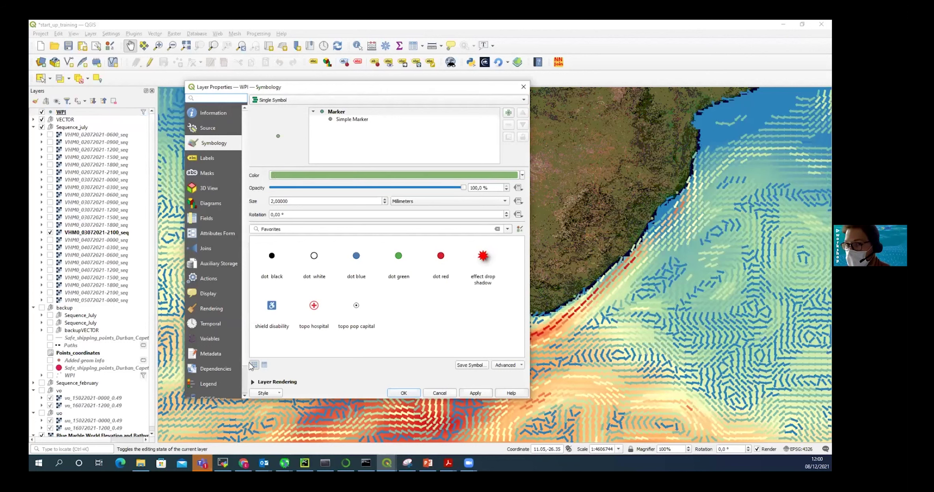
pyautogui.click(271, 394)
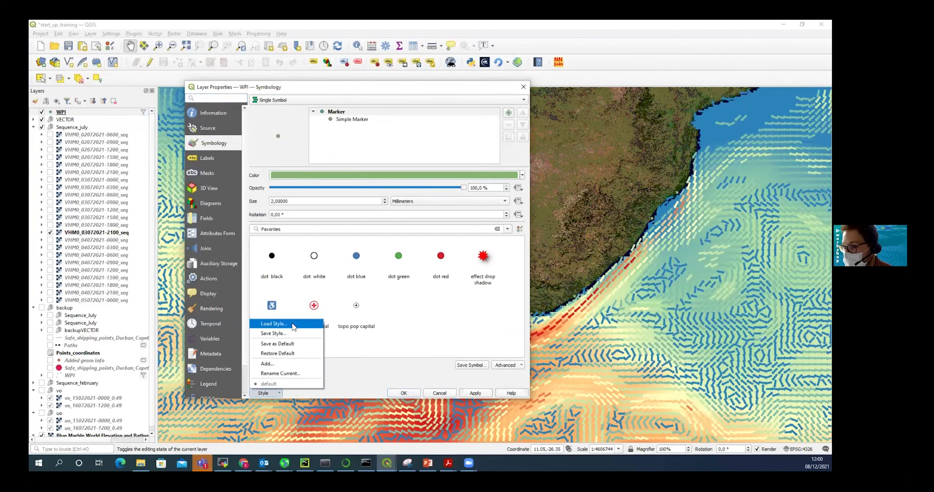
pyautogui.click(290, 326)
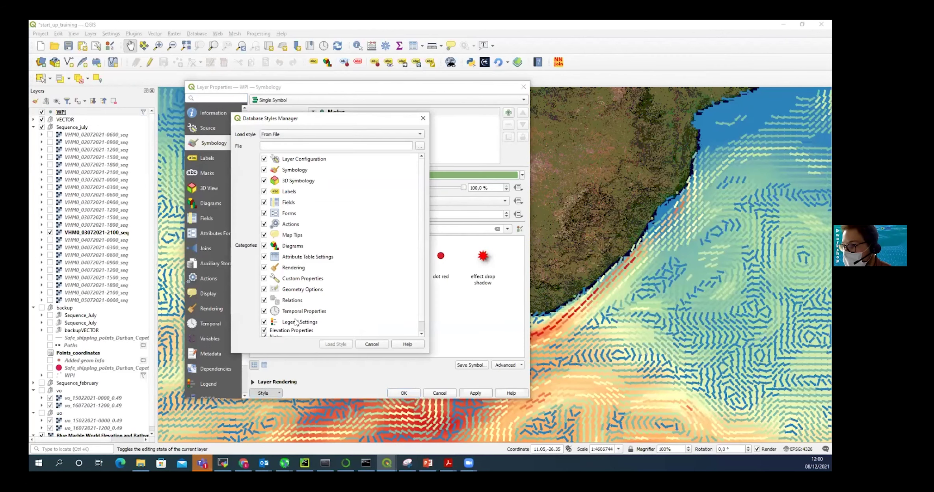
pyautogui.click(420, 147)
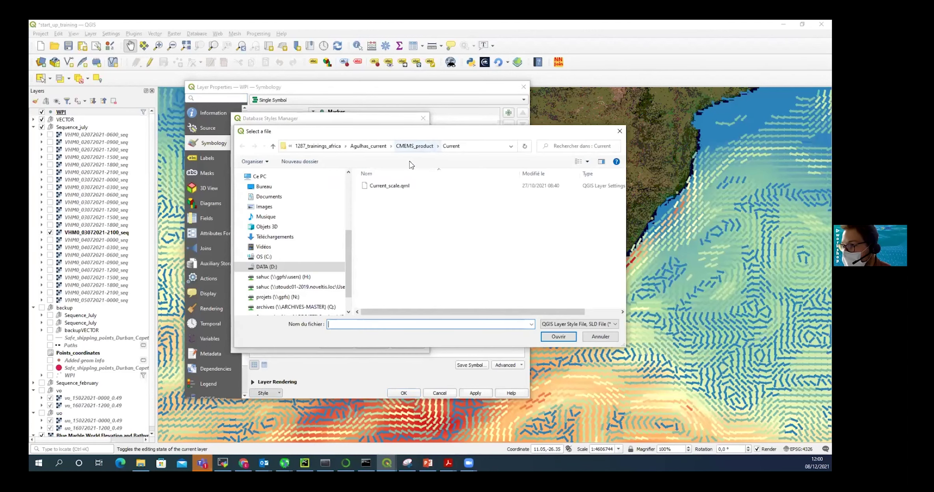
pyautogui.click(412, 147)
pyautogui.click(434, 147)
pyautogui.doubleClick(393, 195)
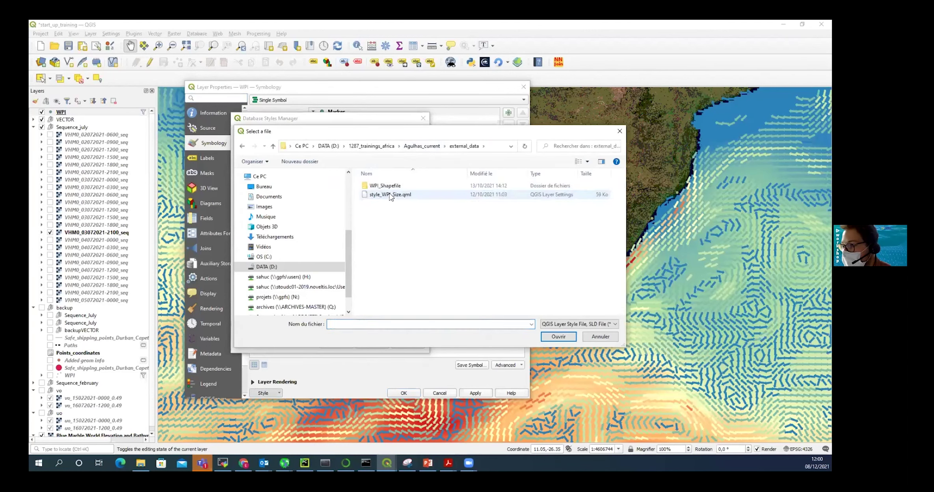
pyautogui.click(369, 195)
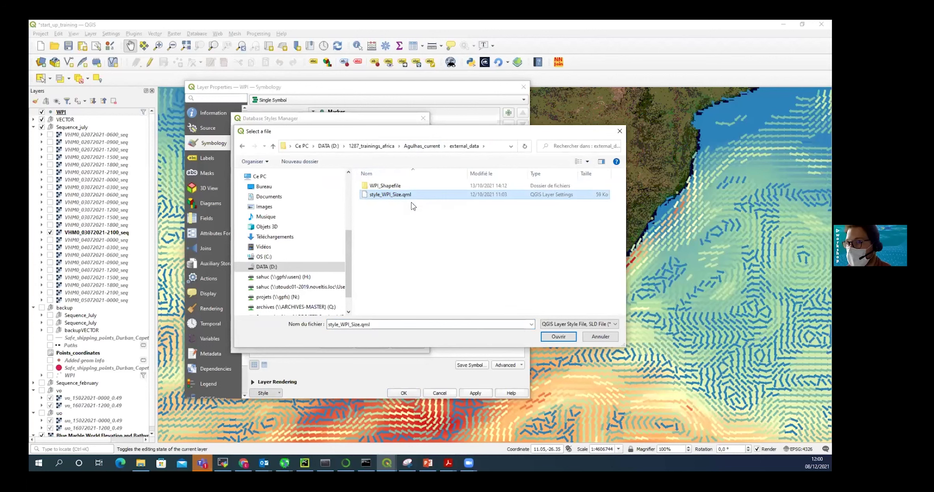
pyautogui.click(557, 338)
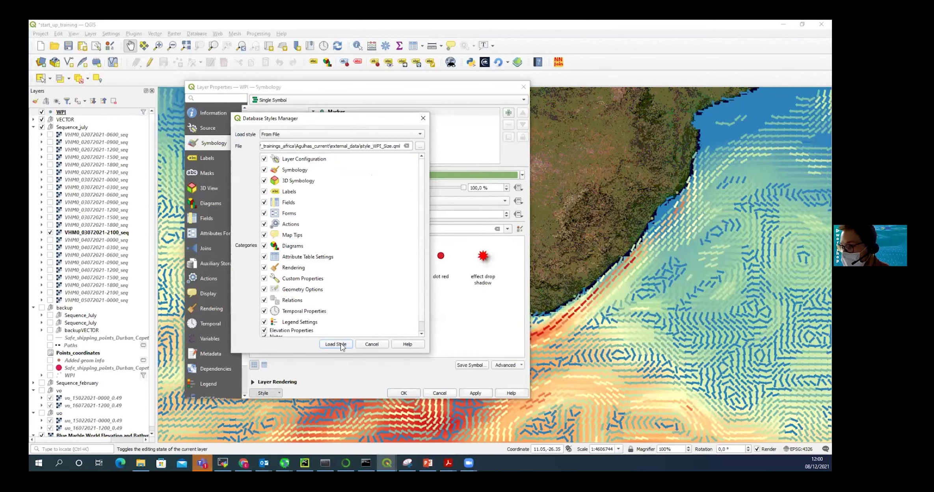
pyautogui.click(335, 344)
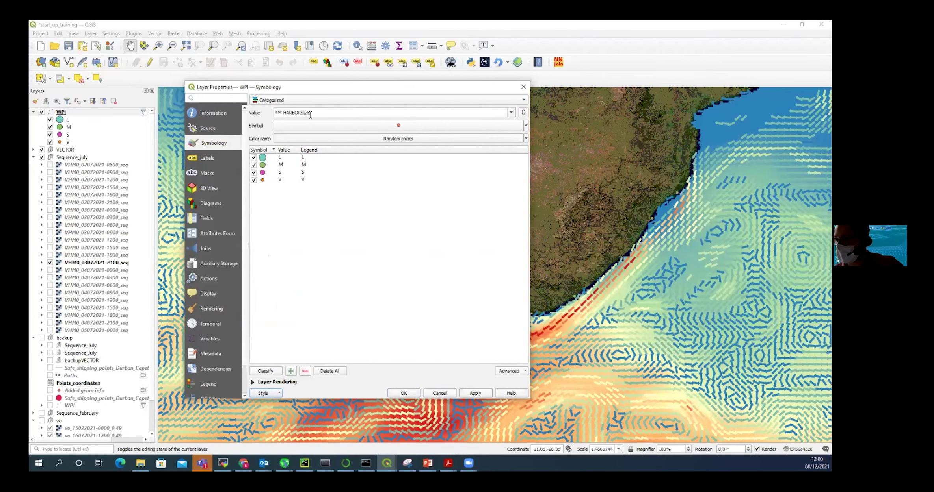
pyautogui.click(475, 393)
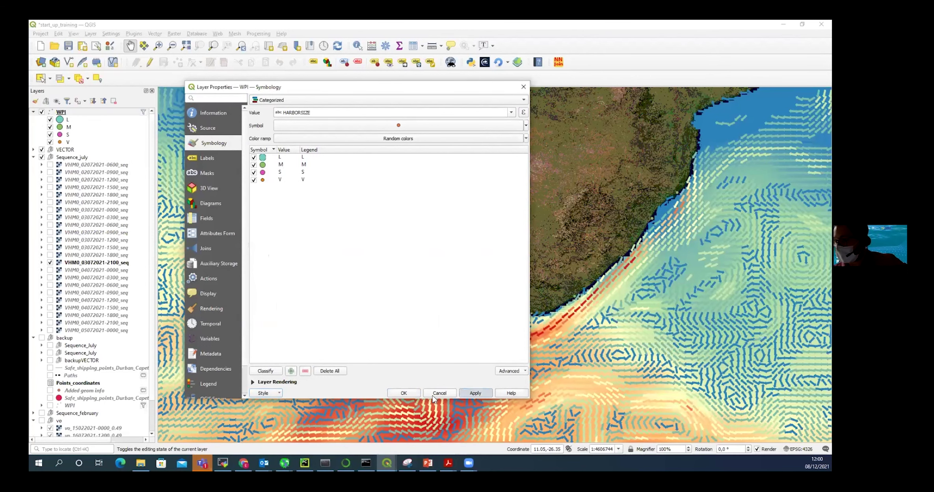
pyautogui.click(404, 393)
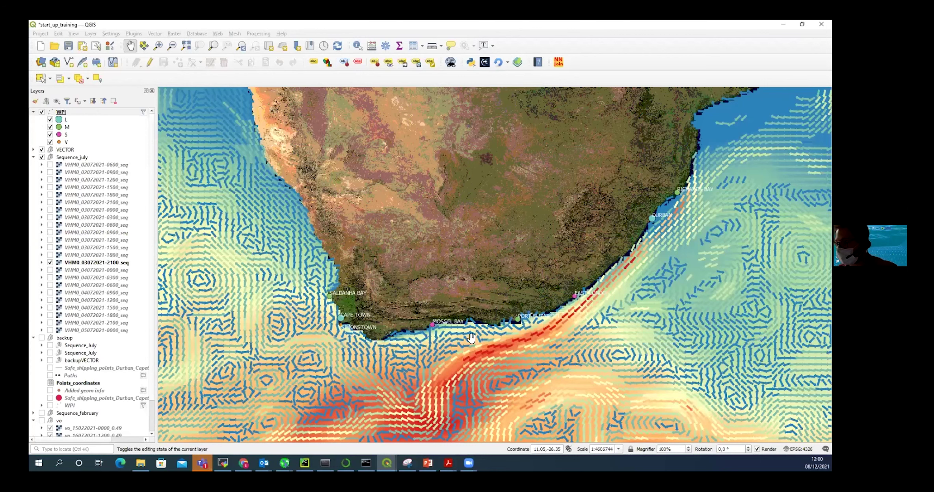
# Hide the VECTOR and Sequence_july groups so only the ports show over the Blue Marble background.
pyautogui.click(41, 150)
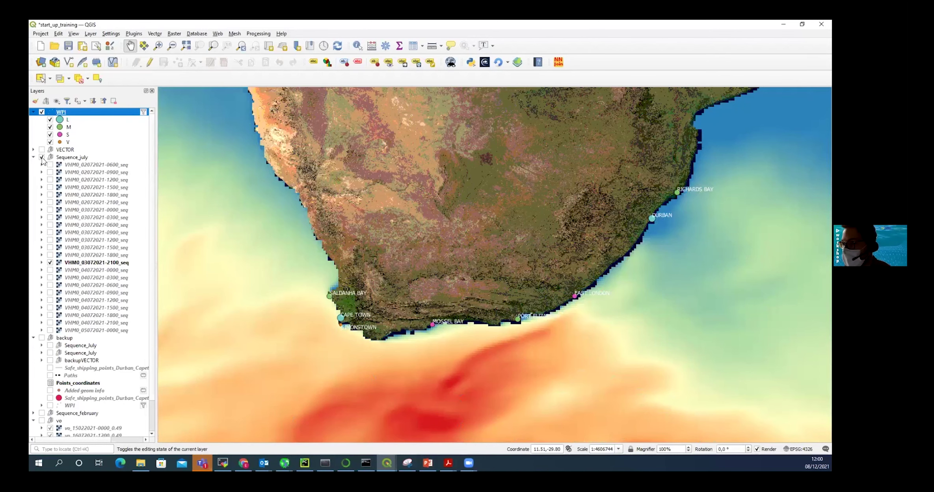
pyautogui.click(42, 157)
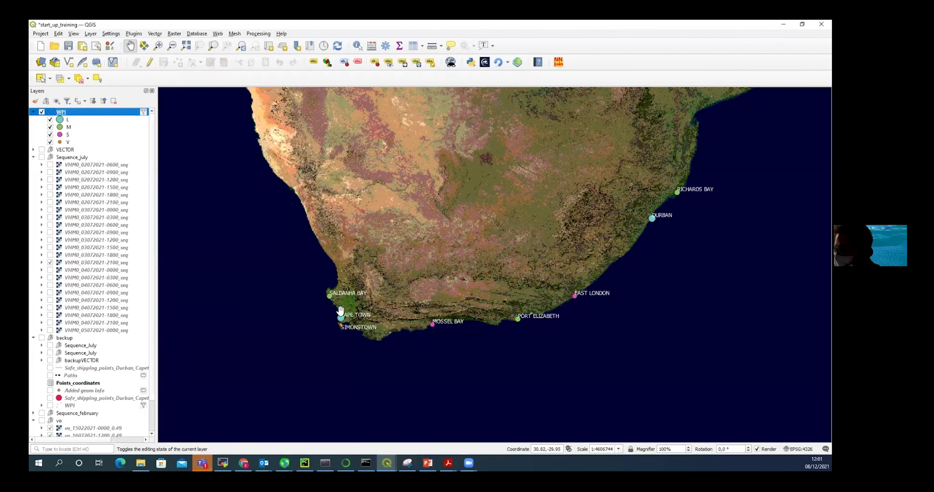
# Show the VECTOR current field beneath the ports while keeping the Sequence_july wave group hidden.
pyautogui.click(41, 149)
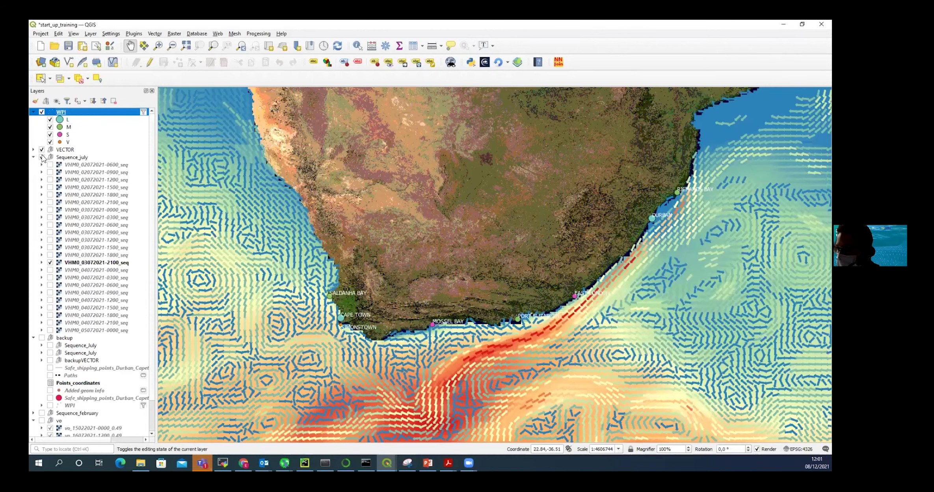
pyautogui.click(42, 157)
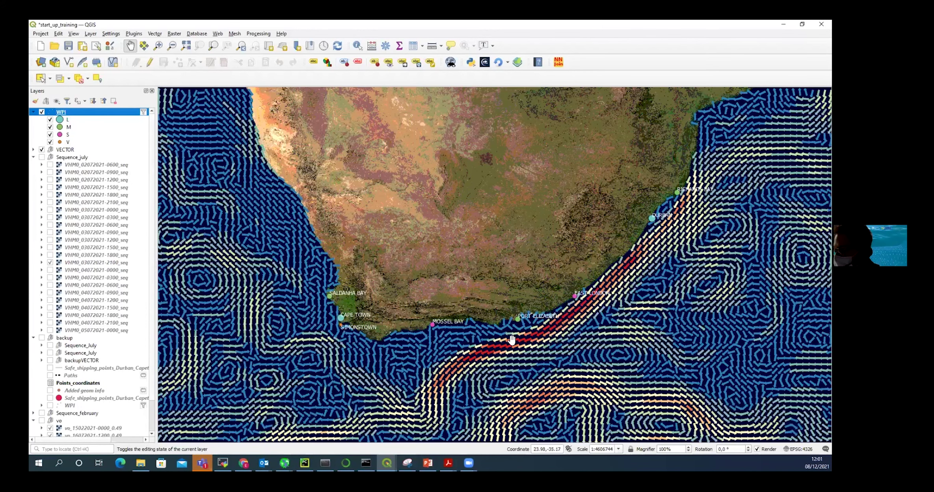
# Start a new shapefile layer and set its file to Safe_shipping_points_Durban_Capetown_03072021live.shp in the training folder.
pyautogui.click(68, 62)
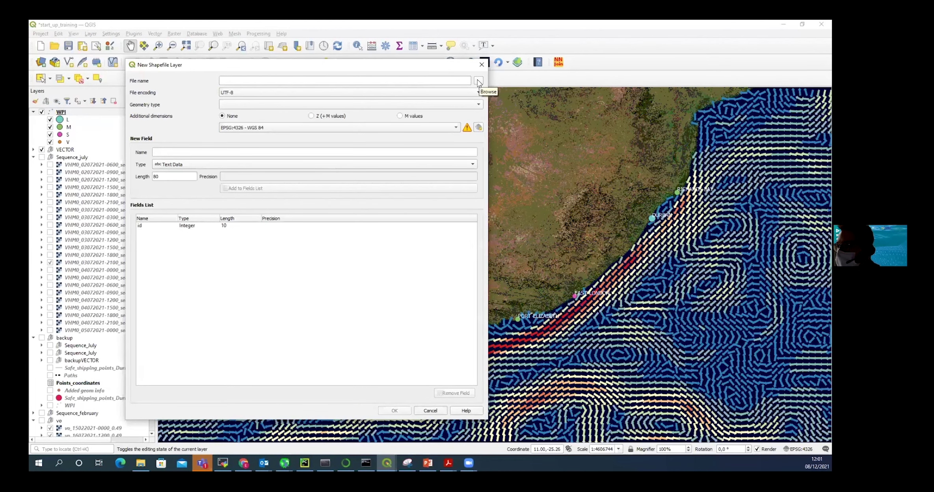
pyautogui.click(479, 81)
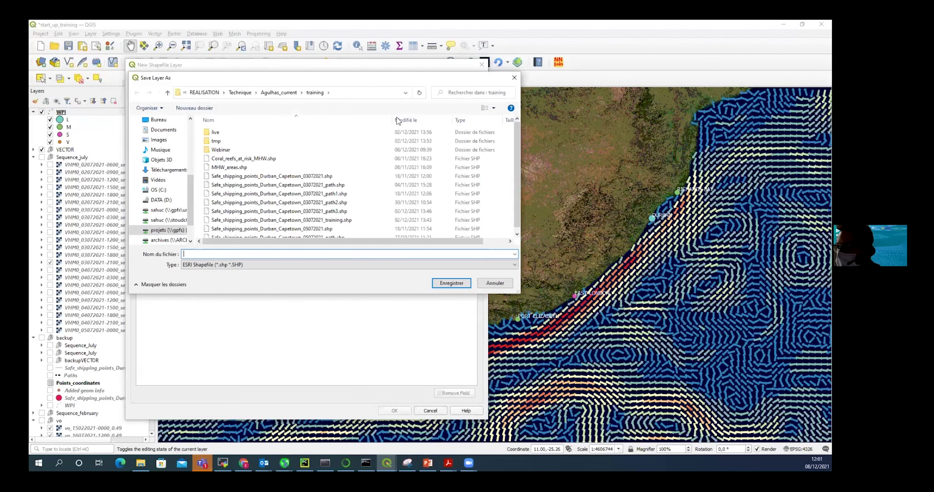
pyautogui.click(296, 177)
pyautogui.click(295, 256)
pyautogui.write('live.shp')
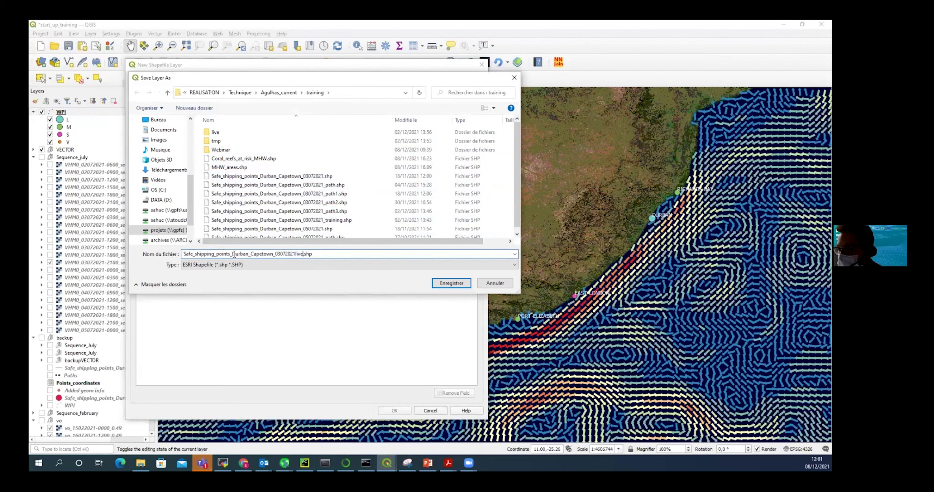
pyautogui.moveTo(276, 254); pyautogui.dragTo(294, 254)
pyautogui.moveTo(295, 255); pyautogui.dragTo(302, 255)
pyautogui.click(303, 255)
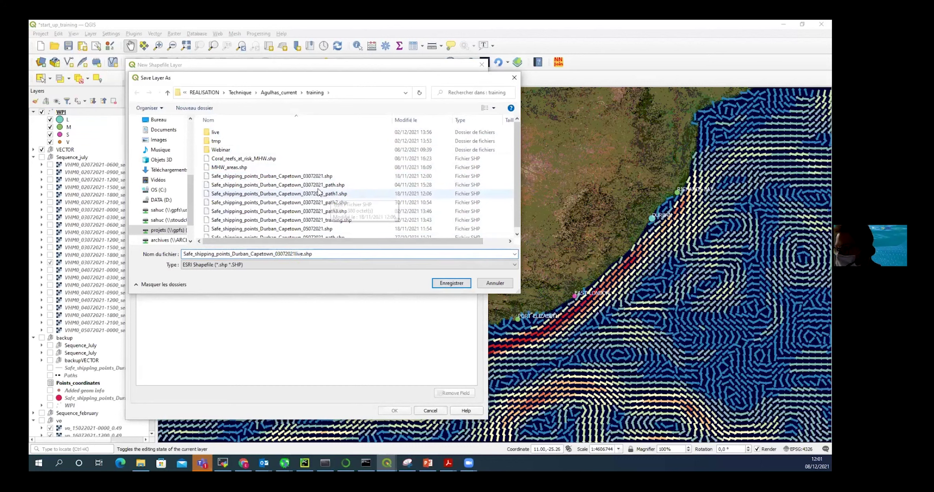
pyautogui.click(451, 283)
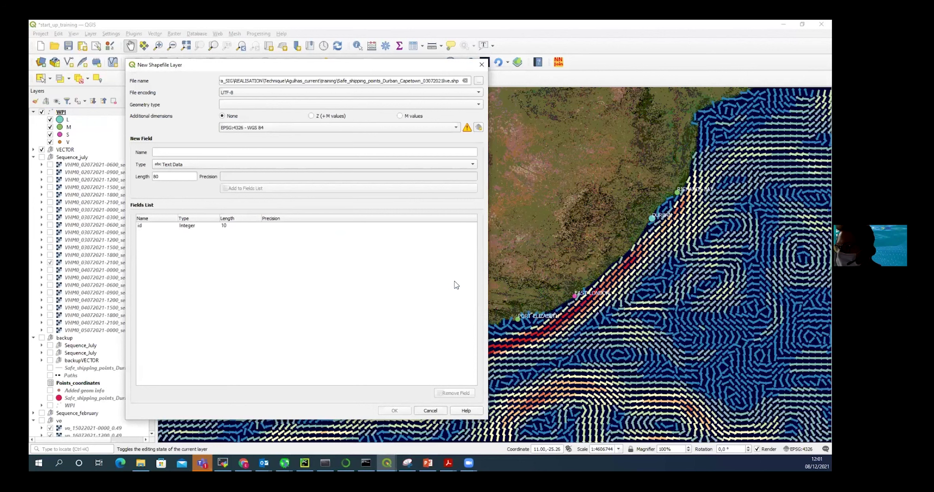
# Set the new shapefile's geometry type to Point and create the layer with EPSG:4326 - WGS 84.
pyautogui.click(237, 104)
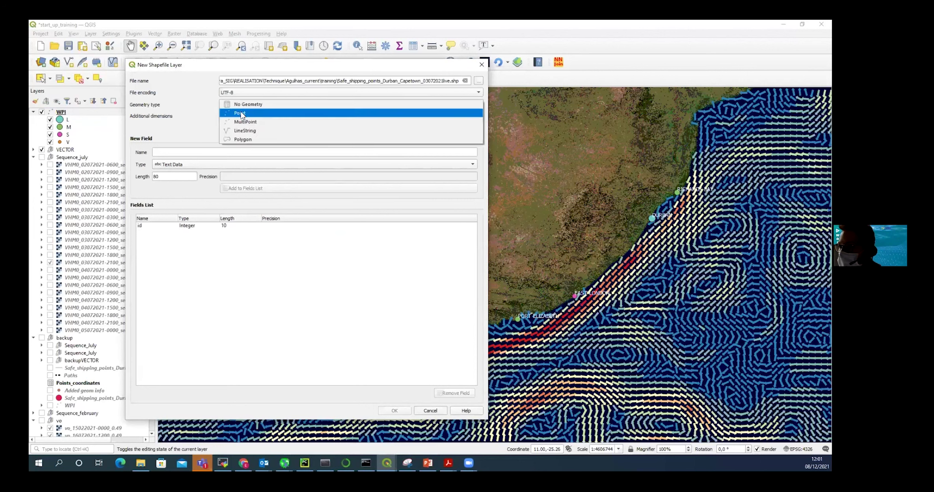
pyautogui.click(240, 114)
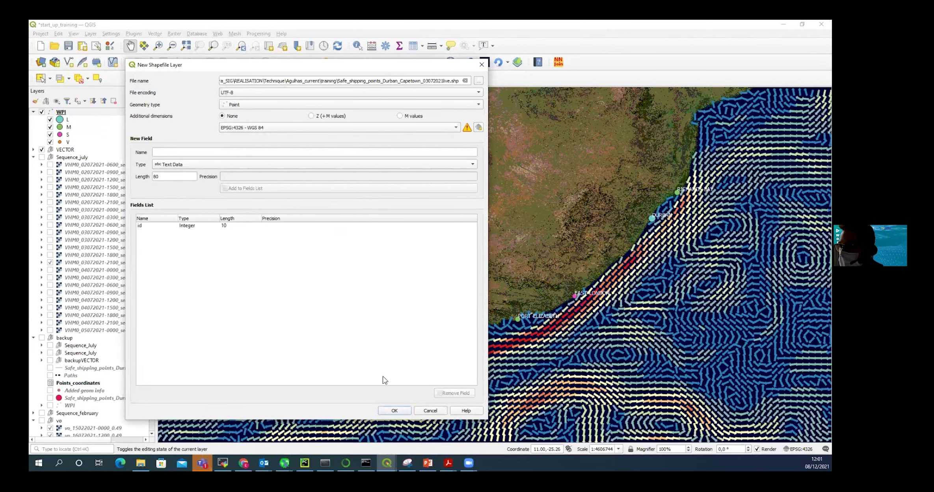
pyautogui.click(394, 411)
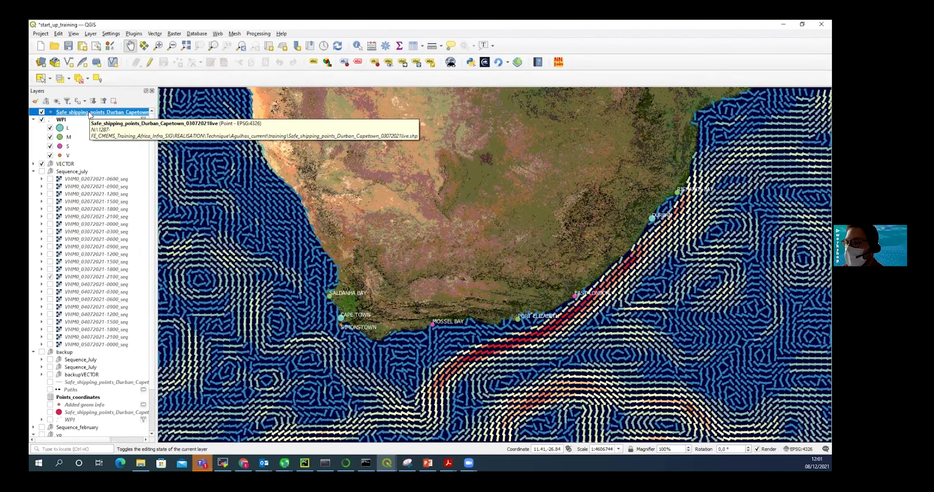
# Enable editing on the new safe shipping points layer and show the Sequence_july wave heights under the current field.
pyautogui.click(150, 63)
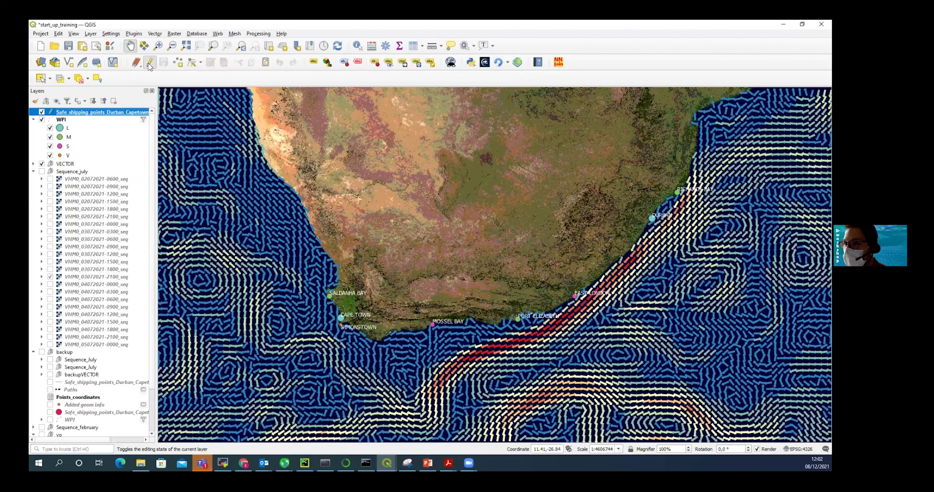
pyautogui.click(178, 64)
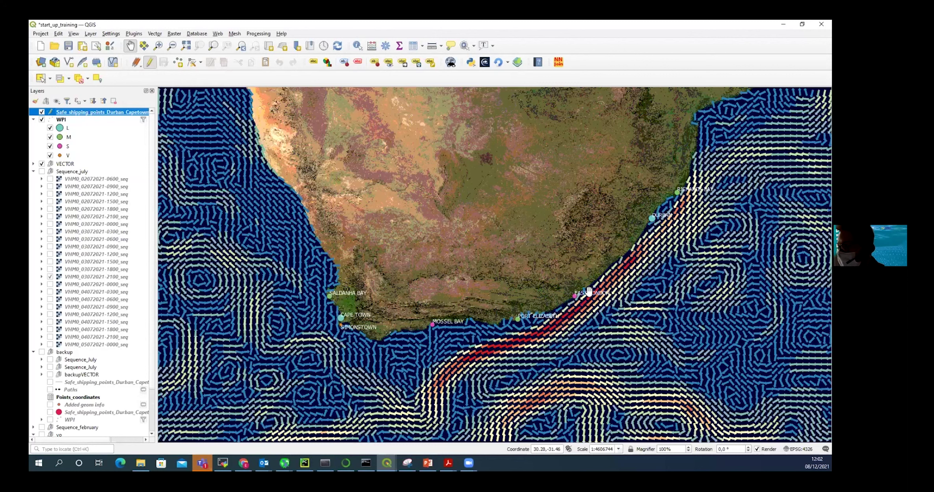
pyautogui.click(42, 172)
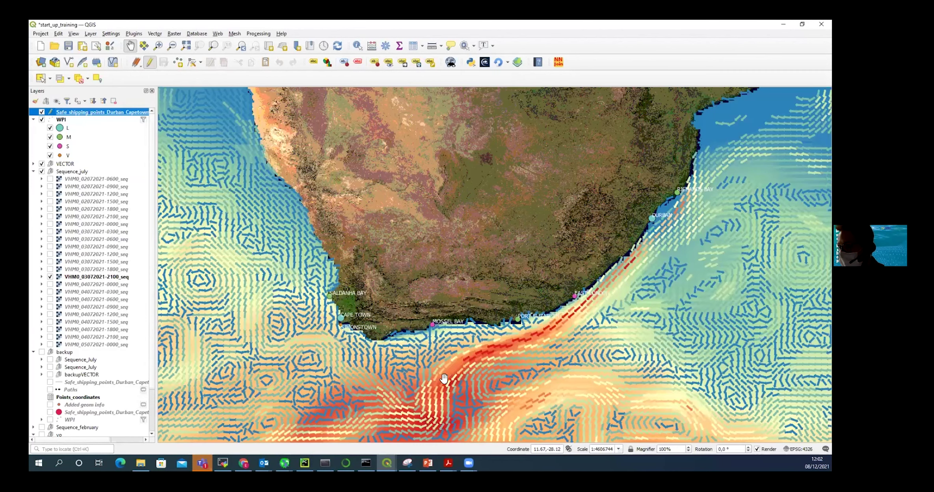
# Add the first shipping point at the port of Durban and give it id 0.
pyautogui.click(178, 63)
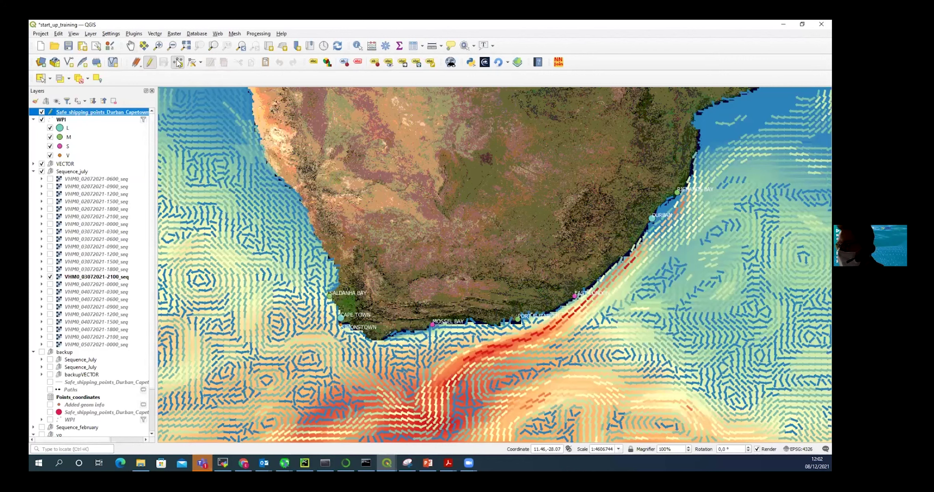
pyautogui.click(652, 218)
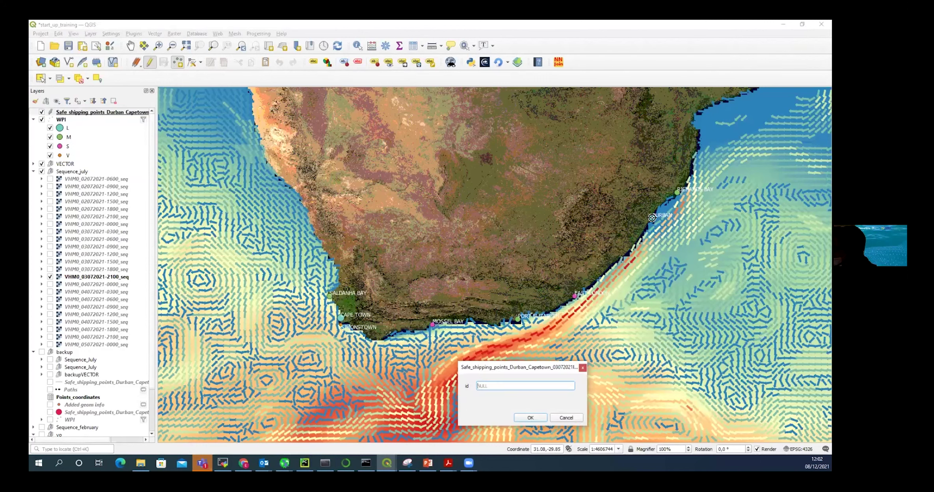
pyautogui.moveTo(538, 368); pyautogui.dragTo(527, 254)
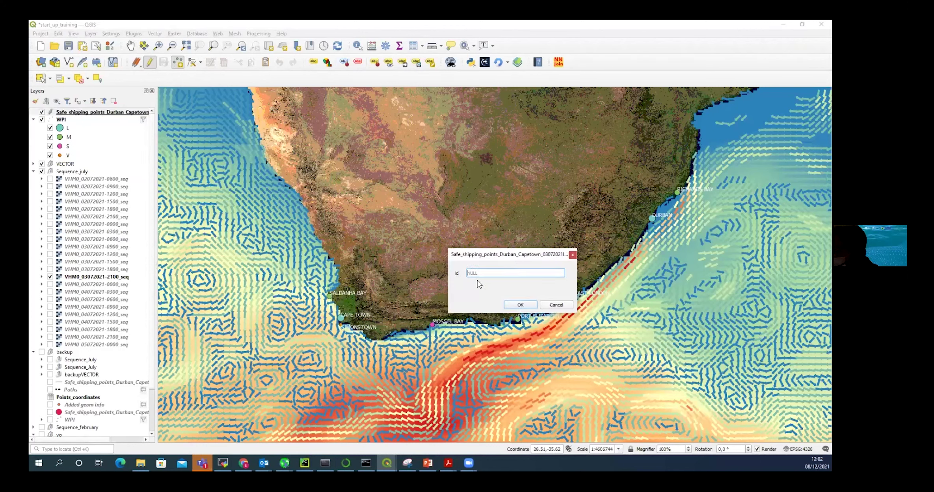
pyautogui.write('0')
pyautogui.press('Return')
# Add two shipping points offshore between Durban and East London, giving the one nearer East London id 2.
pyautogui.click(640, 255)
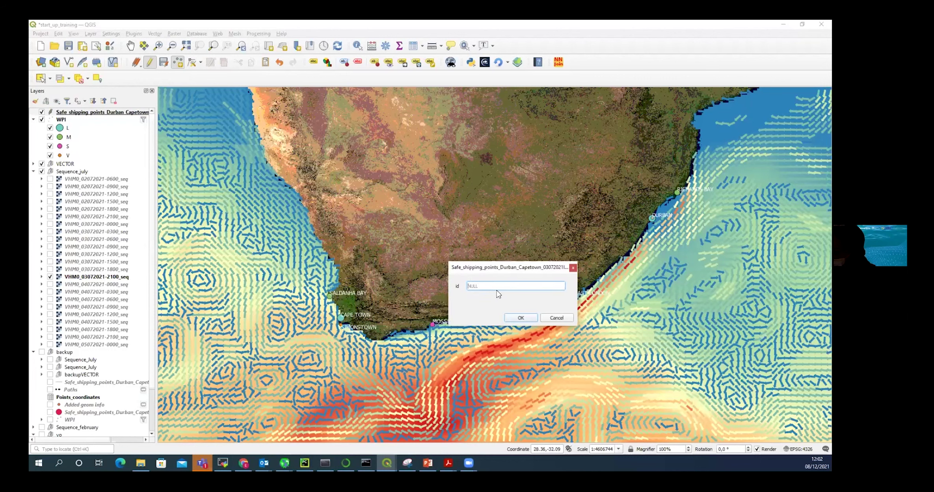
pyautogui.click(519, 318)
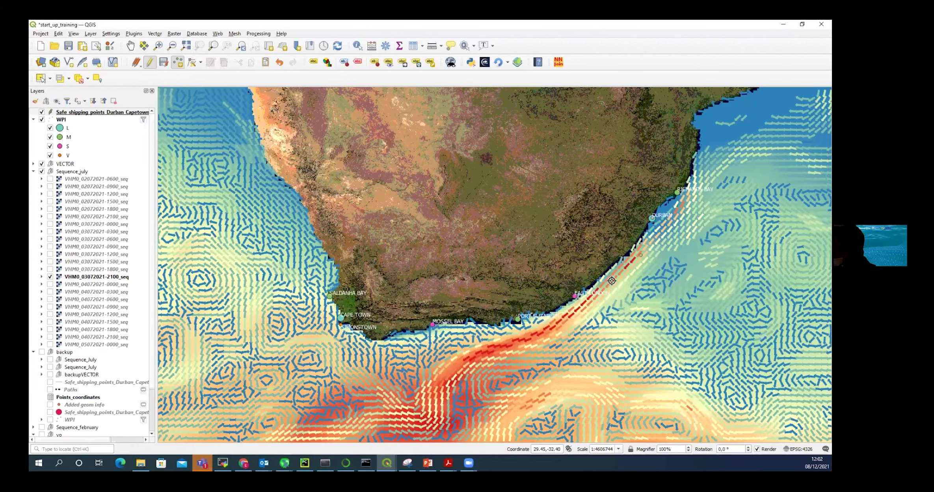
pyautogui.click(612, 281)
pyautogui.write('2')
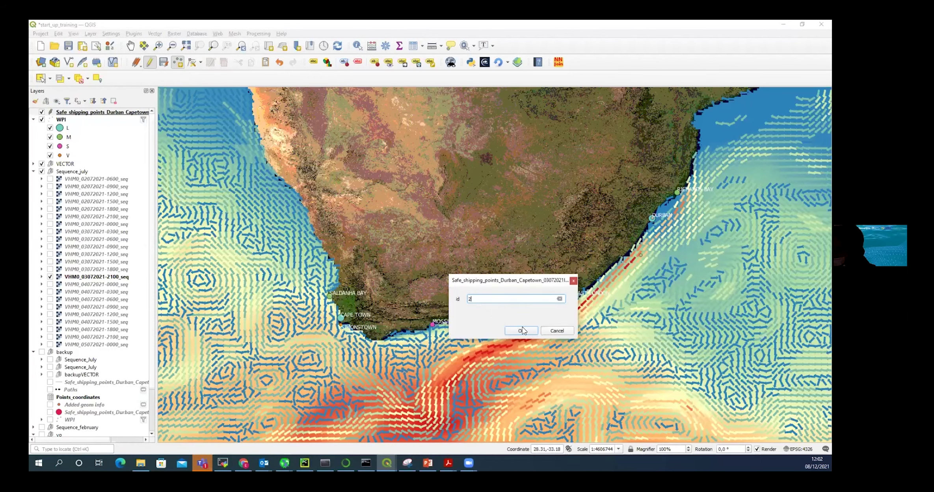
pyautogui.press('Return')
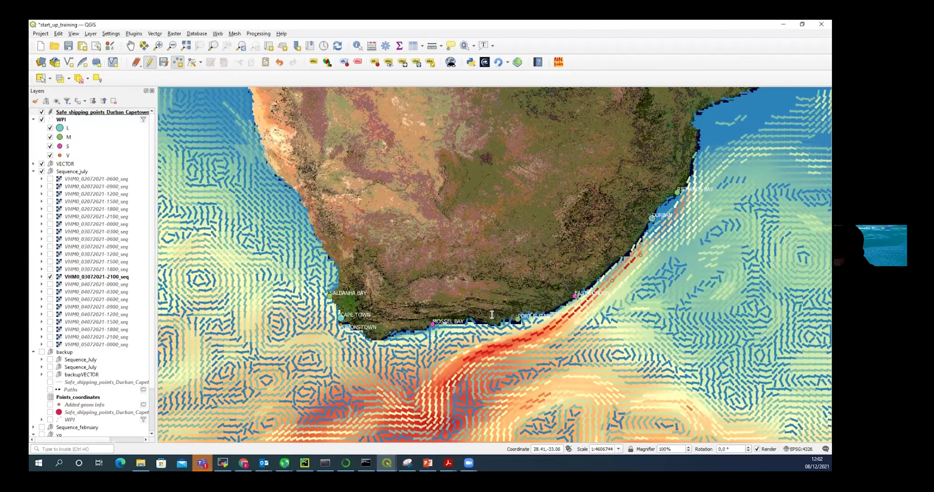
# Add two more shipping points along the coast, one just off East London and one just off Port Elizabeth.
pyautogui.click(582, 303)
pyautogui.click(517, 343)
pyautogui.click(530, 330)
pyautogui.click(522, 356)
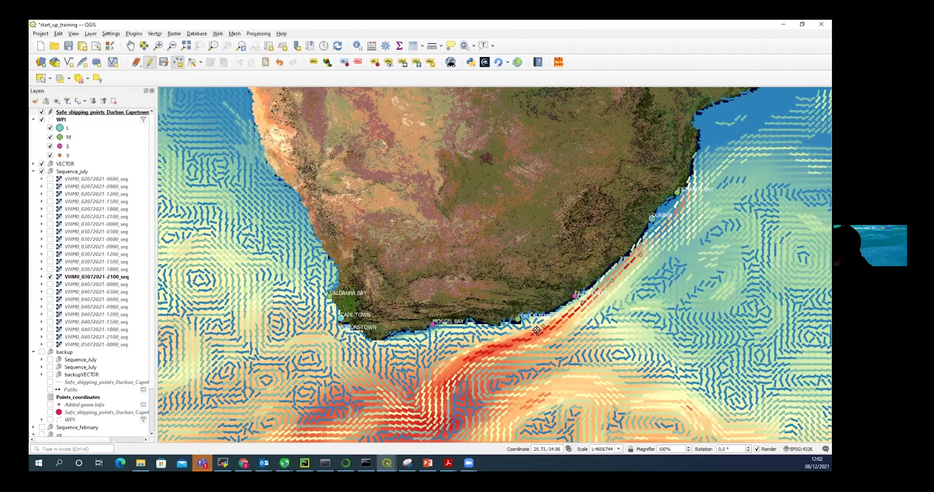